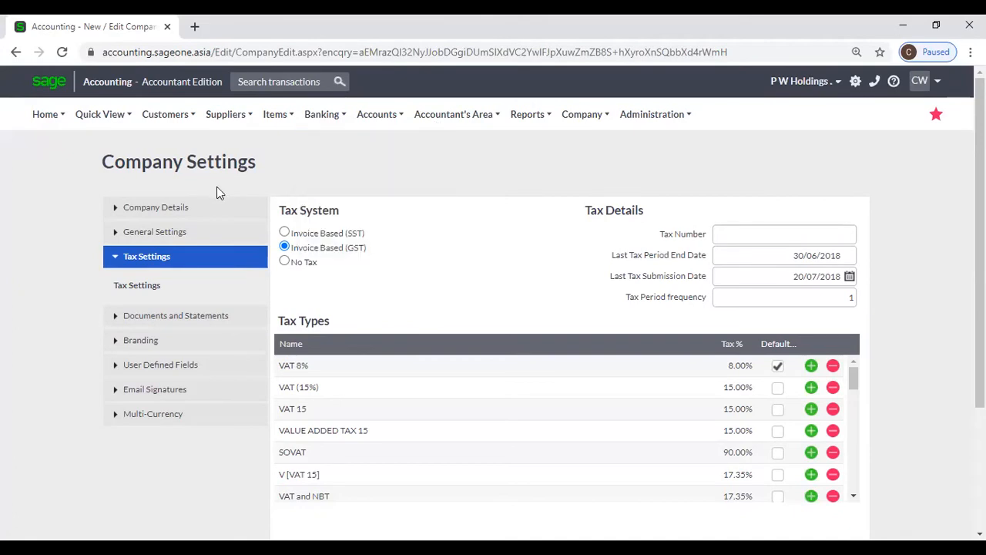
Step: Open the Statement Messages settings under Documents and Statements and duplicate the Company Settings page in a second browser tab
left_click(189, 324)
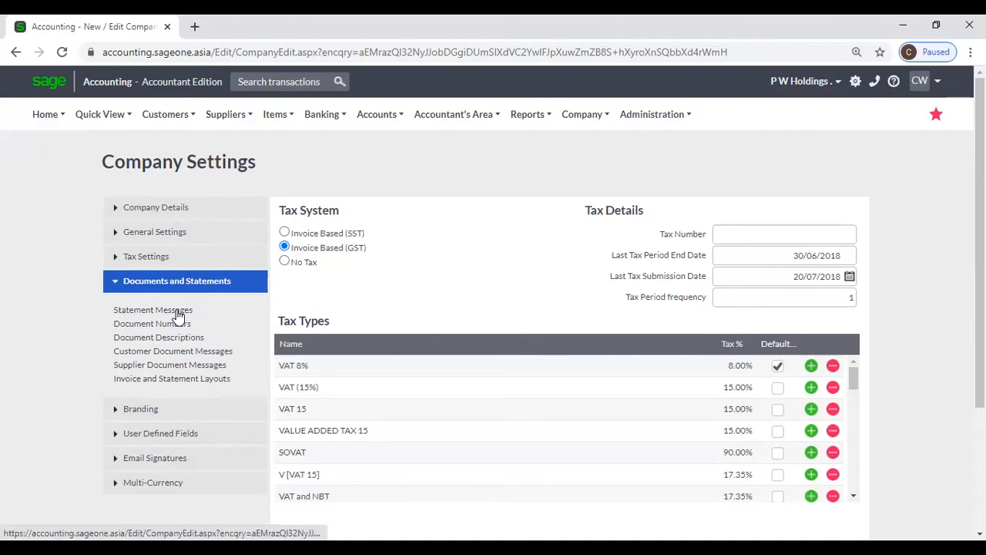
left_click(178, 312)
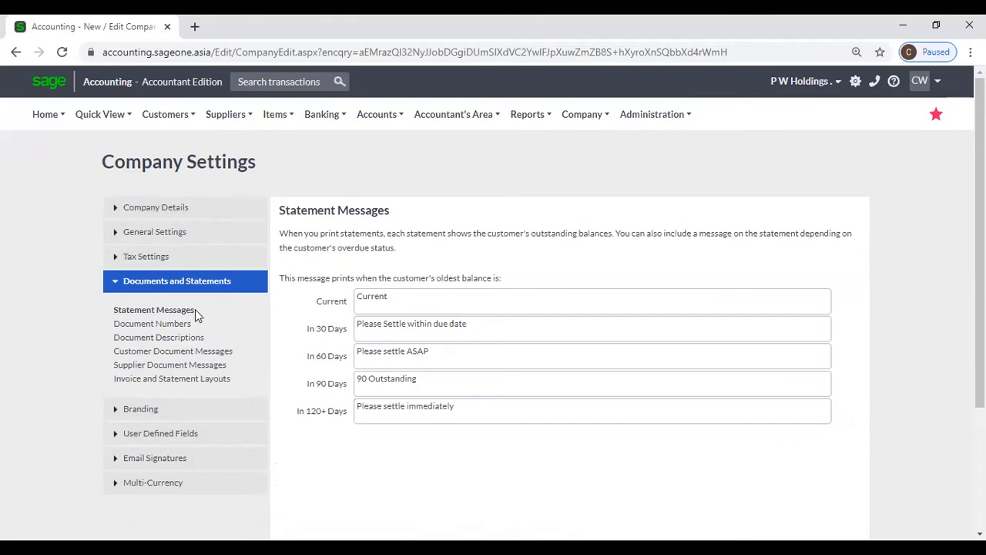
right_click(113, 25)
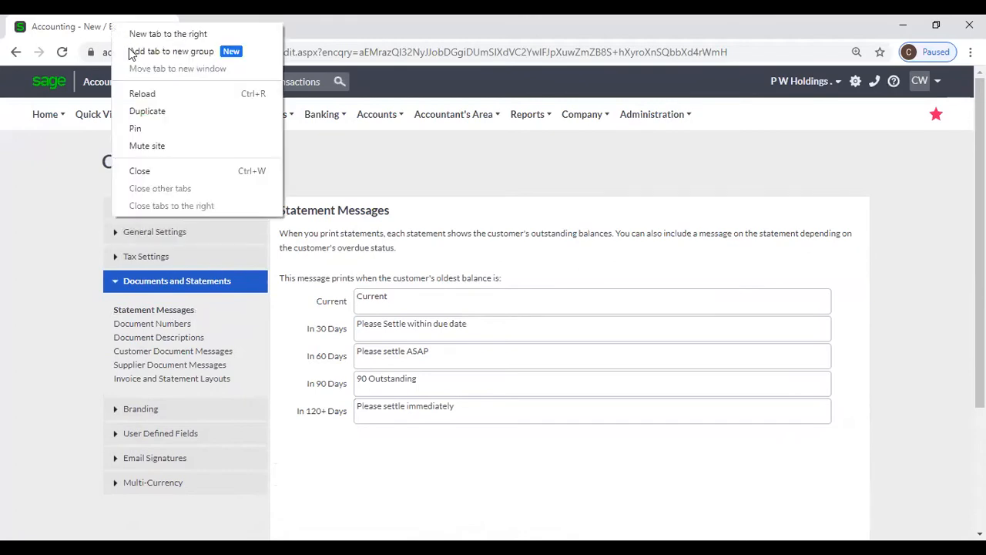
left_click(150, 111)
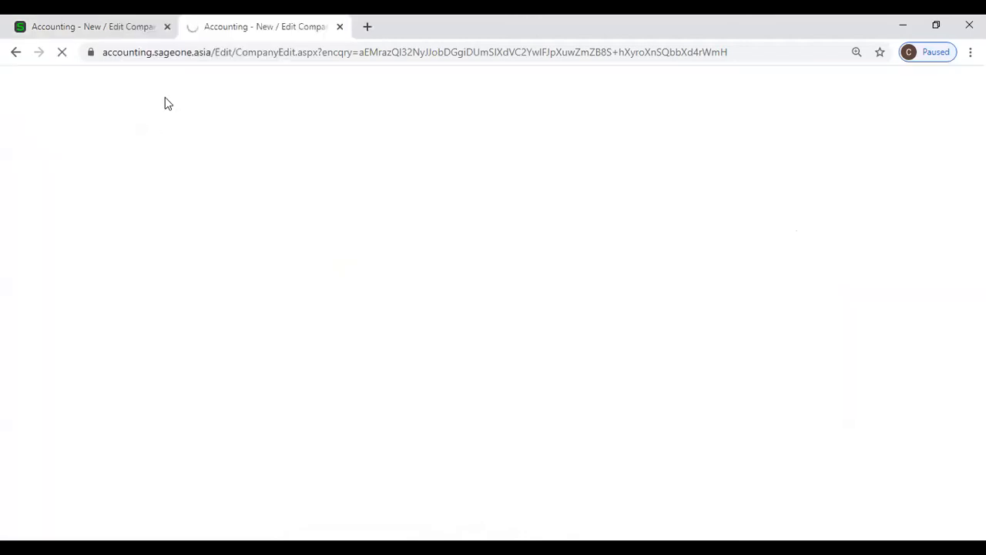
left_click(115, 31)
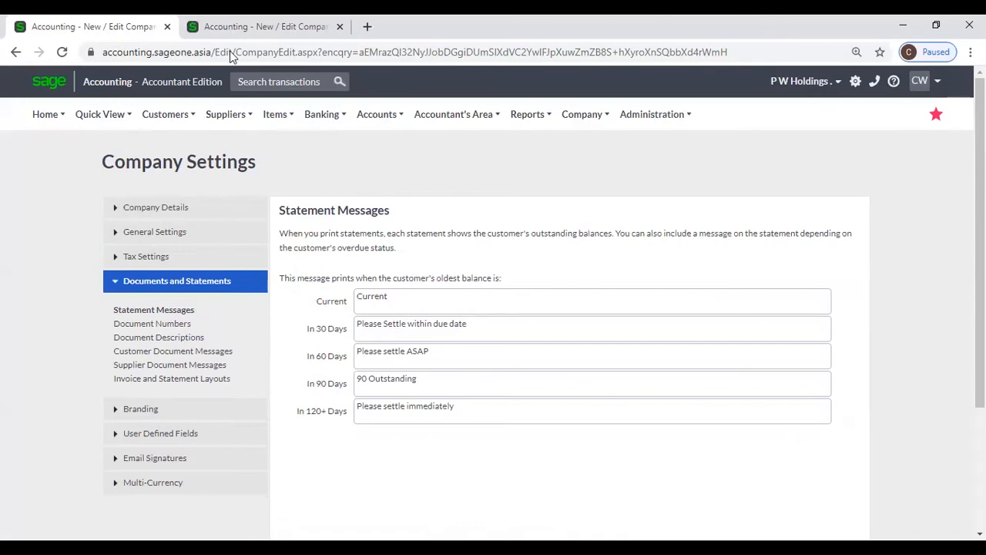
Step: Open the Customer Statement Run report in the duplicated browser tab
key("ctrl+Tab")
mouse_move(165, 115)
mouse_move(172, 213)
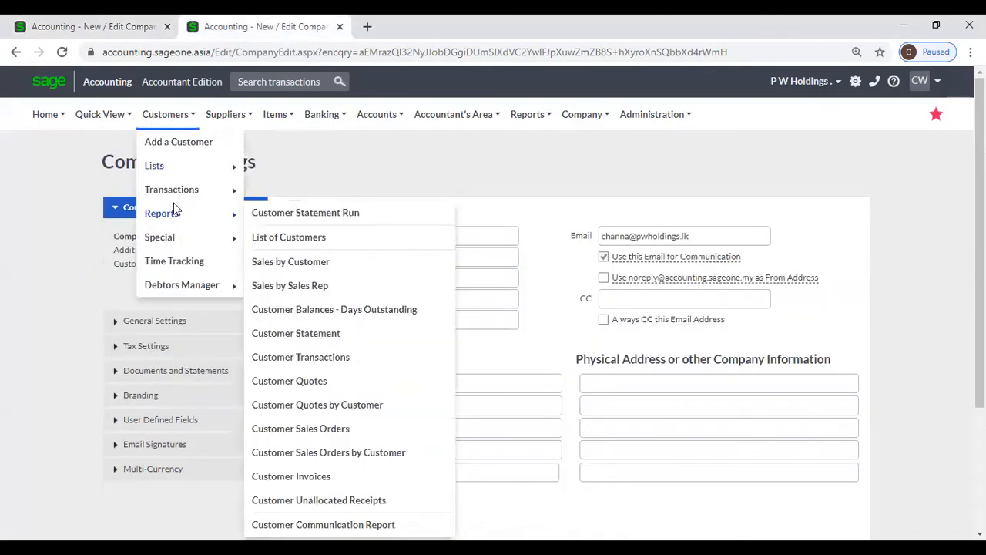
left_click(313, 221)
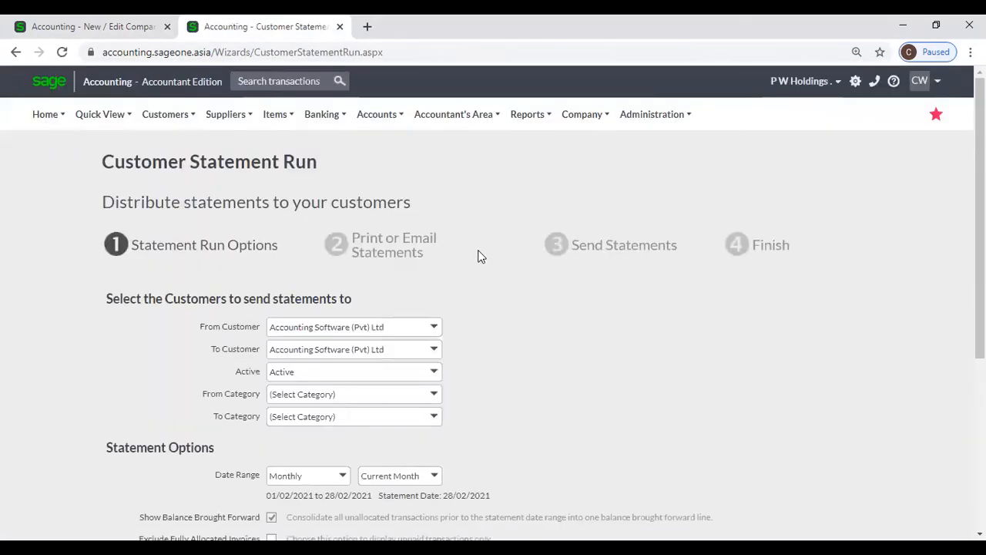
Step: Set the statement run's date range to Yearly for the current year
scroll(431, 231, "down", 4)
left_click(343, 188)
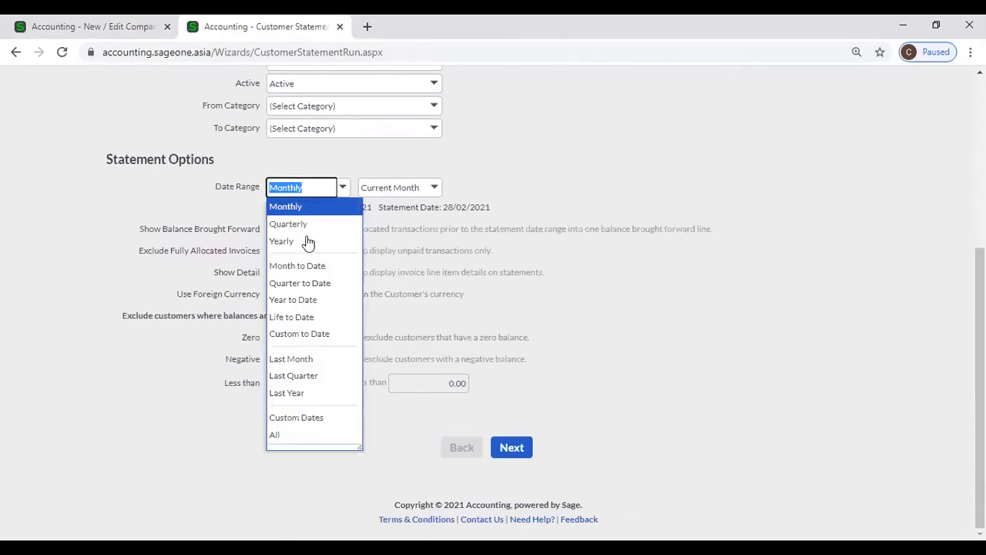
left_click(307, 241)
scroll(287, 92, "up", 2)
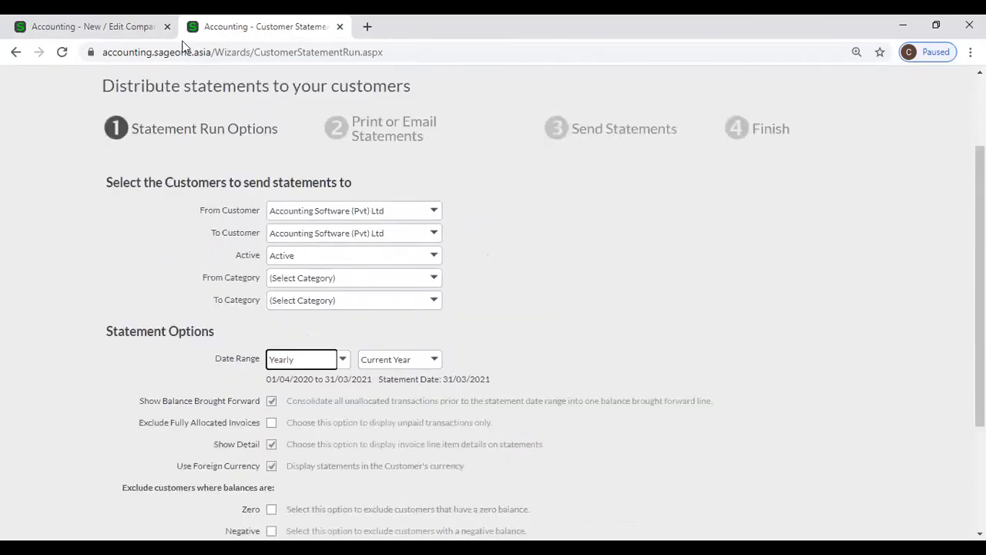
left_click(123, 27)
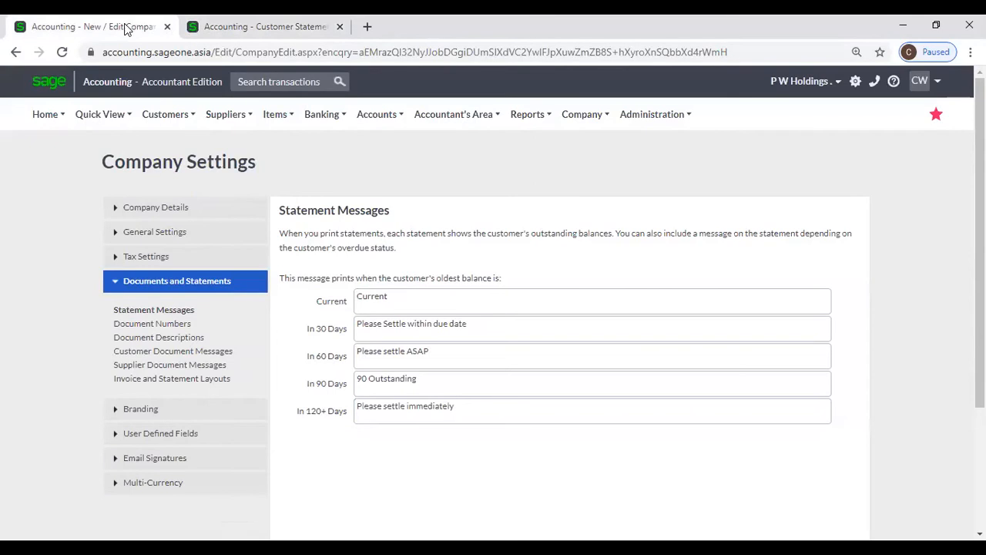
left_click(254, 27)
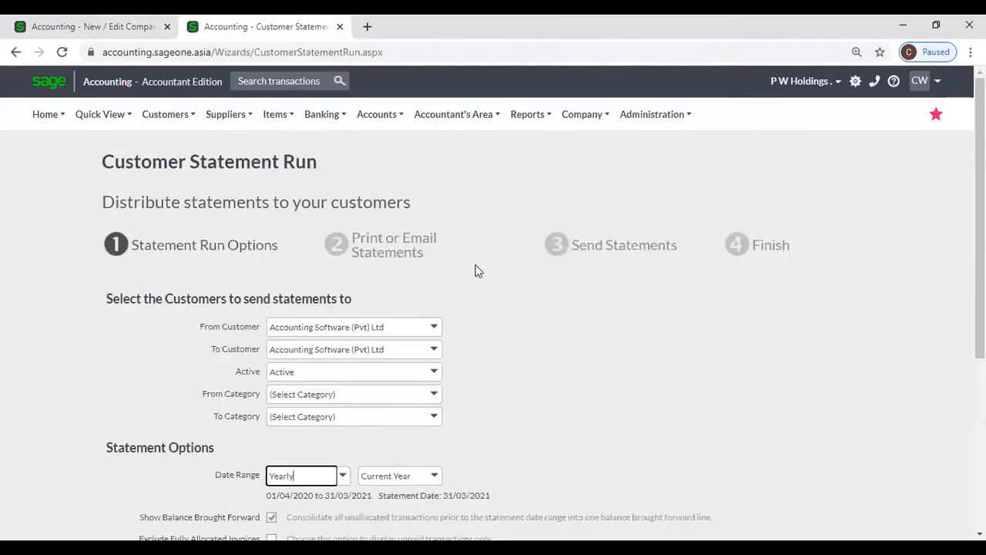
Step: Continue through the statement run with the existing print and email options and preview the statements to be distributed
scroll(475, 267, "down", 3)
scroll(474, 282, "down", 1)
left_click(517, 449)
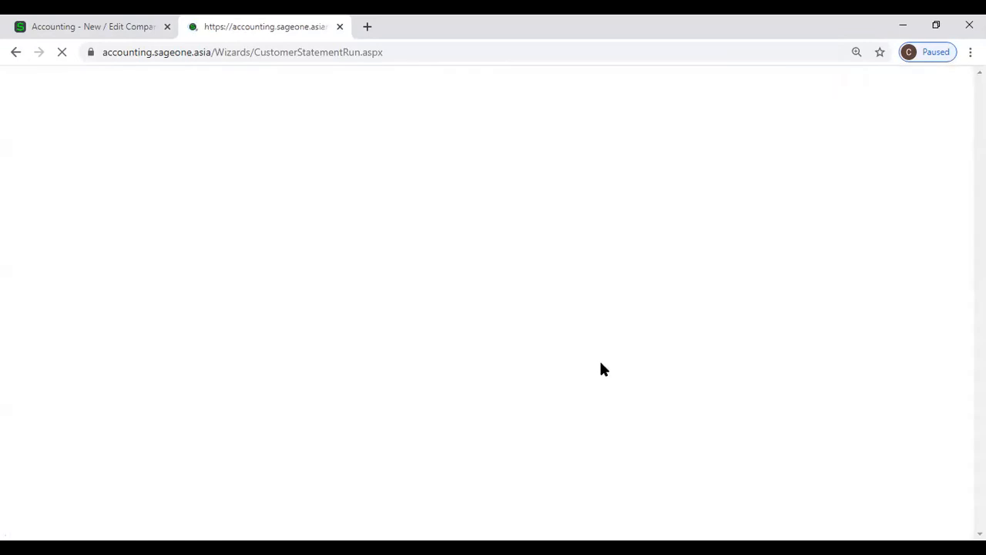
scroll(591, 358, "down", 4)
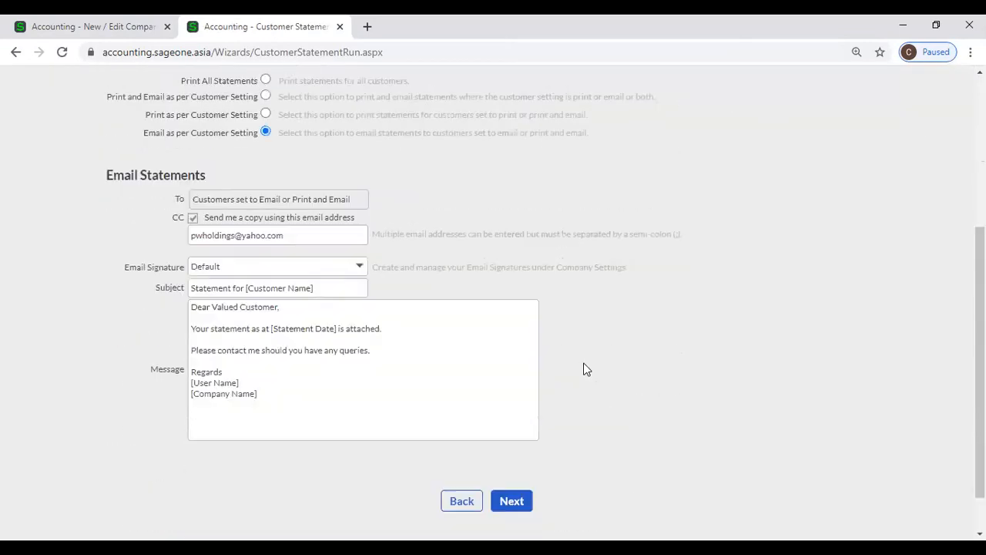
left_click(511, 448)
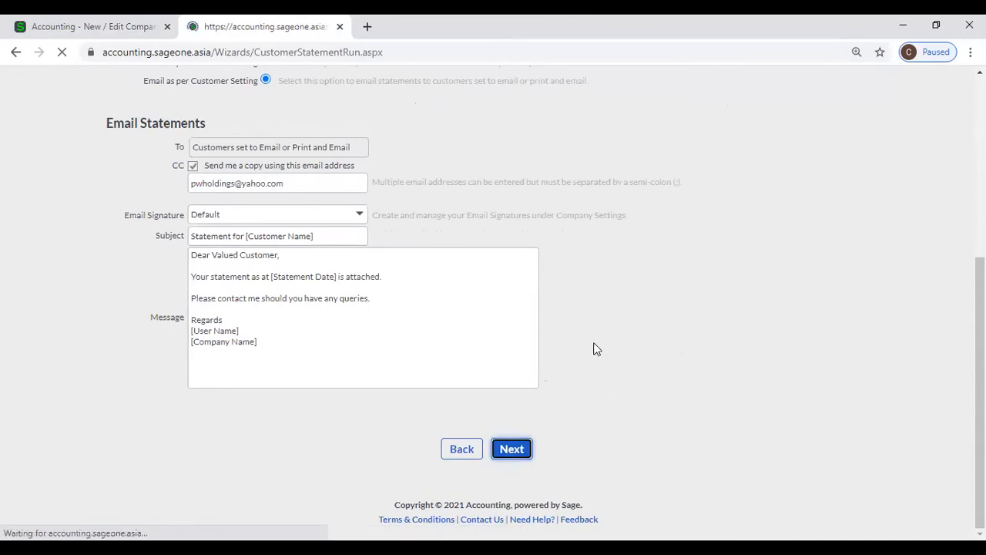
scroll(555, 363, "down", 2)
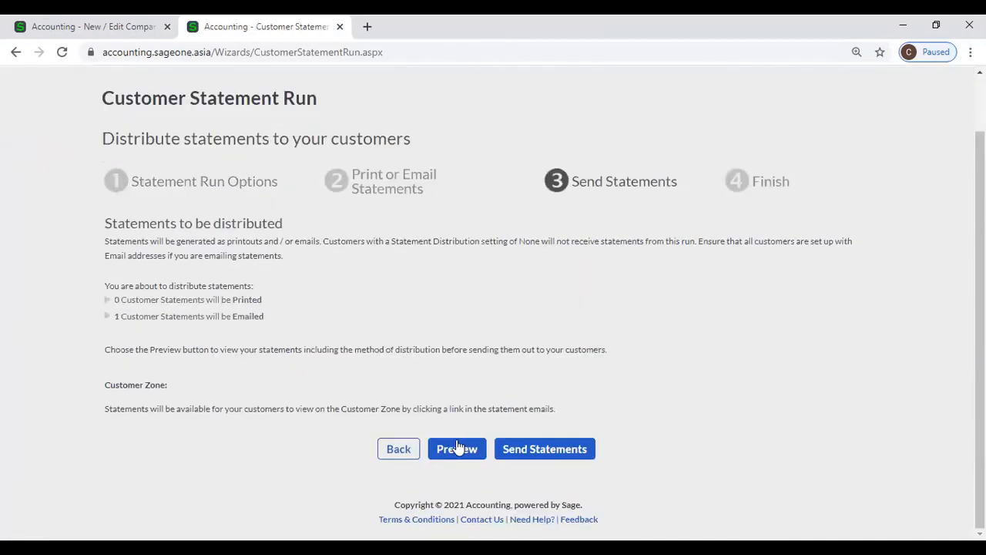
left_click(462, 450)
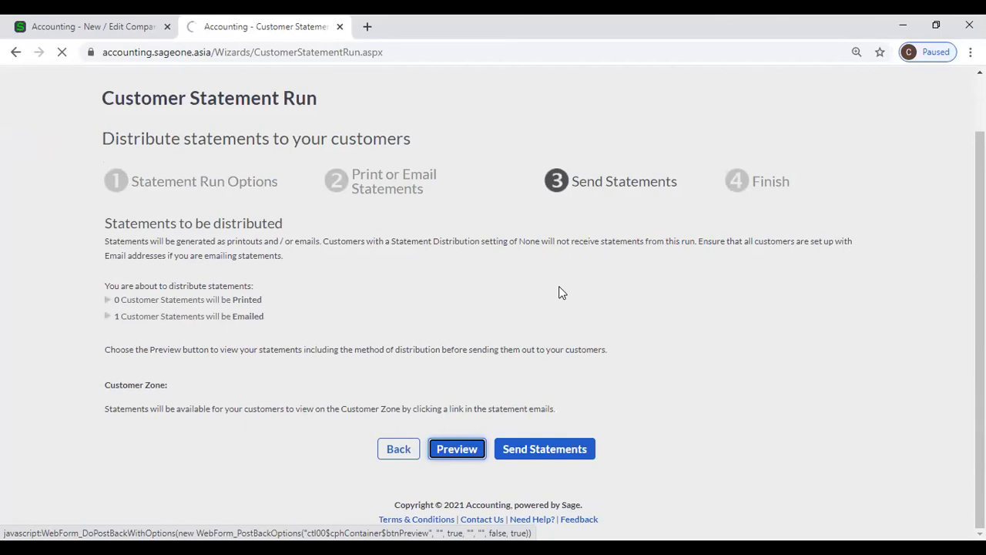
Step: Examine the previewed customer statement from its header to the ageing balances and the message in its footer
scroll(555, 281, "down", 5)
scroll(549, 282, "down", 3)
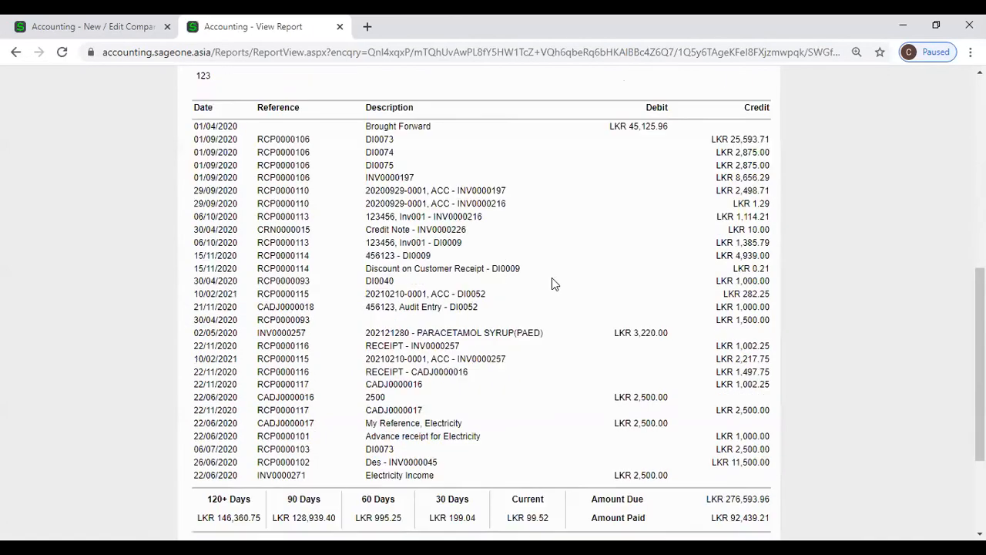
scroll(462, 305, "up", 5)
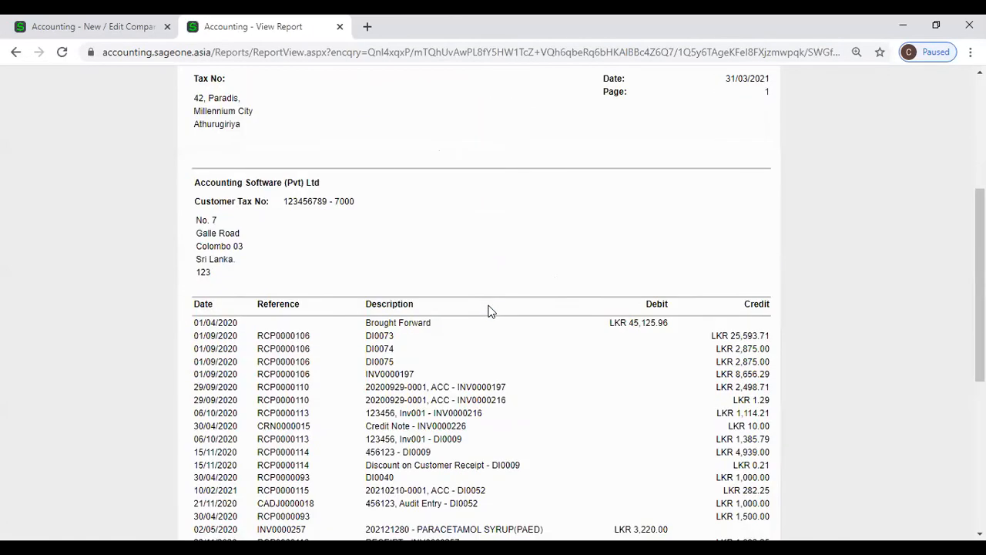
scroll(485, 305, "up", 3)
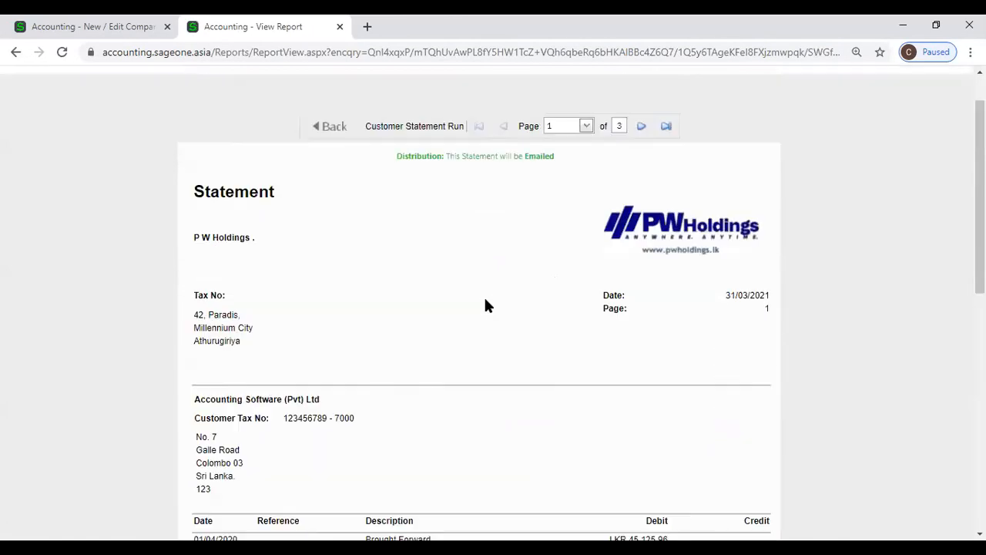
scroll(485, 305, "down", 8)
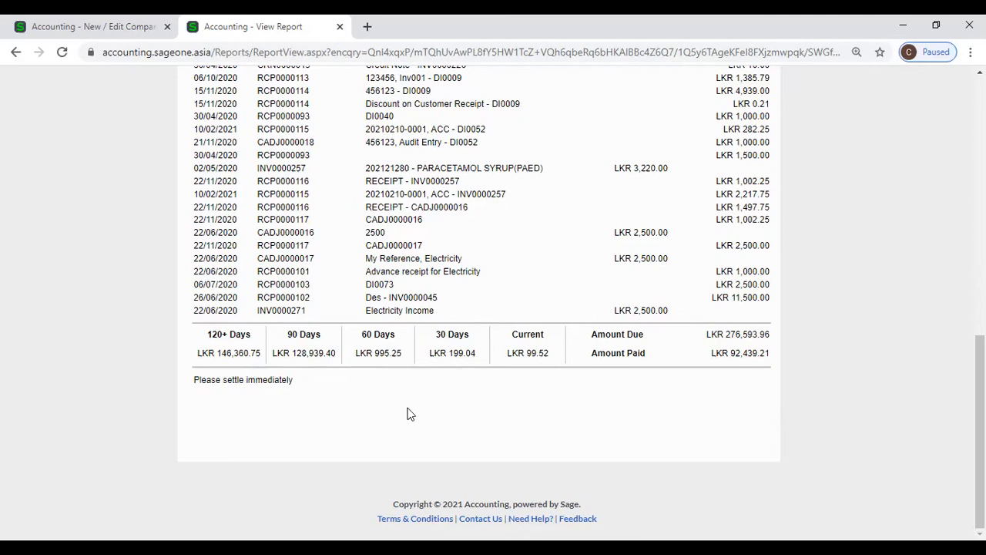
scroll(408, 413, "up", 15)
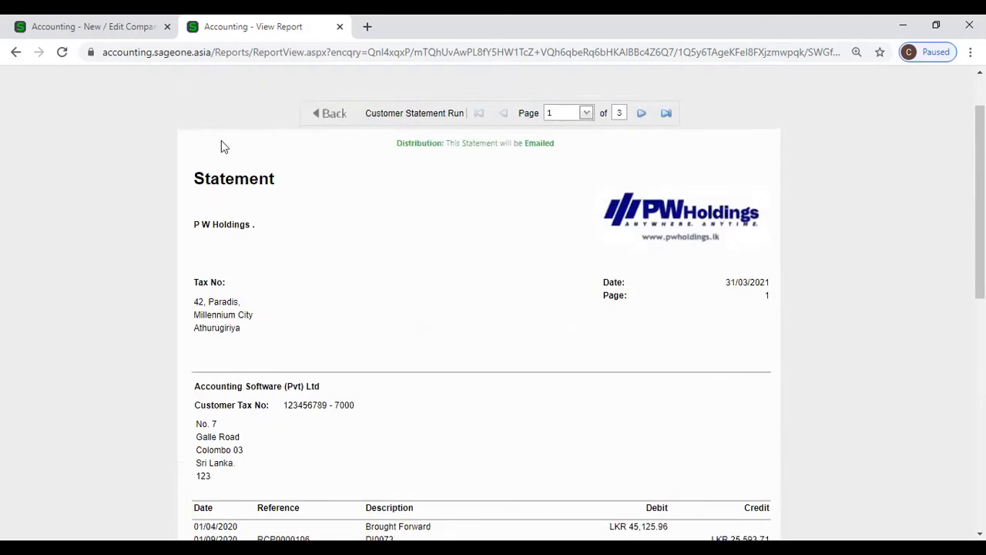
Step: Compare the configured statement messages for each overdue period with the ageing balances and footer message on the previewed statement
left_click(94, 28)
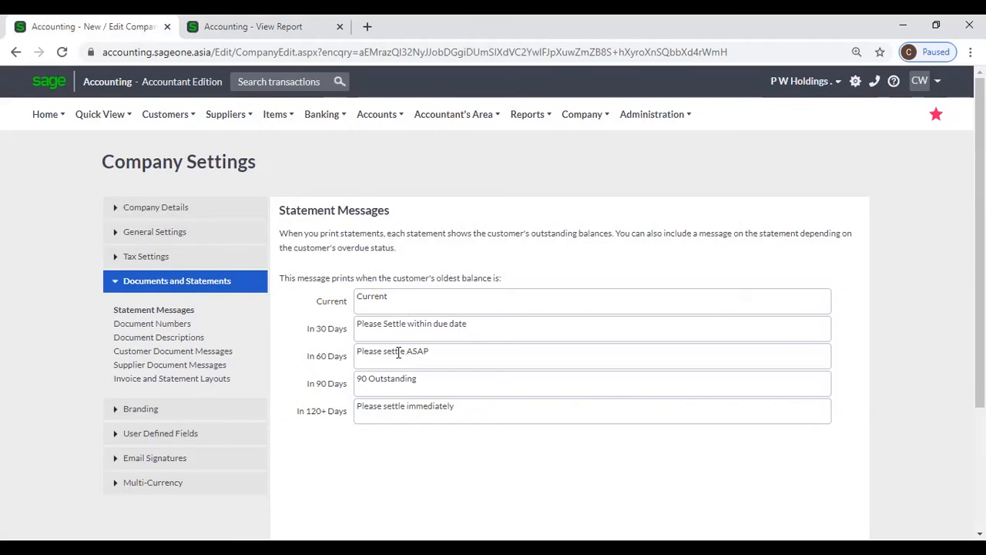
left_click(247, 26)
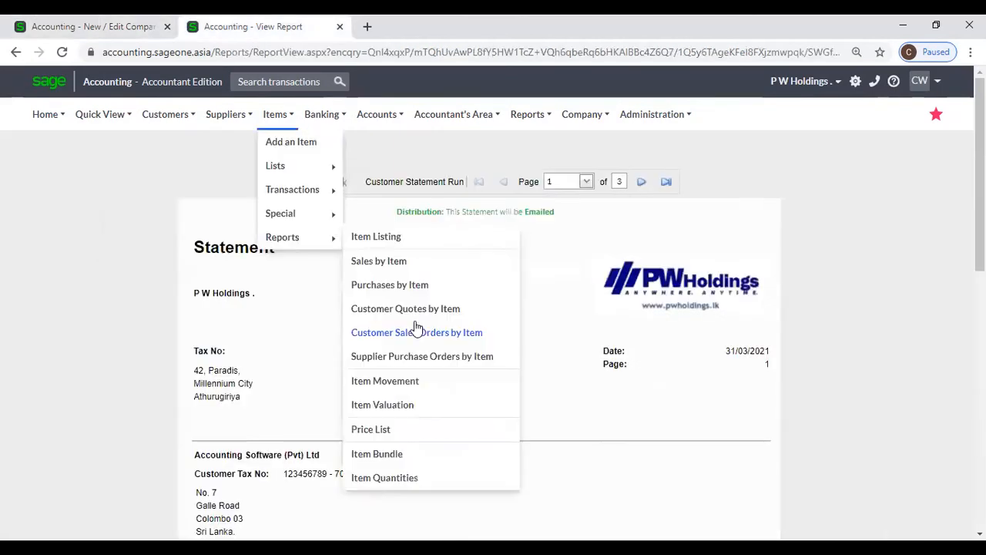
scroll(387, 333, "down", 5)
scroll(344, 379, "down", 2)
left_click(77, 28)
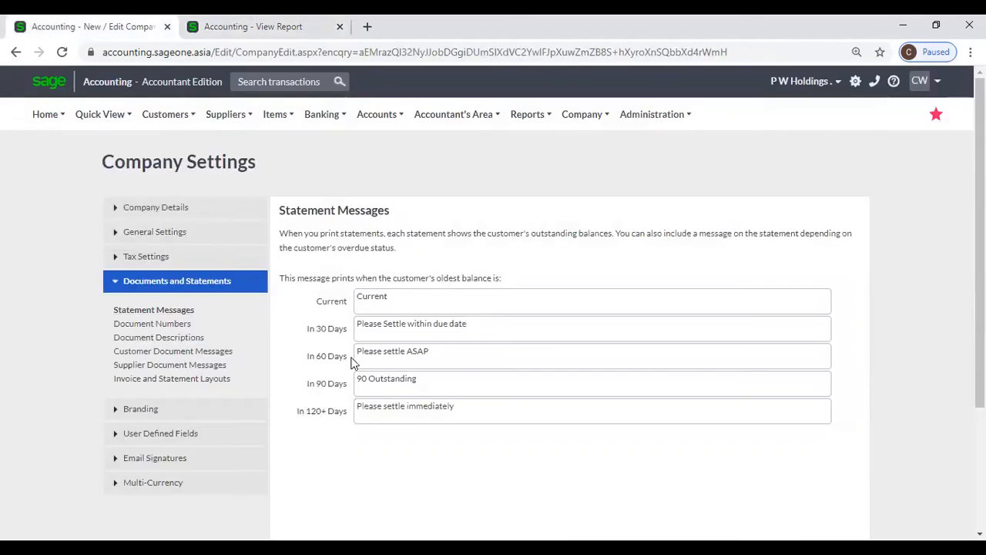
left_click(258, 27)
key("ctrl+Tab")
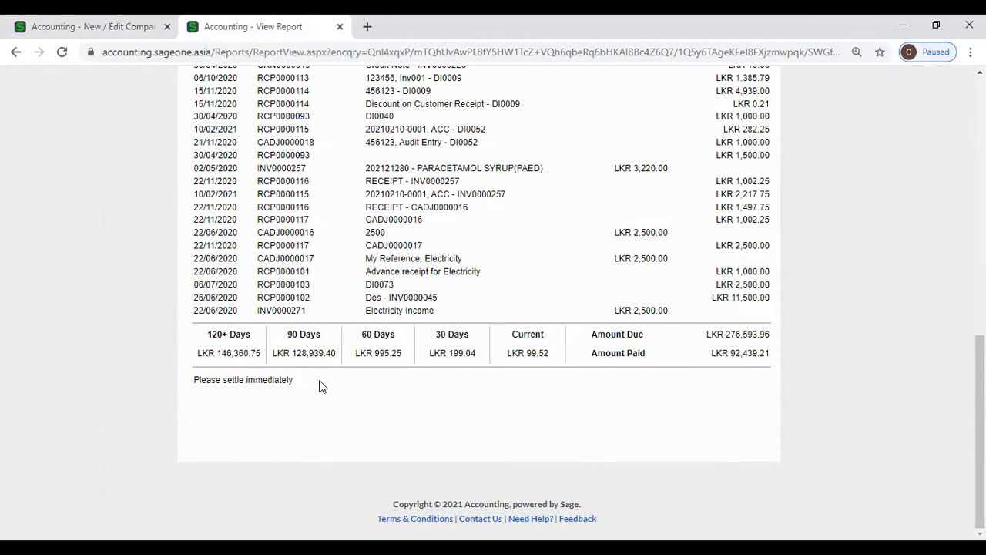
left_click(107, 28)
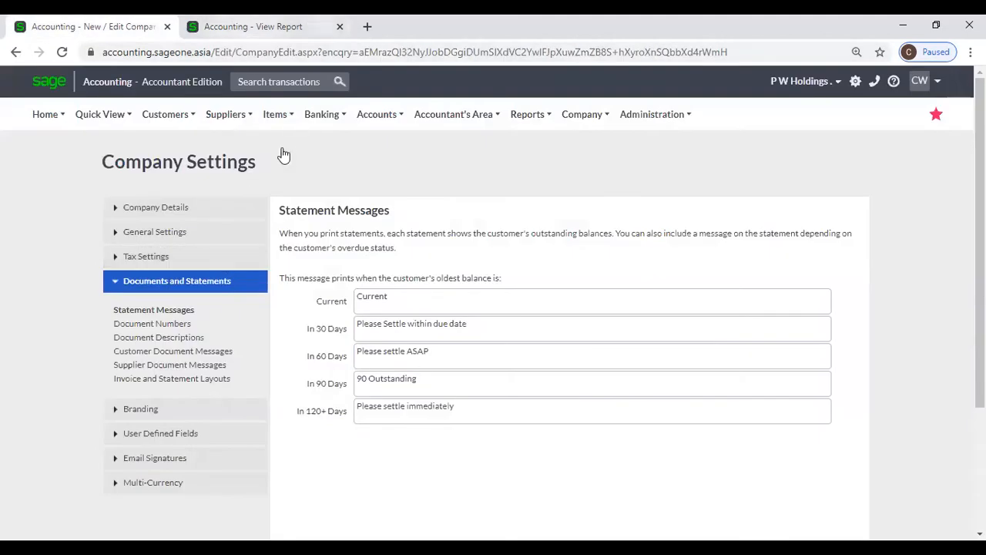
left_click(300, 27)
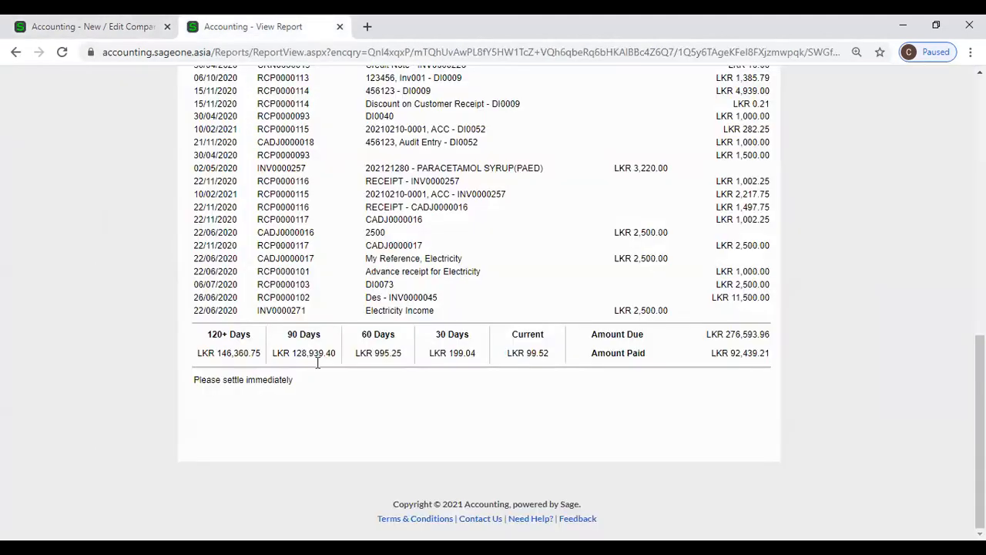
left_click(64, 21)
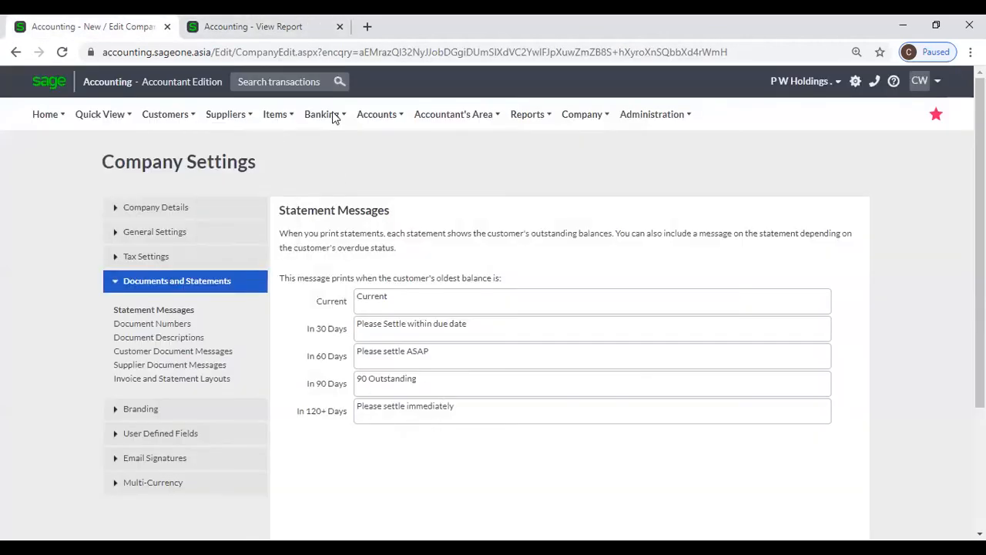
left_click(278, 27)
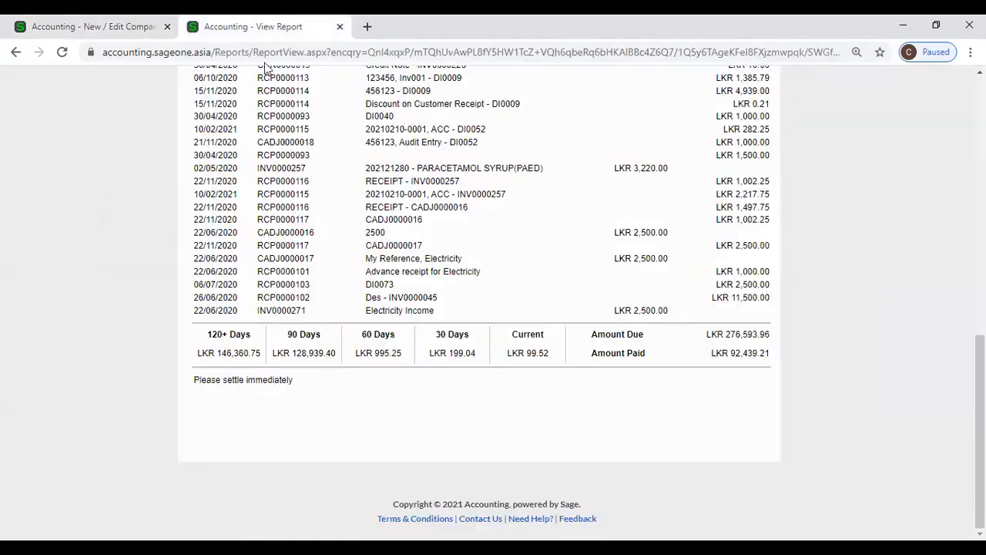
left_click(116, 28)
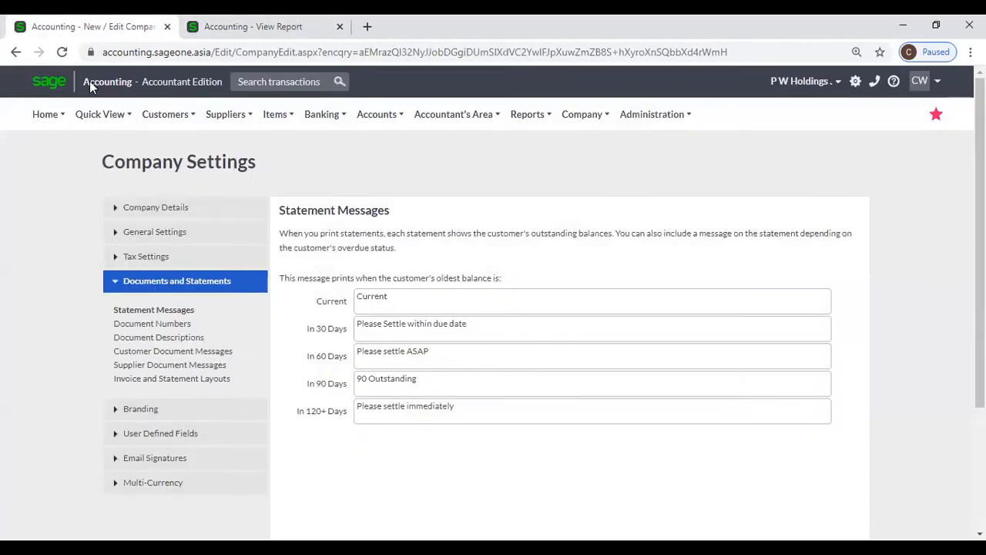
left_click(279, 29)
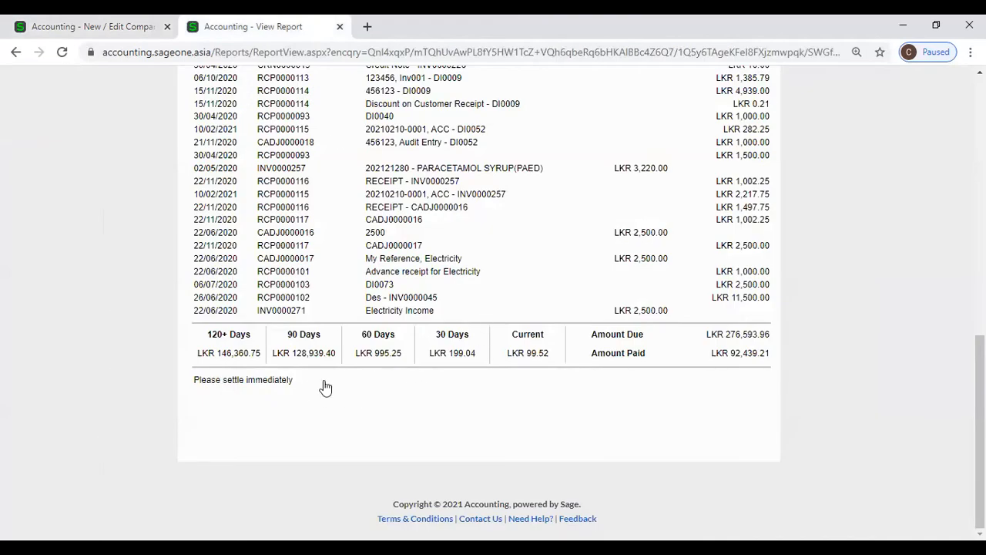
scroll(326, 387, "up", 7)
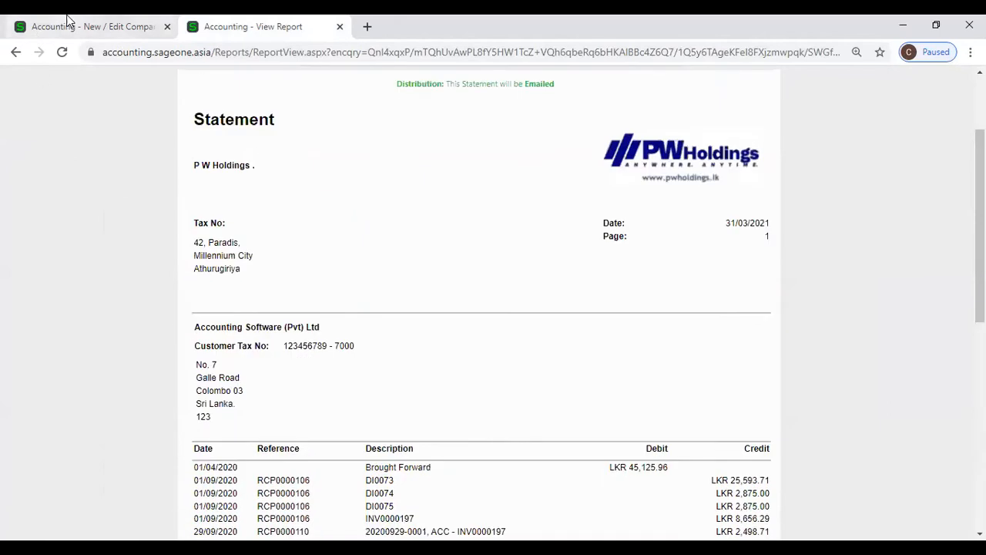
Step: Return to the Company Settings page and show the Document Numbers settings
left_click(69, 25)
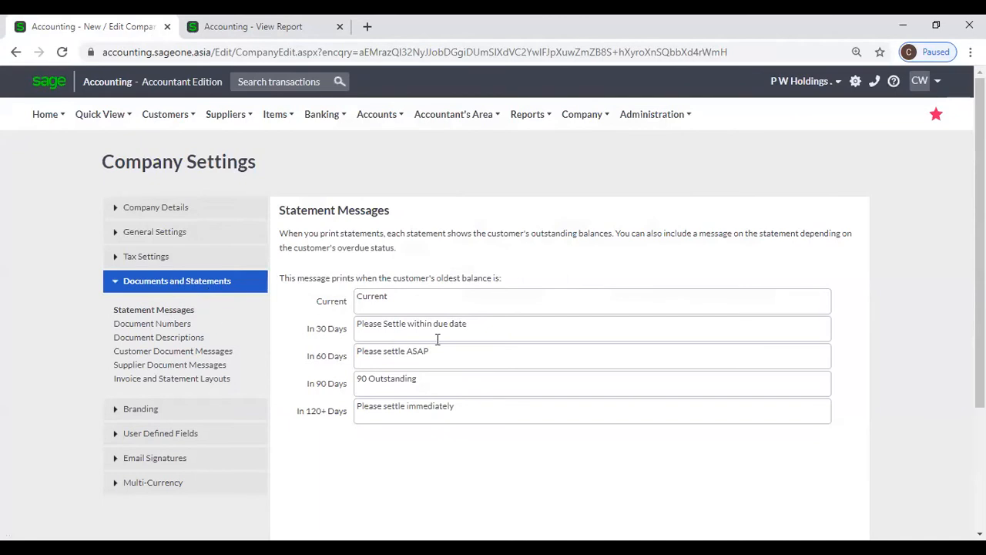
scroll(437, 339, "down", 3)
scroll(438, 340, "up", 1)
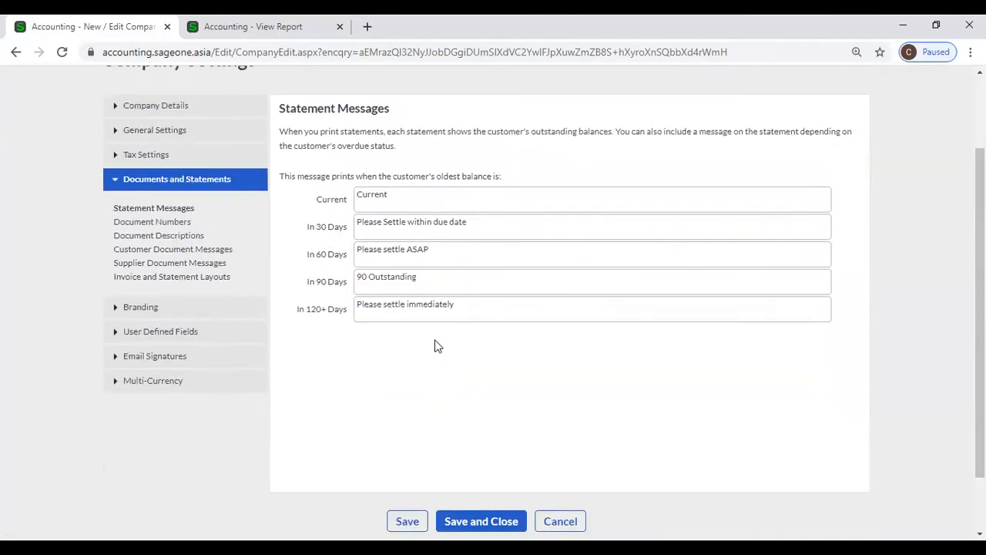
left_click(180, 225)
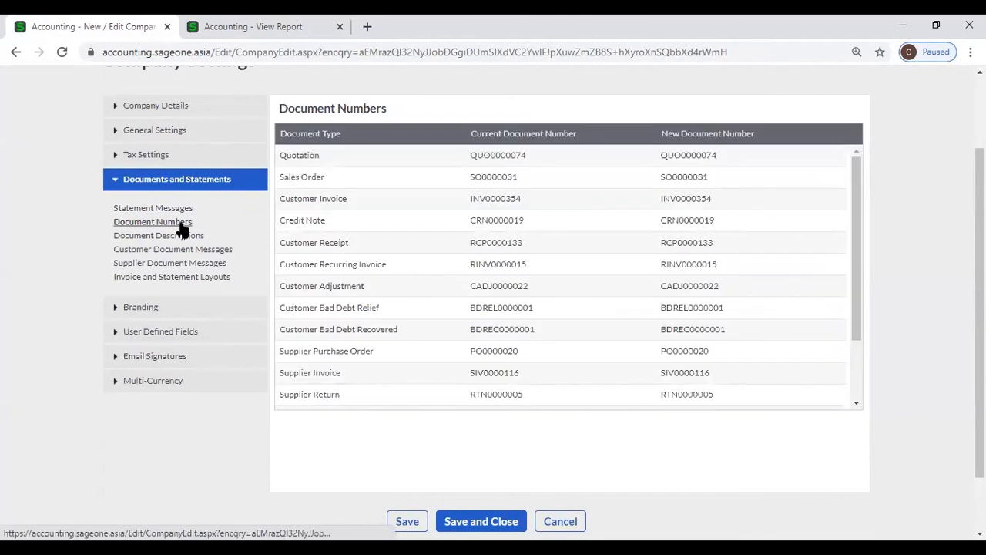
Step: Compare the document types in Document Numbers with the customer and supplier transaction types offered in the other browser tab
scroll(228, 124, "up", 2)
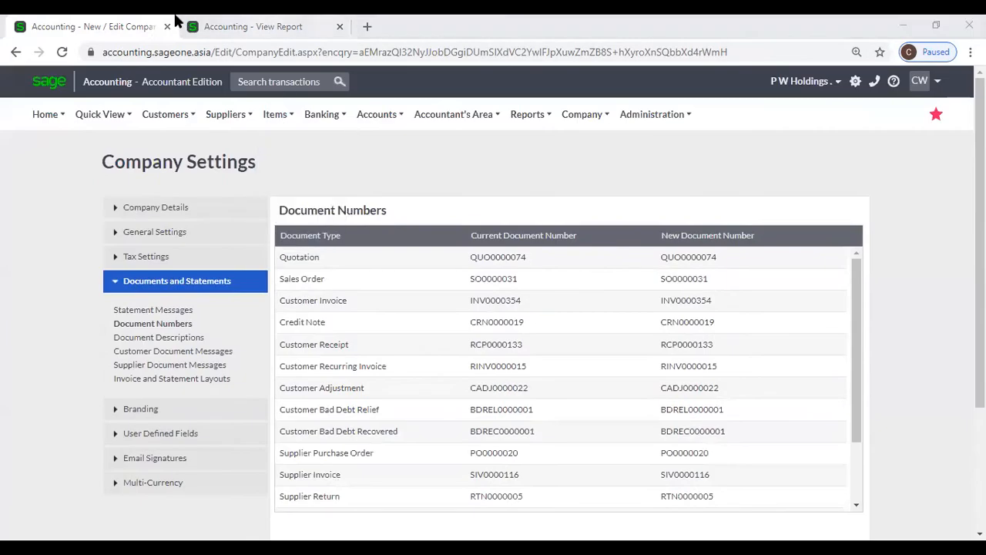
left_click(202, 26)
mouse_move(183, 126)
mouse_move(185, 191)
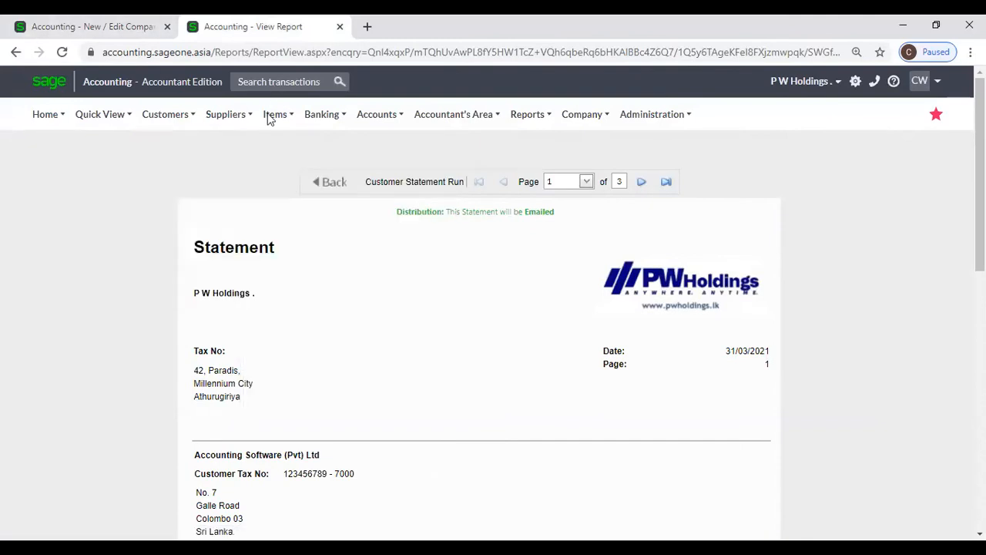
mouse_move(229, 114)
mouse_move(245, 190)
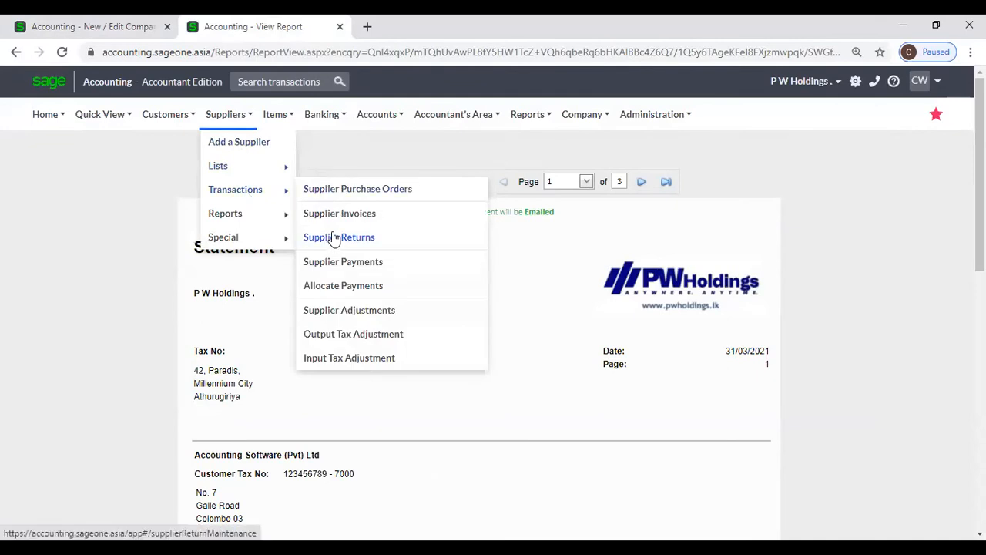
mouse_move(287, 222)
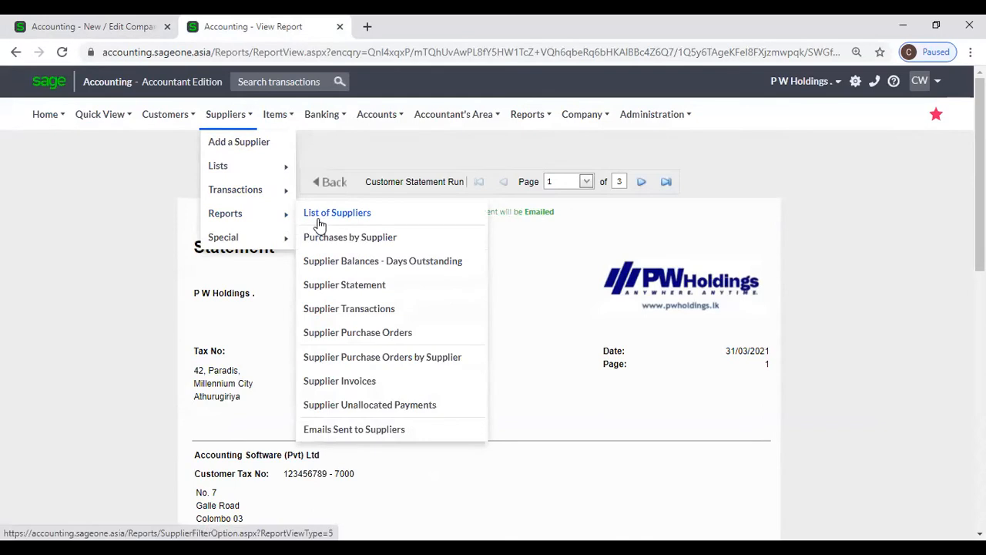
left_click(97, 25)
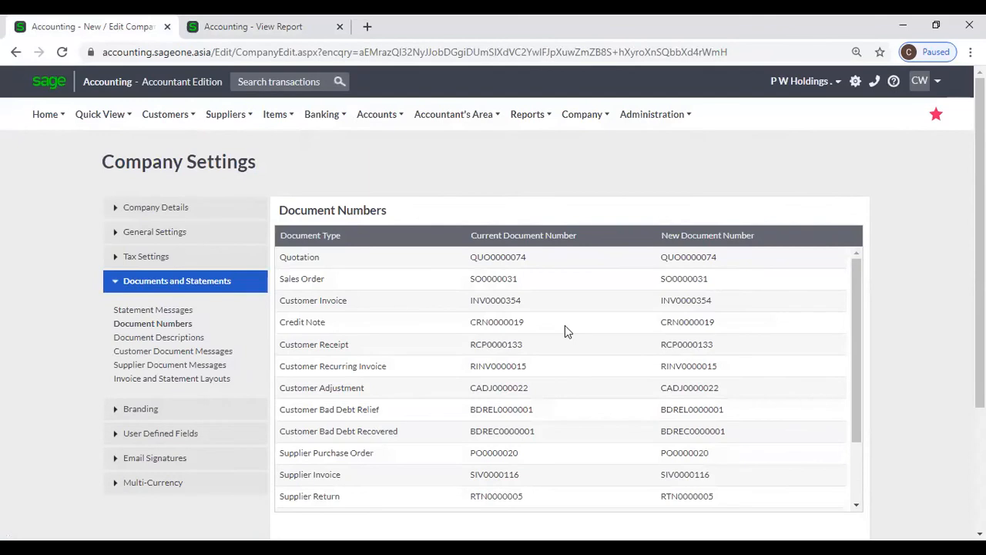
Step: Open the Customer Quotes list in the report tab, sort it by Doc. No. and examine the quote numbering
left_click(252, 30)
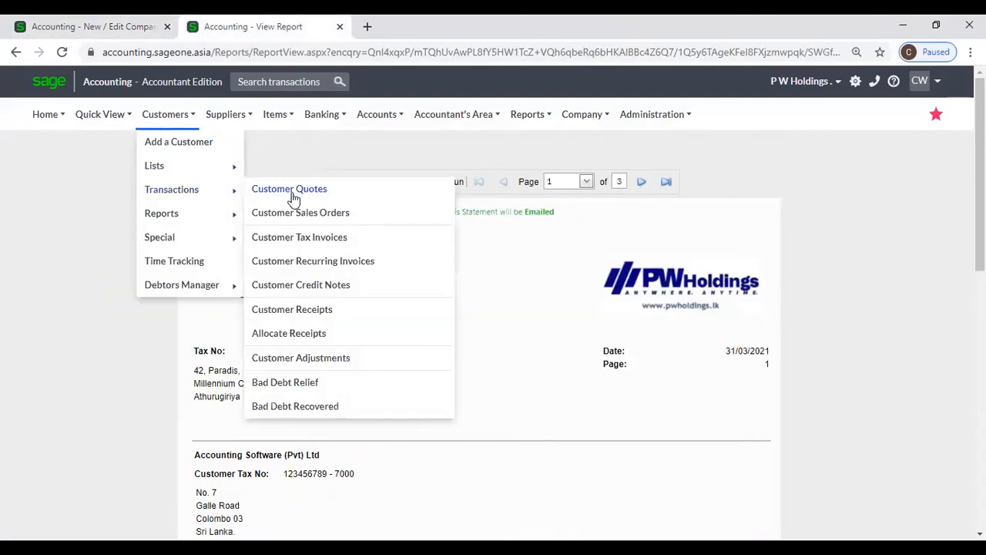
left_click(288, 191)
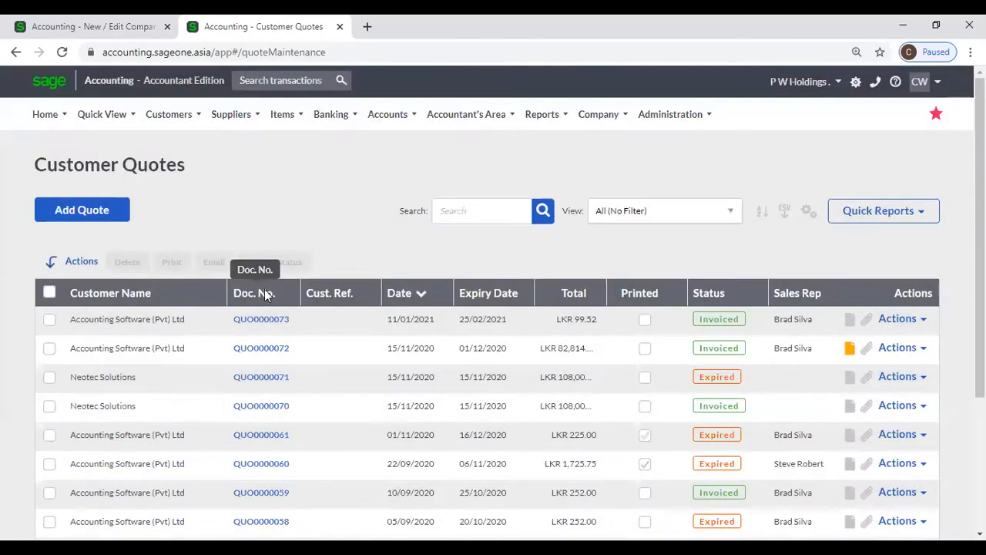
left_click(264, 291)
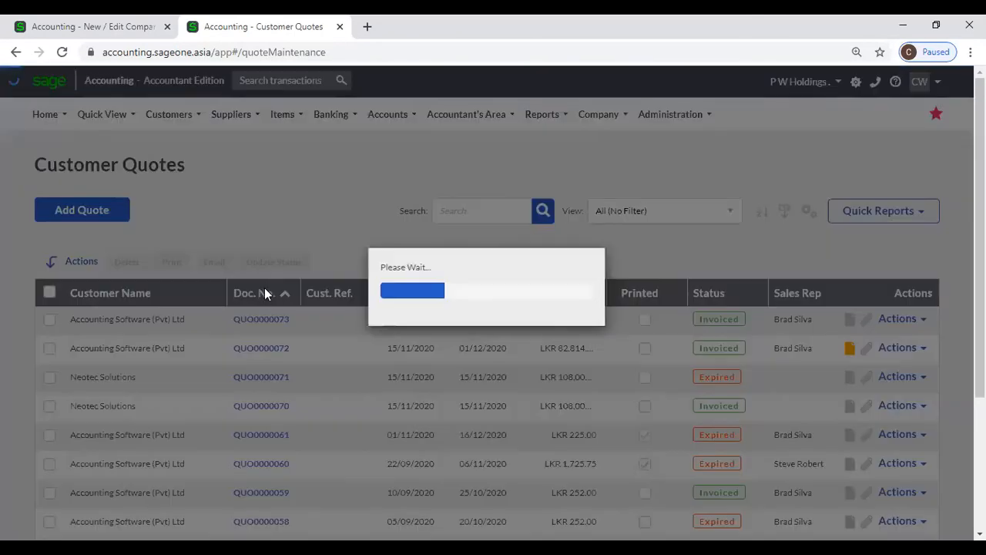
scroll(258, 212, "down", 2)
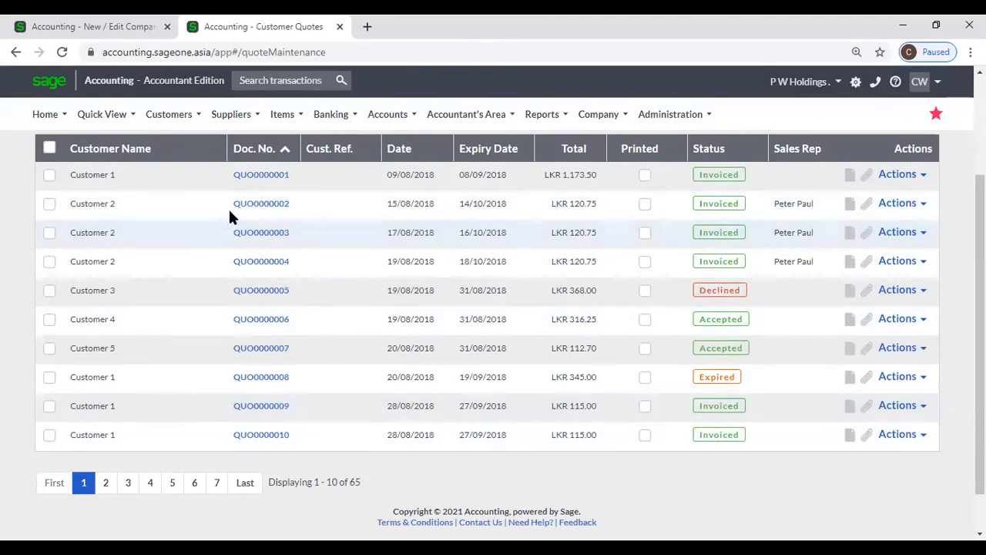
scroll(212, 192, "up", 3)
Step: Return to the Document Numbers settings and set the new document number for Quotation to QUO0000001
left_click(86, 26)
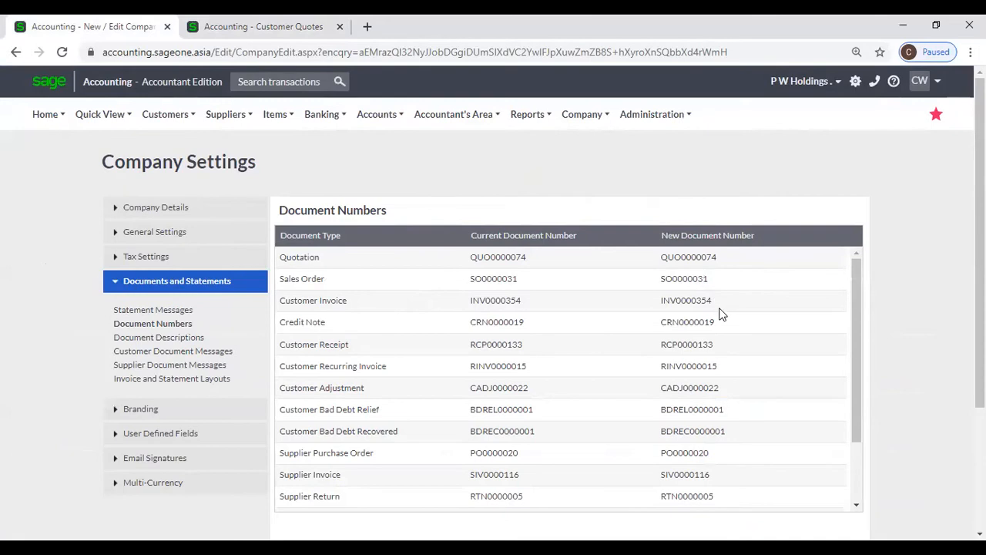
scroll(725, 317, "down", 2)
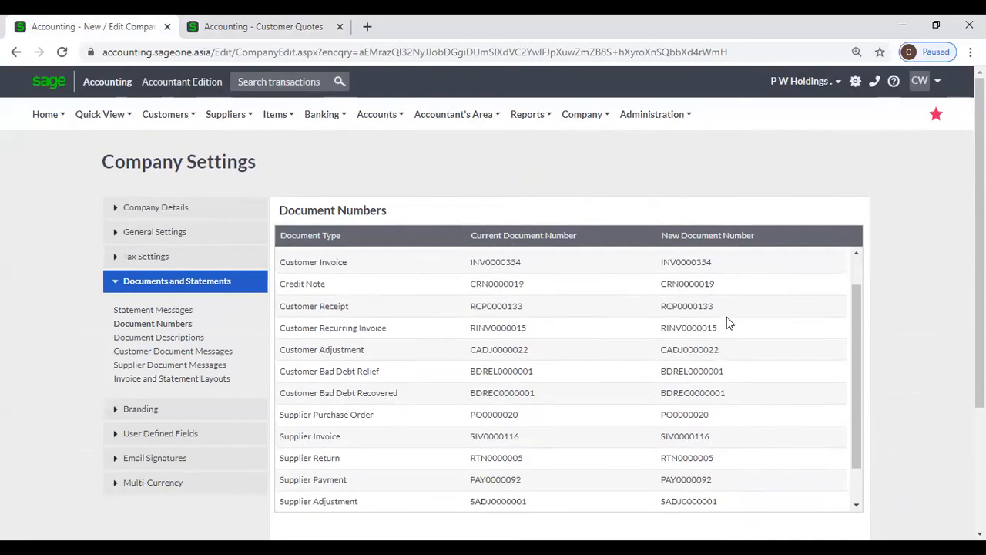
scroll(728, 322, "up", 1)
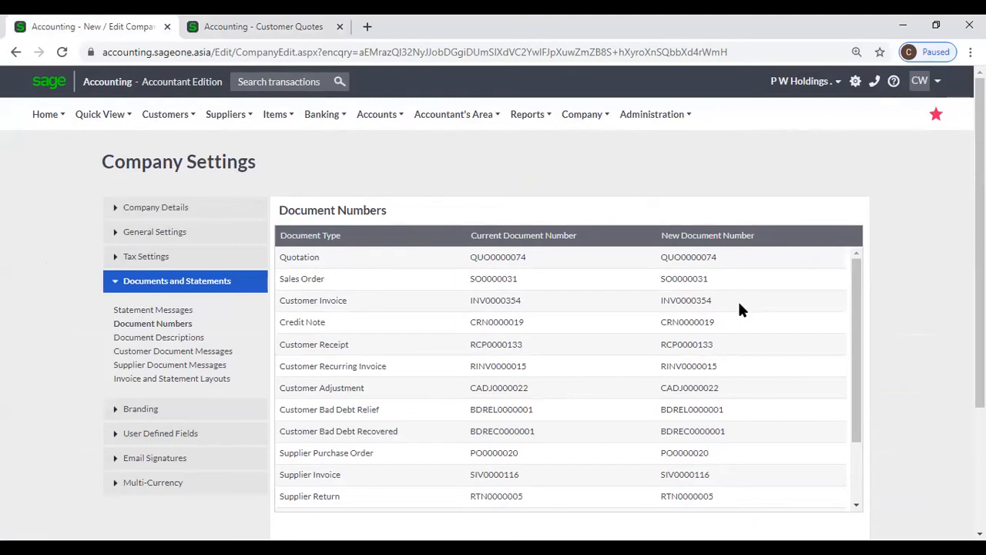
left_click(714, 259)
left_click(730, 255)
key("BackSpace")
key("BackSpace")
type("01")
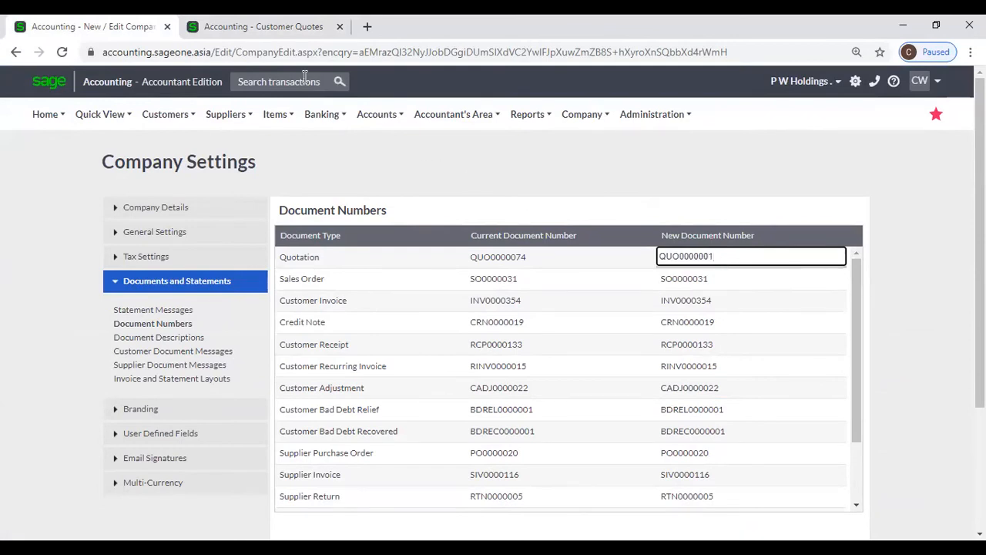
left_click(262, 27)
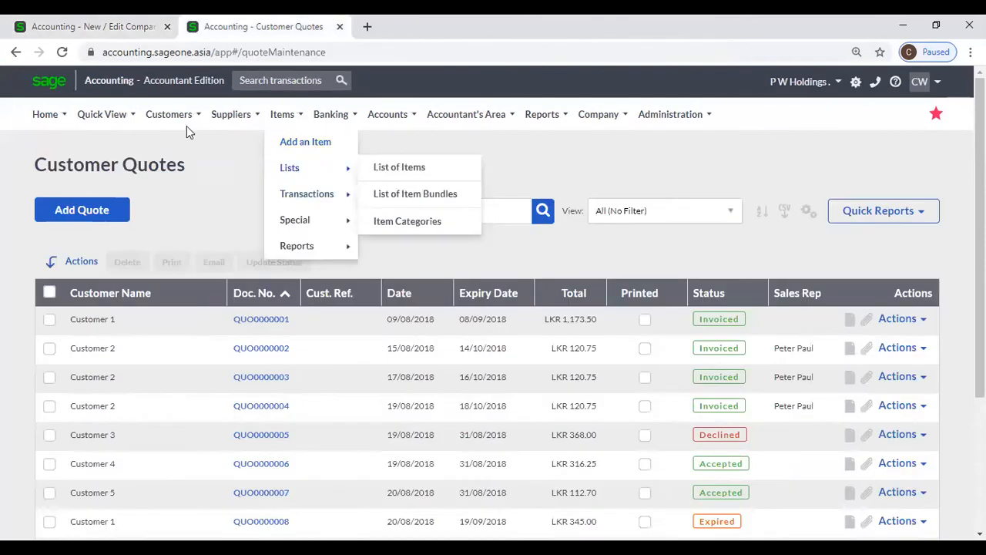
mouse_move(167, 119)
mouse_move(206, 203)
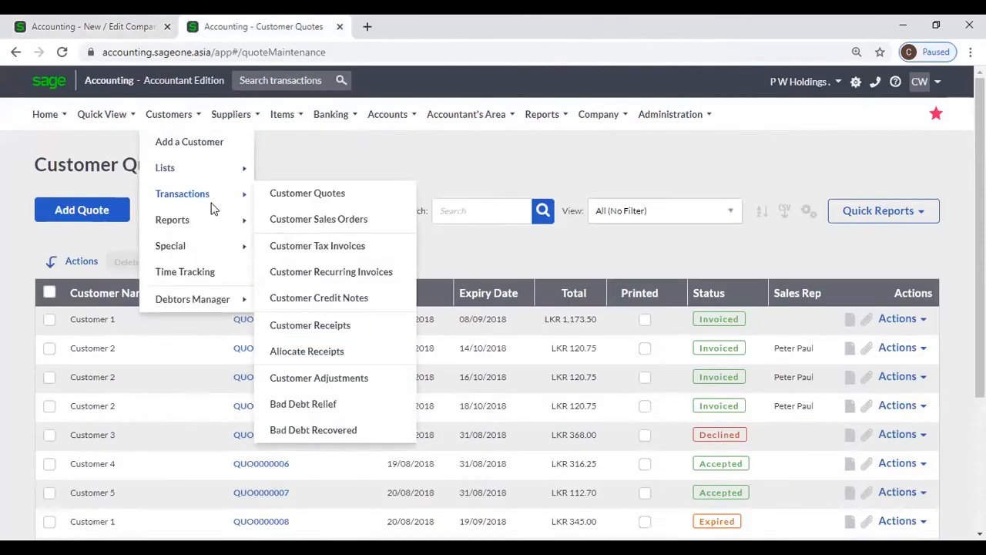
left_click(70, 23)
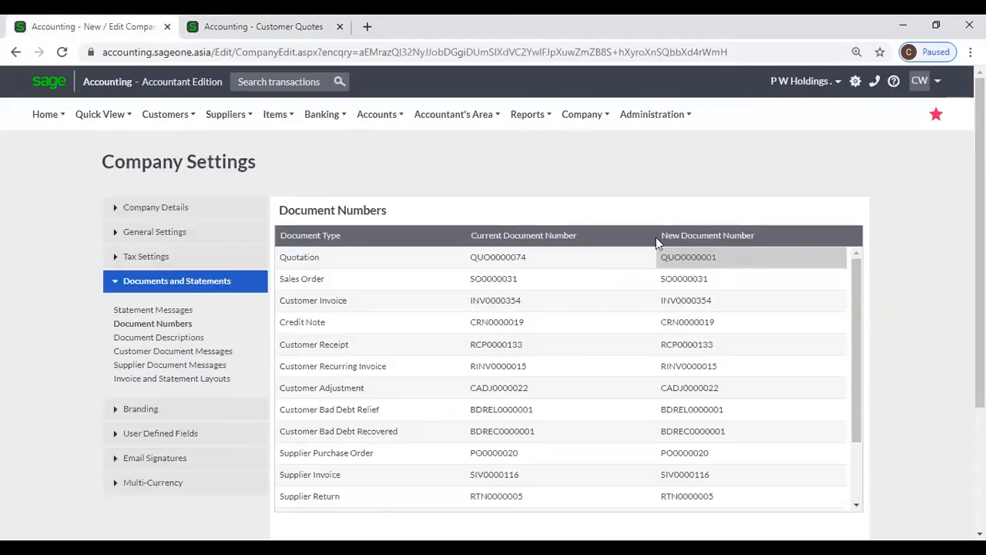
Step: Set the new document number for Quotation back to QUO0000074
left_click(752, 256)
left_click(762, 257)
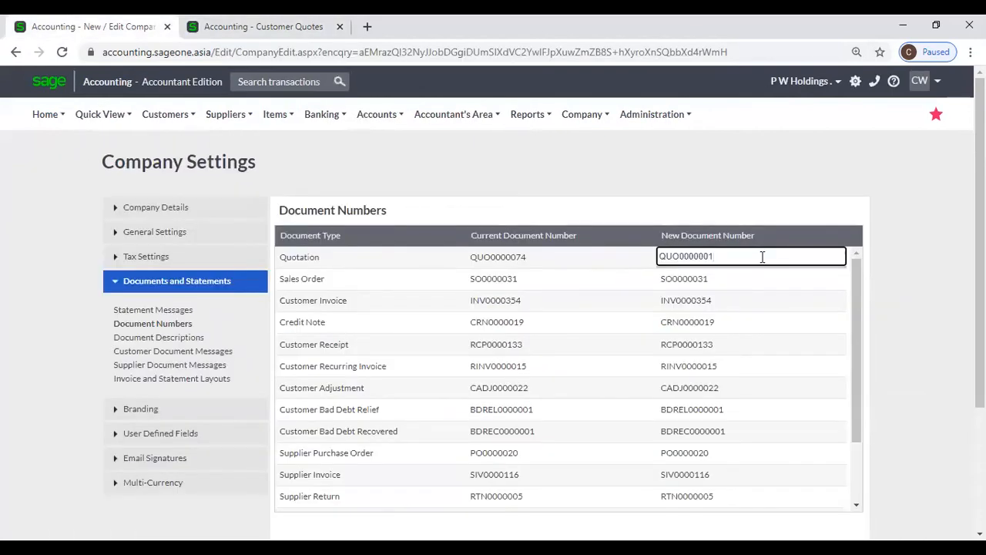
key("BackSpace")
key("BackSpace")
type("74")
left_click(894, 318)
Step: Reopen the Customer Quotes list in the other browser tab and start adding a new quote
left_click(300, 29)
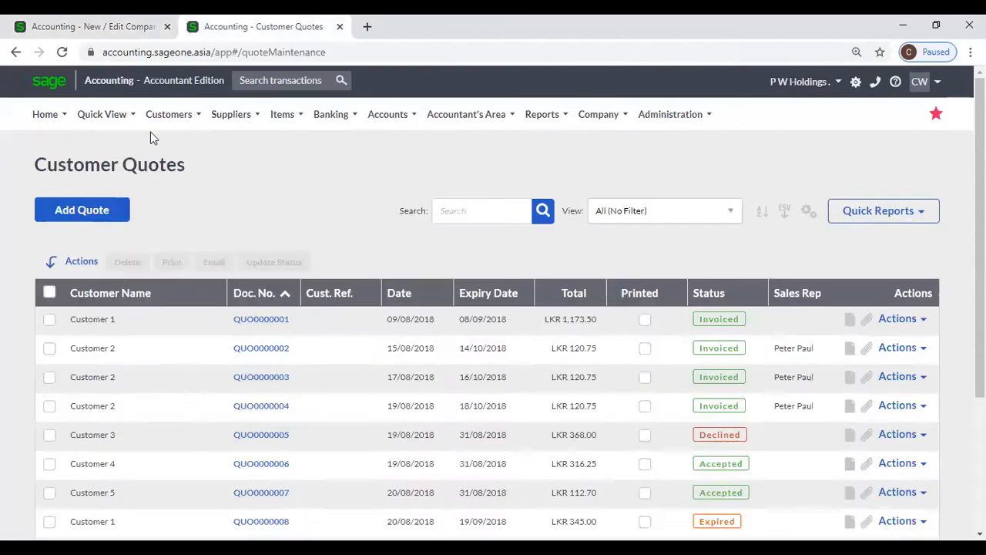
mouse_move(171, 123)
mouse_move(193, 198)
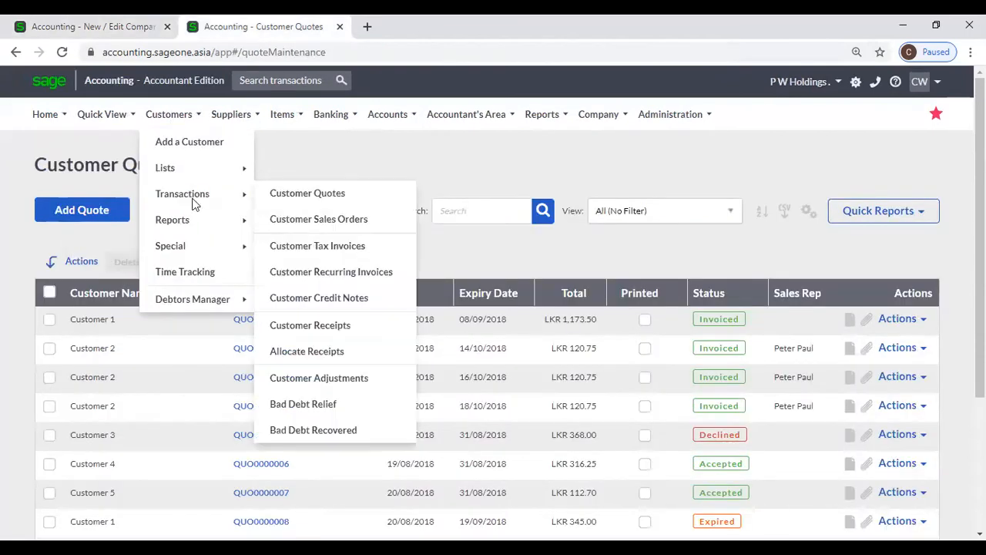
left_click(355, 194)
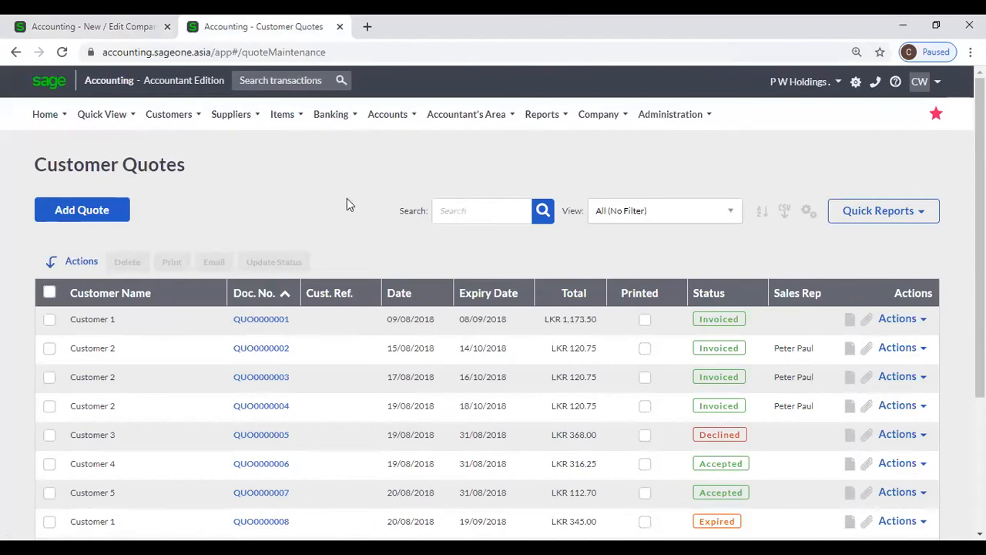
scroll(261, 195, "down", 2)
scroll(260, 201, "up", 2)
left_click(168, 114)
mouse_move(245, 197)
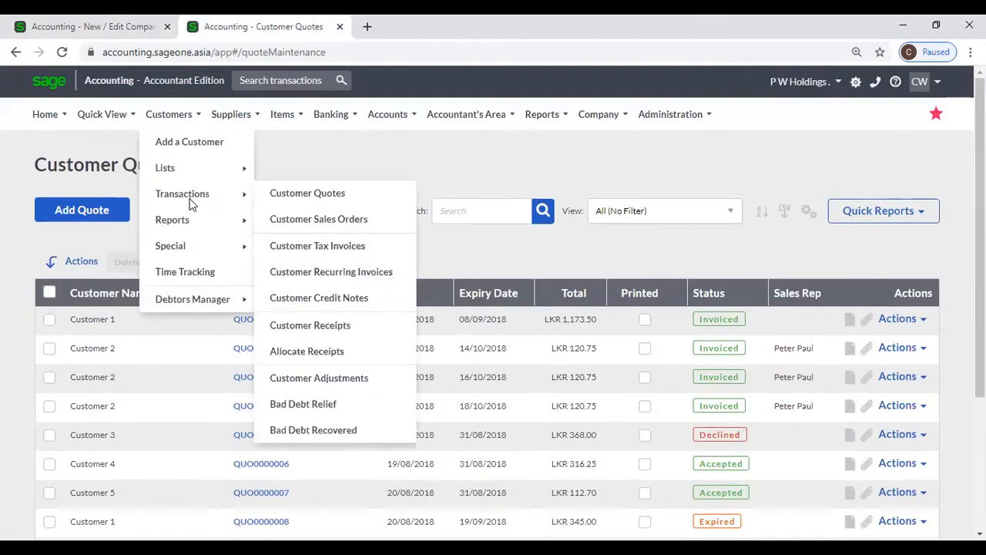
left_click(331, 197)
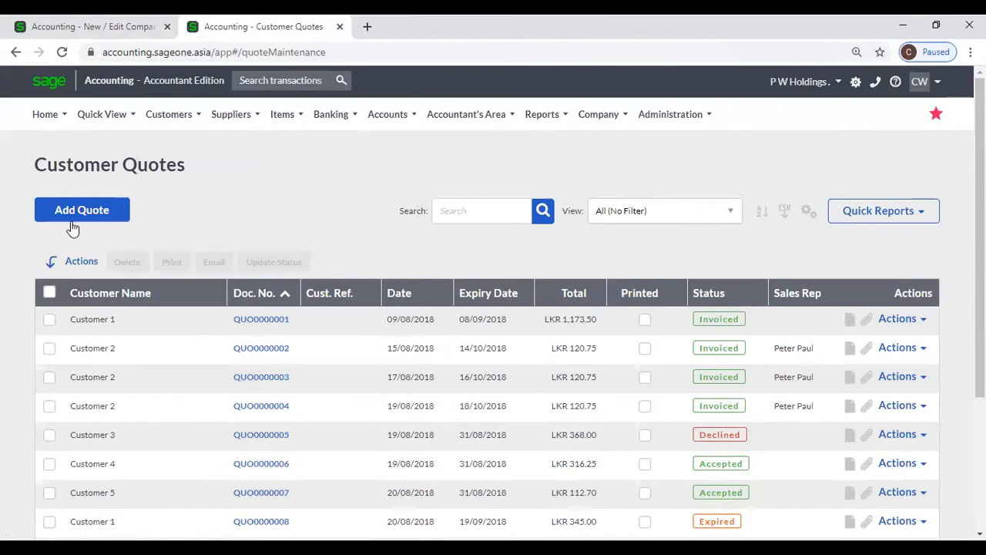
left_click(72, 218)
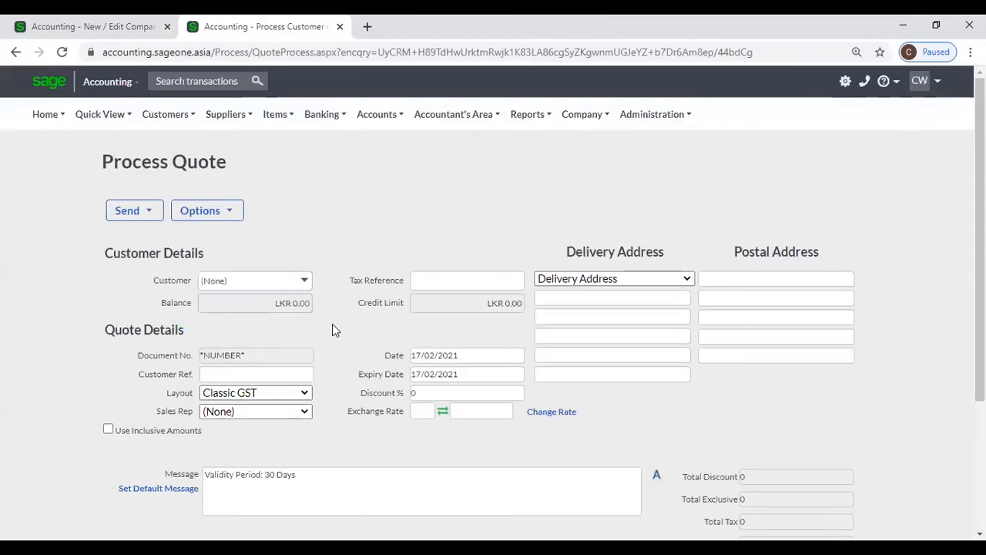
Step: Examine the help note of the Document No. field on the new quote and compare it with the Document Numbers settings
scroll(332, 323, "down", 1)
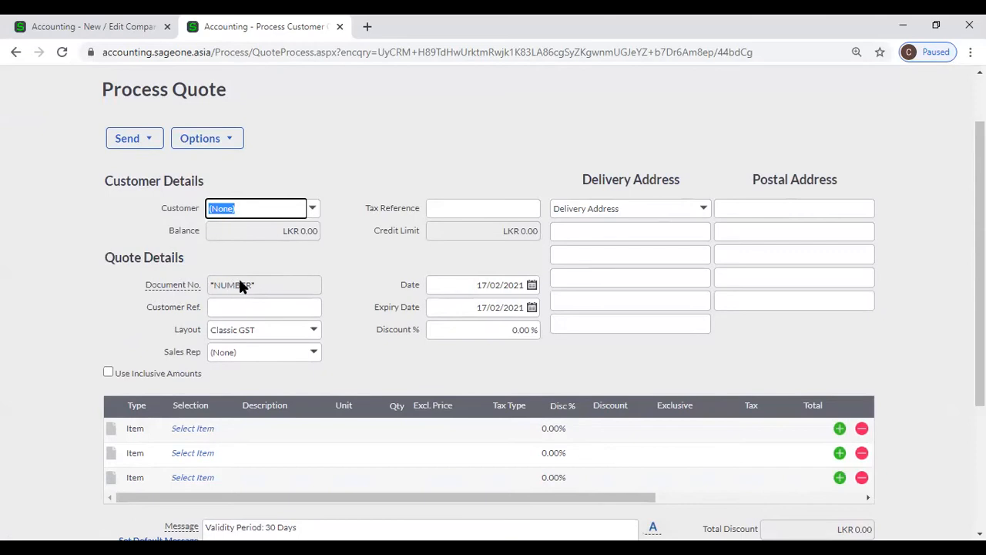
mouse_move(175, 289)
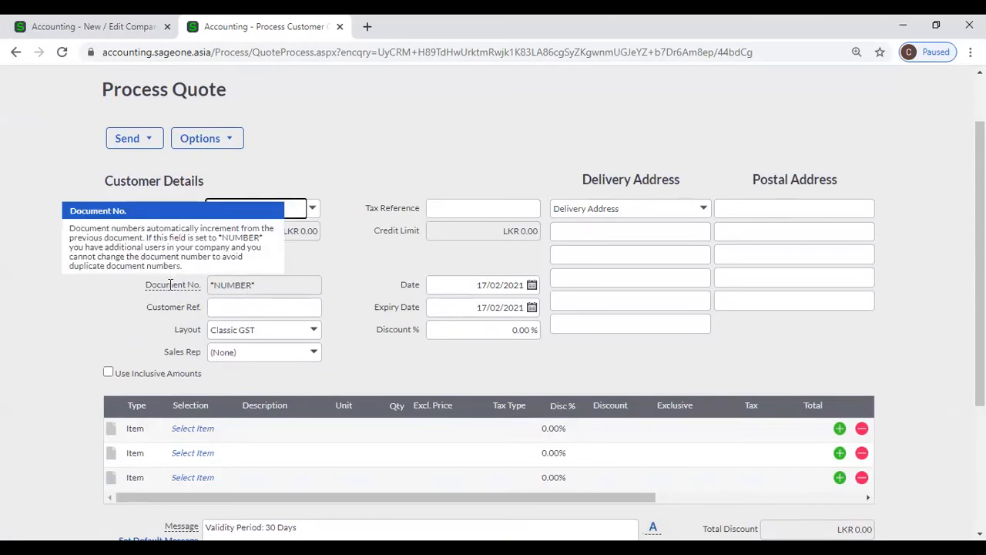
left_click(77, 26)
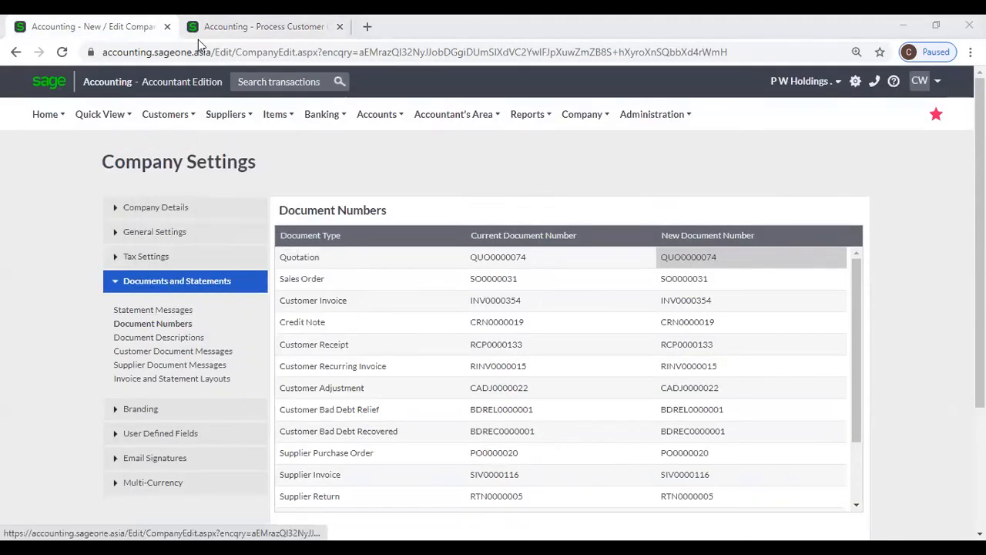
left_click(258, 26)
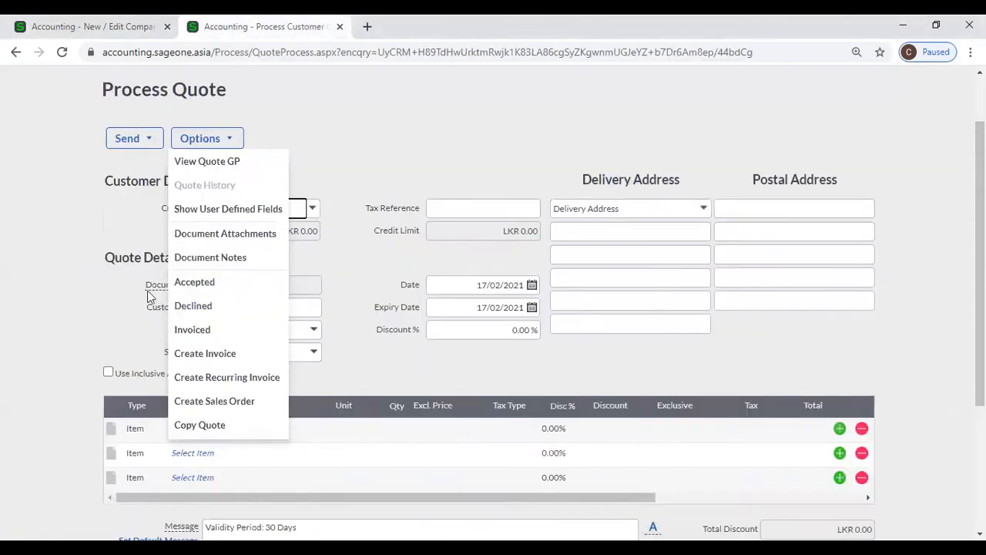
mouse_move(165, 286)
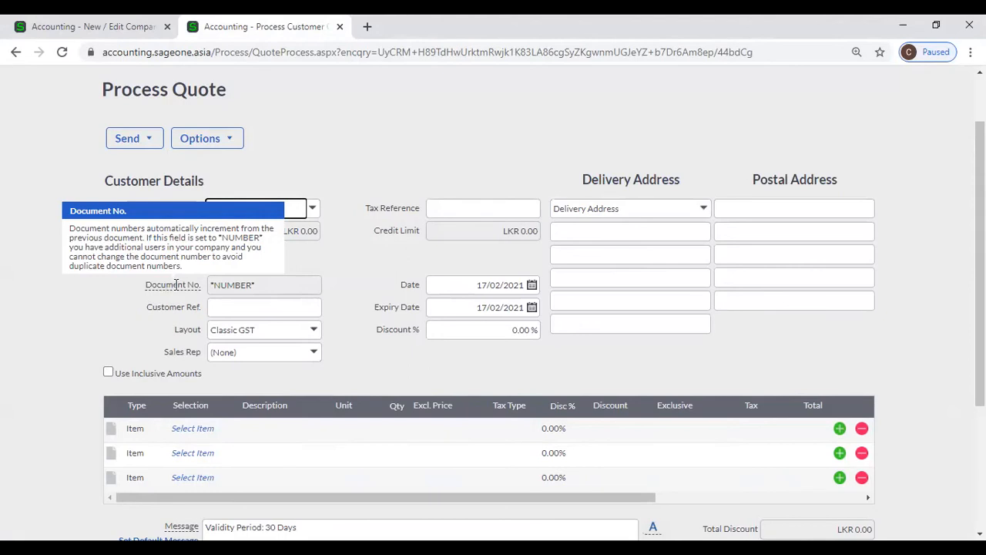
Step: Return to the Document Numbers settings and examine the current and new numbers for all customer, supplier and tax adjustment documents
left_click(118, 27)
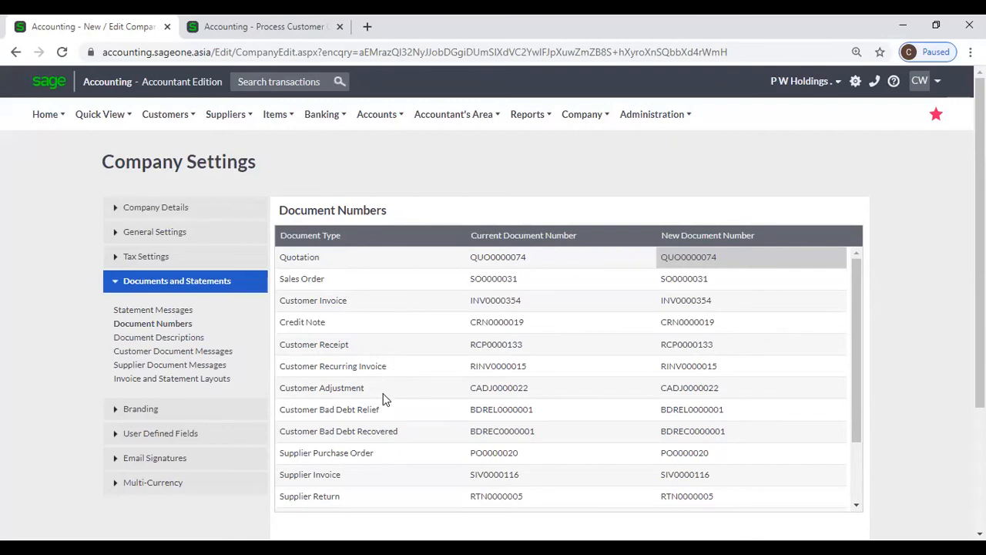
scroll(385, 399, "down", 1)
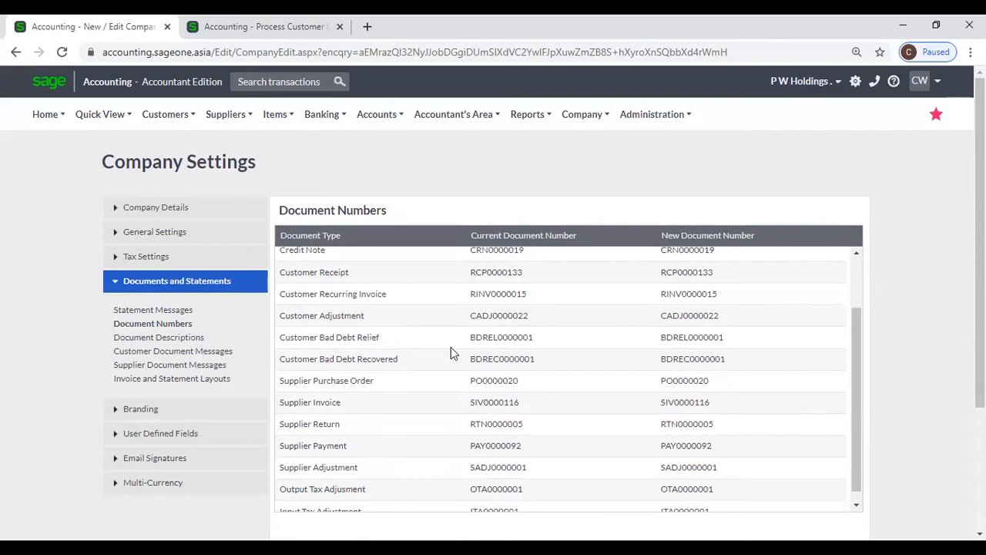
scroll(447, 359, "down", 1)
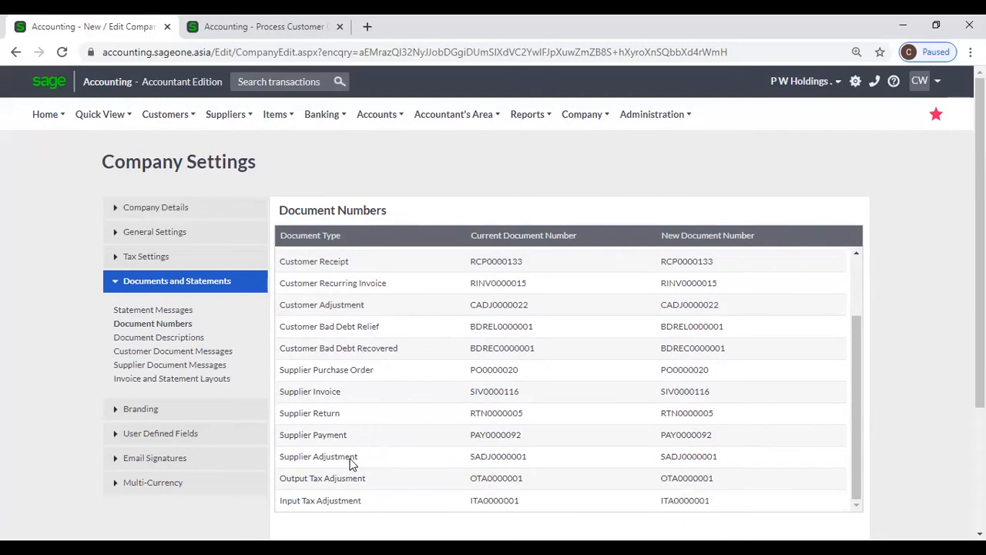
scroll(355, 473, "down", 1)
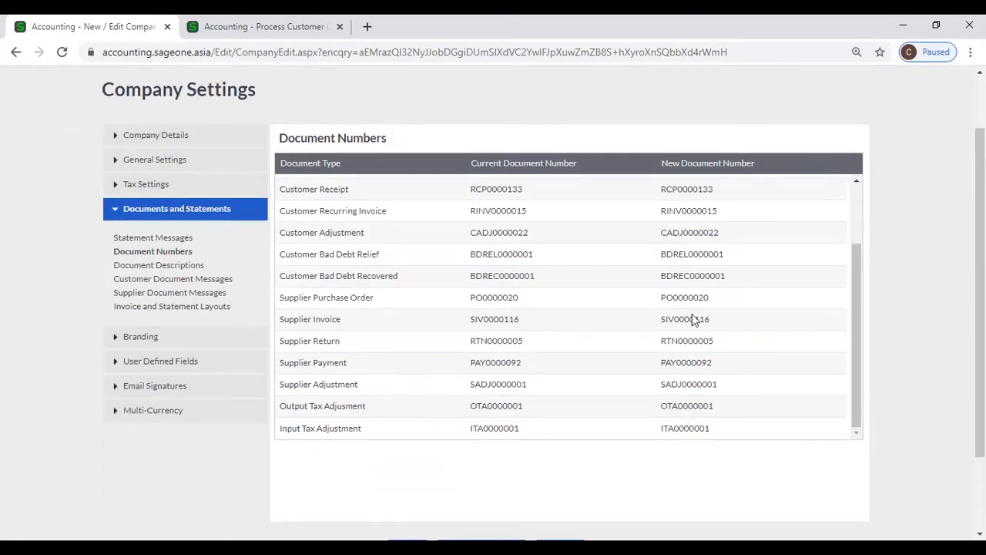
scroll(641, 296, "up", 2)
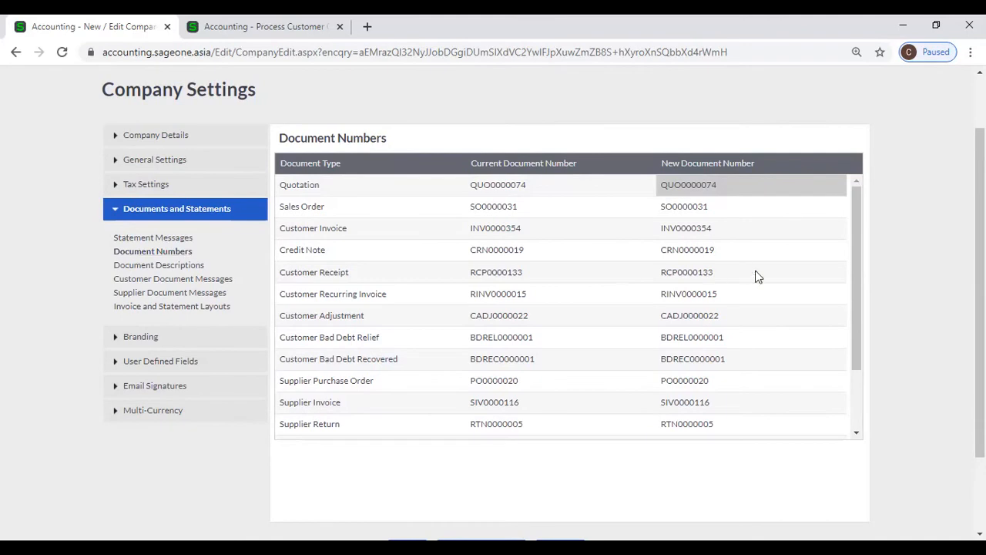
scroll(746, 275, "down", 2)
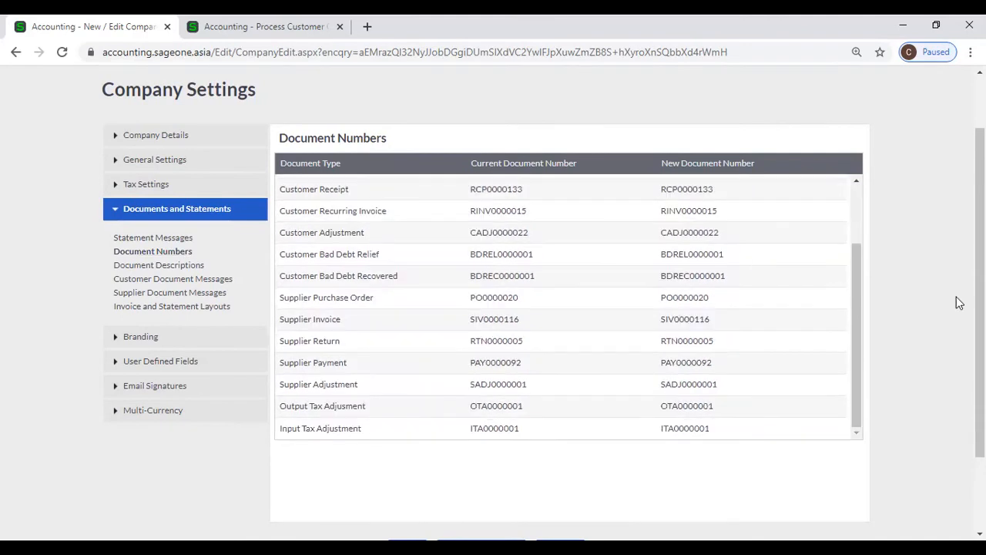
scroll(924, 301, "down", 2)
scroll(924, 301, "up", 1)
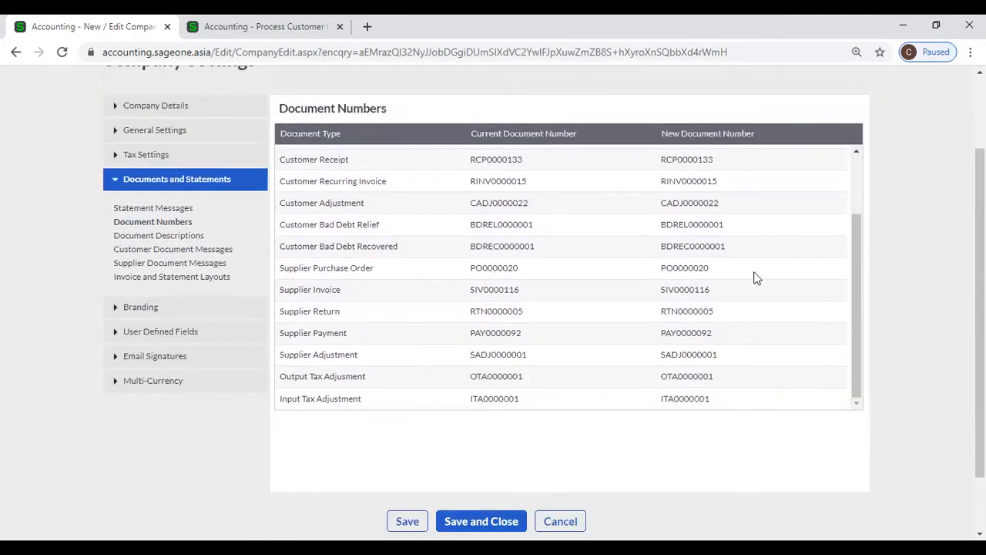
Step: Finish viewing the document numbers, open the Document Descriptions settings and examine the original and copy names for Customer Invoice
scroll(752, 275, "up", 2)
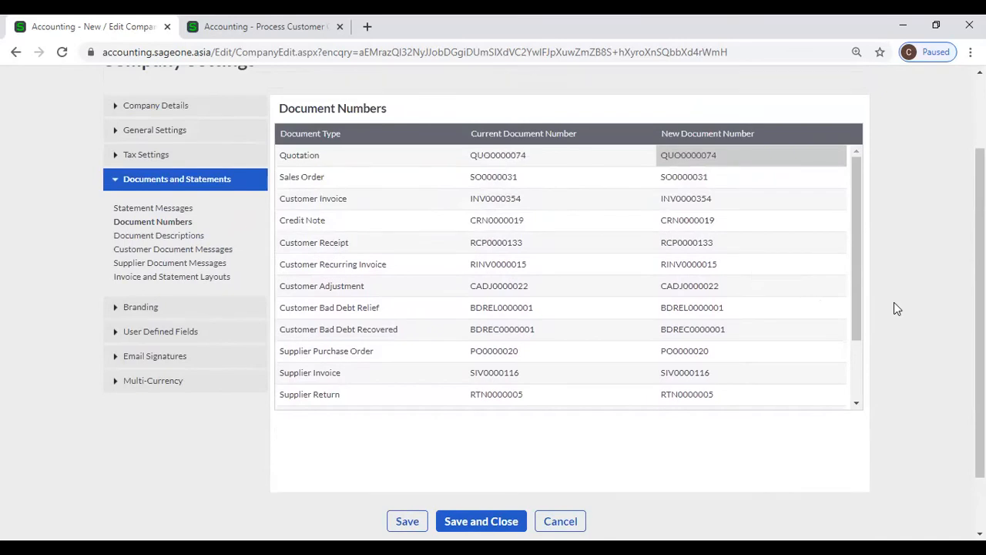
scroll(894, 303, "down", 1)
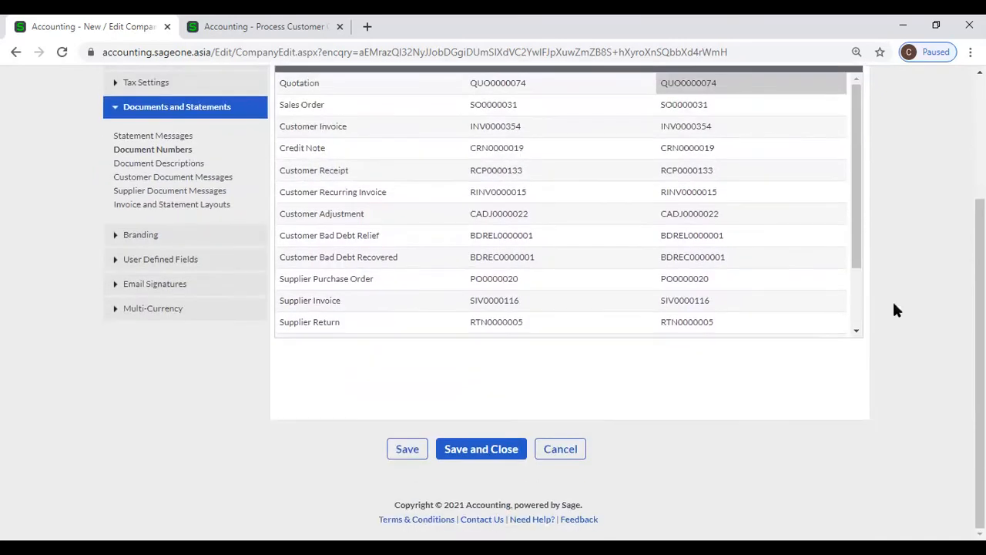
scroll(894, 309, "up", 2)
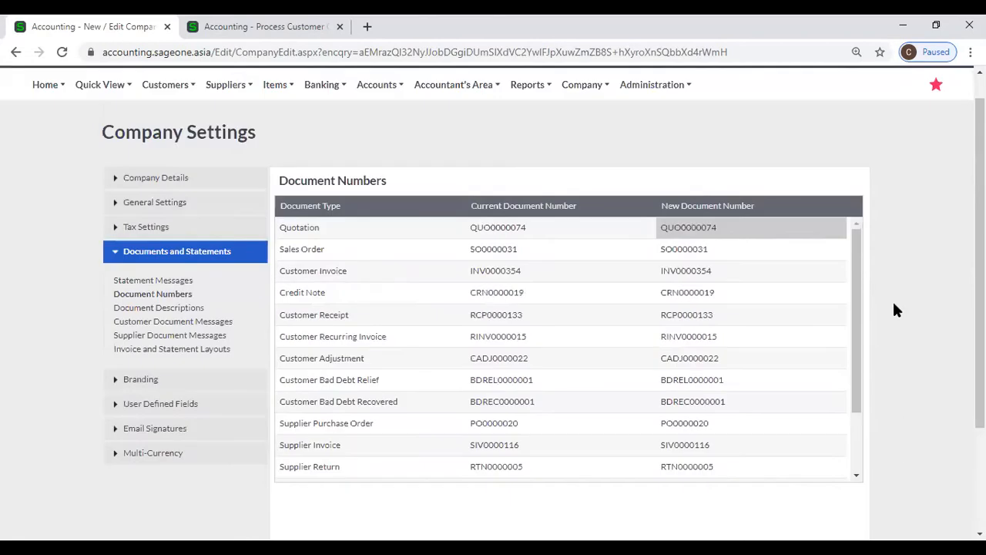
left_click(169, 310)
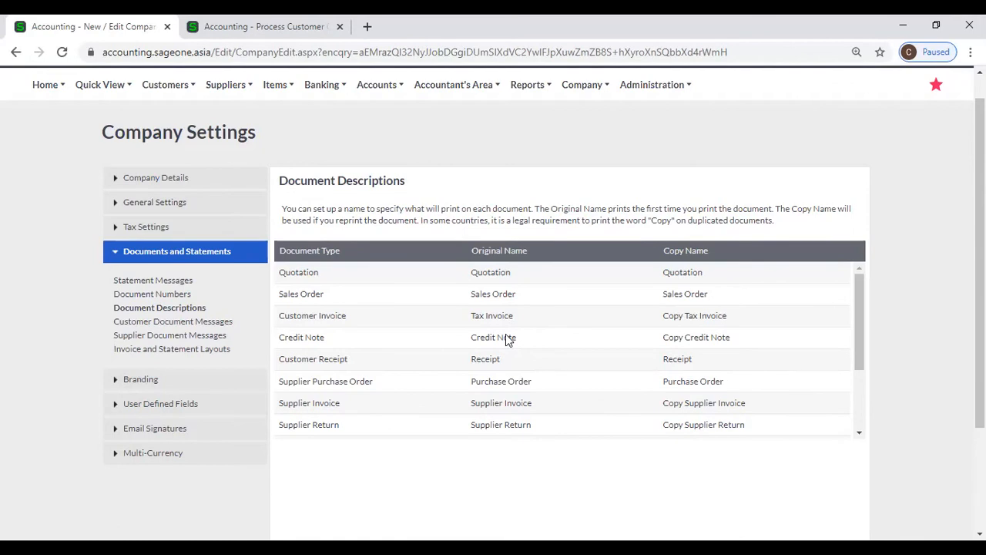
left_click(687, 319)
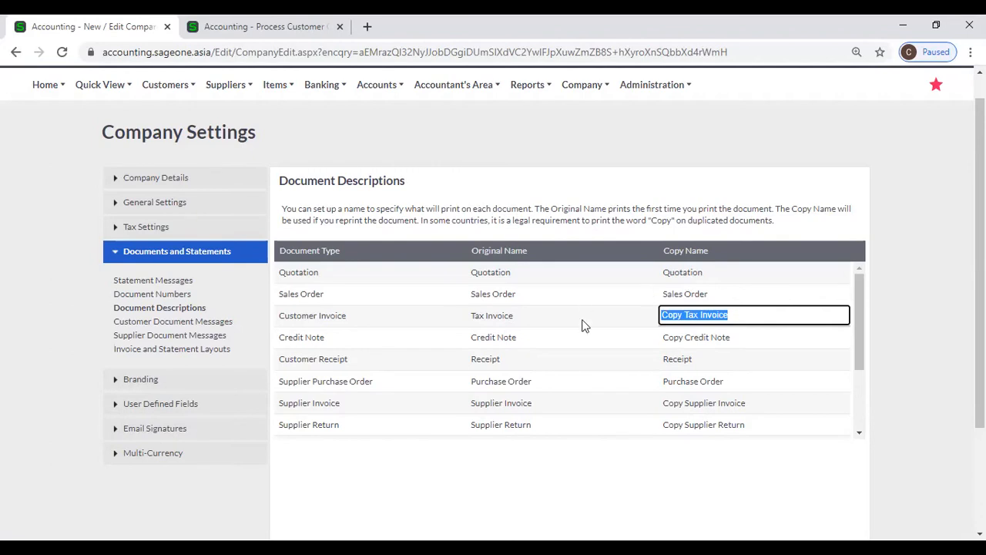
Step: Open the Customer Tax Invoices list in the other browser tab and open the first SOFTLOGIC CITY HOTELS PVT LTD invoice
left_click(324, 149)
left_click(266, 27)
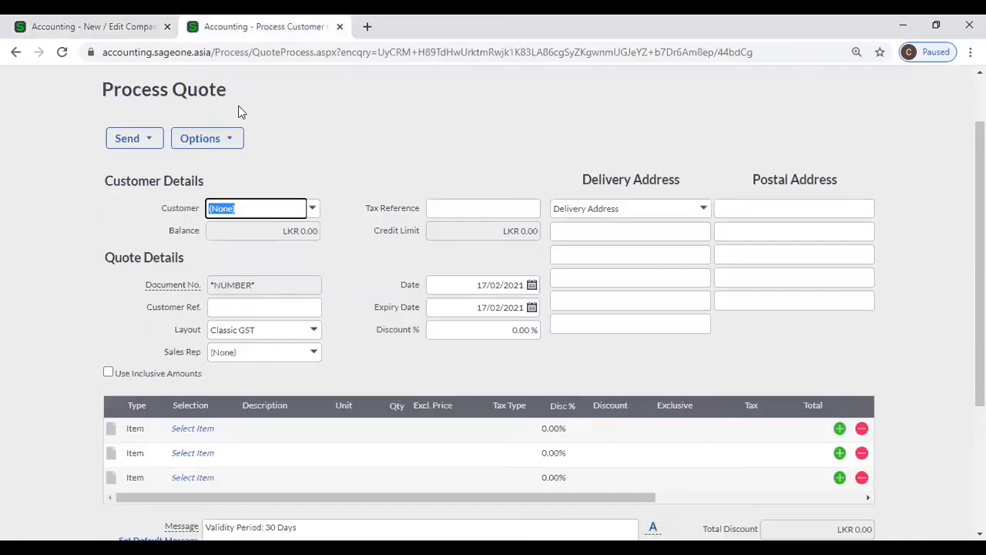
left_click(324, 255)
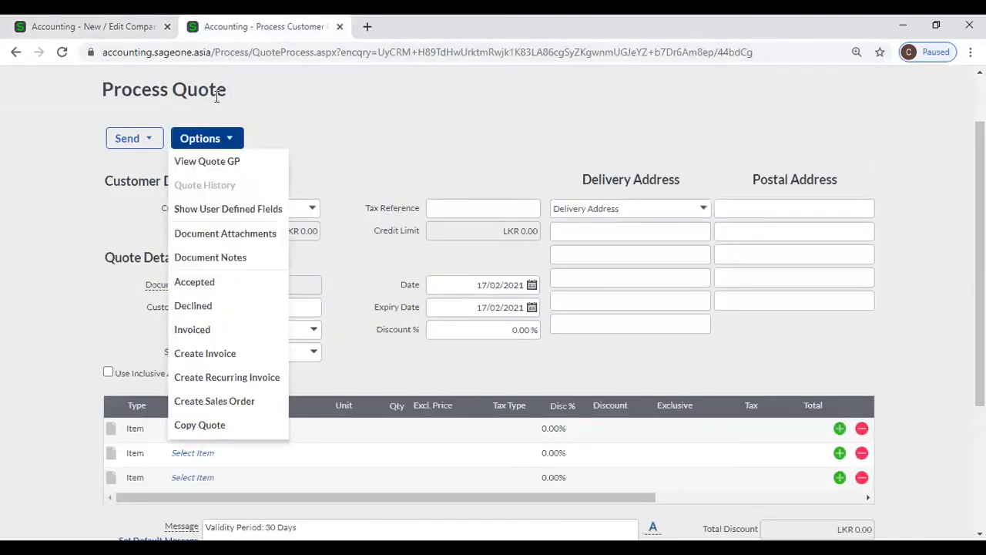
scroll(166, 97, "up", 2)
mouse_move(245, 115)
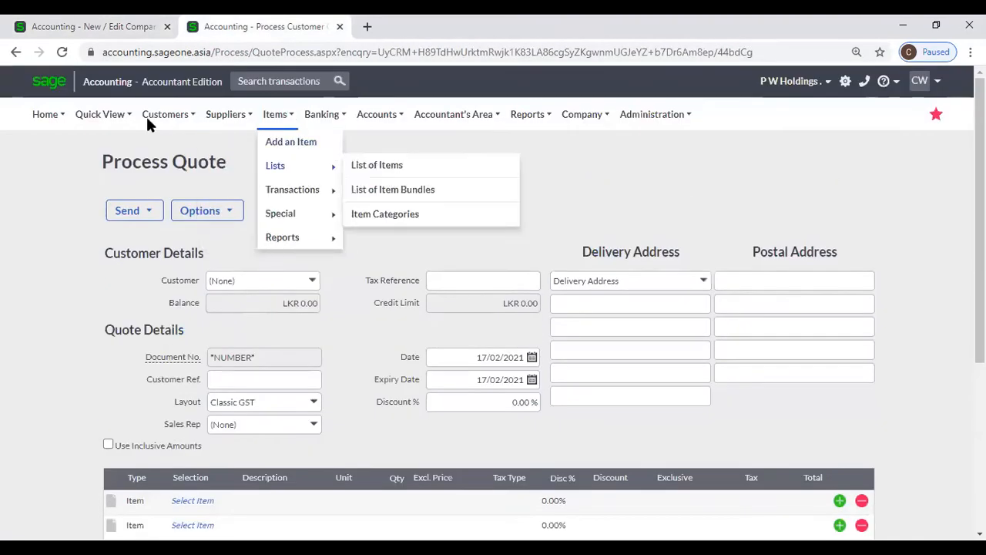
mouse_move(165, 114)
mouse_move(234, 192)
left_click(328, 244)
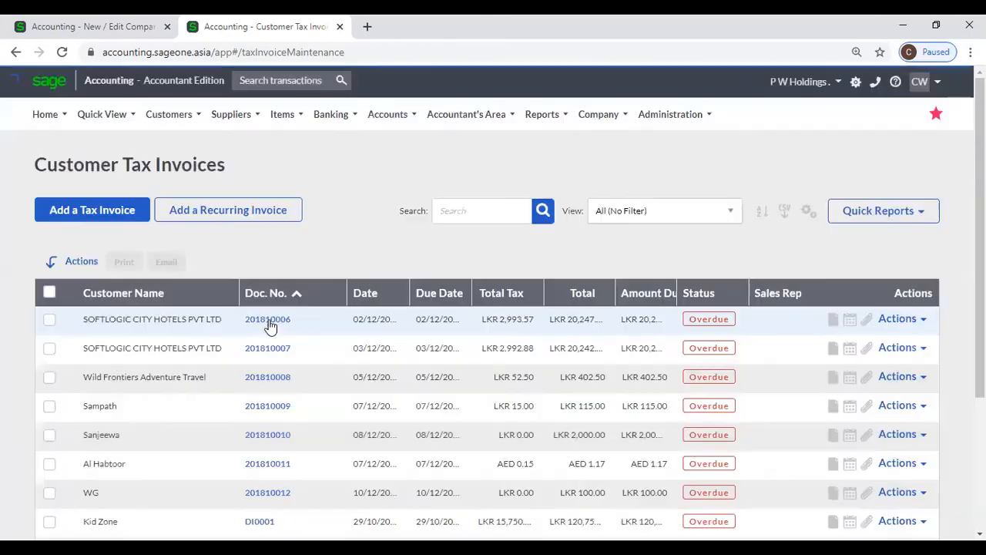
left_click(269, 324)
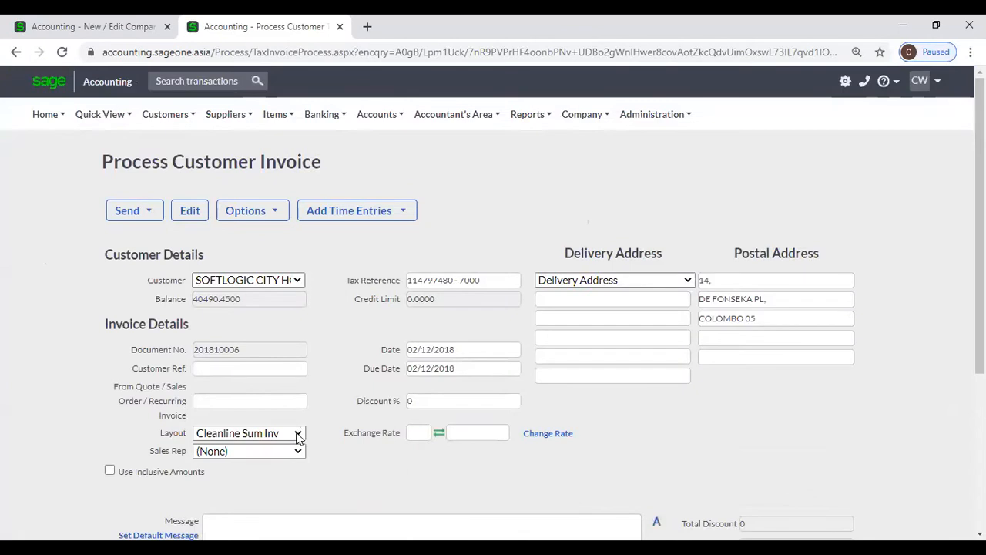
Step: Set the invoice's layout to Default (Modern) and open its print preview, cancelling the browser's print dialog
left_click(307, 450)
scroll(301, 270, "up", 5)
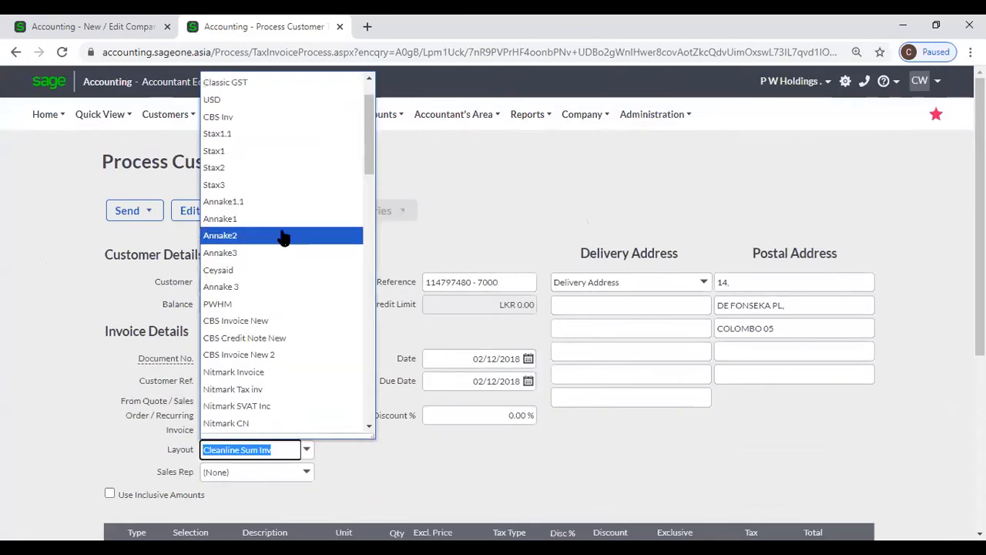
left_click(259, 81)
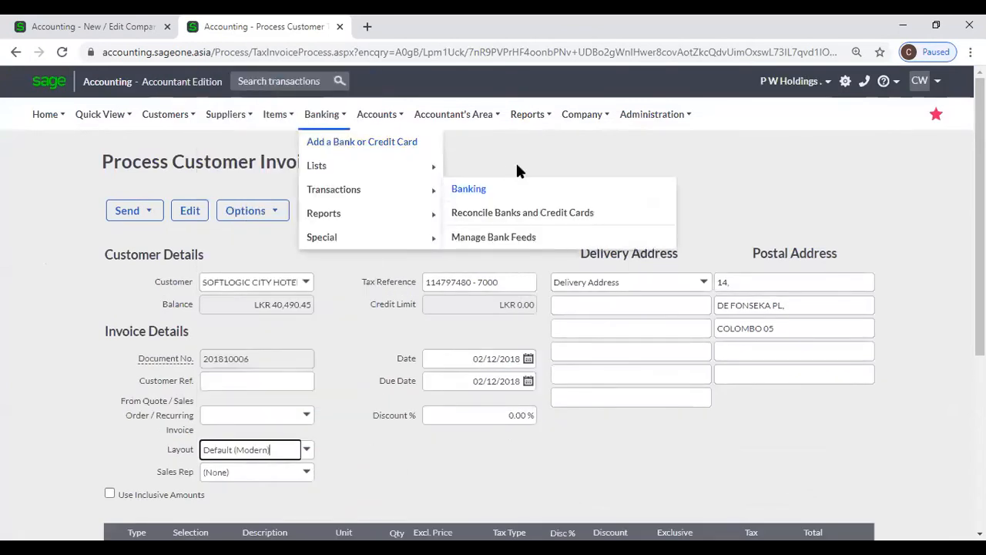
scroll(453, 288, "down", 1)
scroll(453, 288, "down", 3)
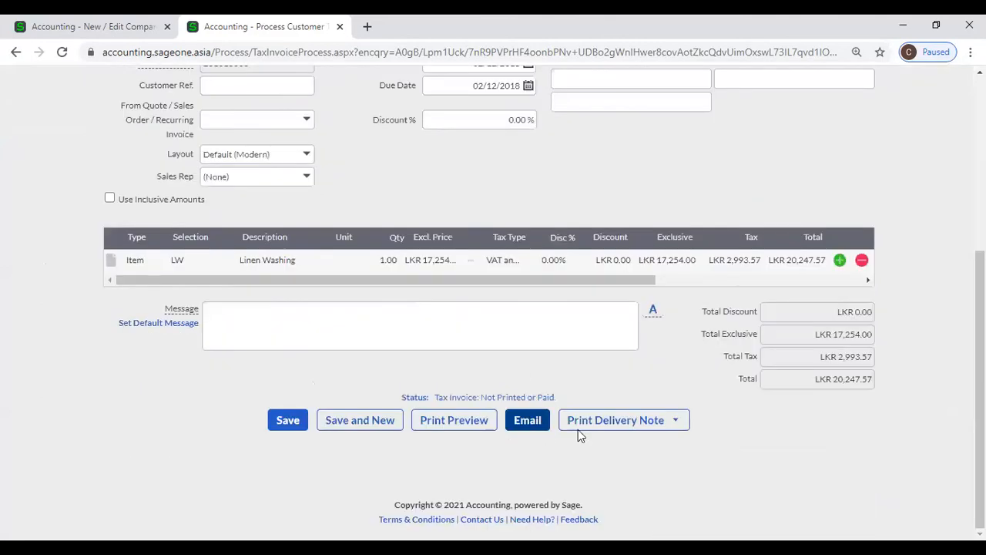
left_click(456, 420)
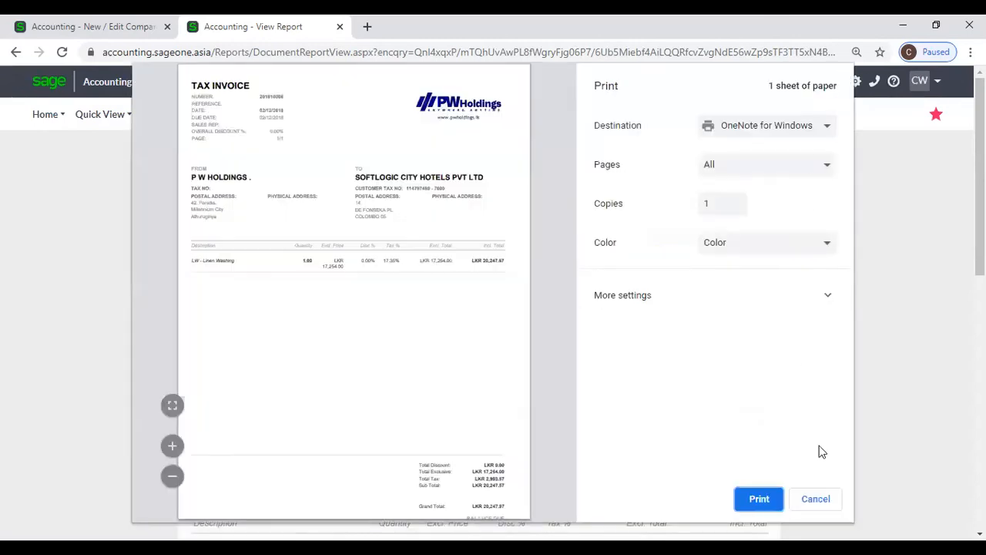
left_click(814, 499)
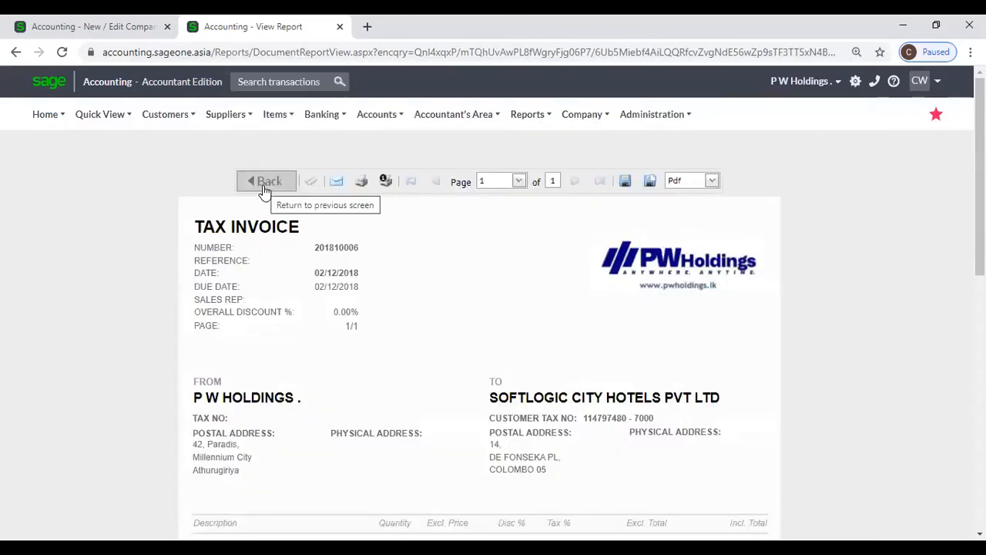
Step: Return to the Customer Tax Invoices list and reprint the first SOFTLOGIC CITY HOTELS PVT LTD invoice to view its copy version
left_click(166, 114)
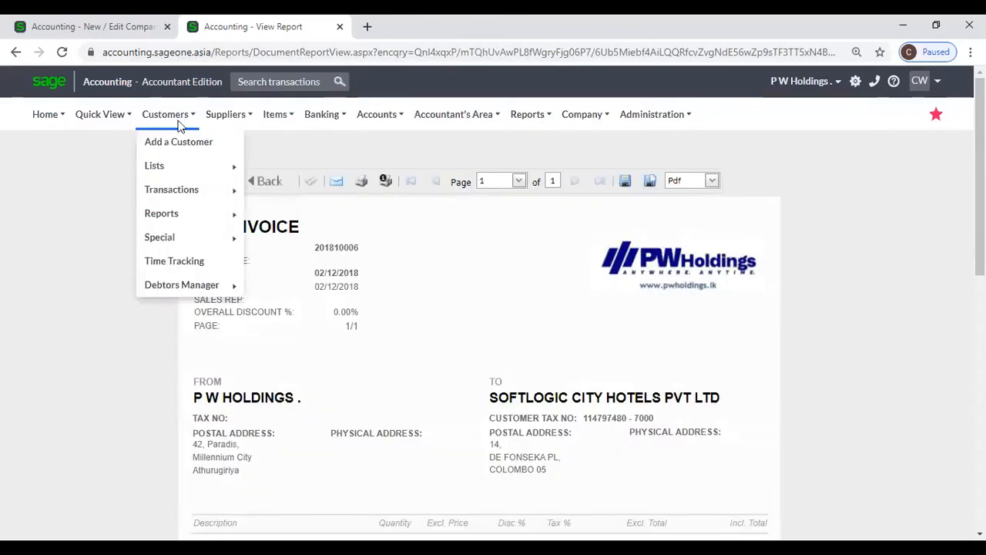
mouse_move(180, 195)
left_click(285, 241)
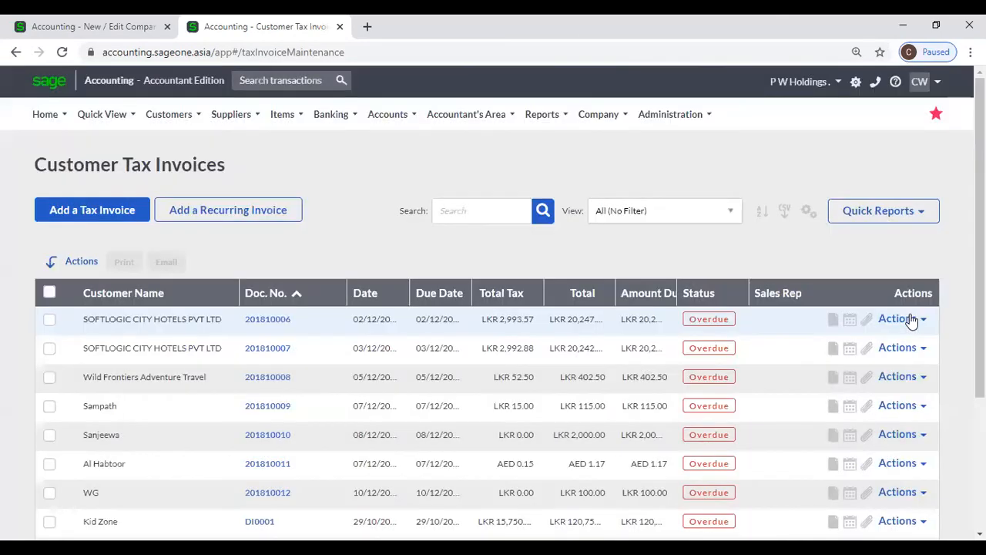
left_click(911, 321)
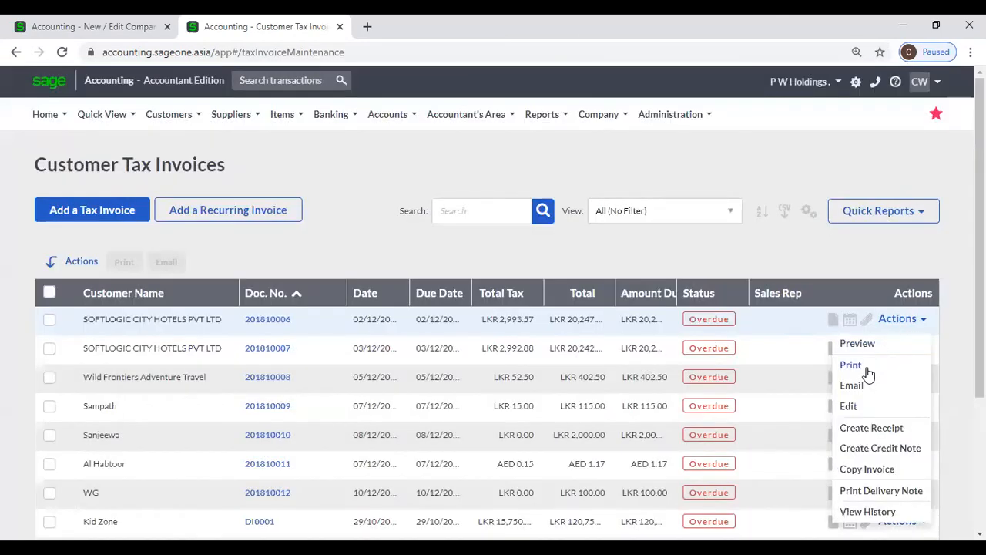
left_click(530, 220)
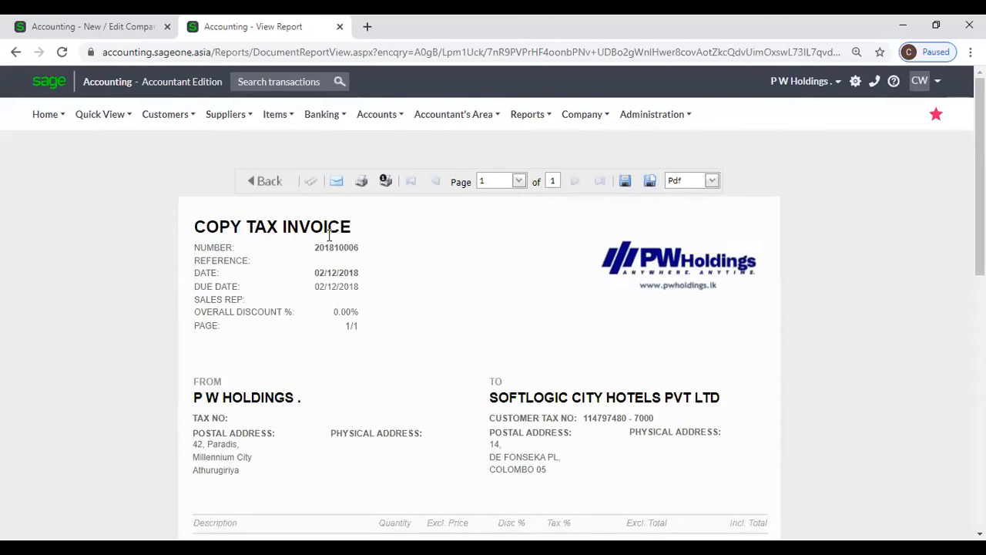
Step: Compare the copy names for Customer Invoice and Credit Note in Document Descriptions with the title on the reprinted invoice
left_click(78, 29)
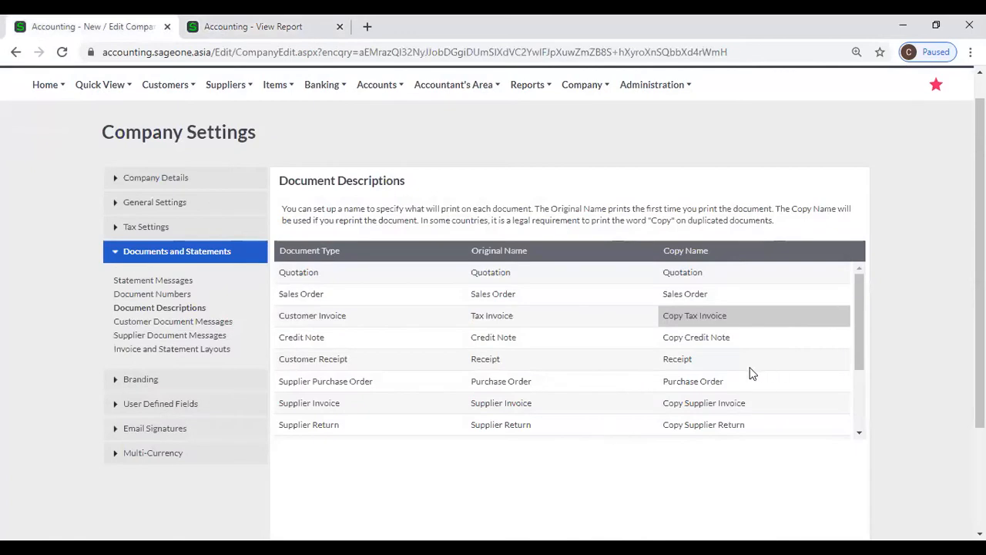
left_click(683, 339)
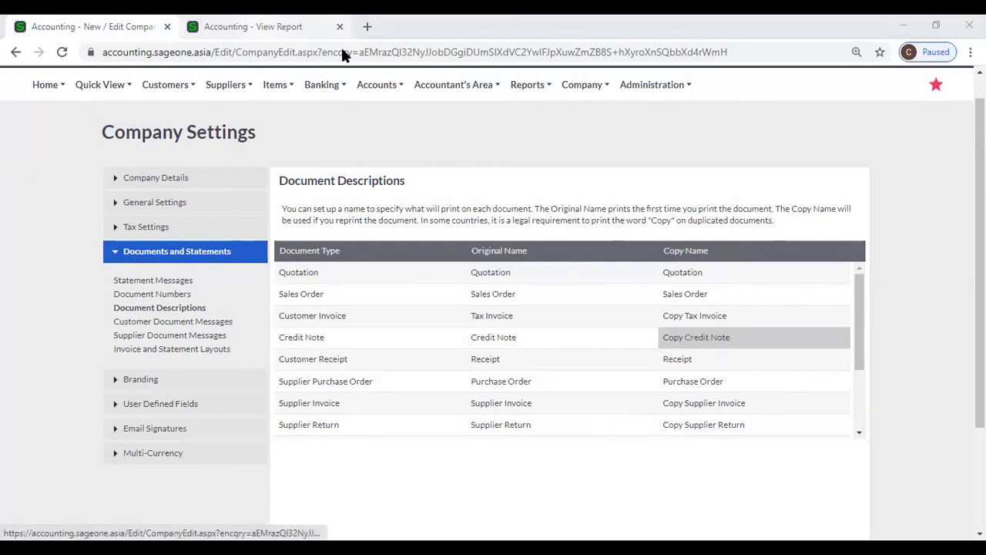
key("ctrl+Tab")
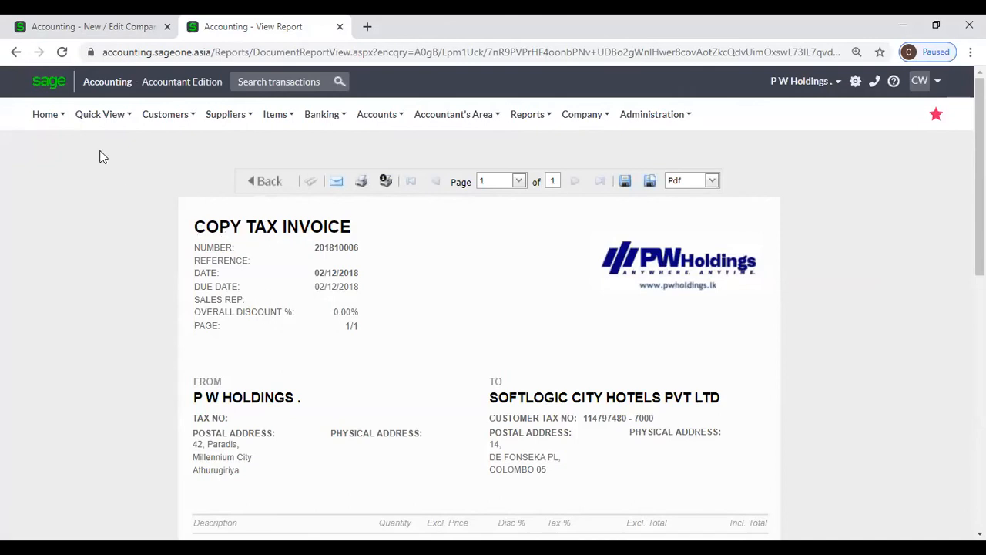
left_click(77, 26)
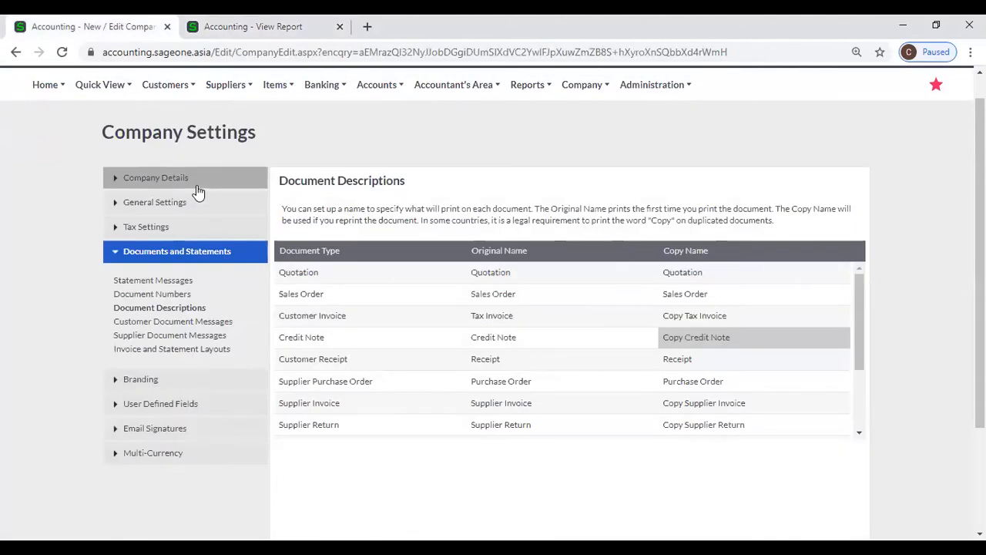
Step: Examine the remaining entries in Document Descriptions and check the naming once more against the reprinted invoice
scroll(801, 319, "down", 2)
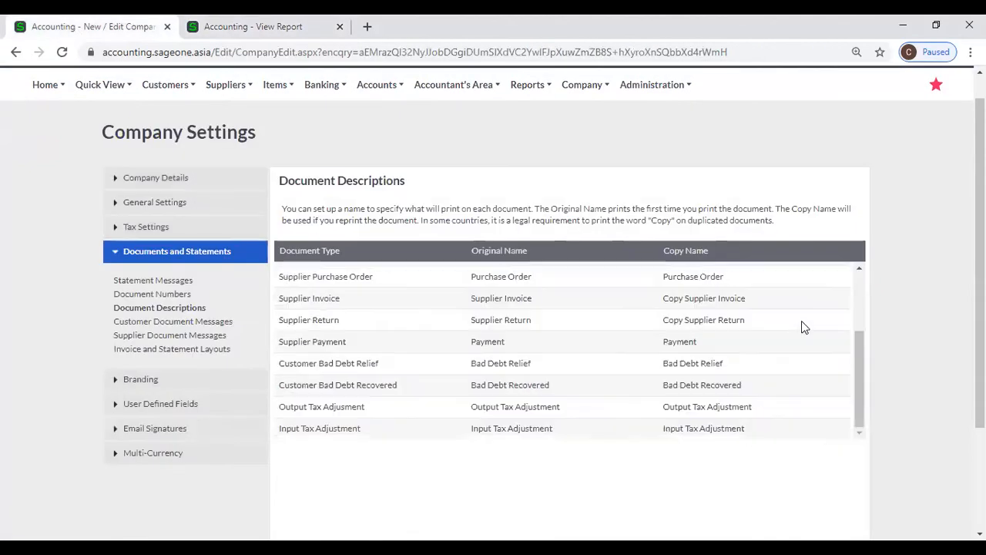
scroll(801, 322, "down", 1)
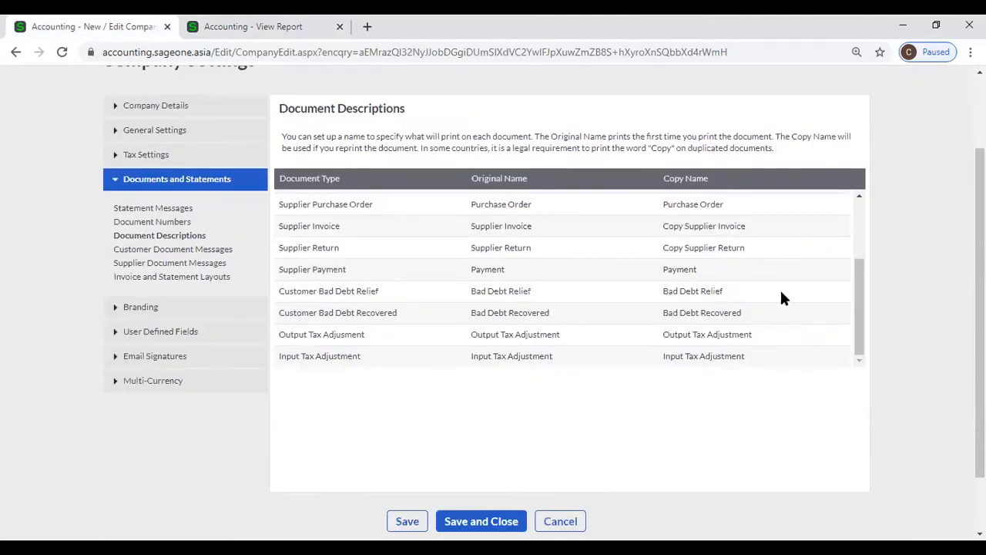
scroll(781, 294, "up", 3)
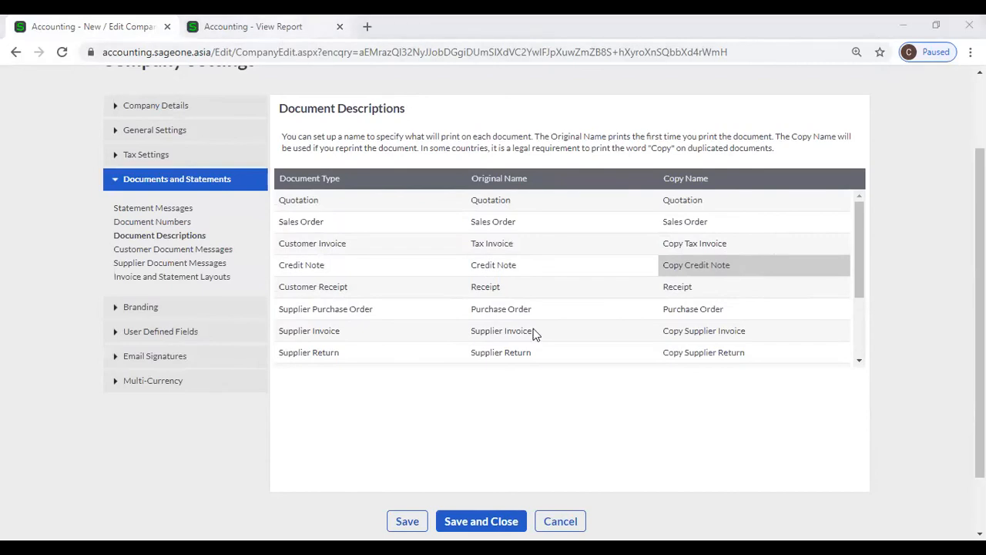
left_click(252, 27)
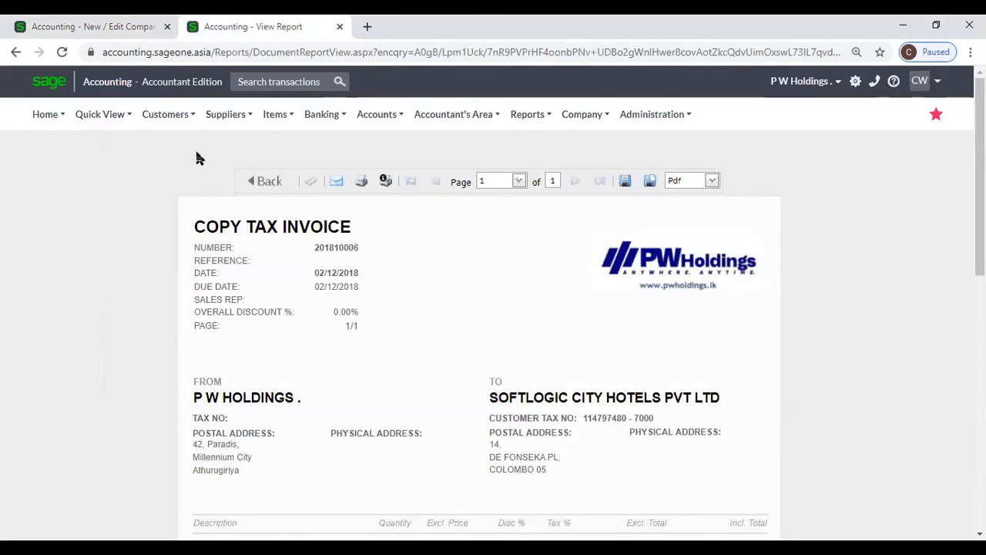
left_click(107, 27)
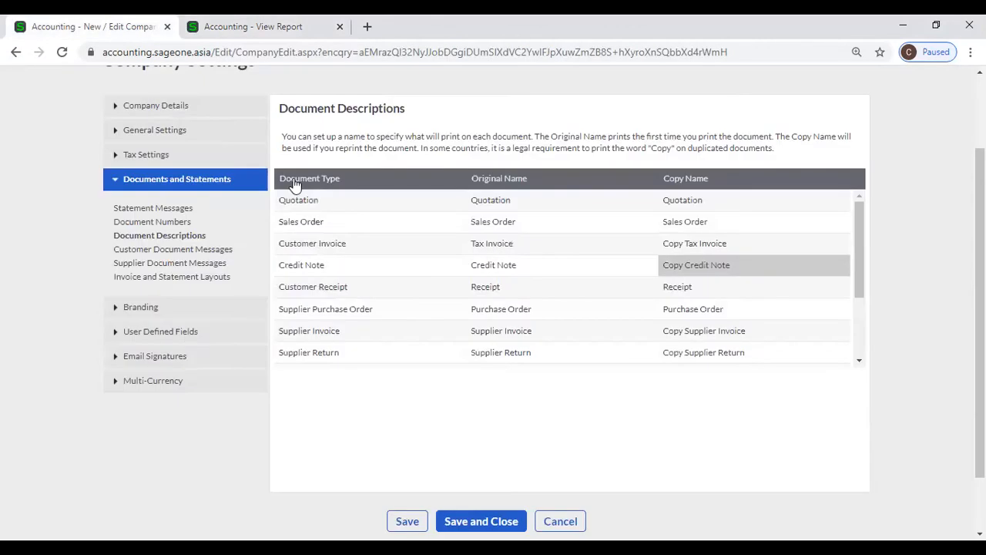
left_click(271, 30)
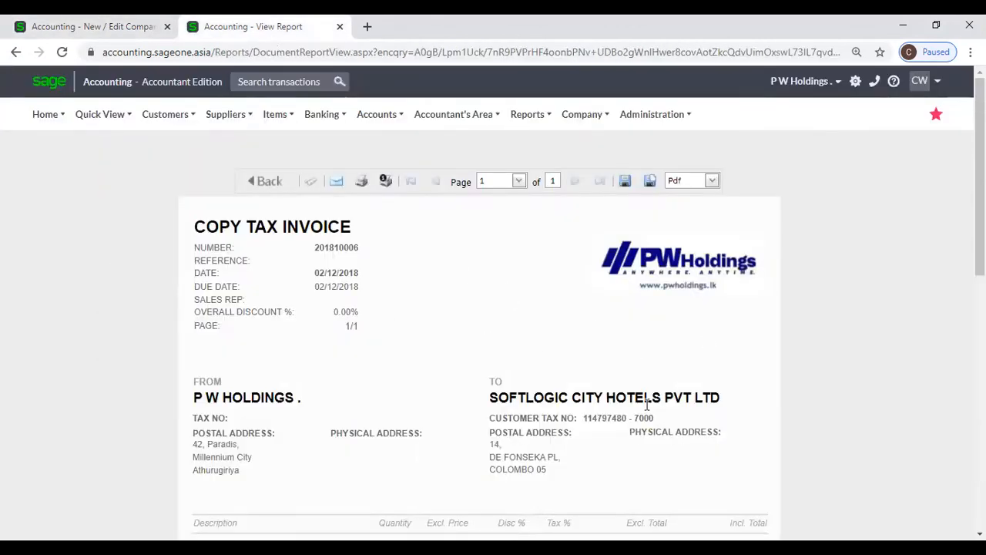
left_click(99, 23)
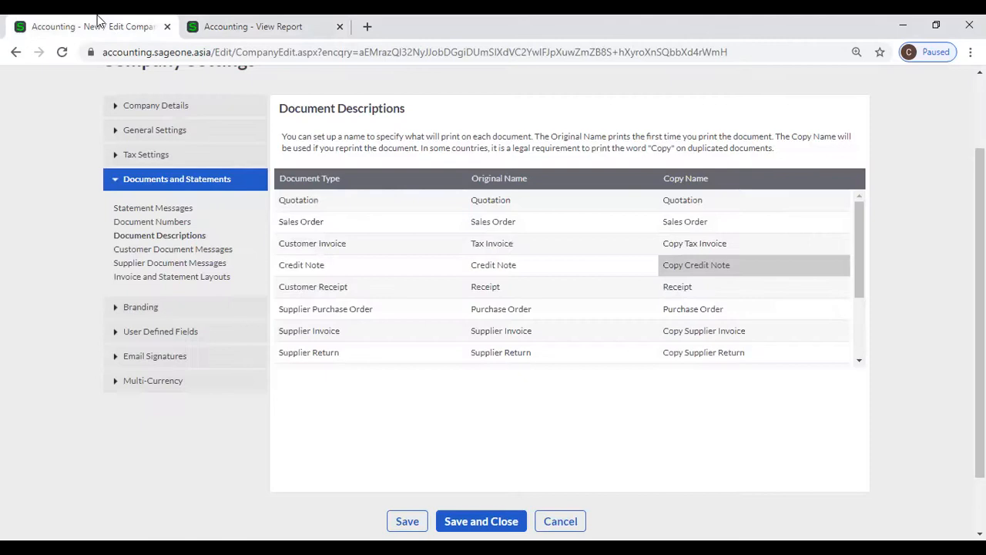
Step: Open the Customer Document Messages settings and examine the default messages for Quote and Customer Invoice
left_click(152, 254)
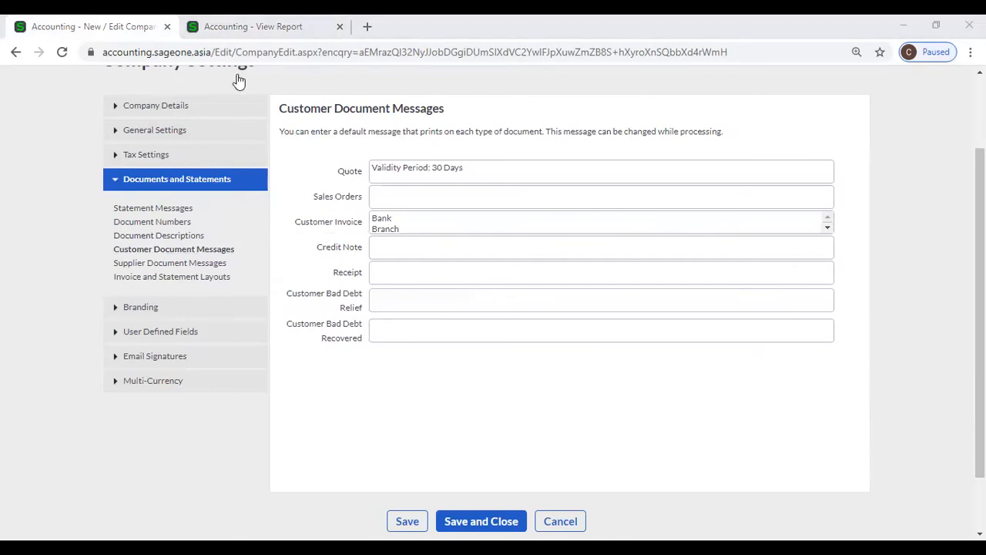
left_click(253, 27)
mouse_move(164, 120)
mouse_move(177, 198)
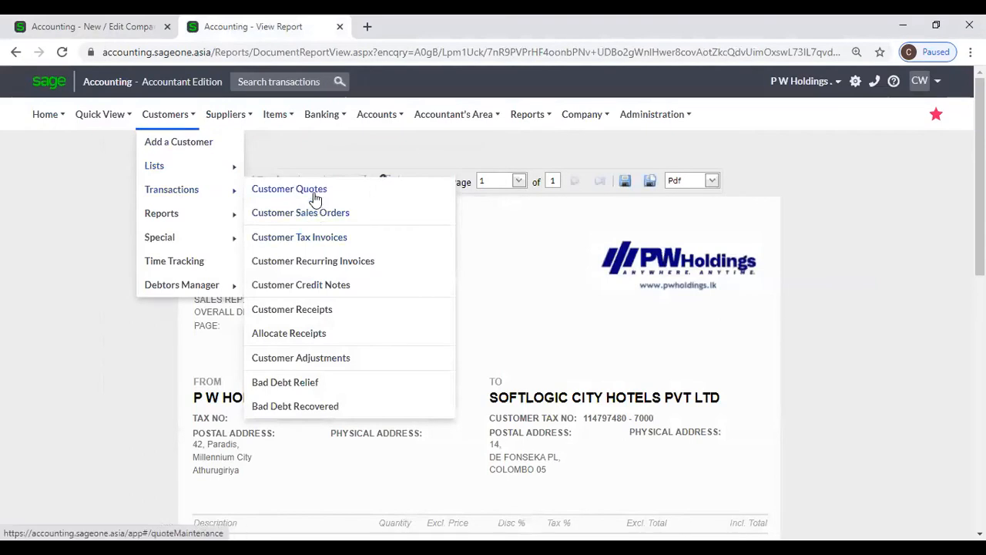
left_click(88, 26)
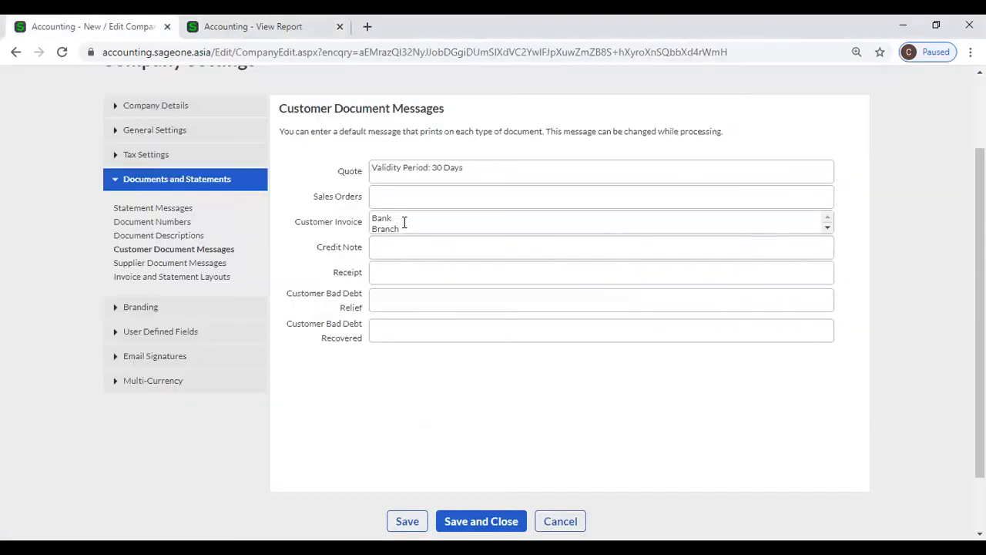
Step: Open the Customer Quotes list in the other browser tab
left_click(246, 27)
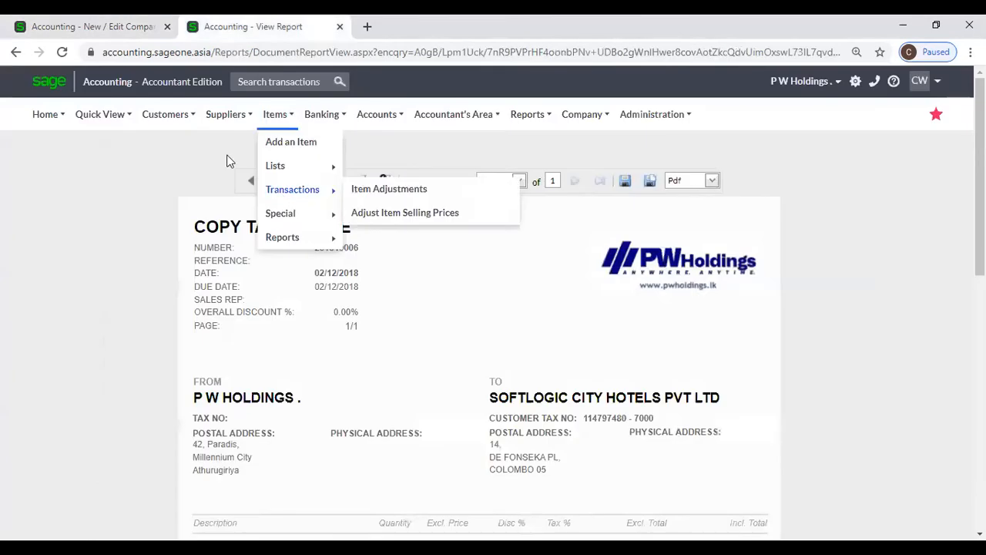
mouse_move(171, 123)
mouse_move(178, 189)
left_click(292, 193)
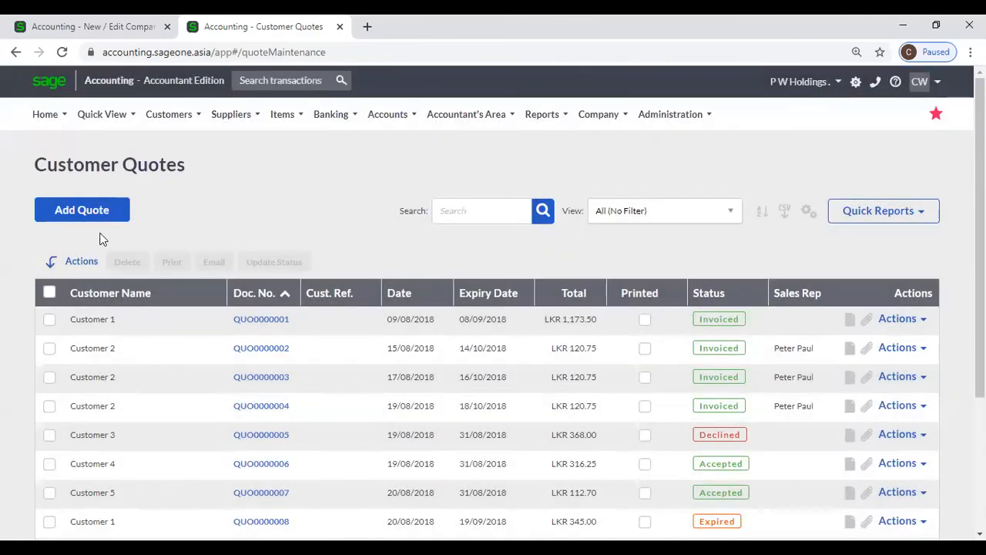
Step: Start a new customer quote and compare its message with the Quote default in Customer Document Messages
left_click(96, 219)
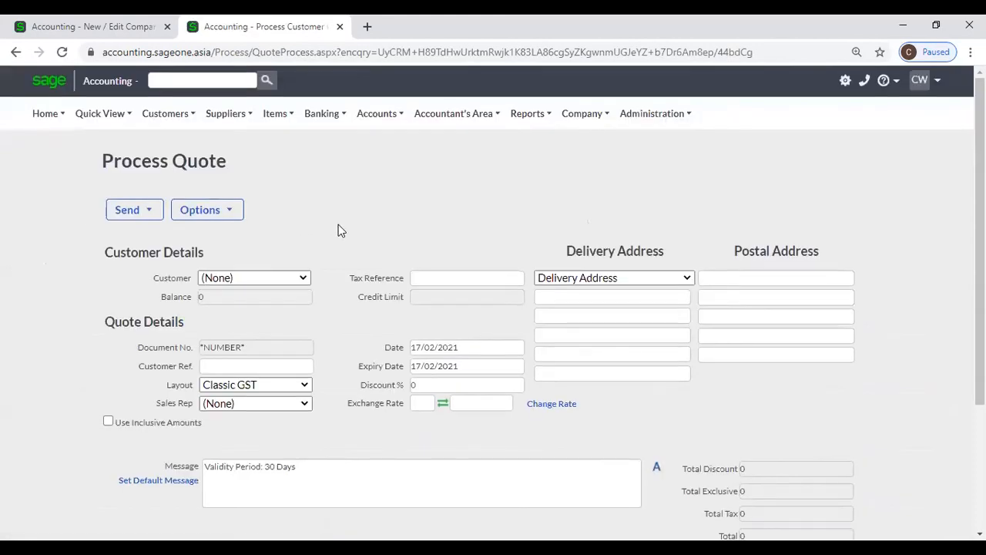
scroll(368, 360, "down", 3)
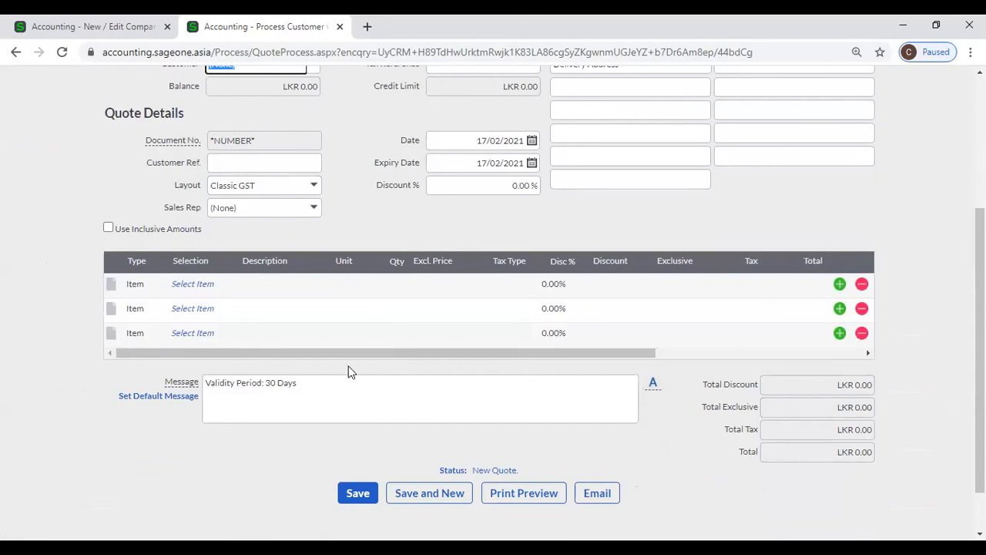
scroll(344, 370, "up", 2)
left_click(60, 28)
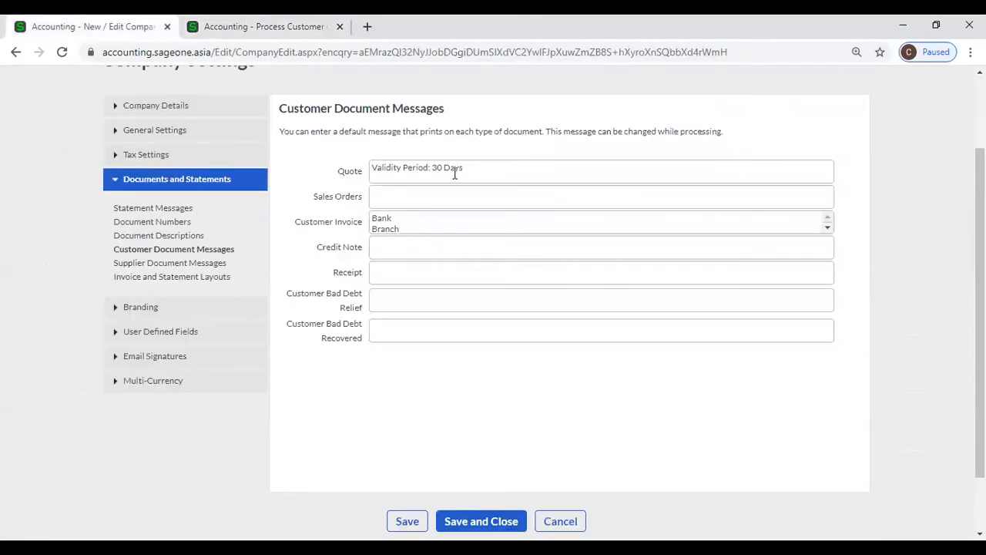
triple_click(488, 173)
key("ctrl+Tab")
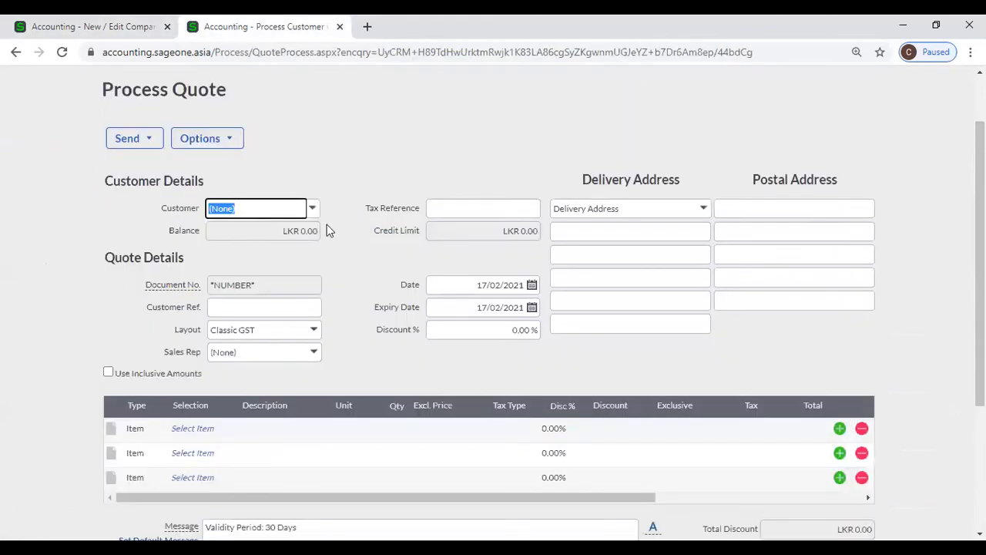
Step: Examine the message text on the new quote and look over the quote's available options
scroll(344, 202, "up", 1)
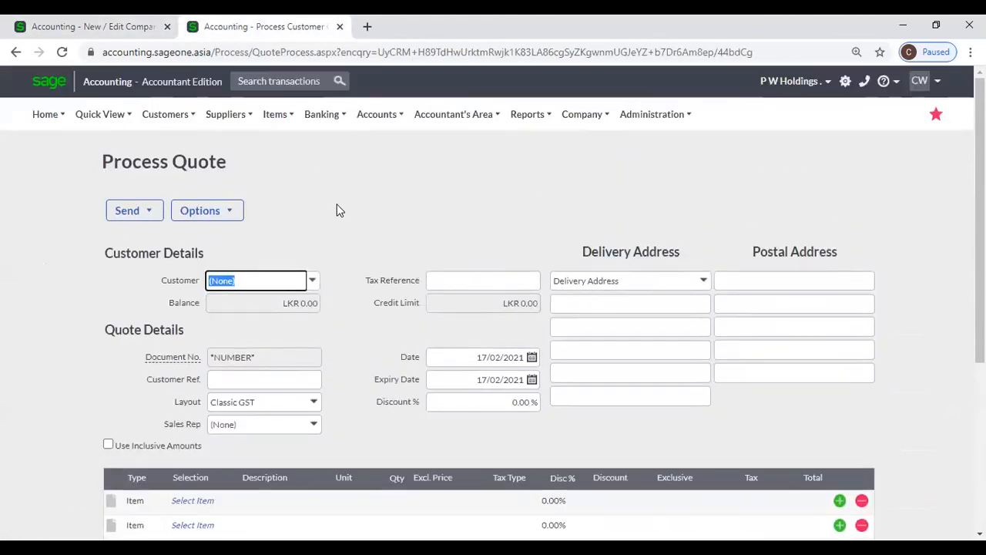
scroll(340, 211, "down", 1)
scroll(339, 211, "down", 1)
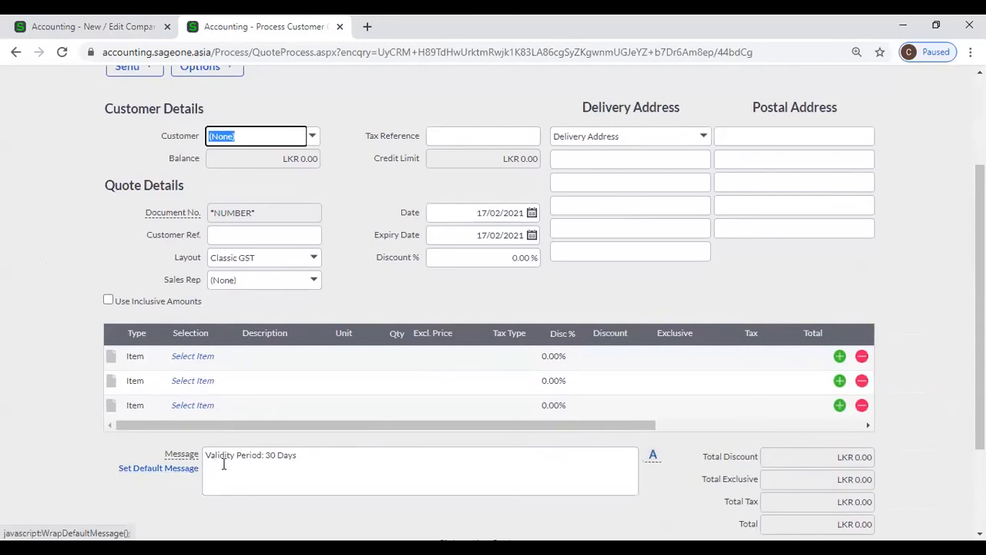
left_click(324, 455)
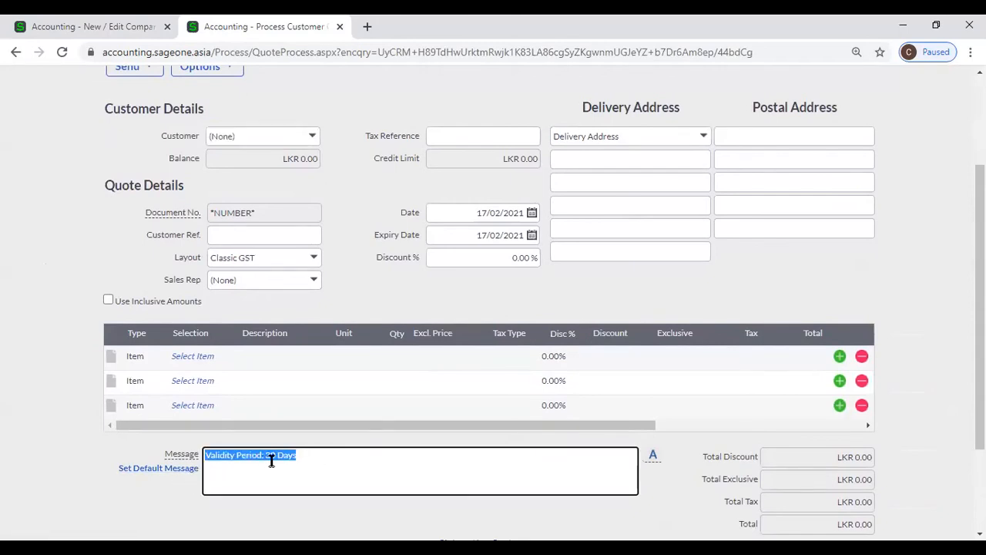
left_click(321, 458)
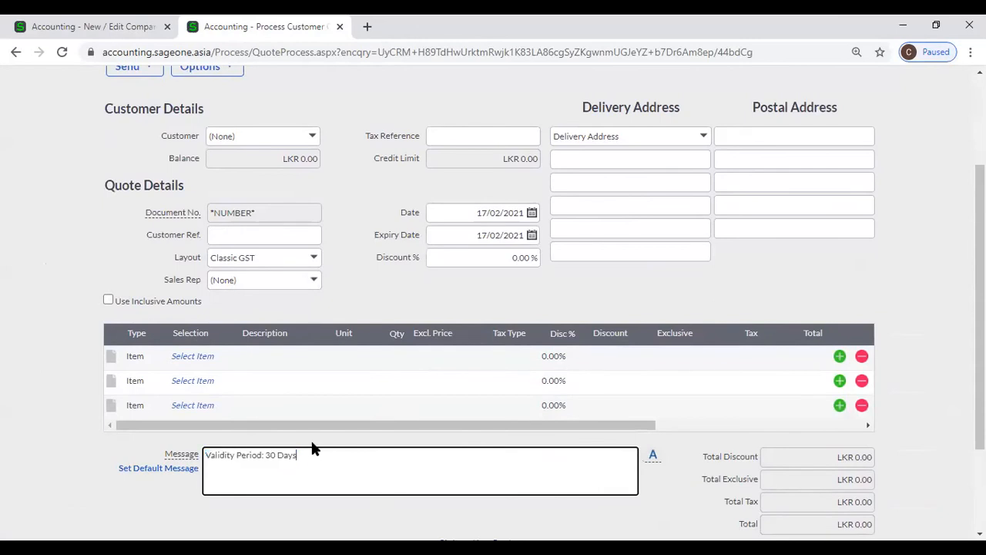
scroll(199, 231, "up", 2)
left_click(239, 215)
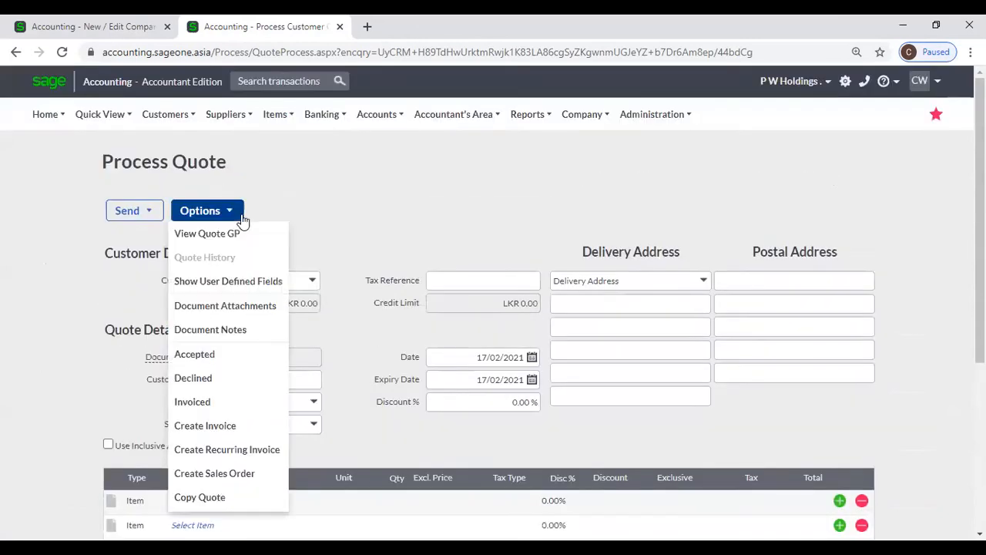
Step: Start a new customer tax invoice and examine the default message on its form
left_click(165, 115)
mouse_move(241, 197)
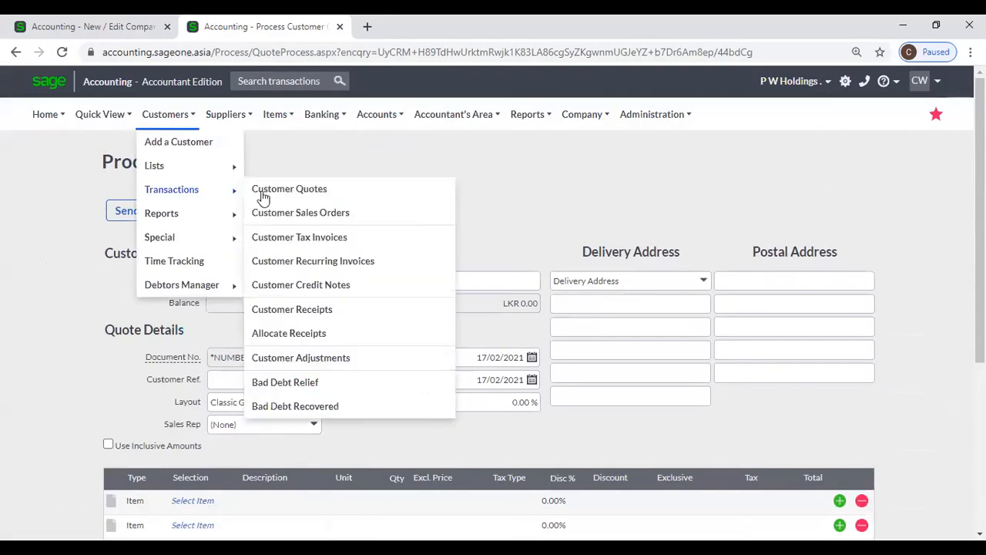
left_click(306, 245)
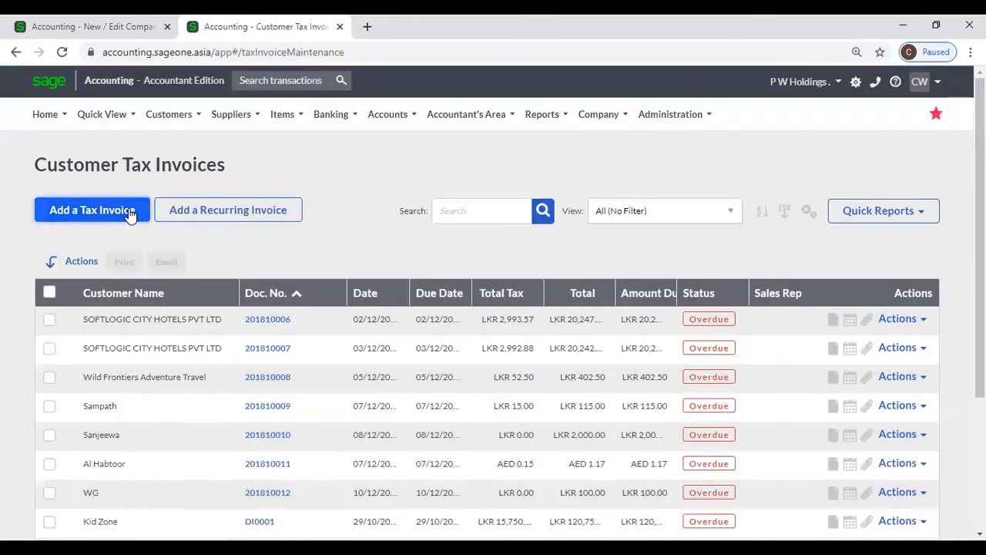
left_click(130, 215)
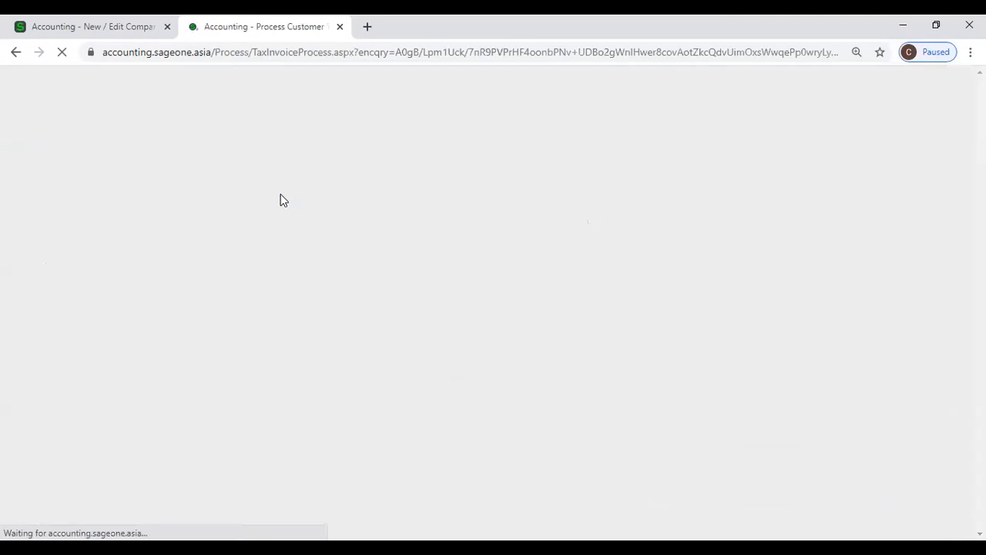
scroll(312, 312, "down", 2)
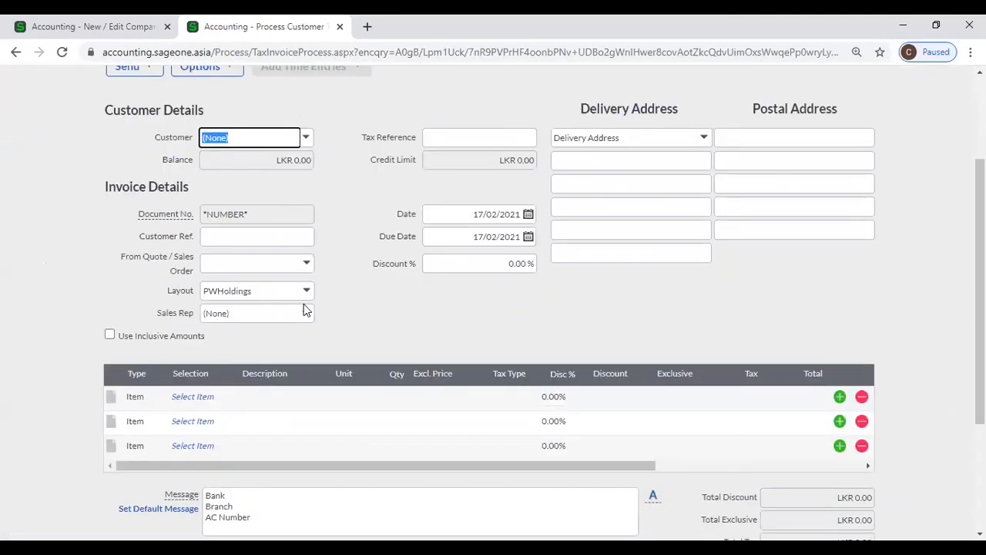
scroll(305, 305, "down", 2)
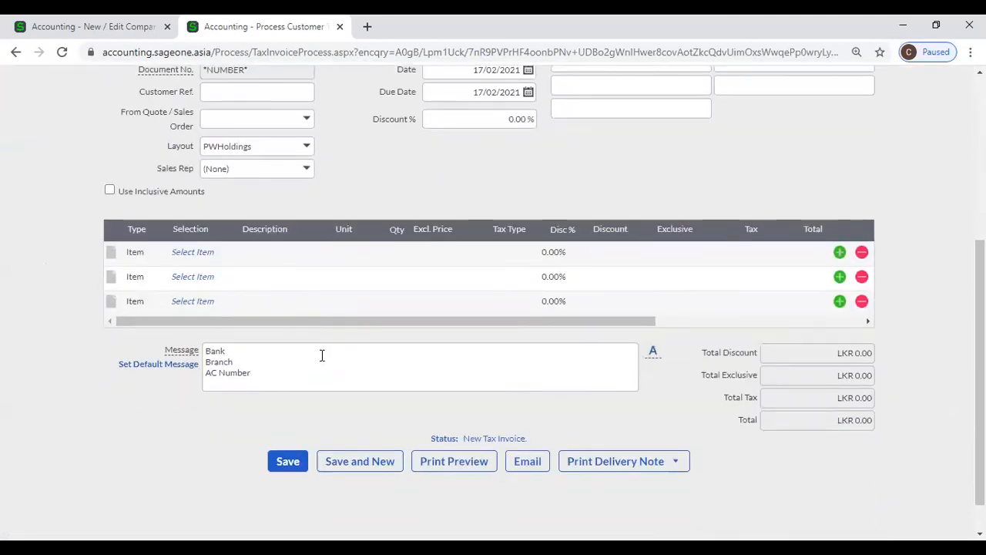
Step: Compare the Customer Invoice default message in the company settings with the message on the new tax invoice
left_click(102, 29)
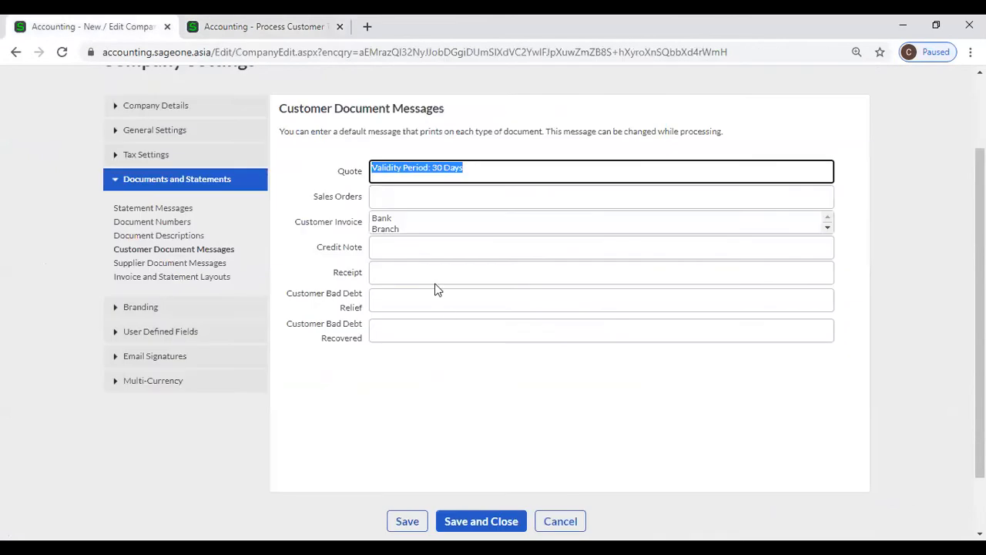
left_click(415, 231)
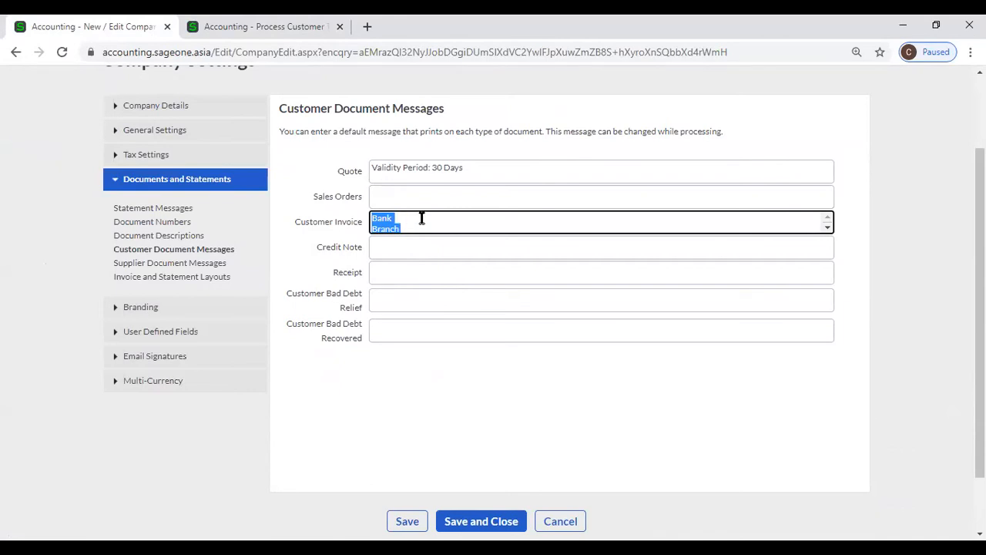
left_click(262, 26)
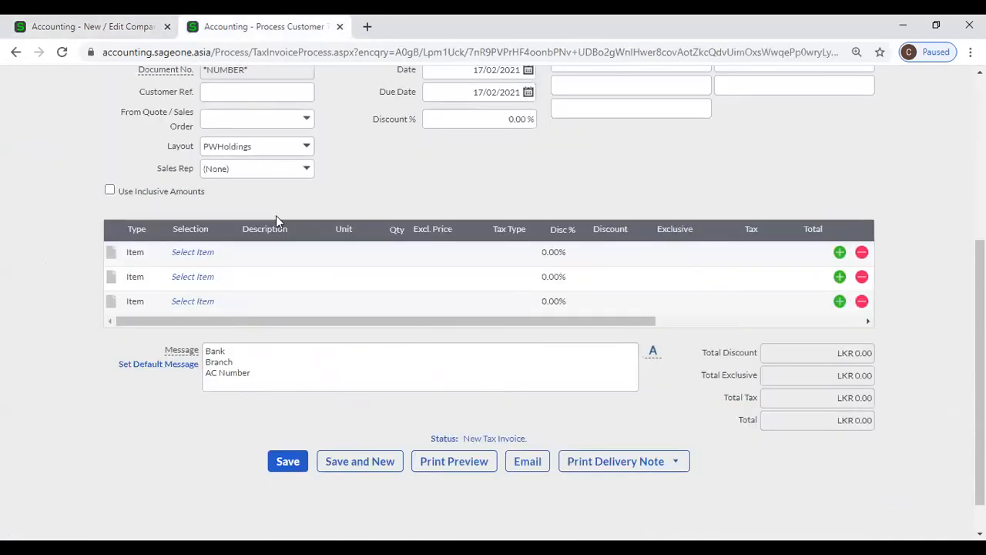
scroll(287, 215, "up", 3)
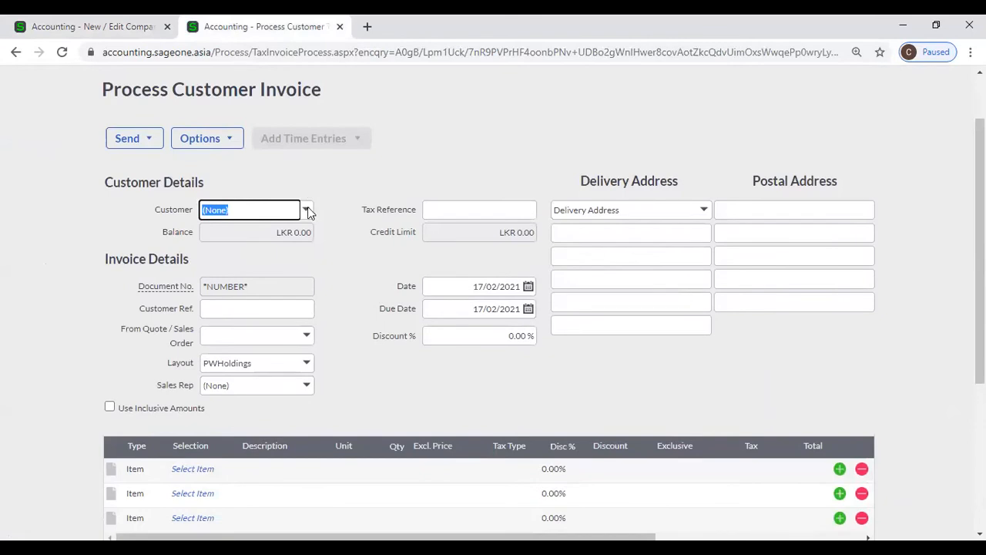
scroll(306, 183, "down", 3)
left_click(283, 316)
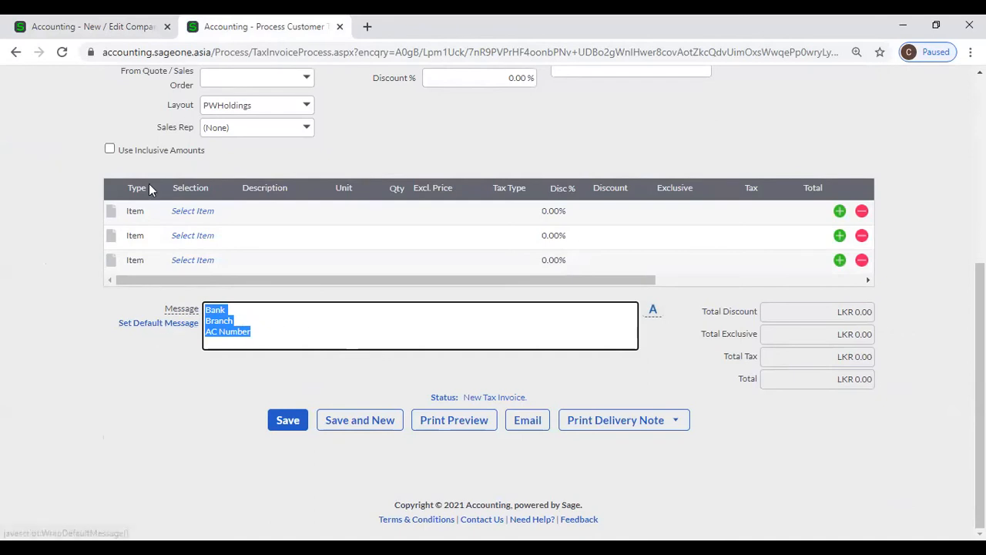
Step: Check the Set Default Message option beside the message on the new tax invoice
left_click(139, 326)
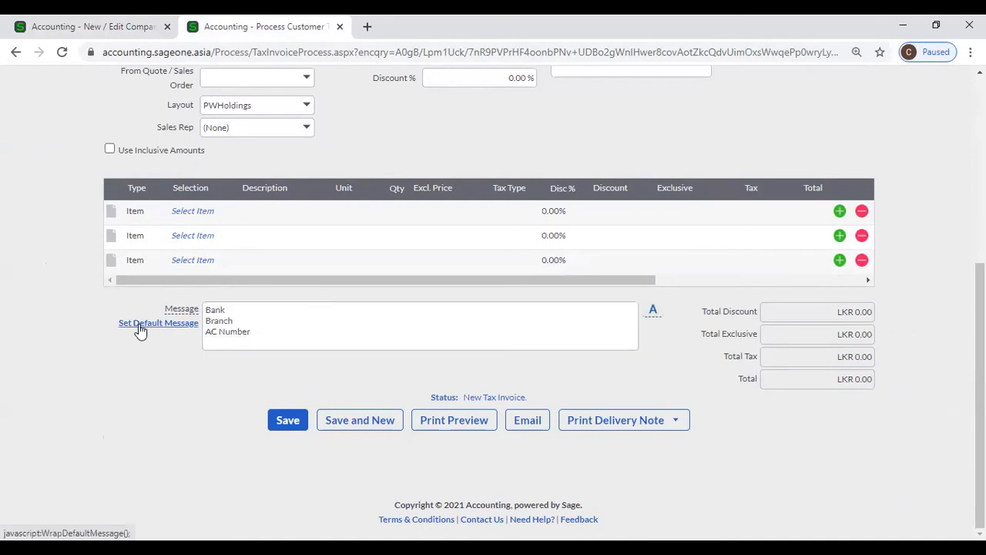
left_click(524, 354)
left_click(173, 332)
left_click(482, 354)
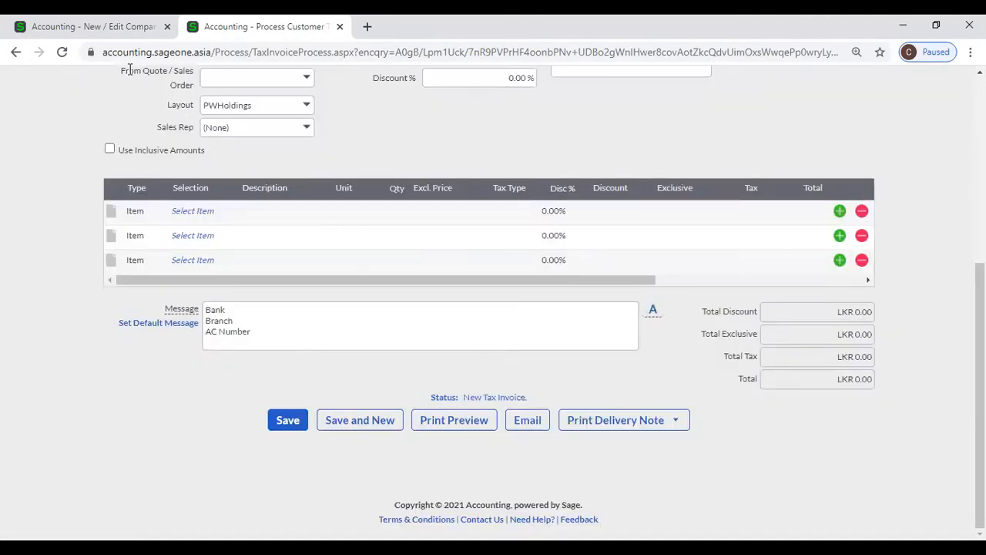
Step: Recheck the Customer Invoice default message in the company settings and open the Supplier Document Messages settings
left_click(113, 29)
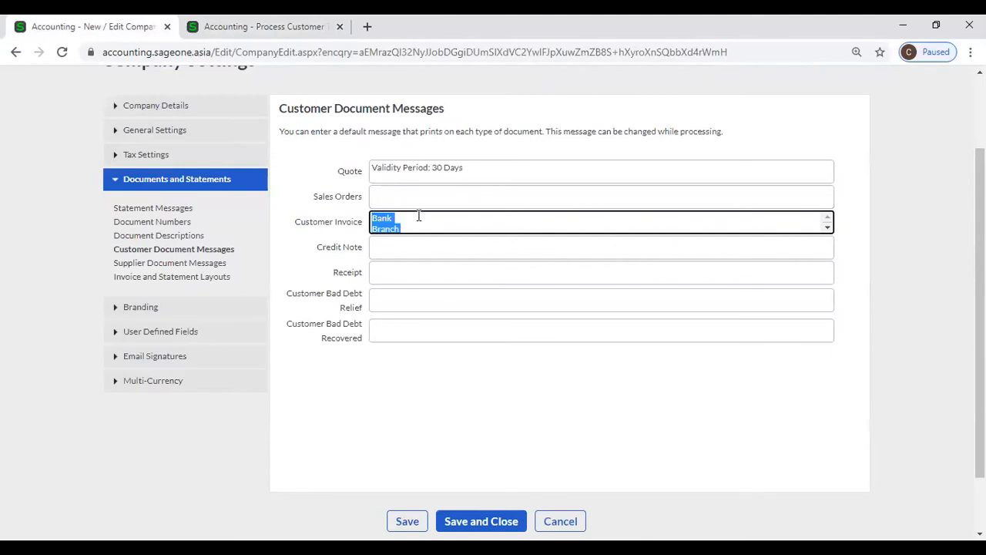
left_click(418, 217)
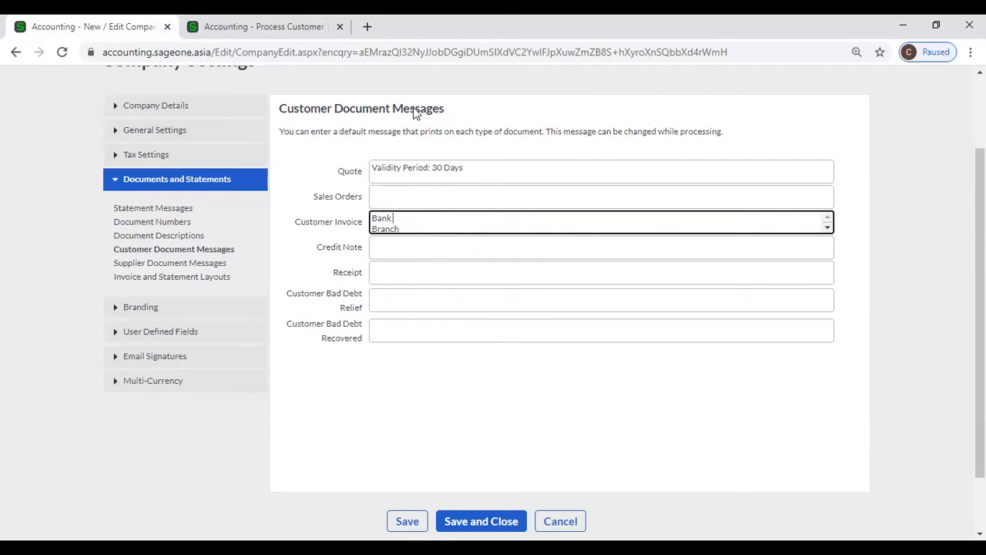
left_click(198, 267)
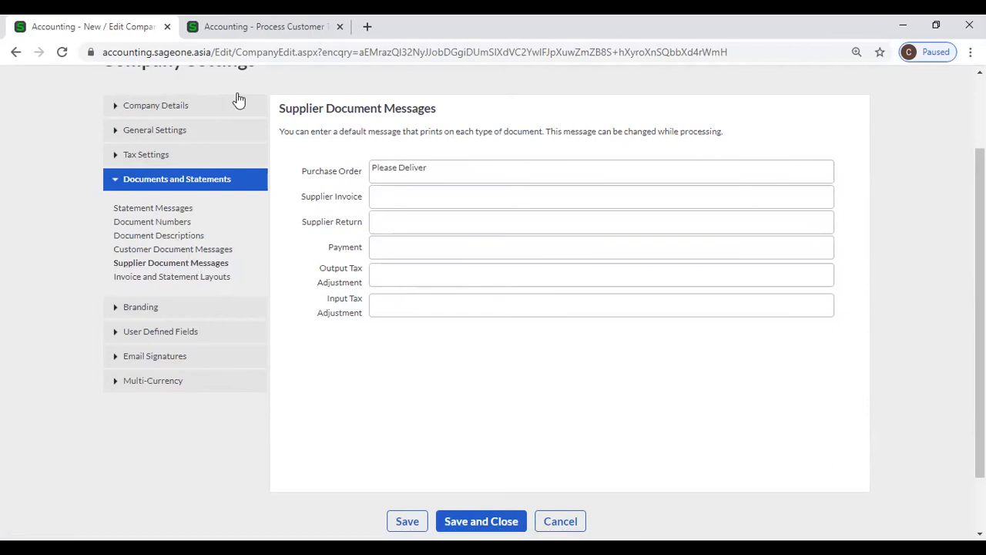
Step: Start a new supplier purchase order in the other browser tab and examine its default message
left_click(247, 28)
scroll(226, 119, "up", 5)
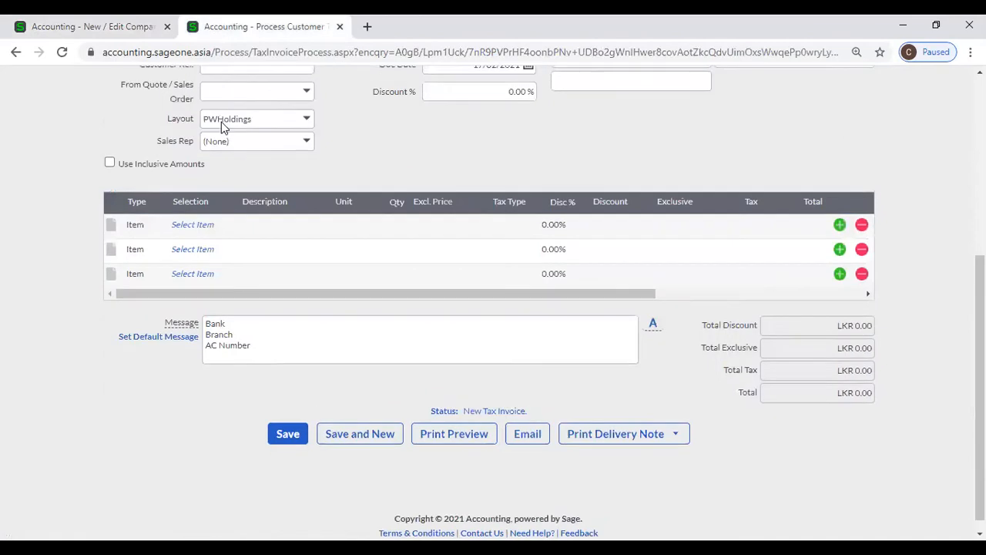
mouse_move(224, 117)
mouse_move(234, 177)
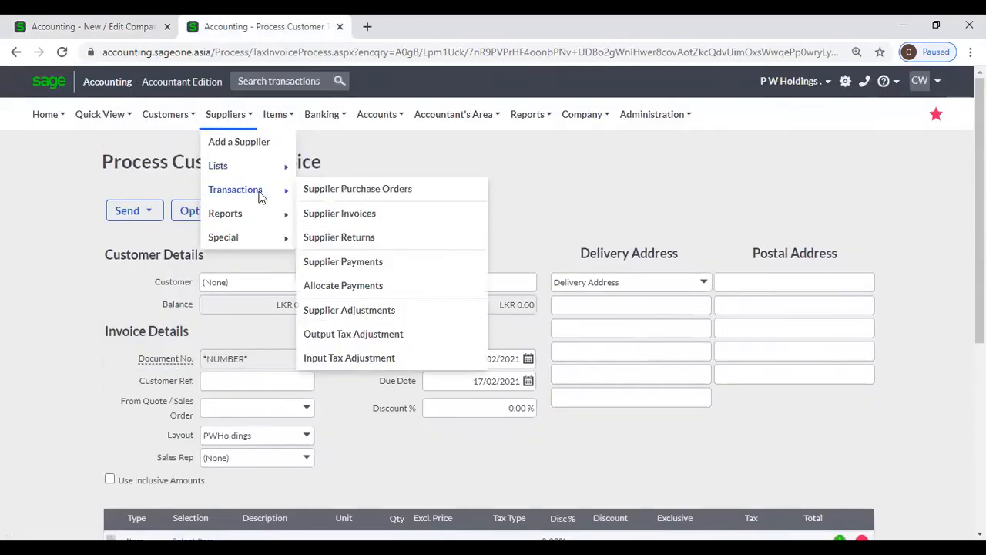
left_click(351, 196)
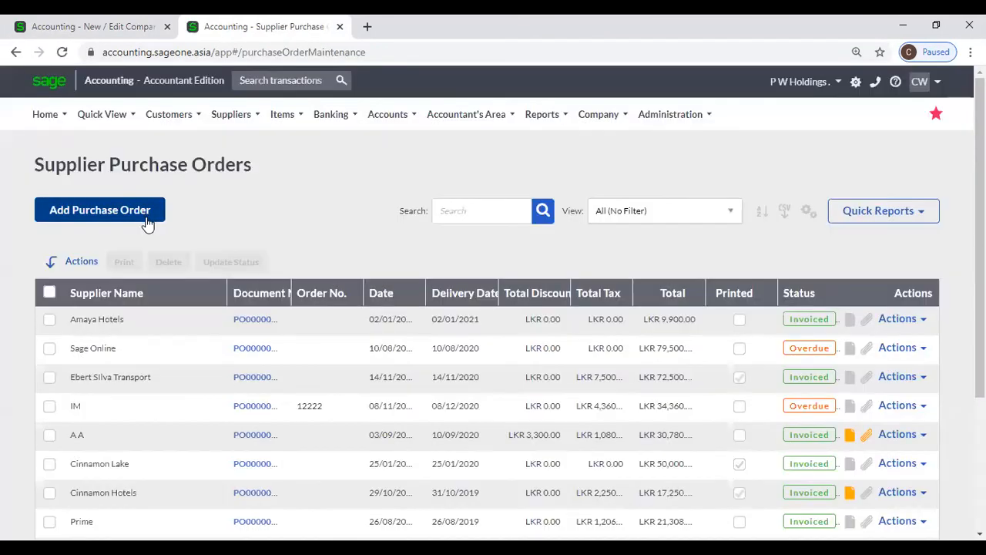
left_click(148, 220)
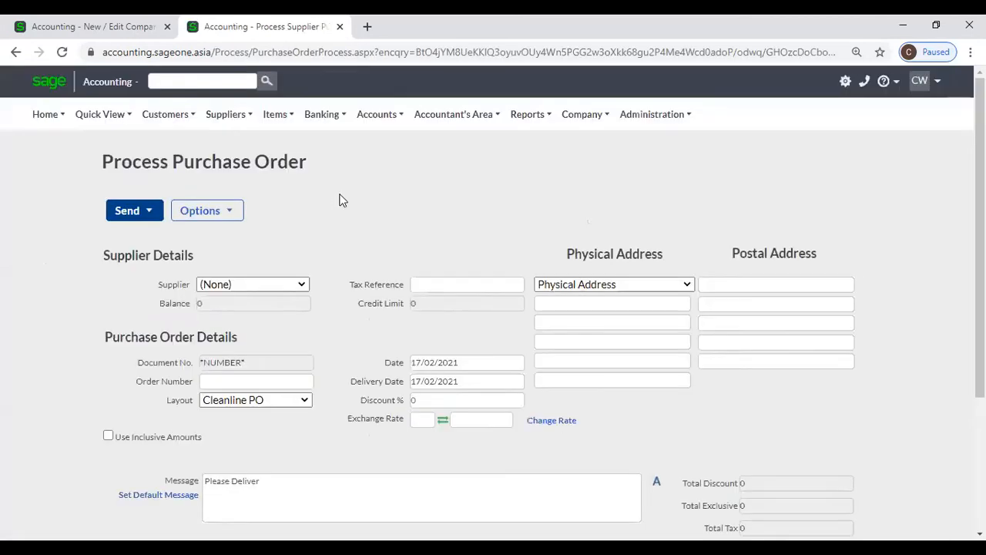
scroll(341, 205, "down", 4)
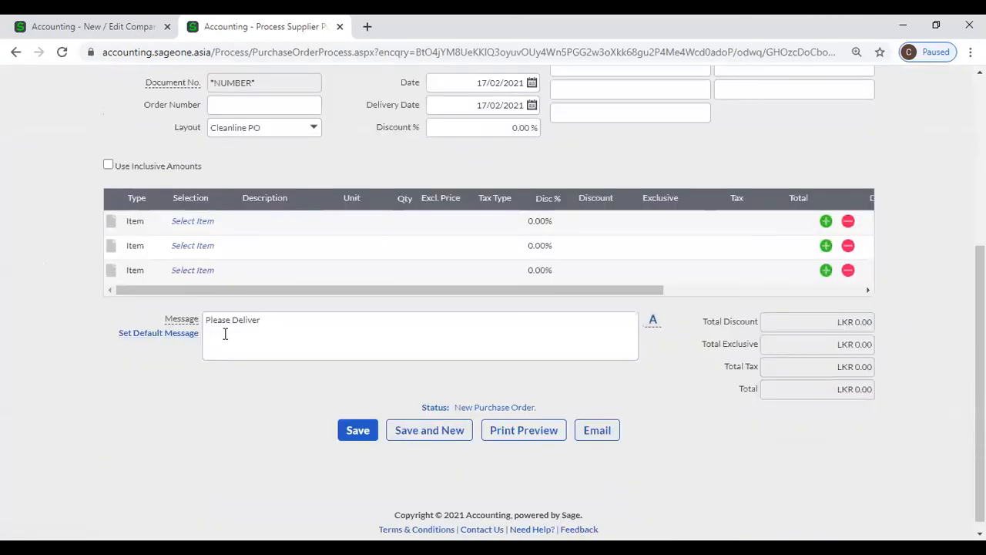
Step: Compare the Purchase Order default in Supplier Document Messages with the message on the new purchase order
left_click(107, 33)
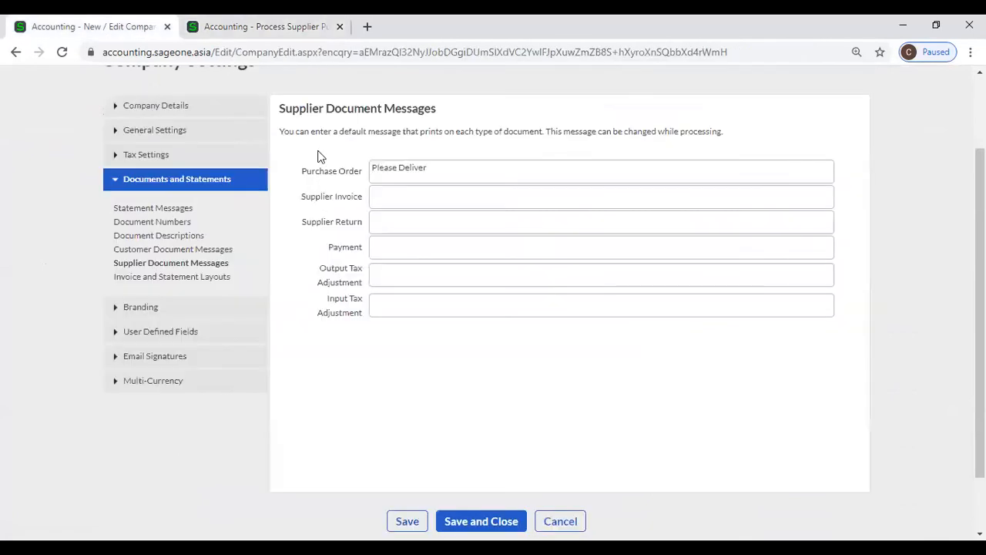
left_click(223, 34)
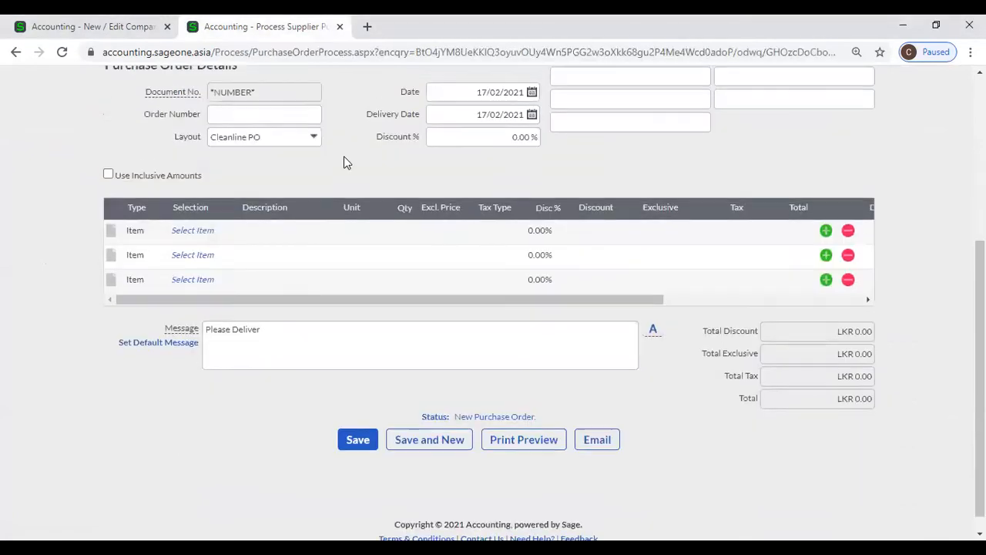
scroll(345, 162, "up", 2)
scroll(352, 212, "up", 2)
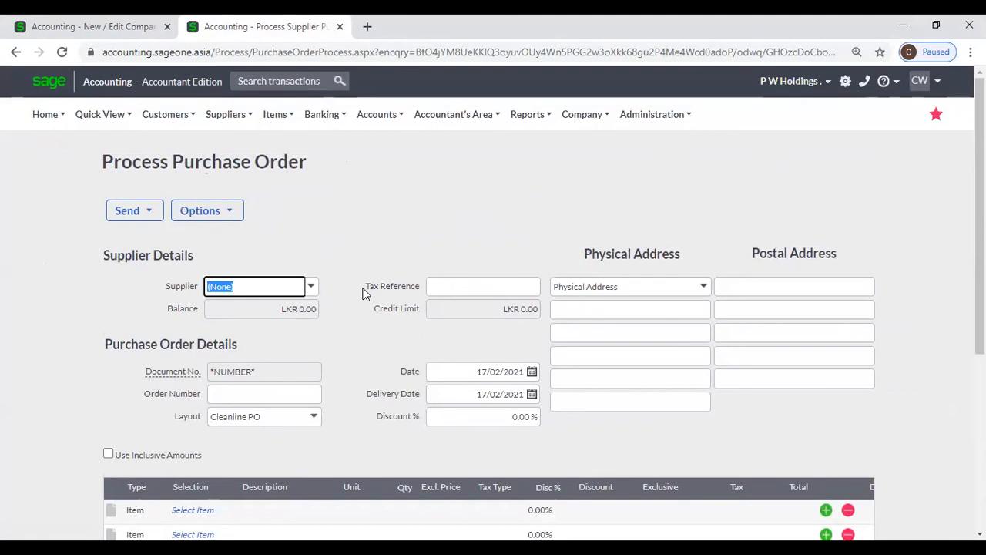
scroll(372, 288, "down", 4)
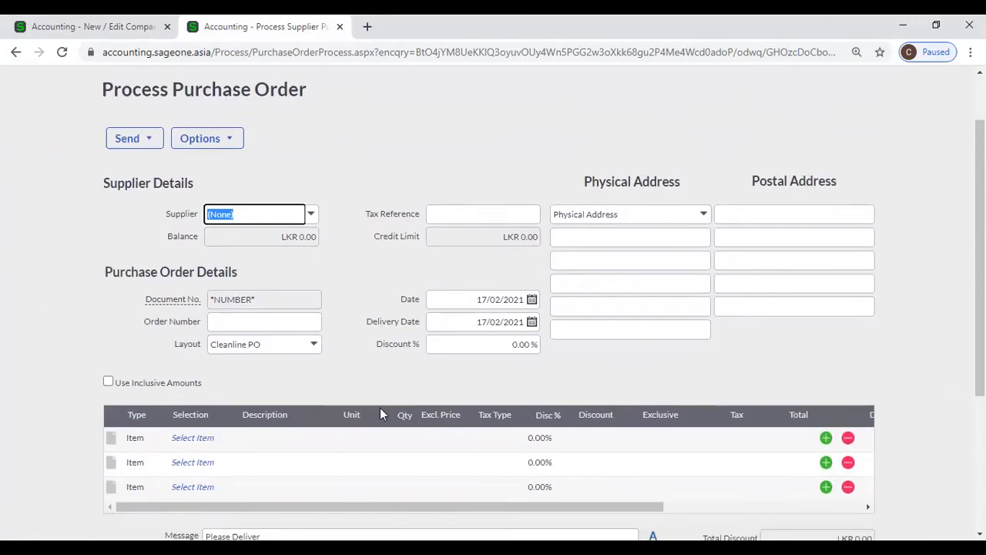
triple_click(274, 322)
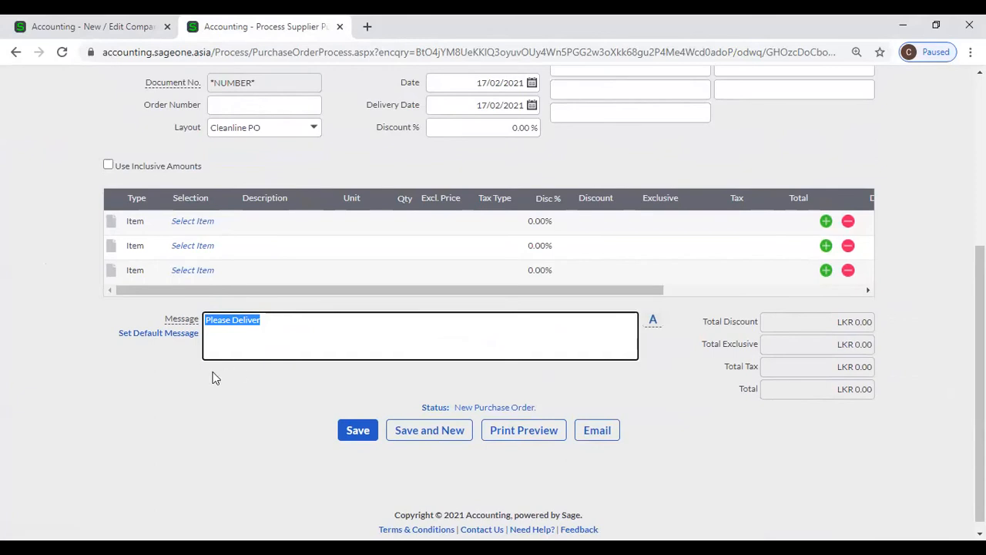
left_click(106, 19)
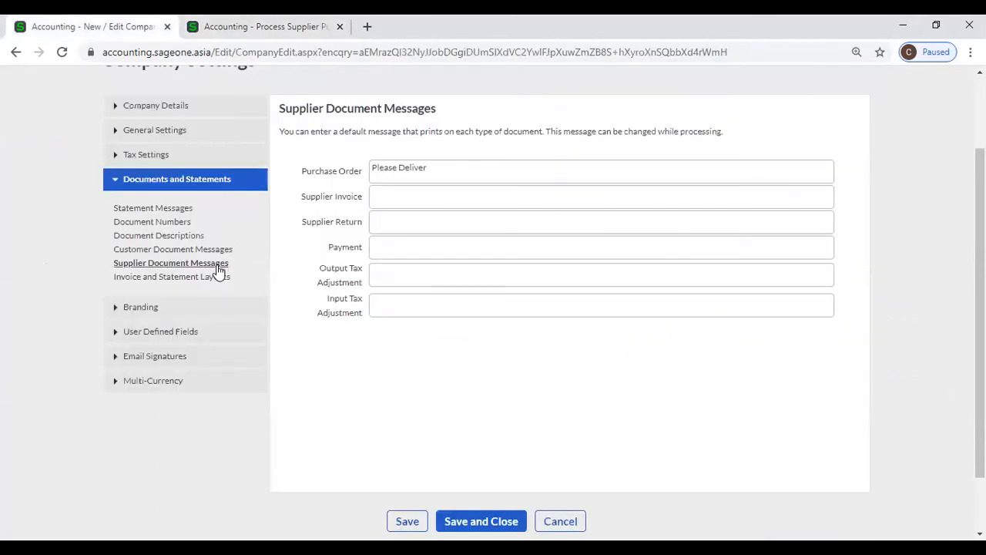
Step: Open the Invoice and Statement Layouts settings and review the layout assigned to each report
left_click(218, 279)
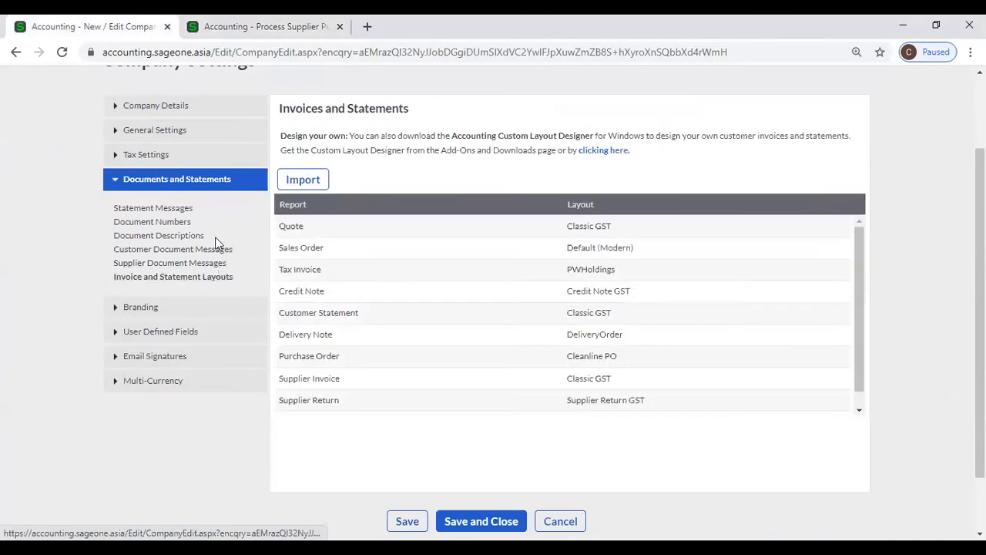
scroll(204, 239, "up", 1)
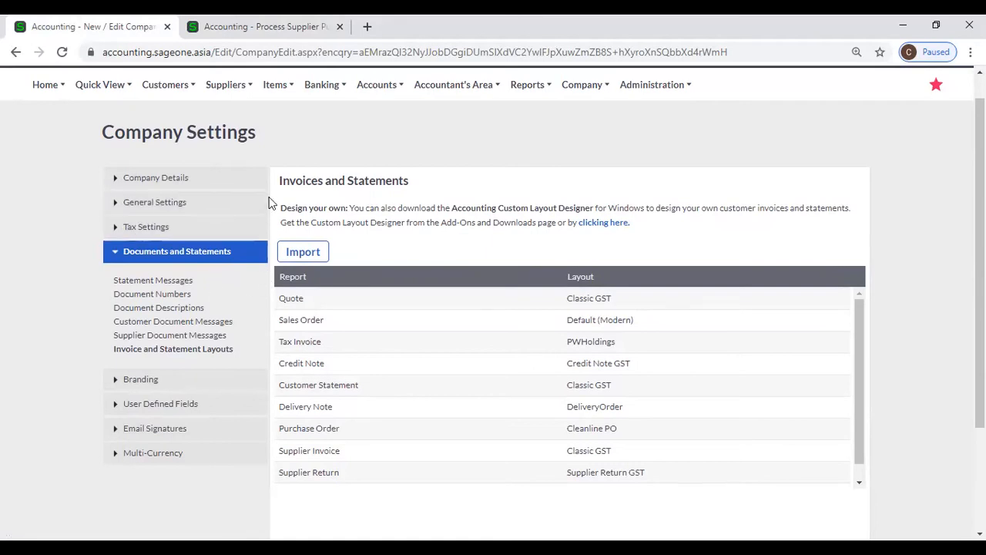
scroll(325, 154, "down", 2)
scroll(328, 154, "up", 1)
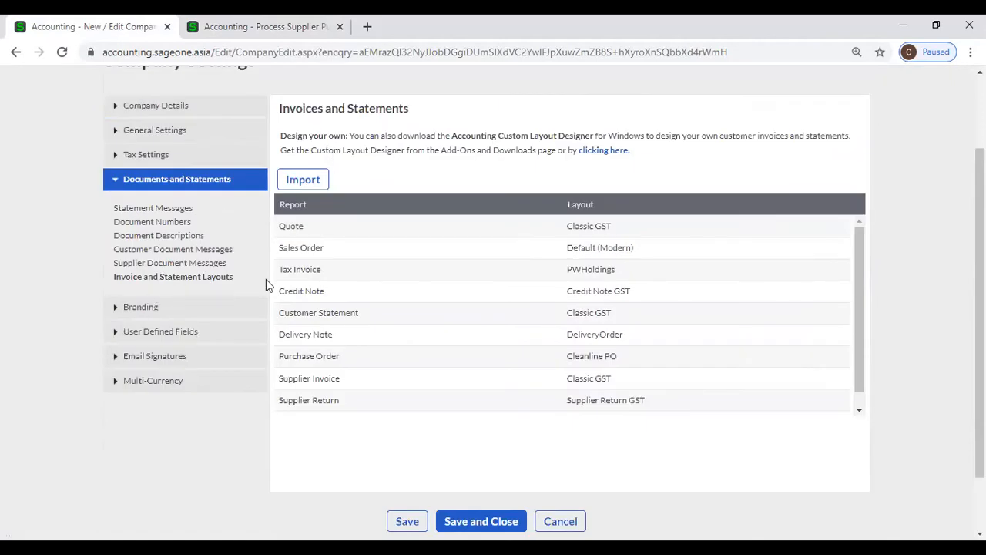
Step: Look through the customer and supplier transaction types from the purchase order page and return to the company settings
left_click(319, 33)
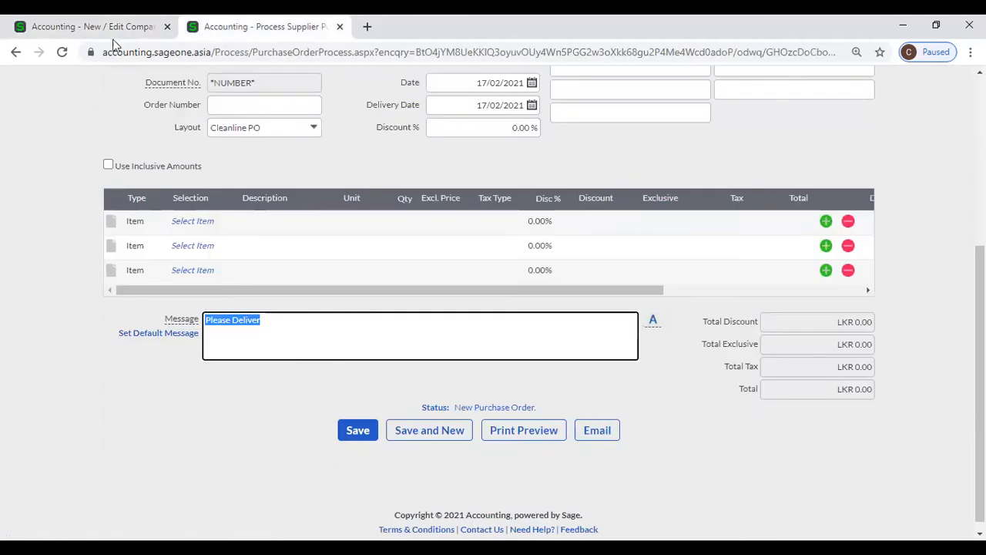
scroll(284, 150, "up", 3)
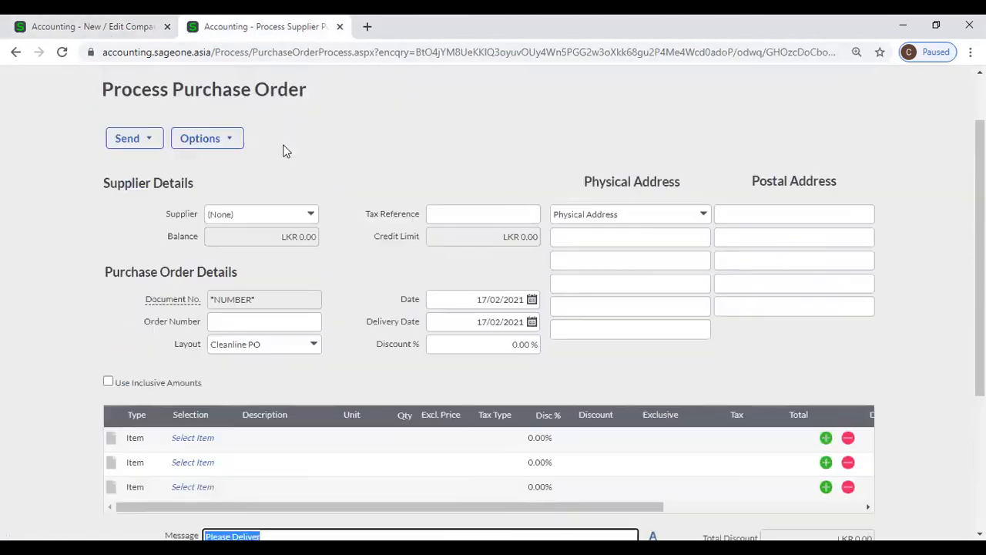
scroll(197, 94, "up", 1)
left_click(189, 114)
mouse_move(193, 190)
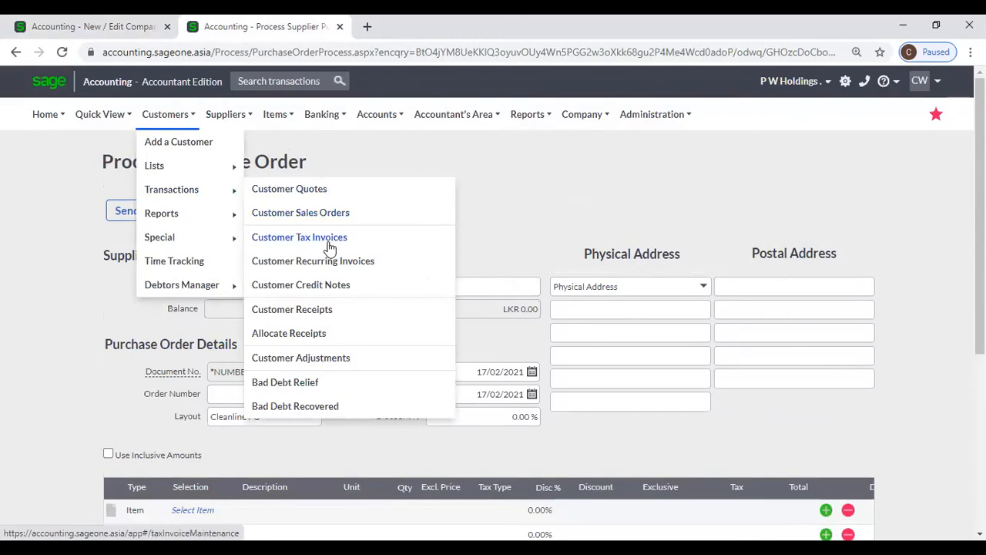
left_click(231, 115)
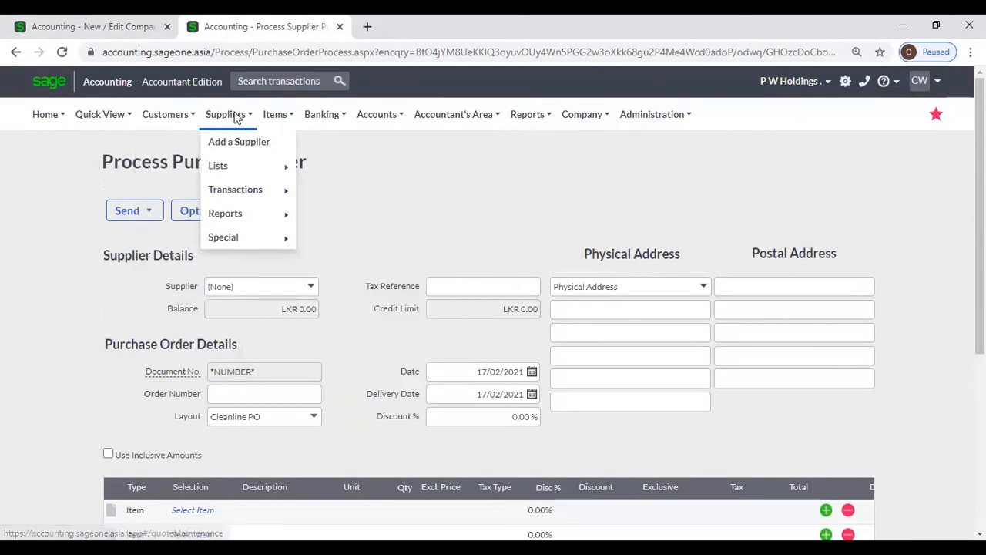
left_click(161, 117)
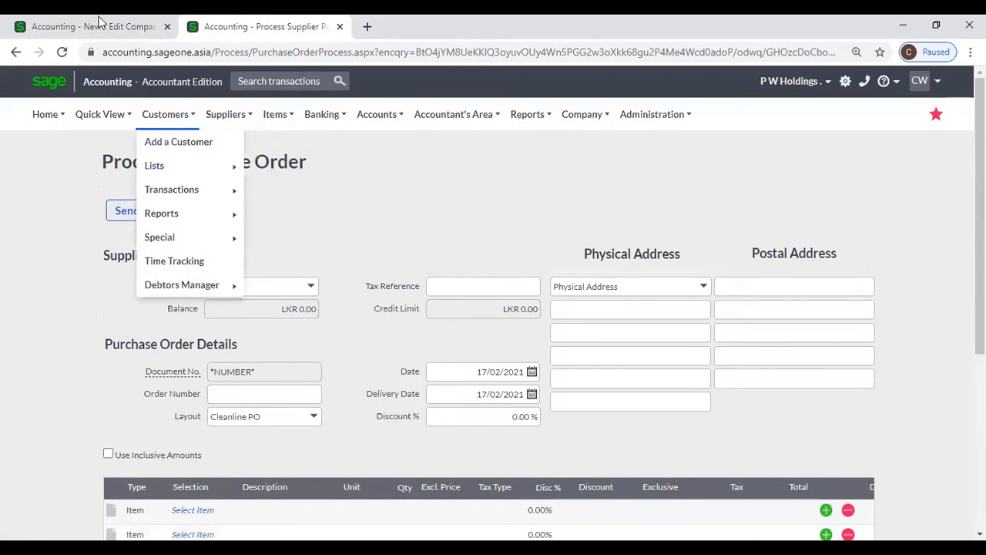
left_click(98, 28)
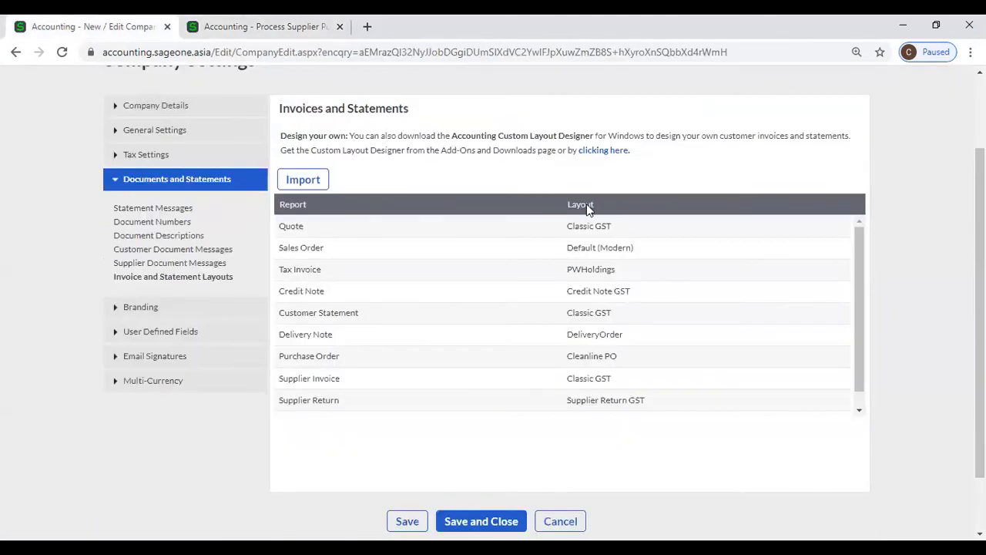
Step: Open the add-ons page linked from the Invoices and Statements settings and show its Desktop Add-Ons and Downloads
scroll(732, 185, "down", 1)
scroll(948, 246, "up", 3)
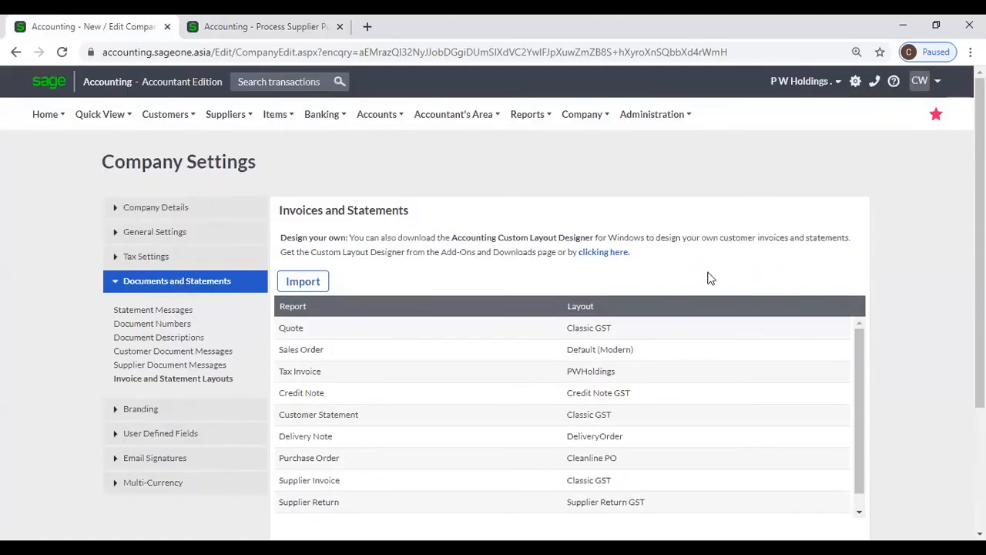
left_click(604, 254)
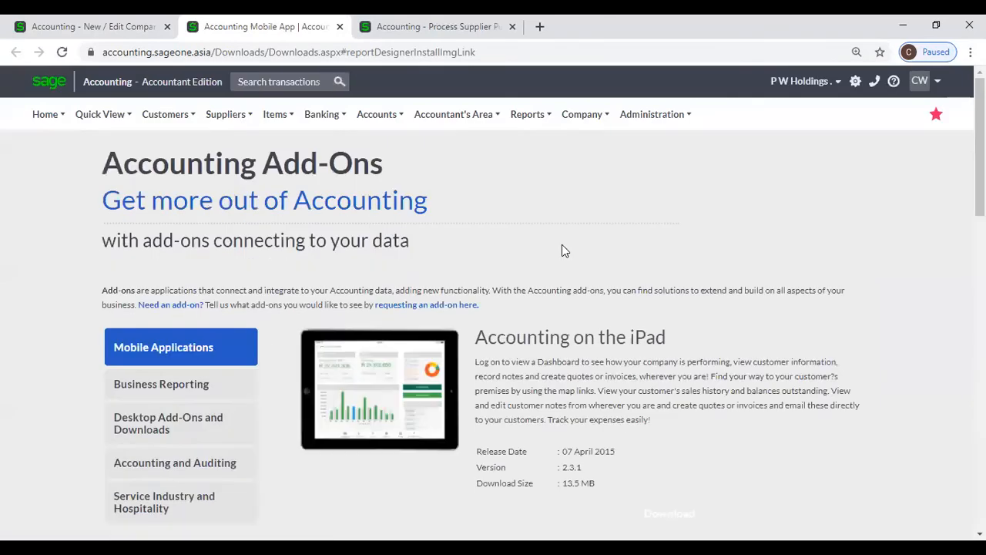
scroll(562, 247, "down", 1)
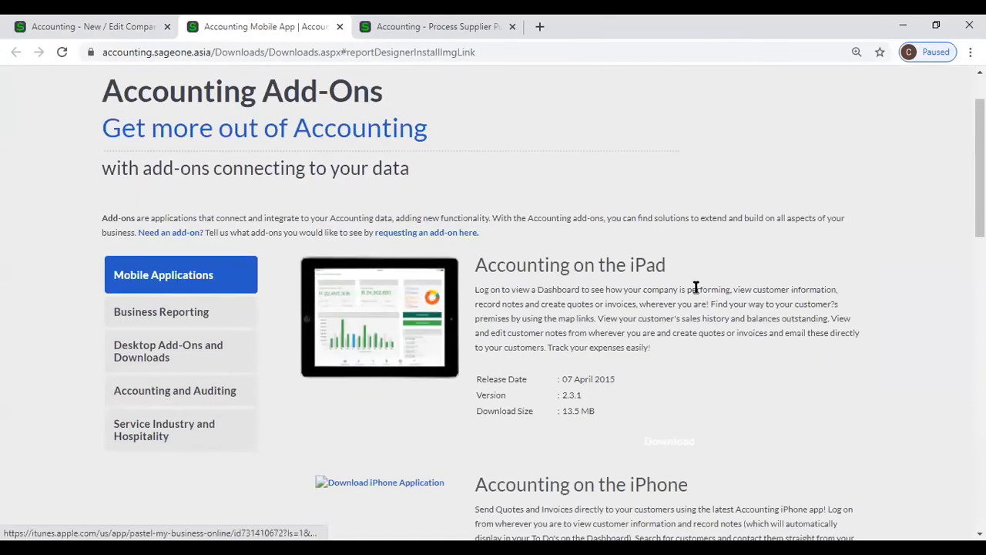
scroll(697, 290, "down", 2)
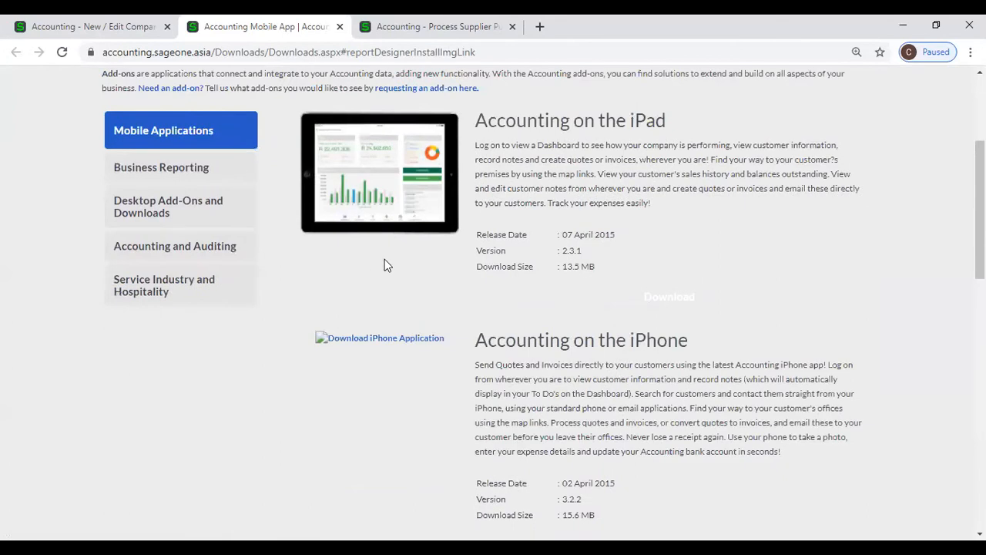
left_click(193, 214)
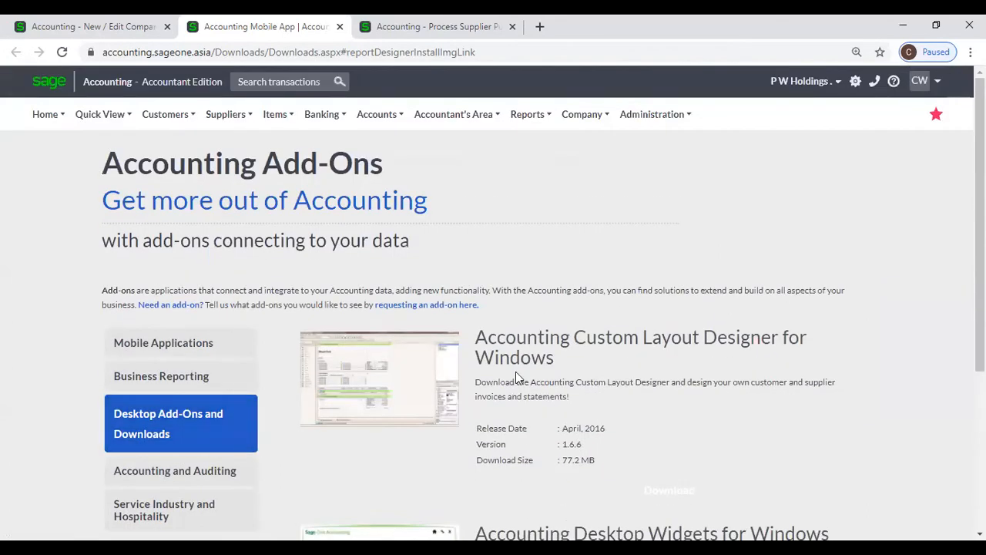
Step: Check the installation prerequisites of the Accounting Custom Layout Designer for Windows and close them without downloading
scroll(518, 376, "down", 3)
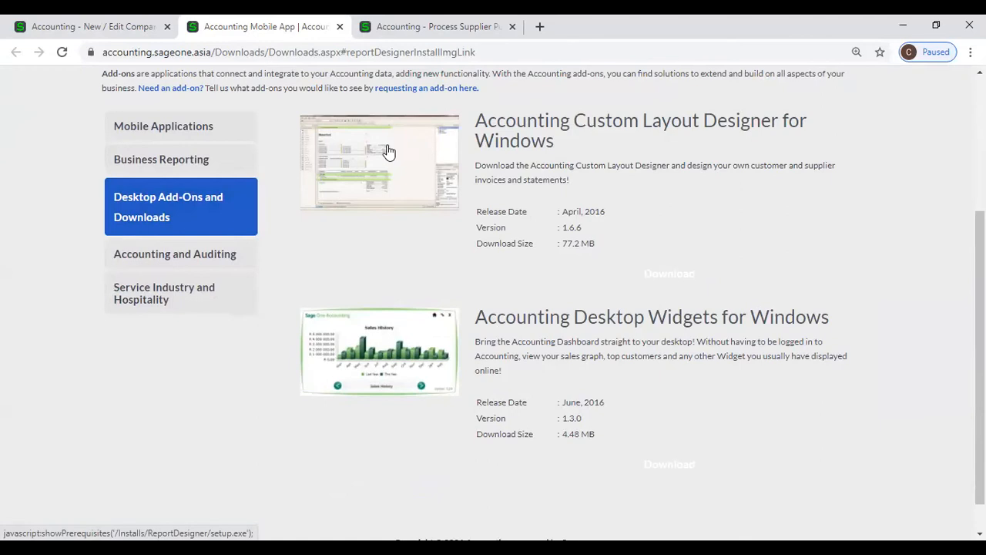
left_click(389, 151)
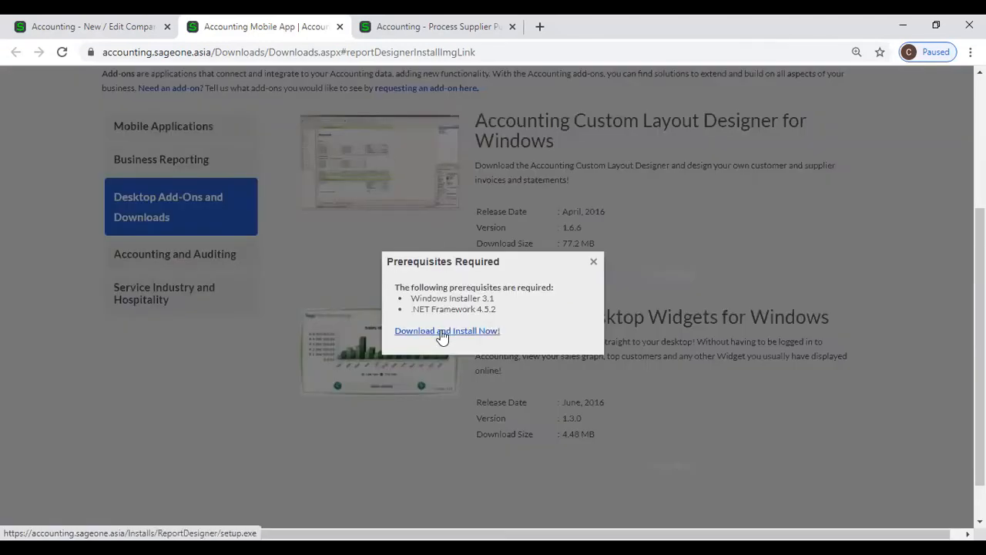
left_click(592, 265)
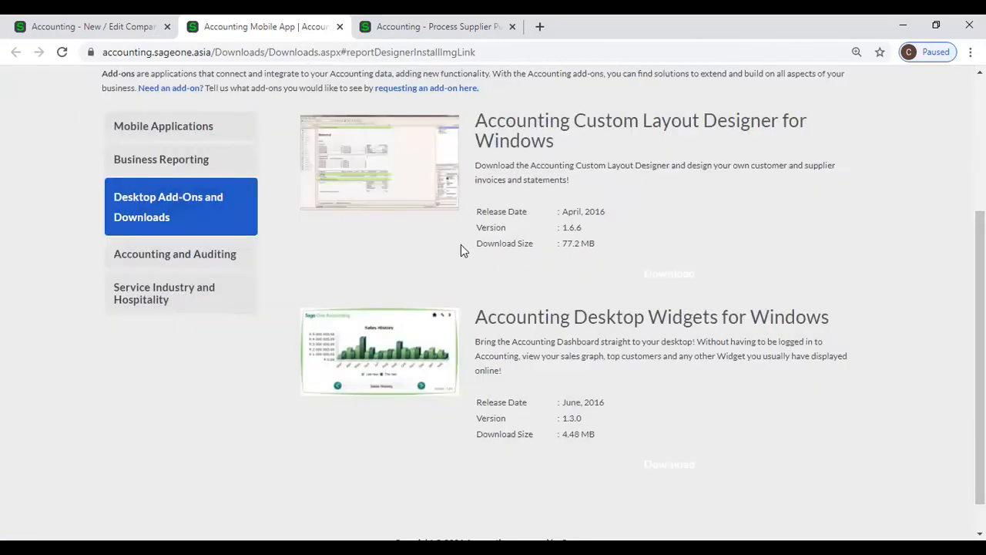
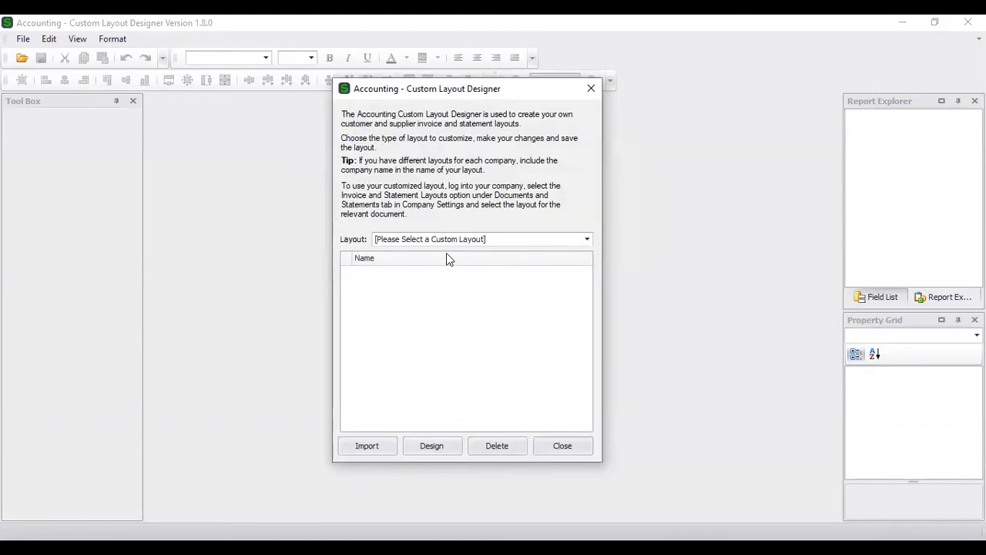
Step: In the Custom Layout Designer, open the Default (Classic) layout for Quotes / Sales Orders / Tax Invoices / Credit Notes for design
left_click(453, 240)
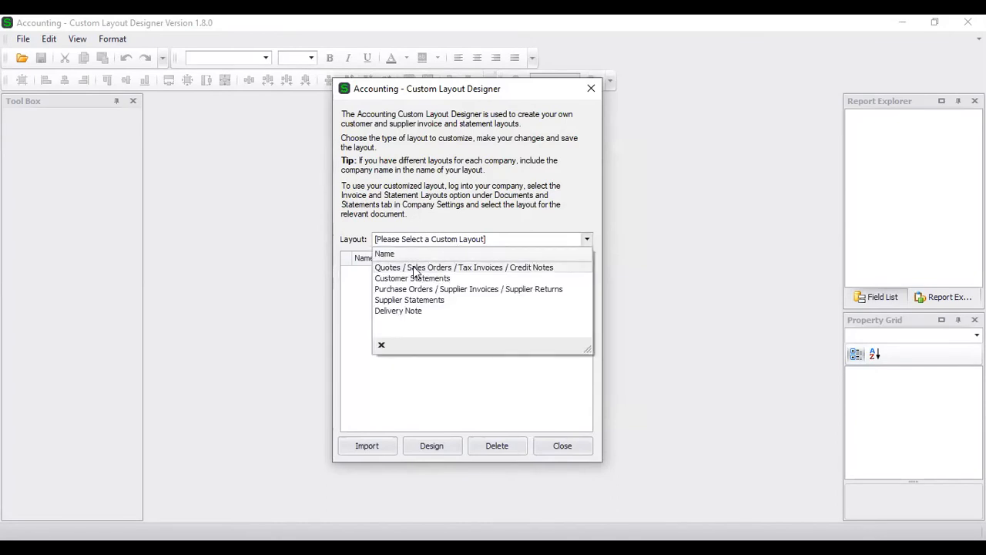
left_click(484, 268)
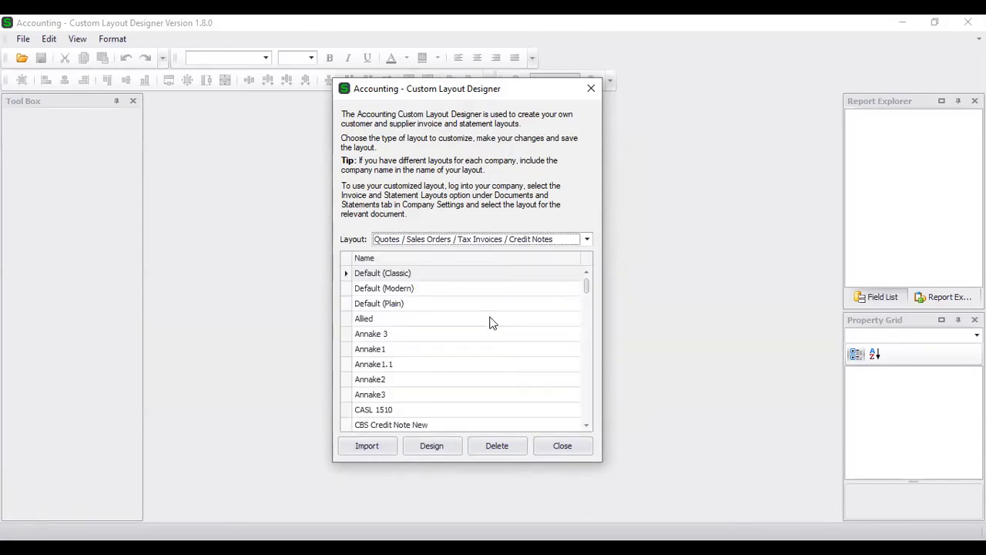
left_click(451, 278)
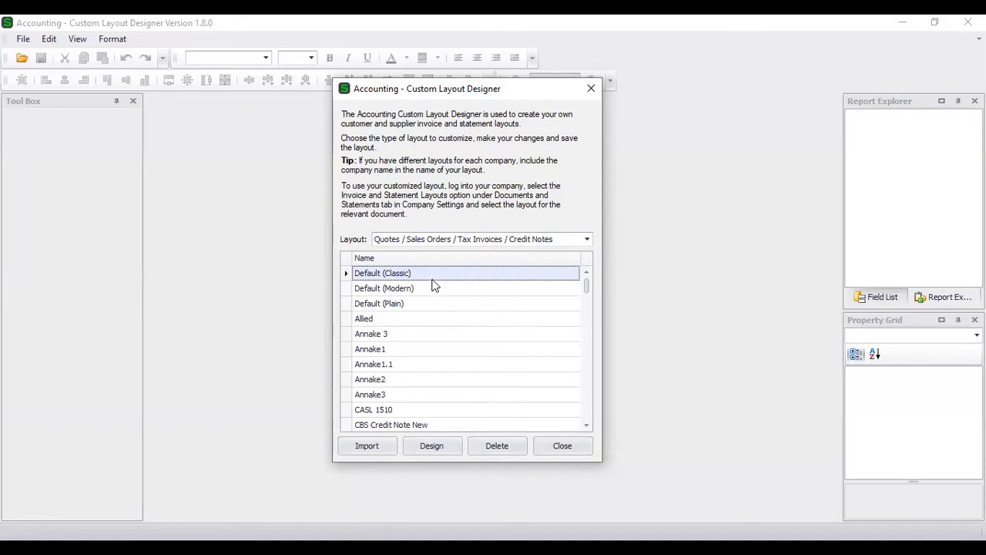
left_click(447, 450)
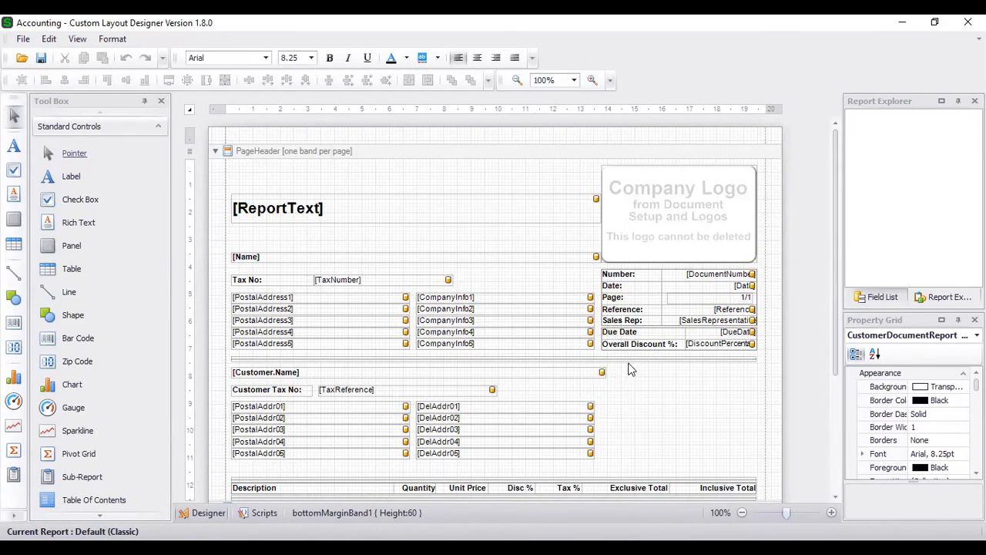
Step: Examine the document title, company logo, address fields, line columns and totals of the Default (Classic) layout
left_click(519, 202)
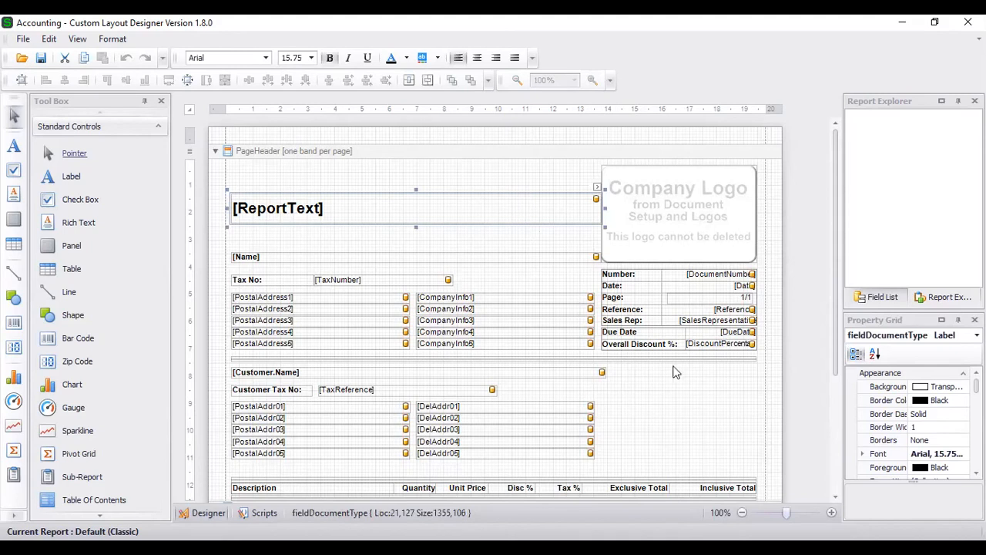
scroll(670, 379, "down", 3)
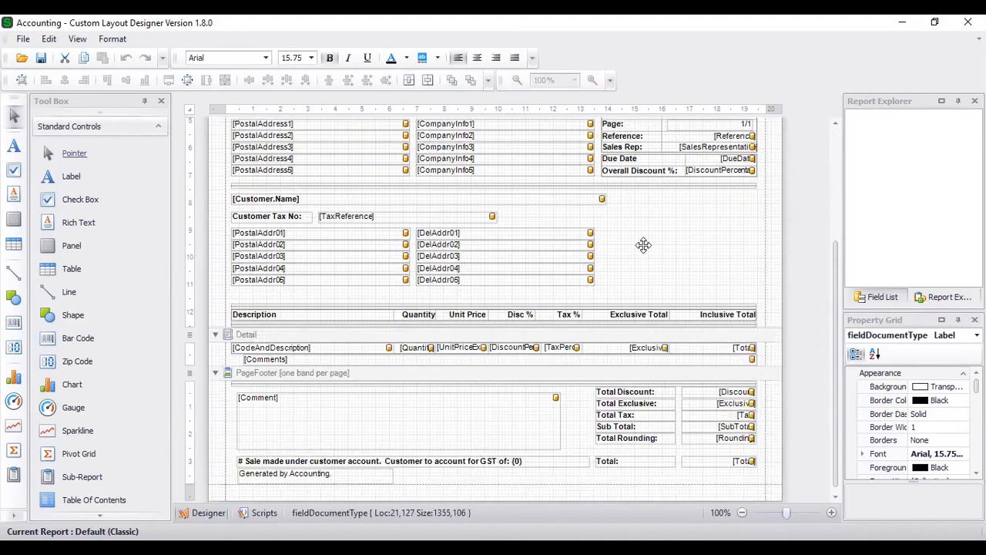
scroll(647, 231, "up", 3)
left_click(657, 205)
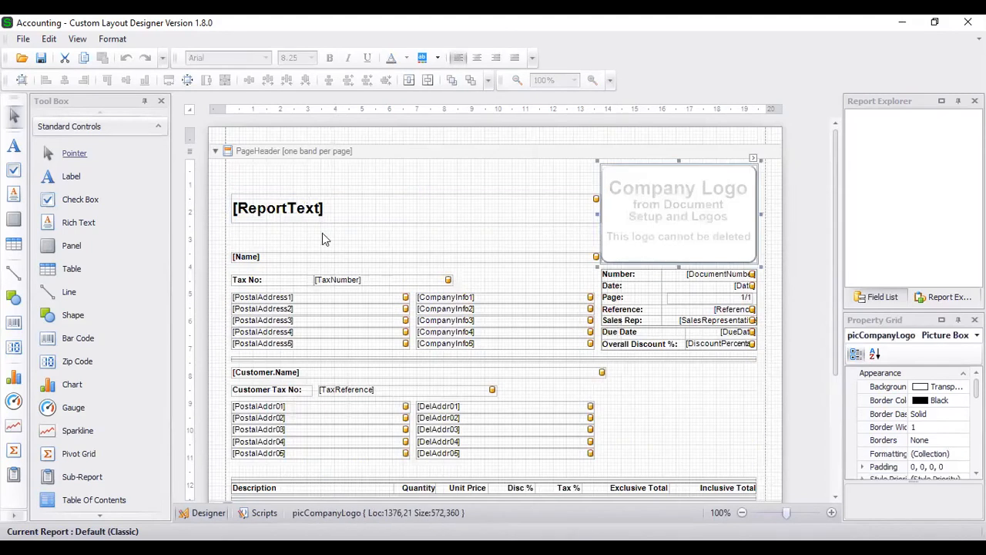
left_click(348, 223)
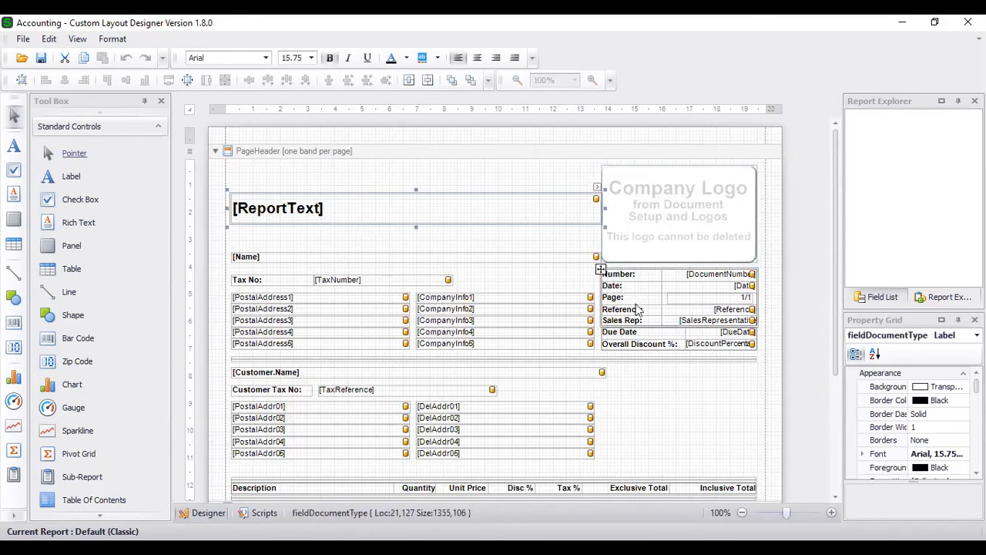
scroll(718, 355, "down", 3)
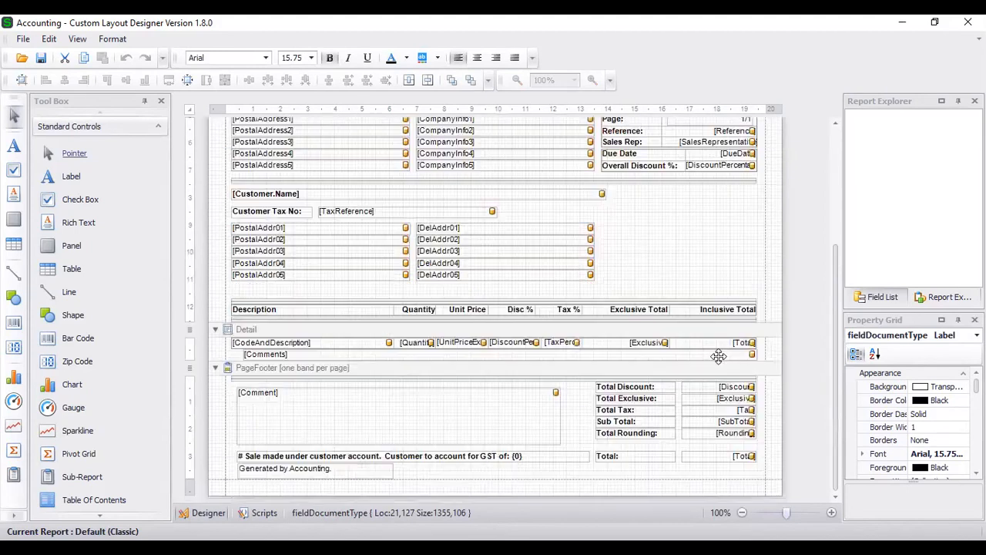
scroll(718, 355, "up", 3)
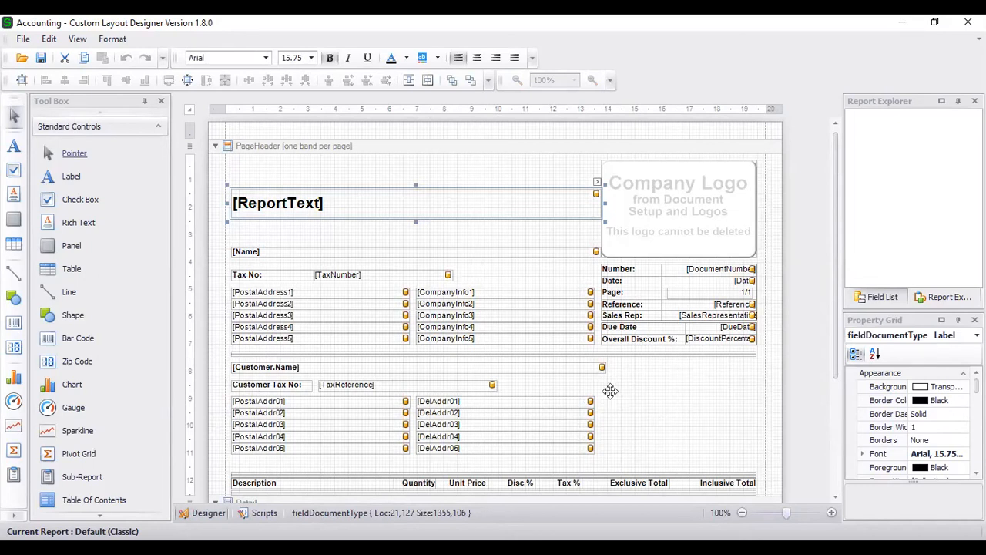
scroll(610, 392, "down", 4)
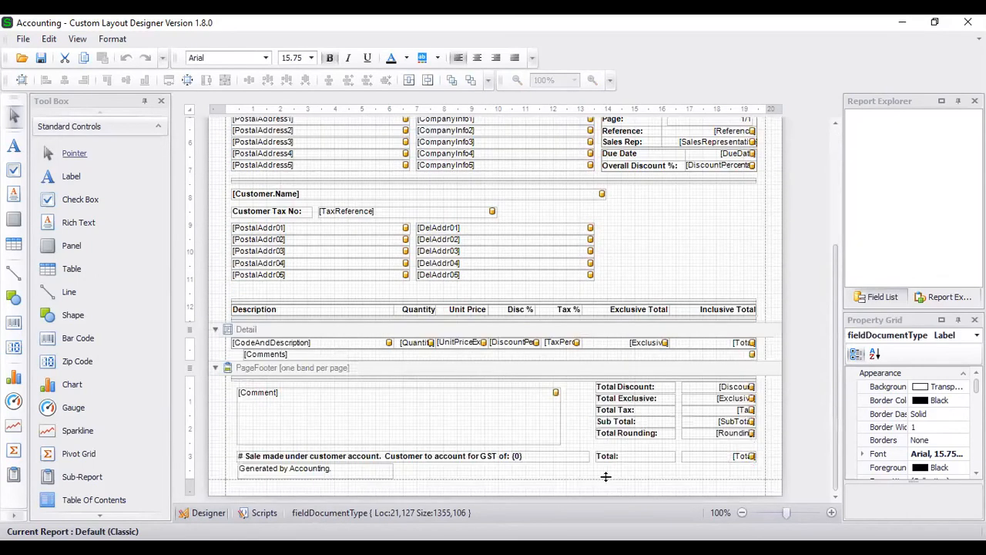
Step: Extend the page footer to a height of about 523 and draw a label about 521 by 93 beneath the "Generated by Accounting." text
scroll(598, 380, "down", 1)
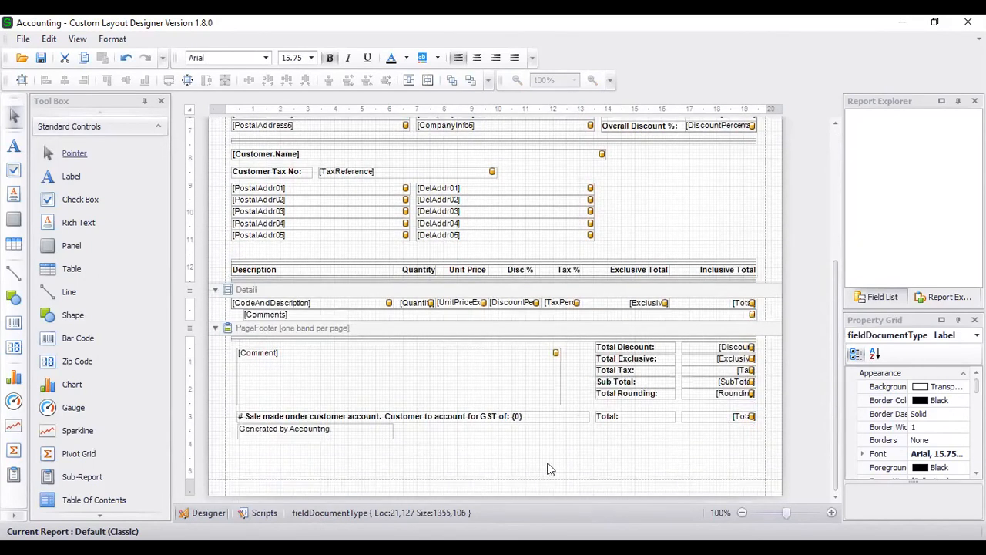
left_click(358, 461)
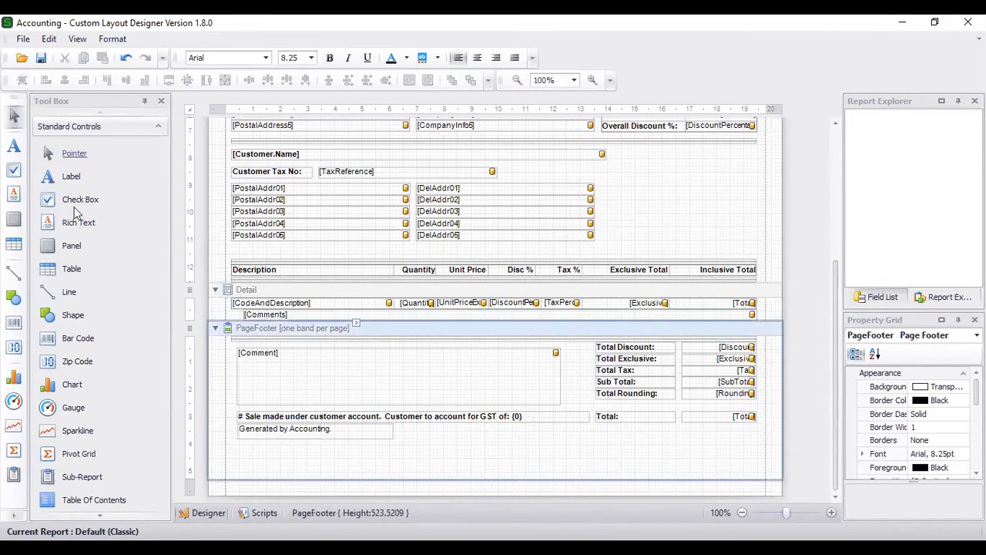
left_click(69, 178)
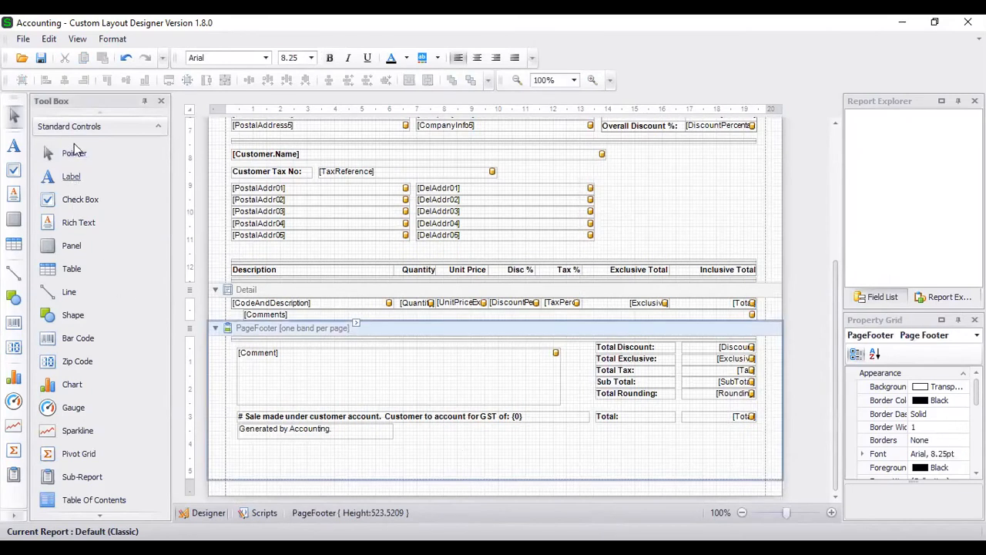
left_click_drag(265, 447, 408, 471)
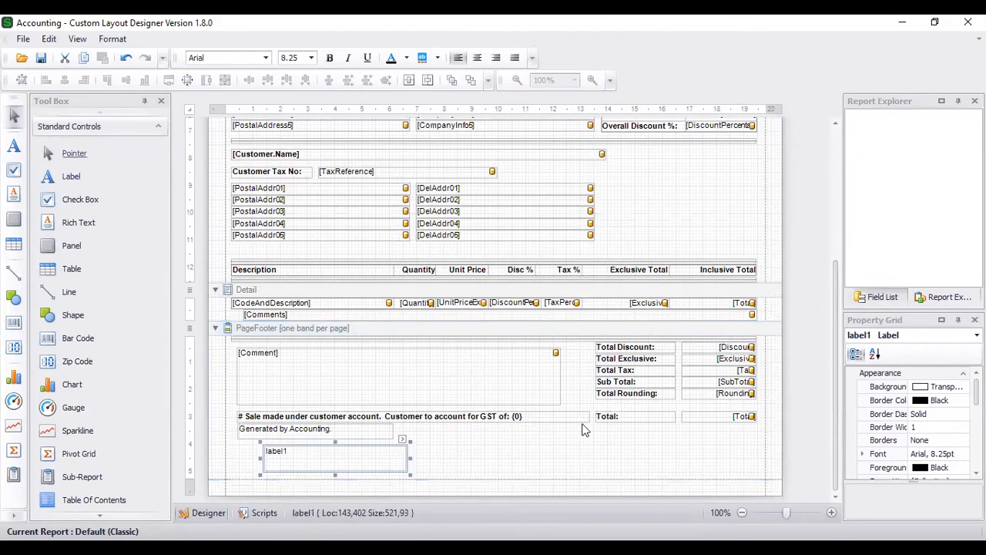
Step: Add the Comment field from CustomerDocumentHeader to the page footer beside the blank label, about 402 by 135 in size
left_click(882, 297)
scroll(890, 169, "down", 6)
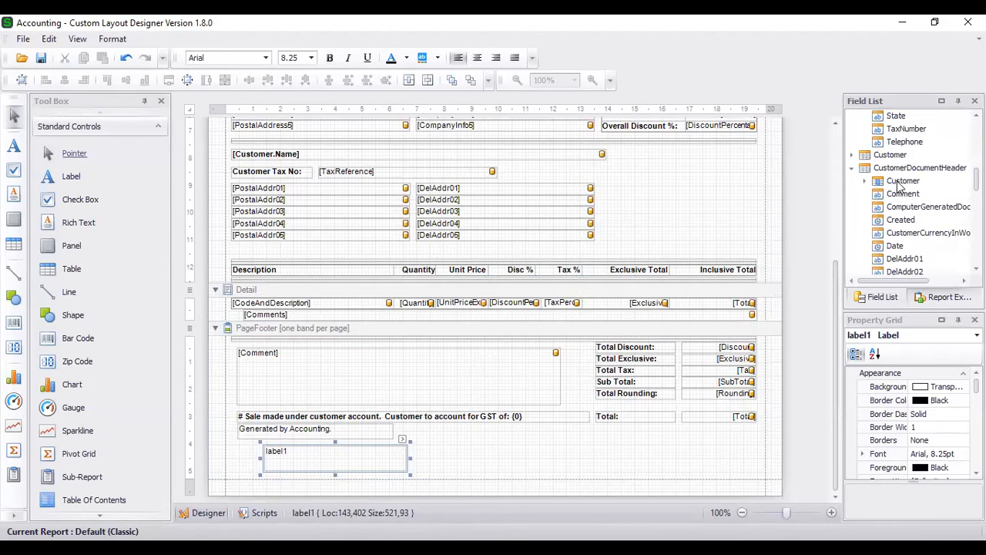
left_click_drag(903, 194, 605, 475)
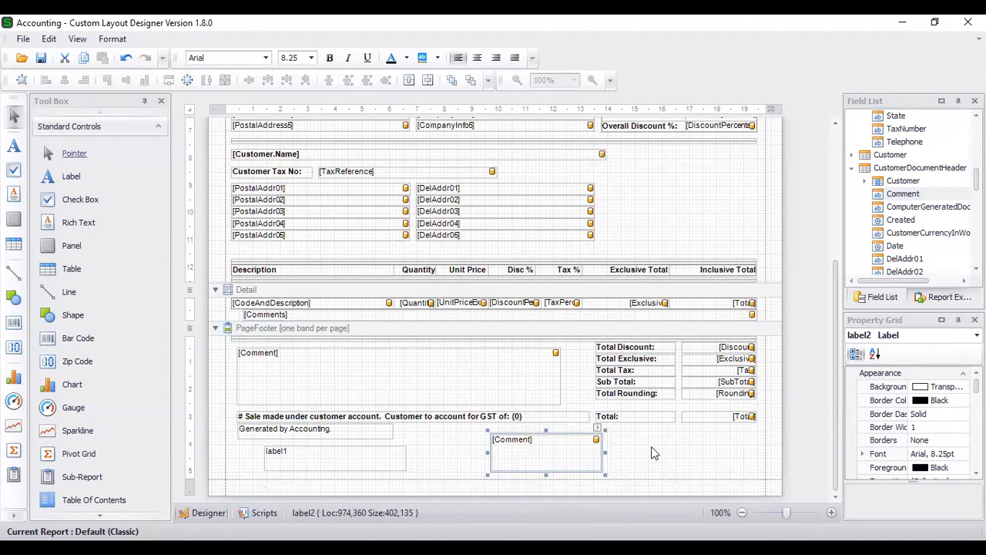
Step: Close the Custom Layout Designer without saving the layout changes, and close the Accounting Add-Ons page
scroll(641, 393, "up", 6)
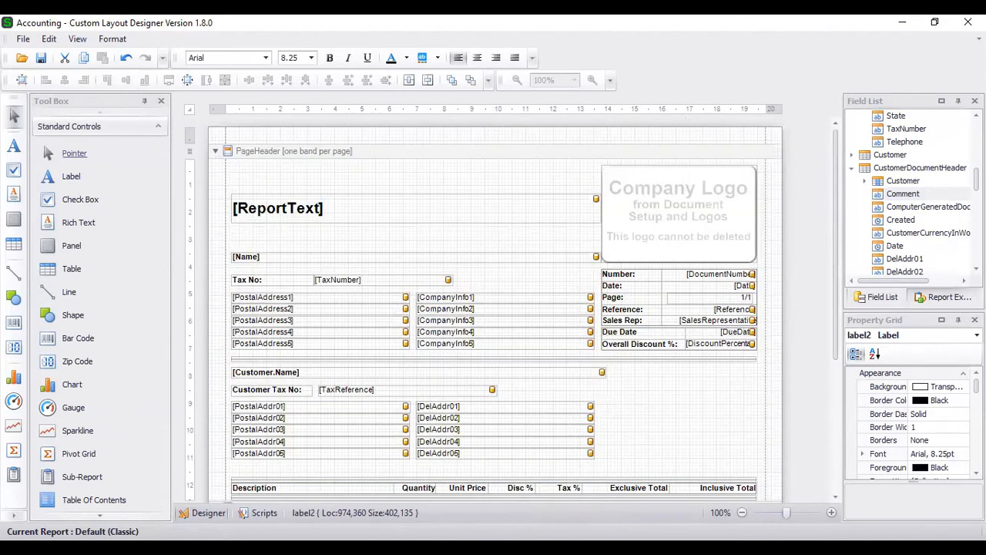
left_click(564, 548)
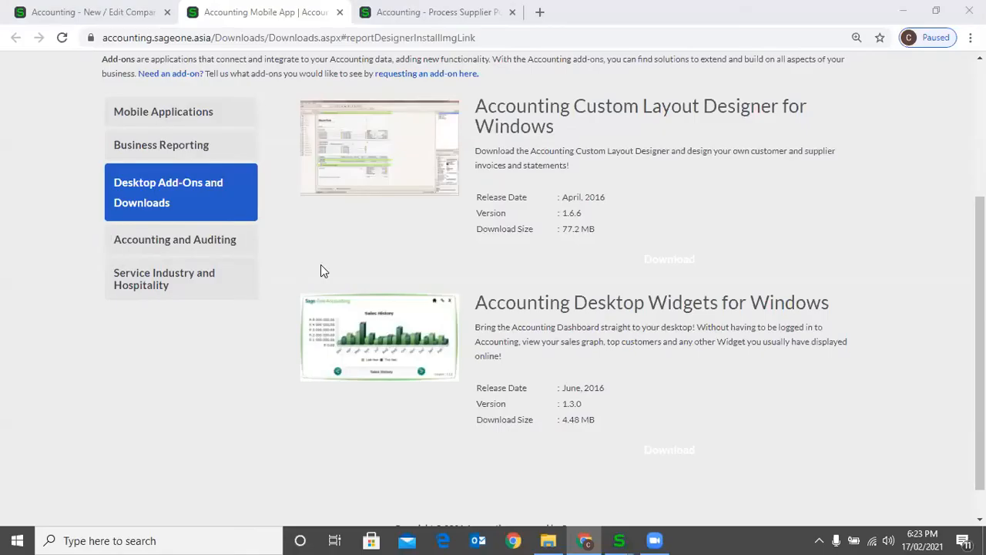
scroll(322, 265, "up", 3)
scroll(308, 269, "down", 3)
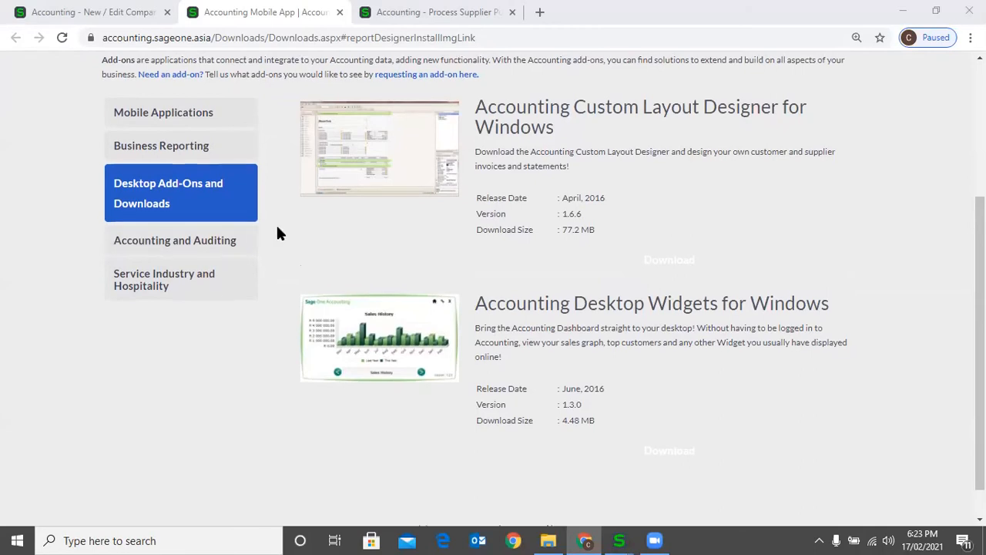
scroll(276, 223, "up", 1)
mouse_move(618, 540)
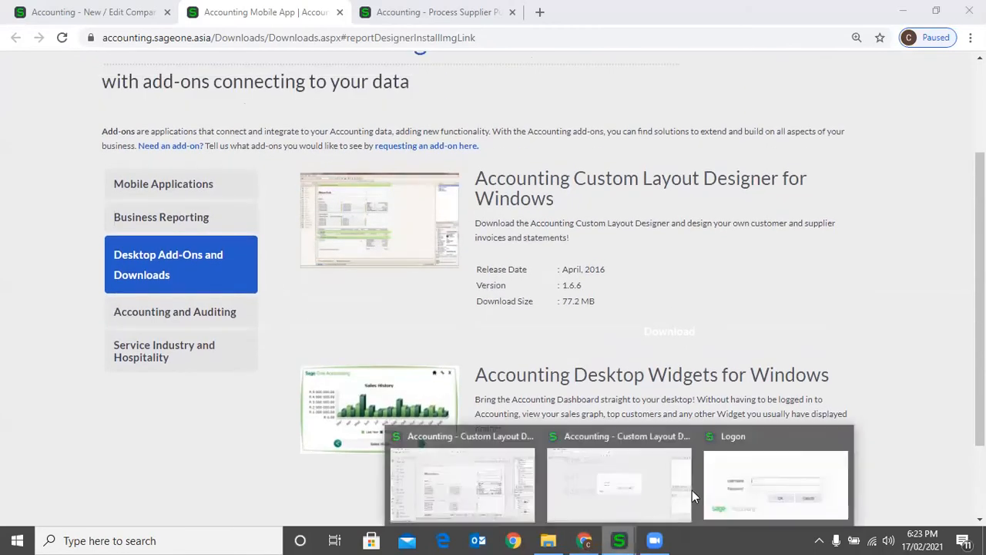
left_click(755, 460)
left_click(563, 290)
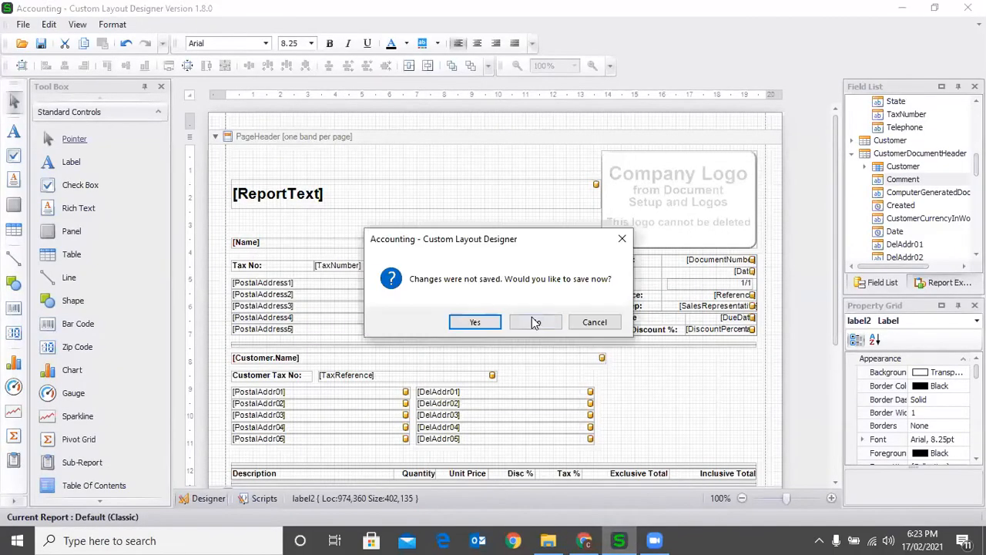
left_click(532, 317)
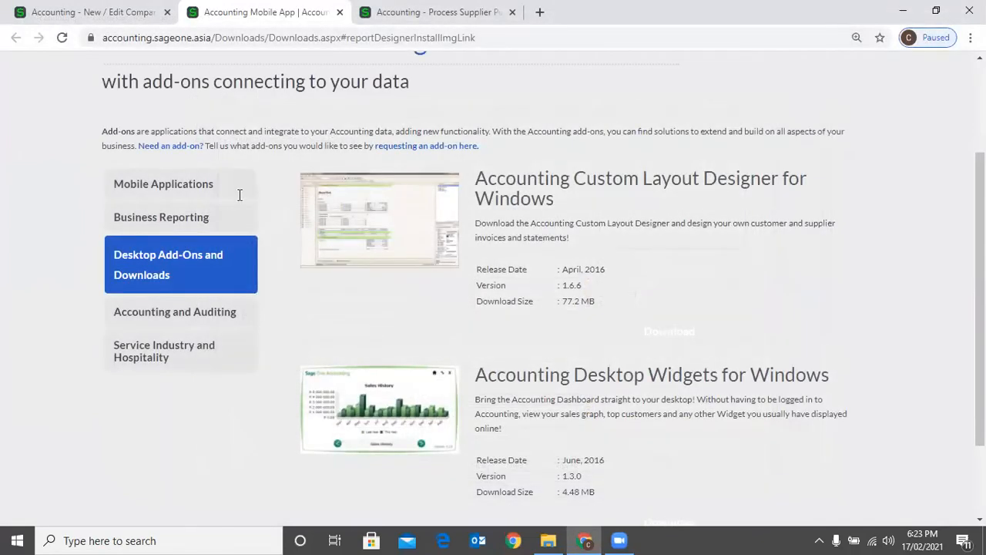
scroll(240, 195, "up", 3)
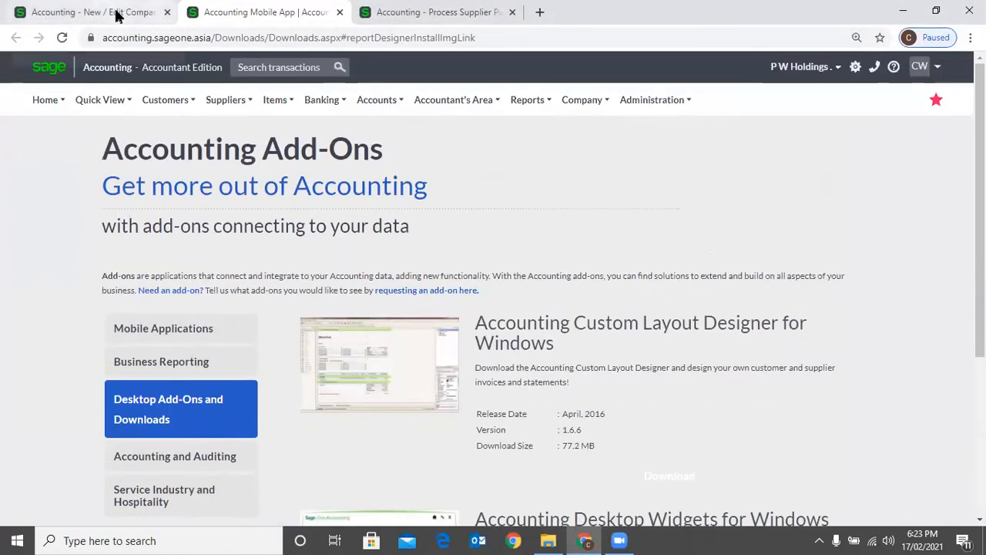
left_click(340, 13)
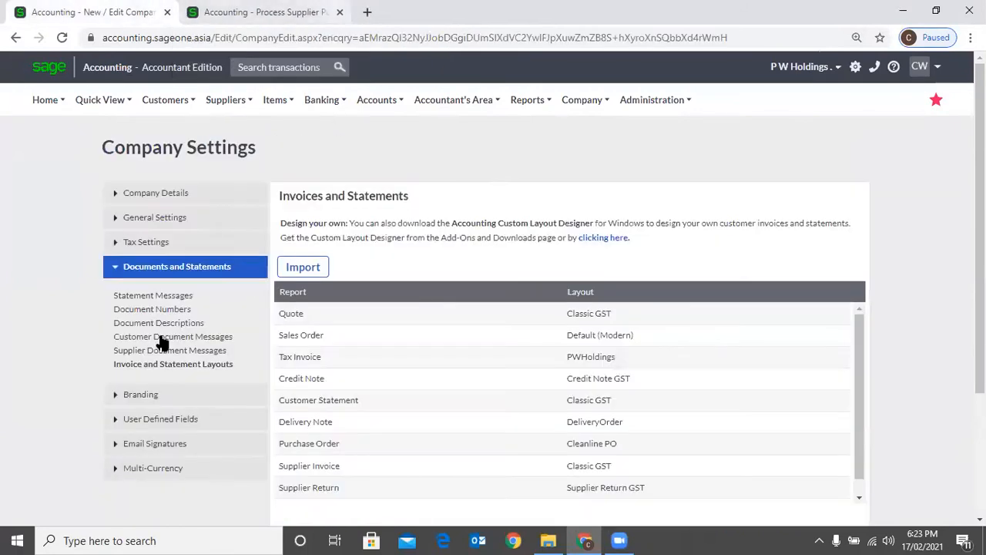
Step: Open the company logo settings under Branding and view the logo file chooser without selecting a file
left_click(141, 394)
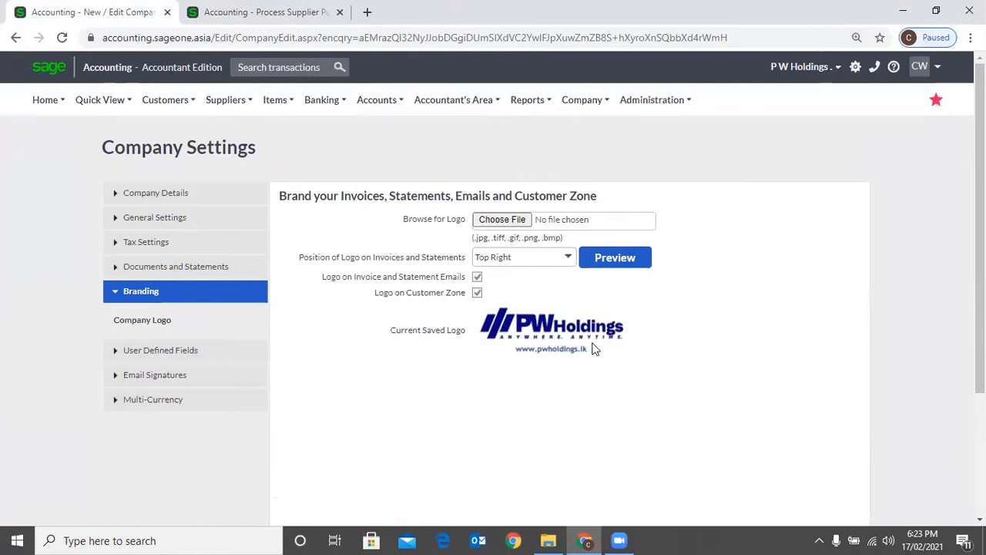
left_click(522, 223)
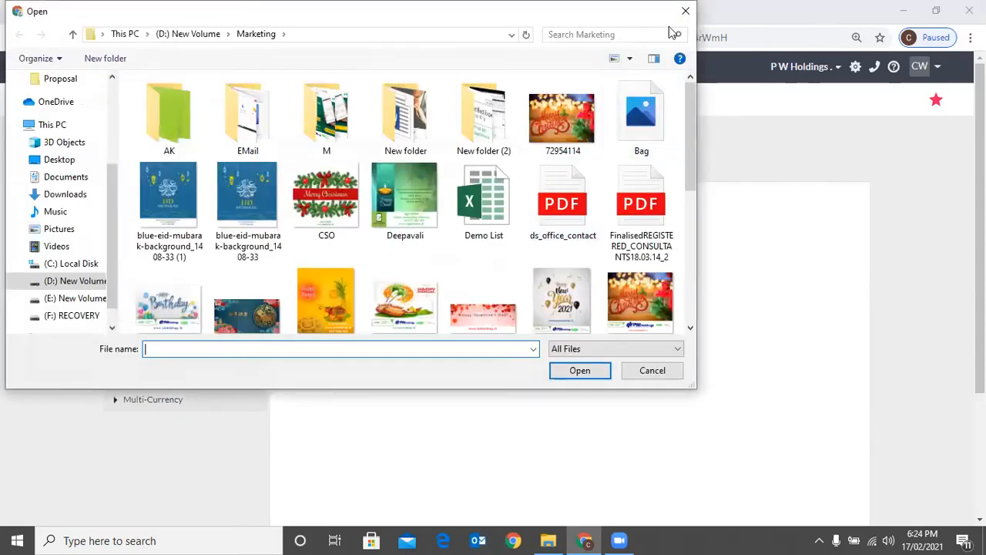
left_click(685, 11)
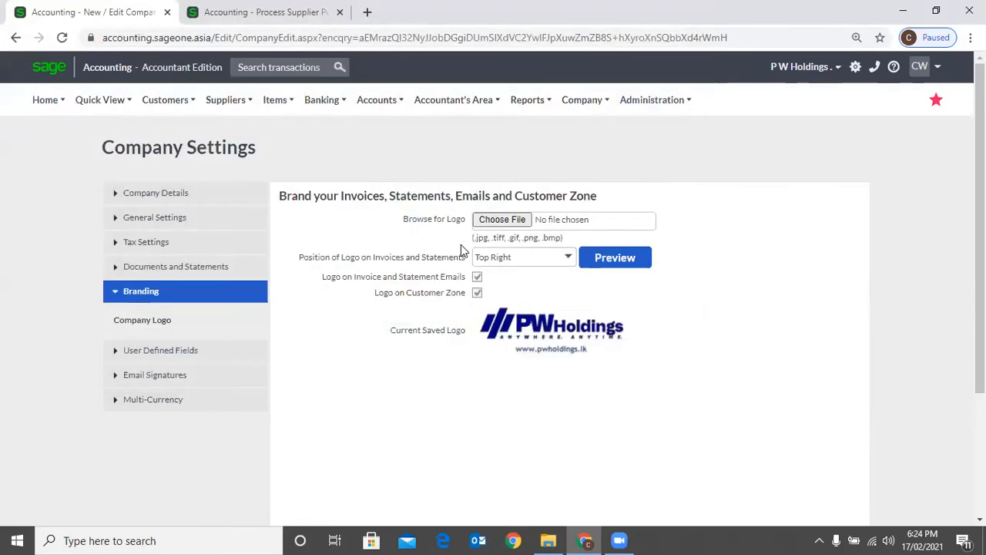
Step: Check the available logo positions and preview the Classic layout with the logo at Top Right
left_click(568, 257)
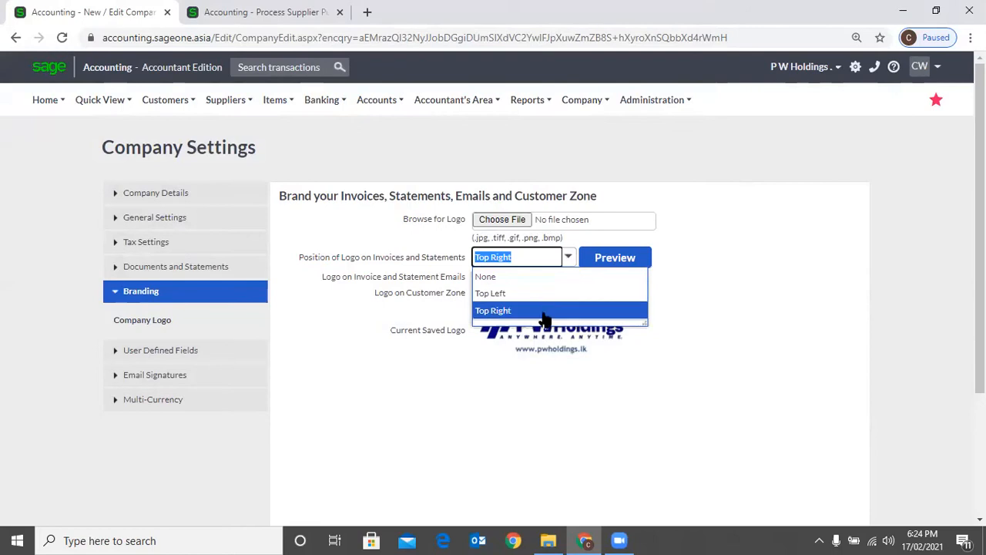
left_click(741, 328)
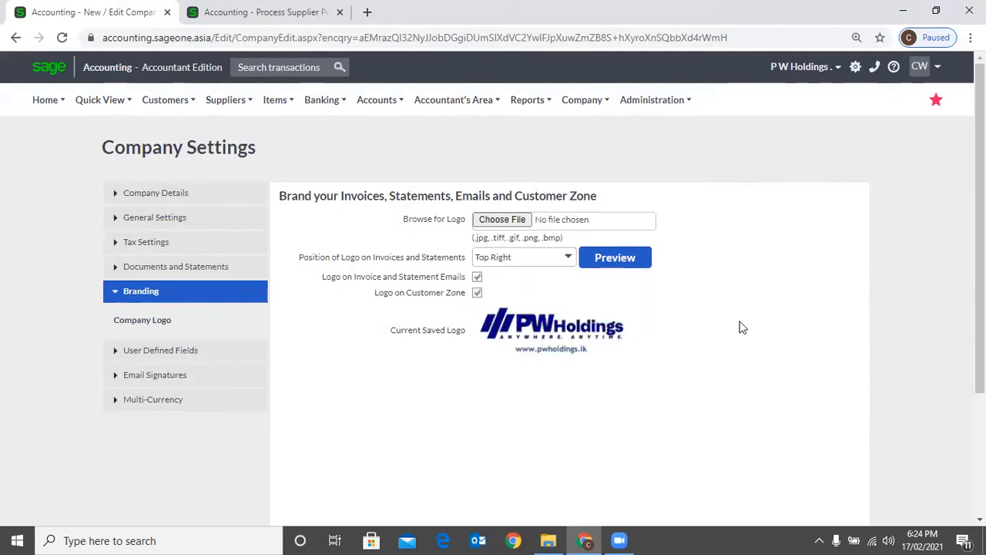
left_click(603, 261)
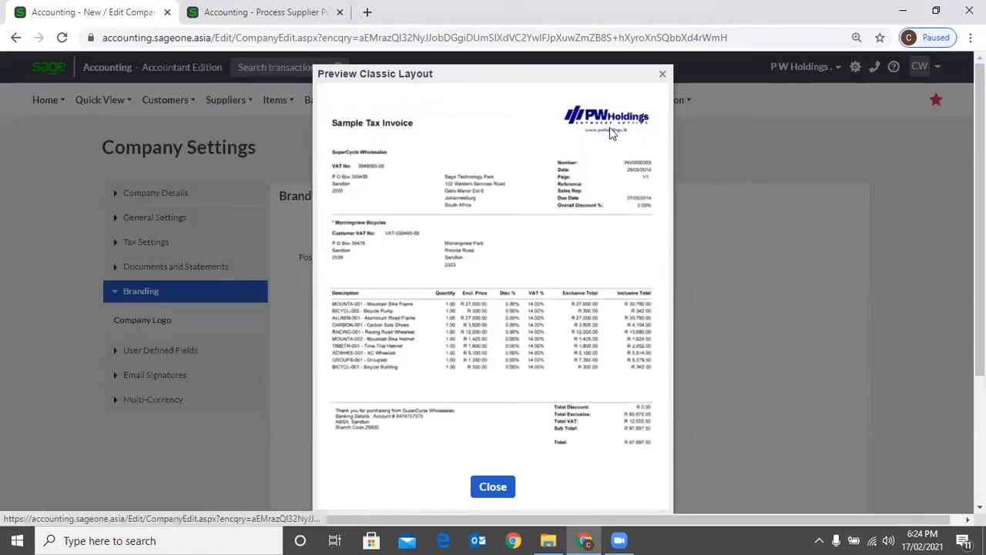
left_click(662, 74)
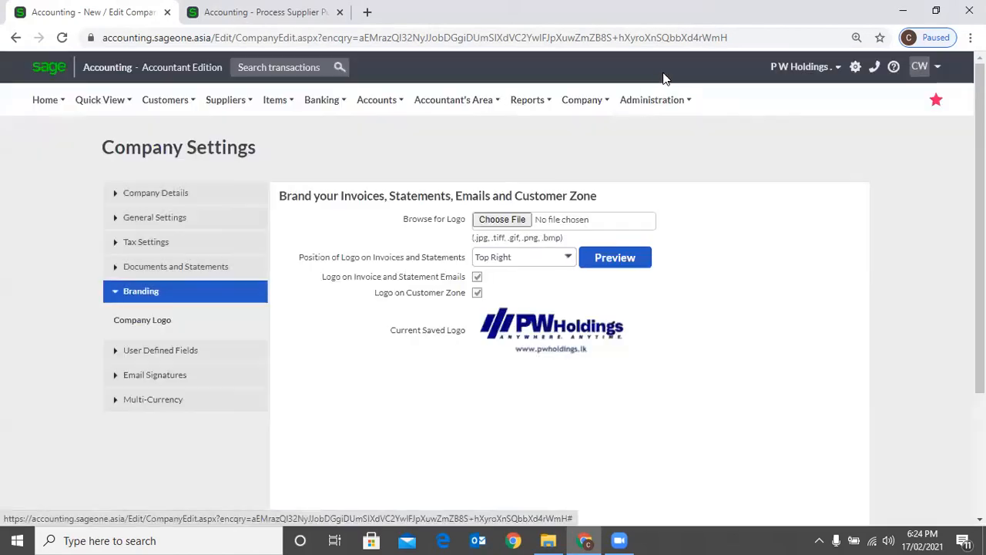
Step: Set the position of the logo on invoices and statements to Top Left and preview the Classic layout
left_click(568, 258)
left_click(517, 291)
left_click(624, 261)
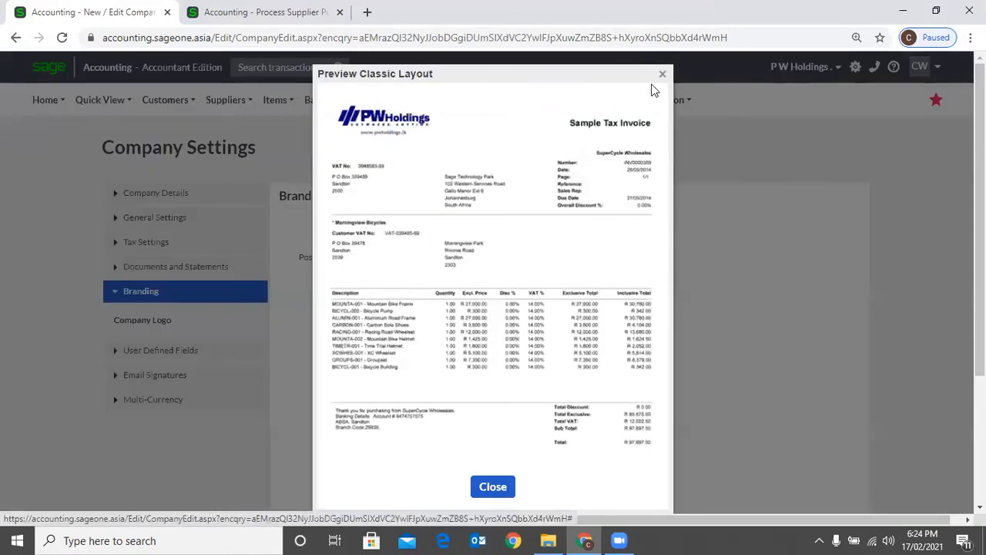
left_click(663, 77)
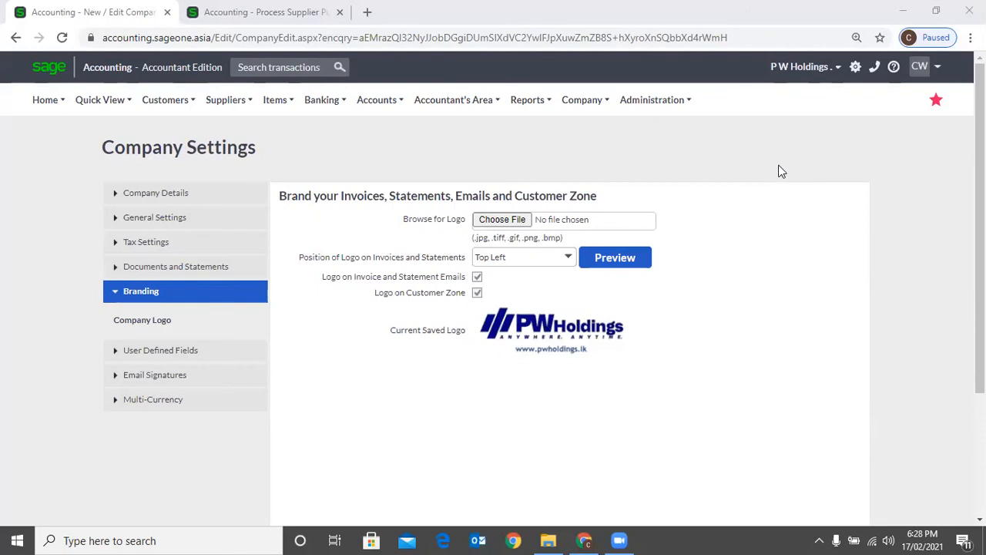
Step: Review the Statement Messages and Document Numbers settings under Documents and Statements
left_click(164, 268)
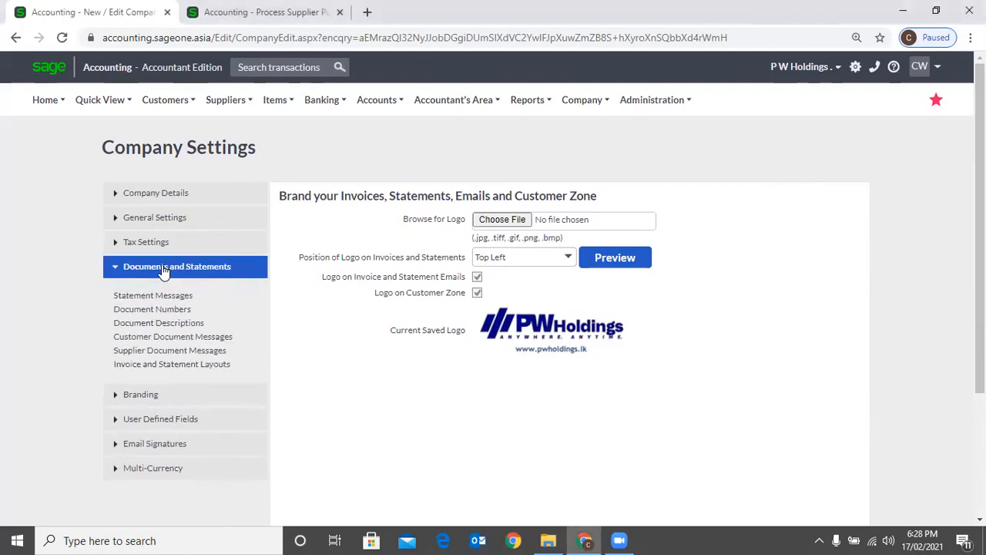
left_click(183, 312)
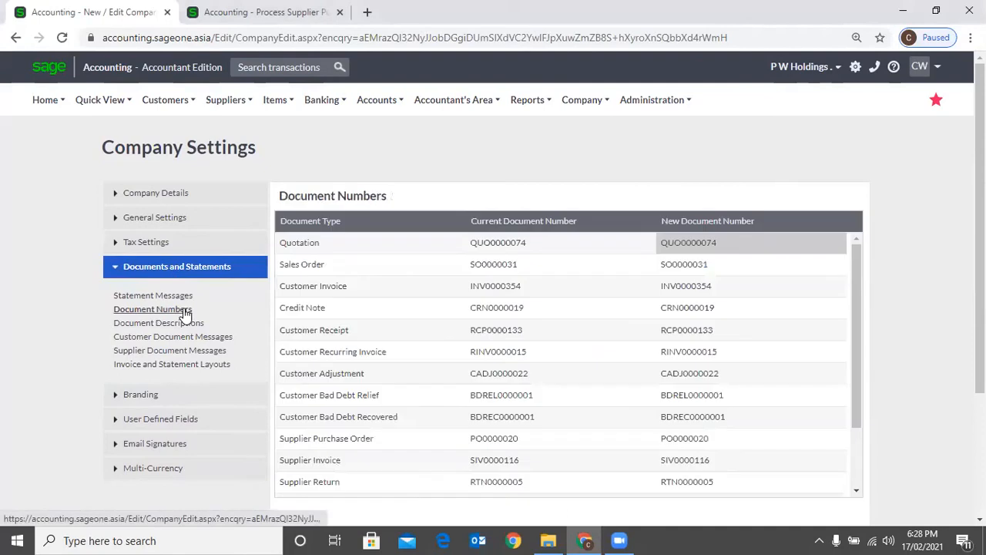
left_click(185, 301)
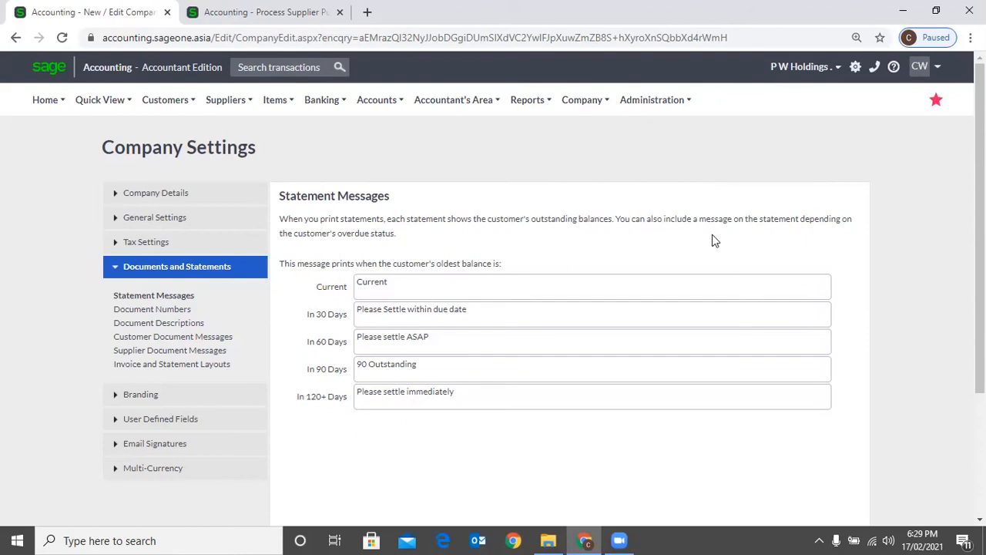
left_click(182, 309)
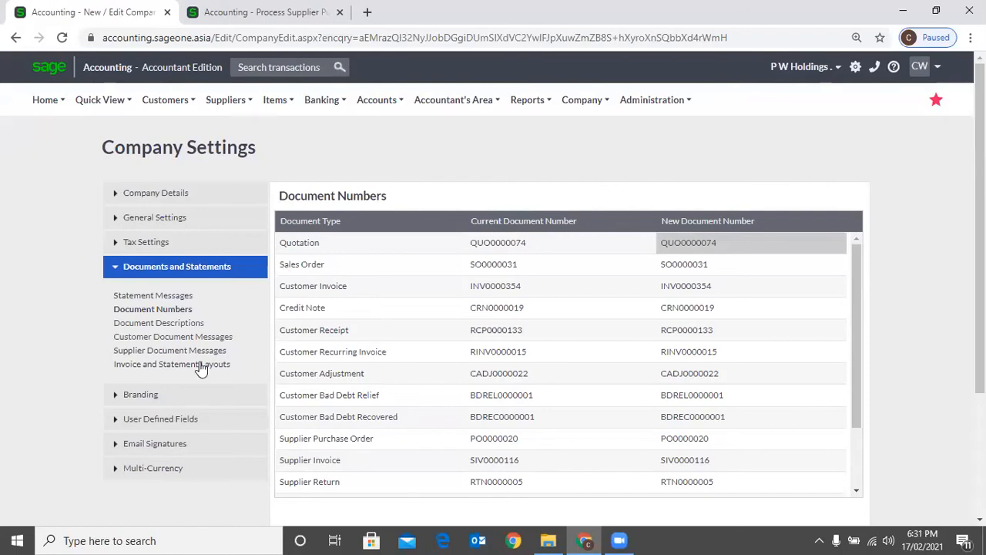
Step: Show the Customer user defined fields in Company Settings and open a New Customer form in the other browser tab
left_click(170, 419)
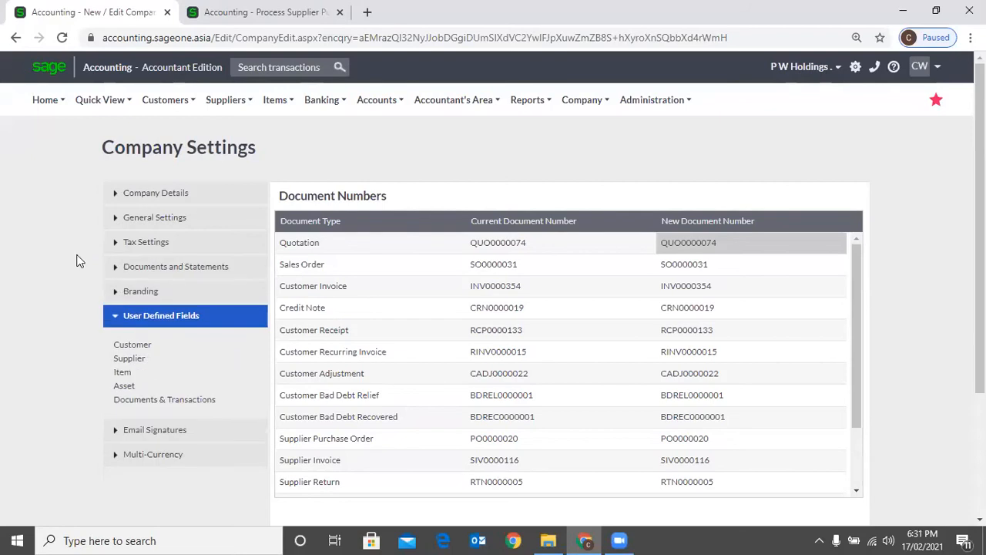
left_click(142, 349)
left_click(216, 25)
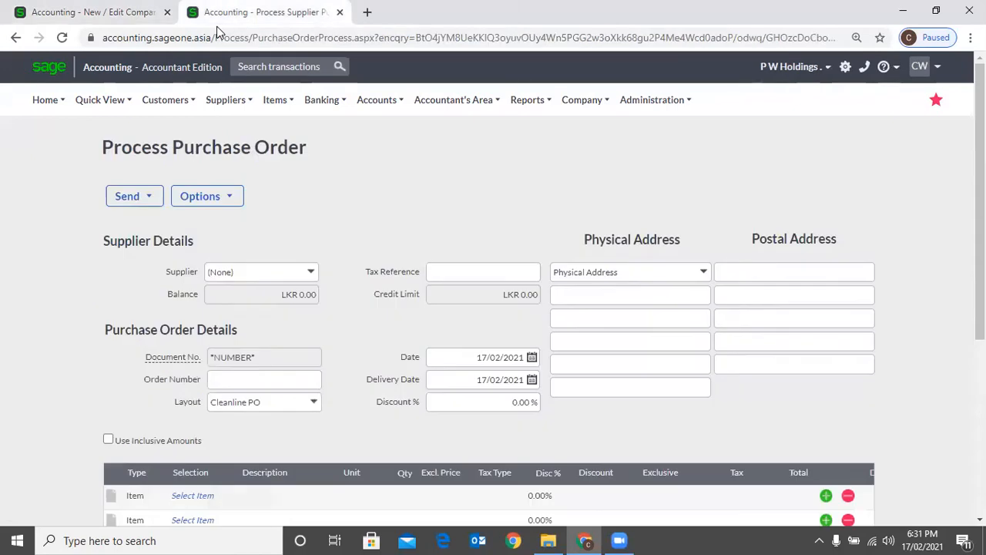
mouse_move(168, 100)
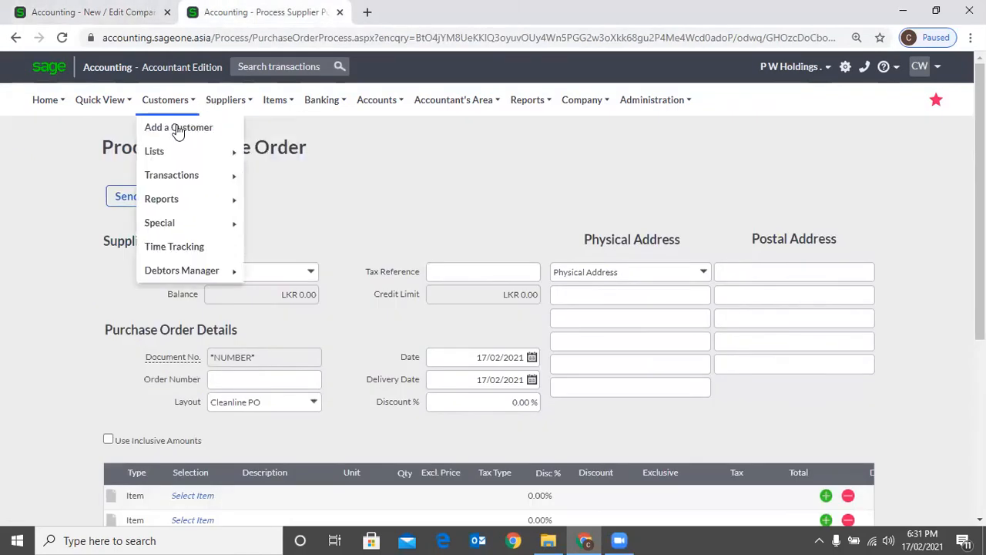
mouse_move(172, 154)
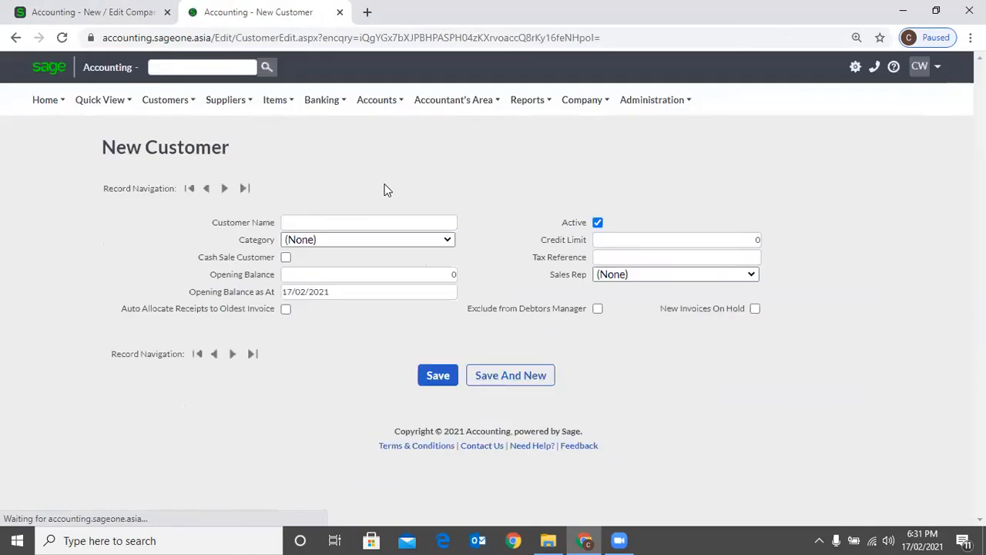
scroll(387, 190, "down", 3)
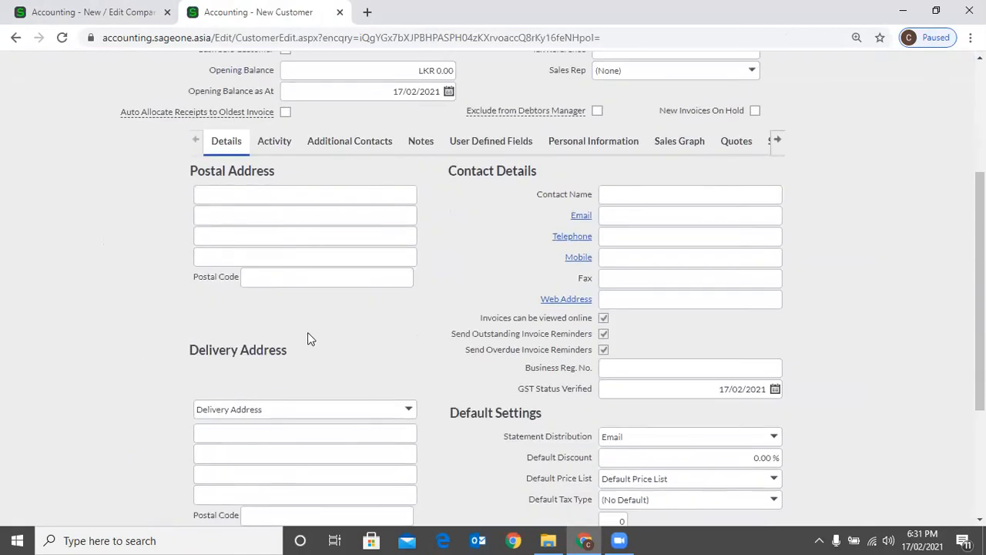
scroll(502, 273, "down", 2)
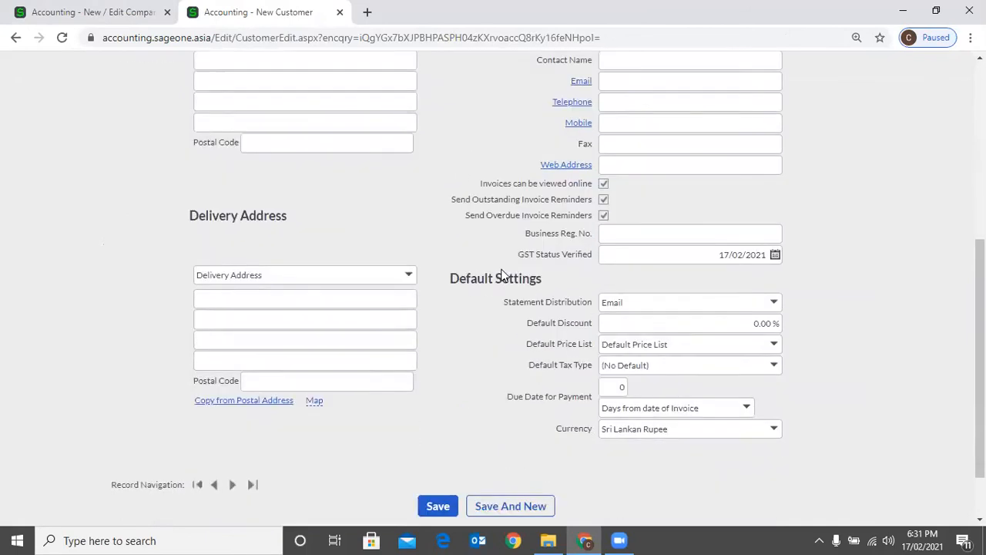
scroll(468, 228, "up", 3)
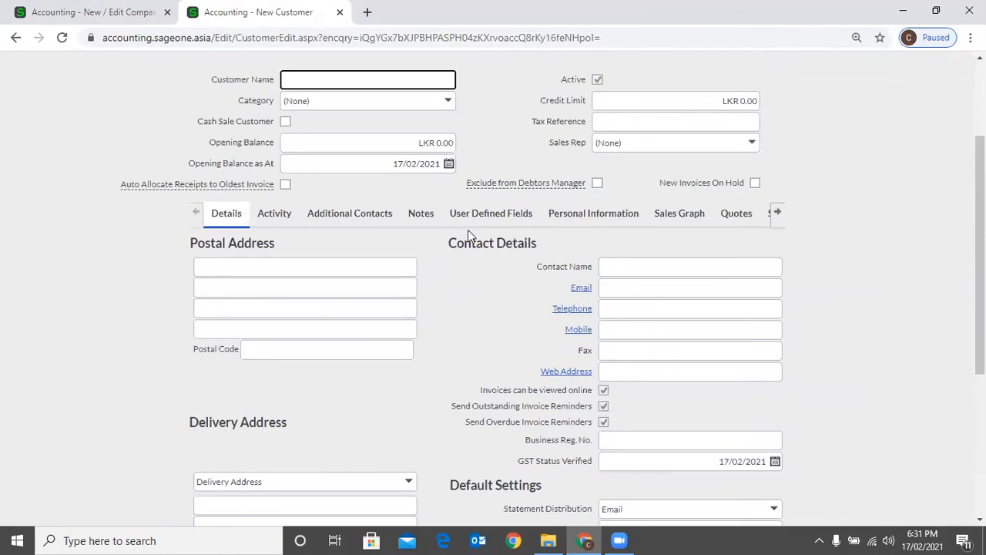
Step: Compare the Customer user defined fields in Company Settings with the User Defined Fields section of the new customer record
left_click(118, 11)
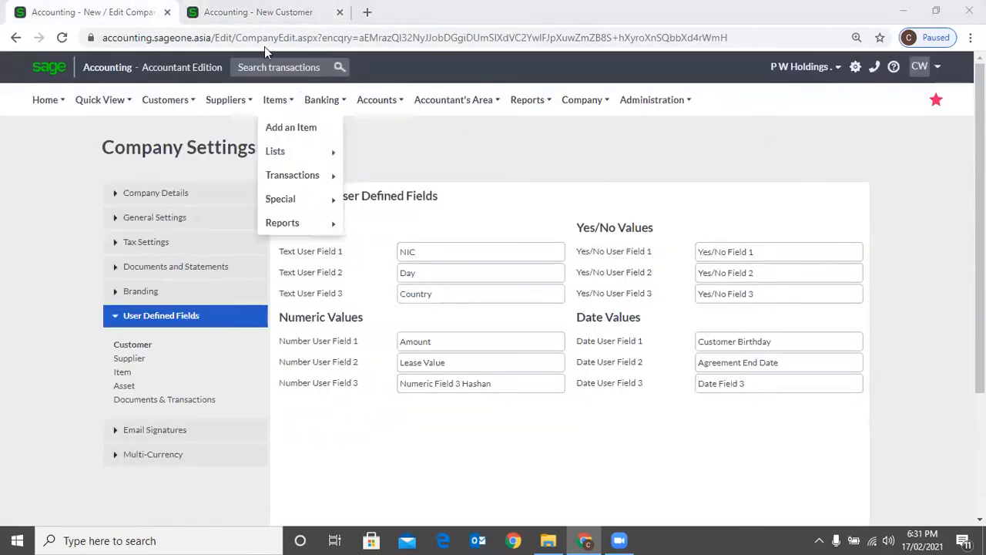
left_click(257, 13)
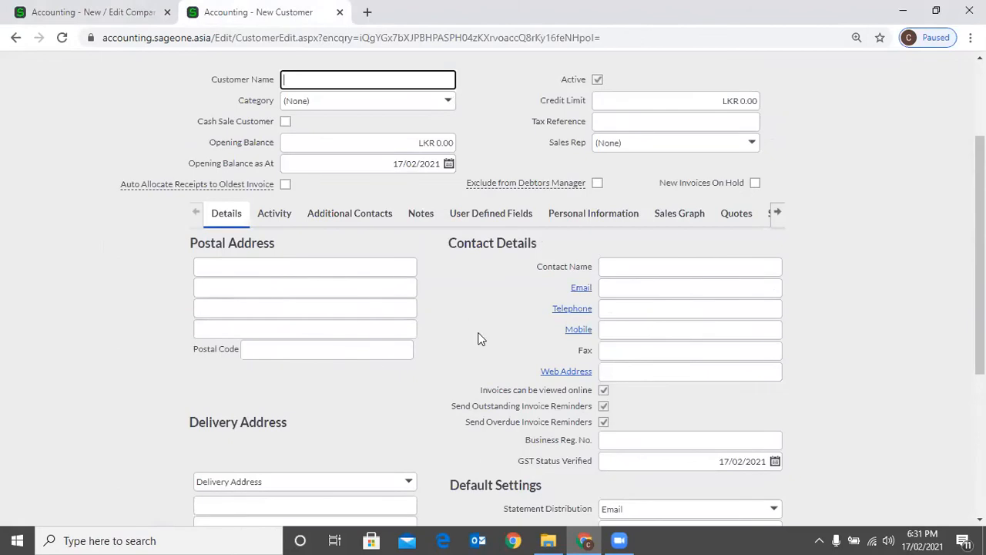
left_click(64, 13)
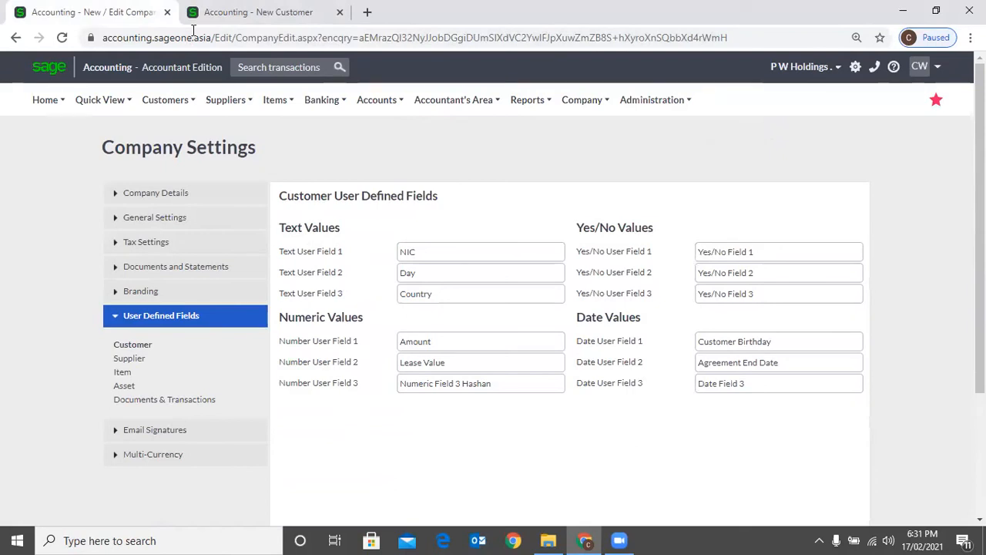
key("ctrl+Tab")
left_click(472, 228)
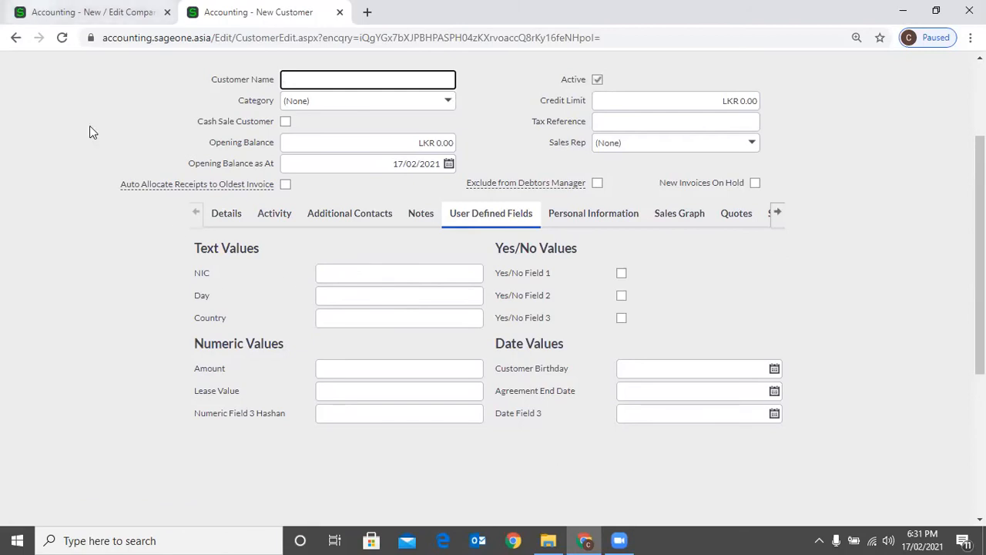
Step: Compare the customer user defined field names in the company settings with the fields on the new customer form
key("ctrl+Tab")
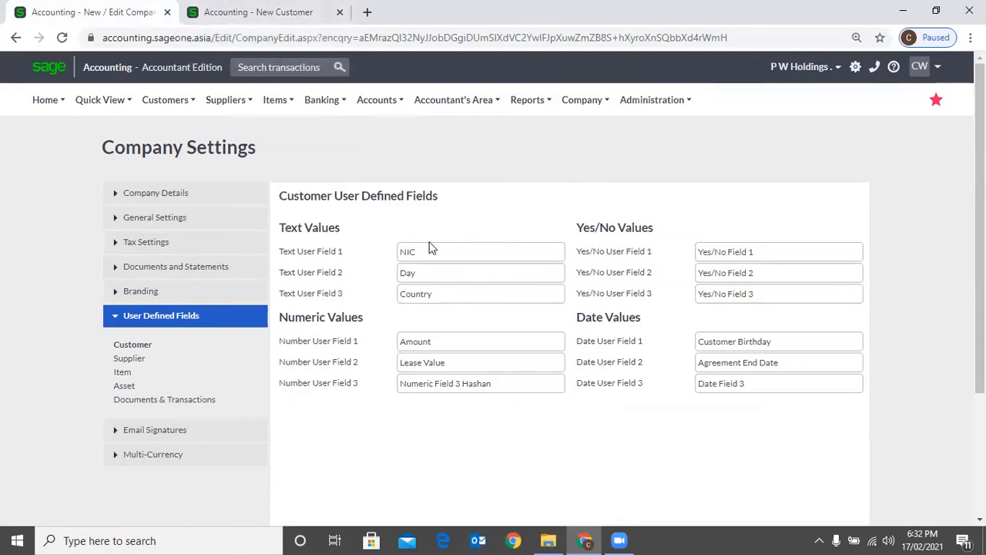
key("ctrl+Tab")
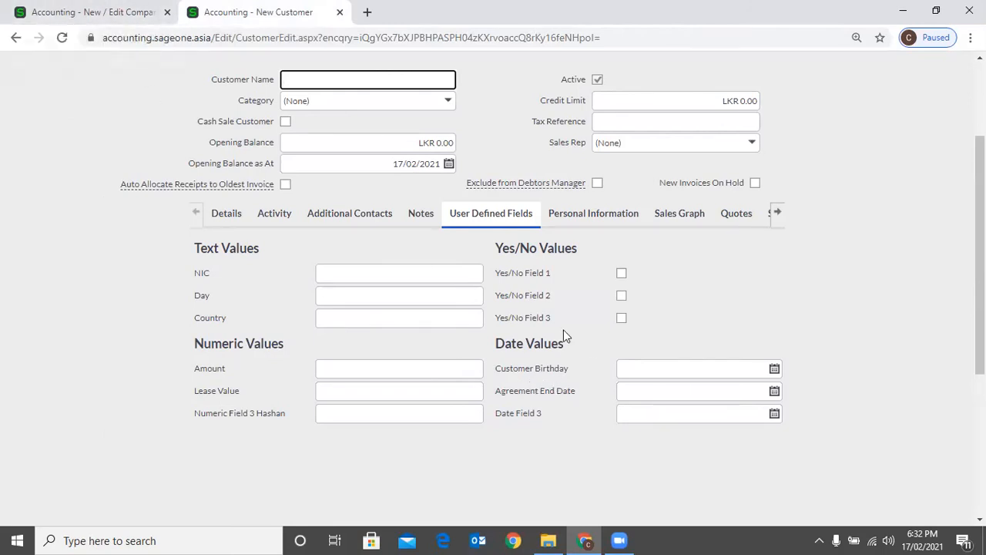
left_click(99, 15)
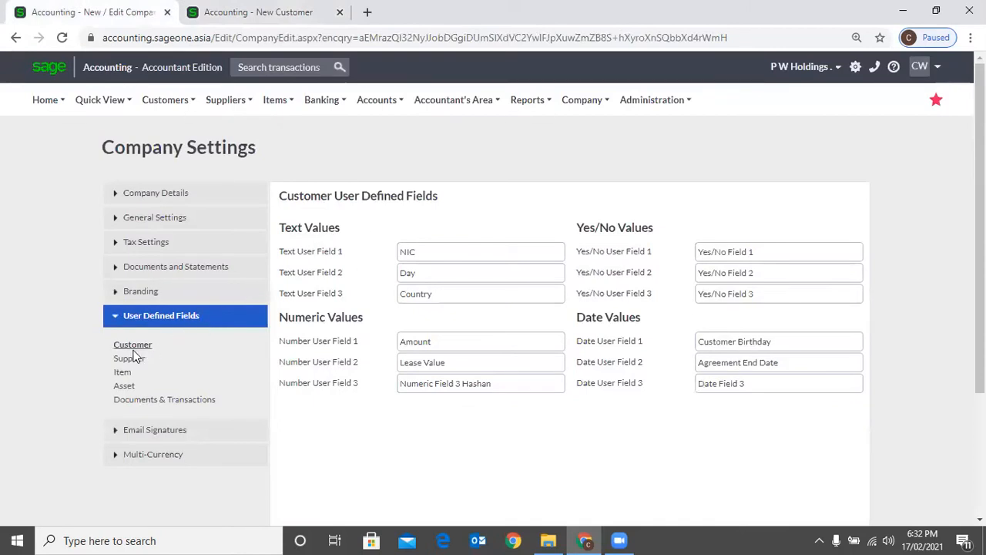
double_click(430, 253)
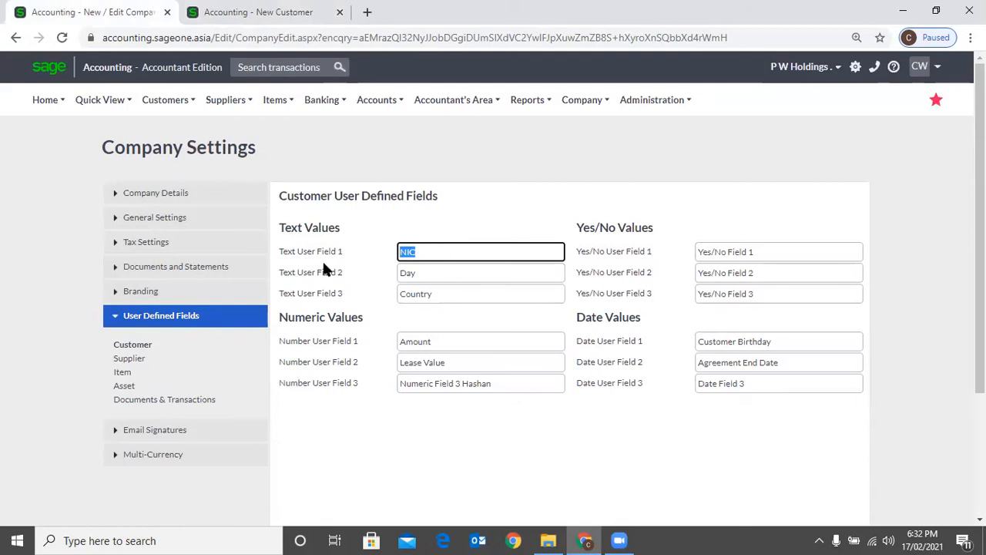
left_click(452, 248)
scroll(458, 245, "down", 1)
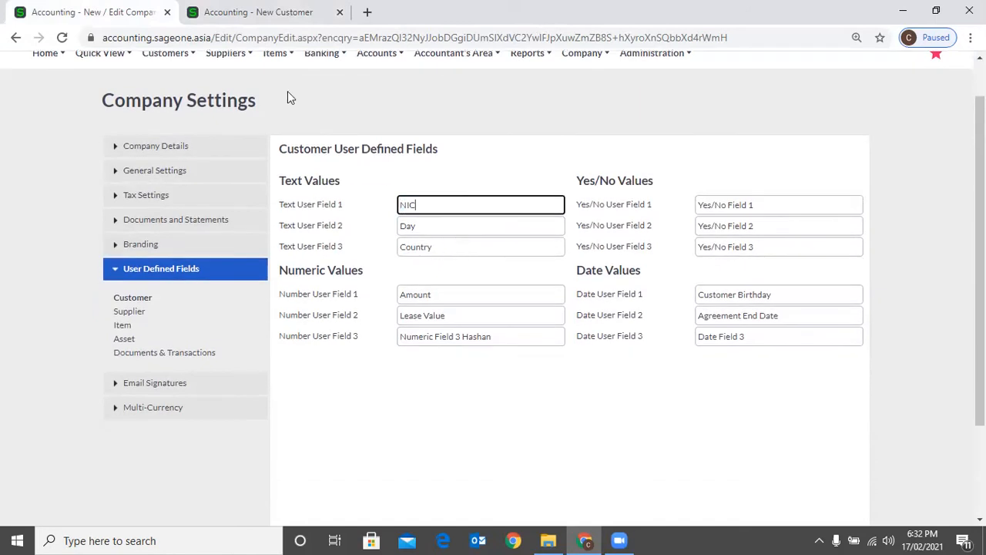
scroll(465, 221, "down", 1)
key("ctrl+Tab")
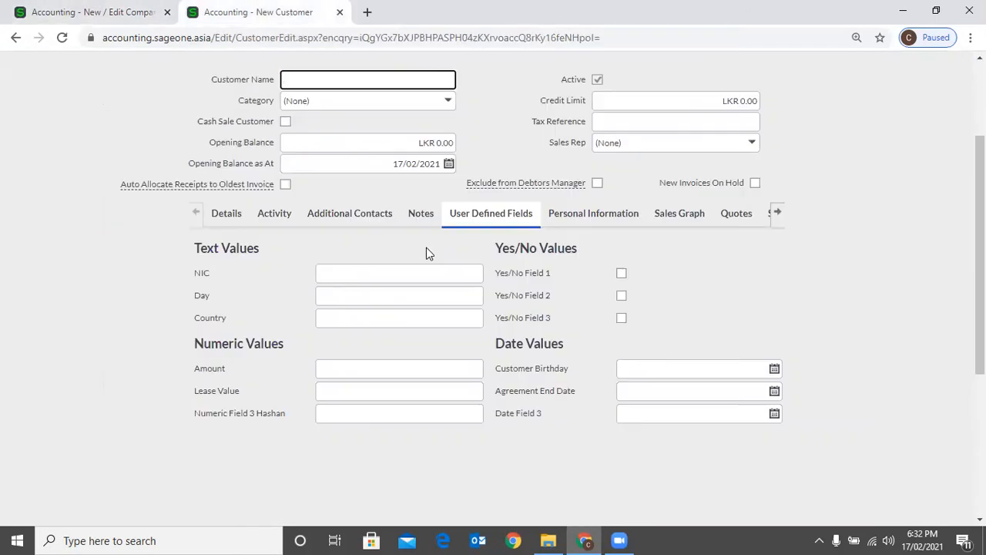
scroll(457, 246, "up", 2)
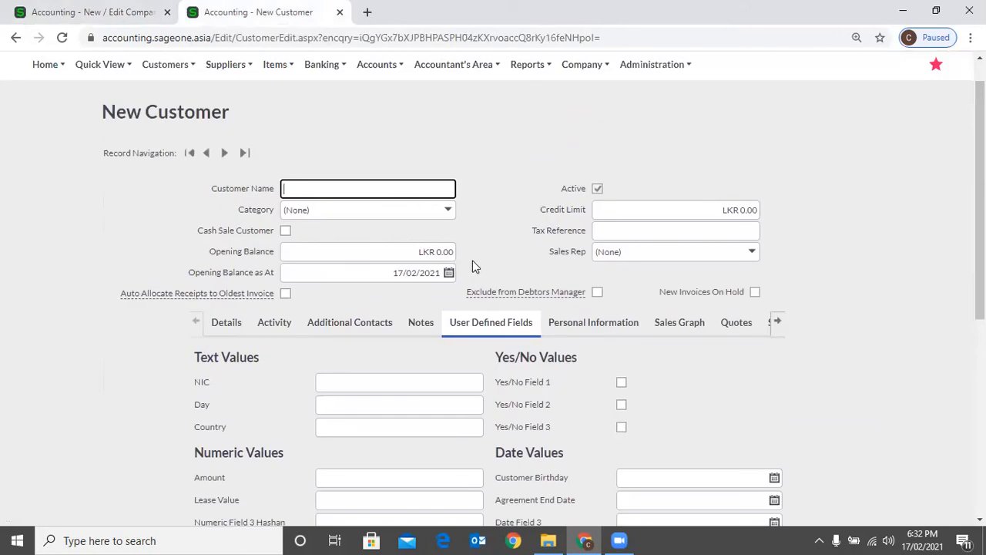
scroll(472, 260, "up", 1)
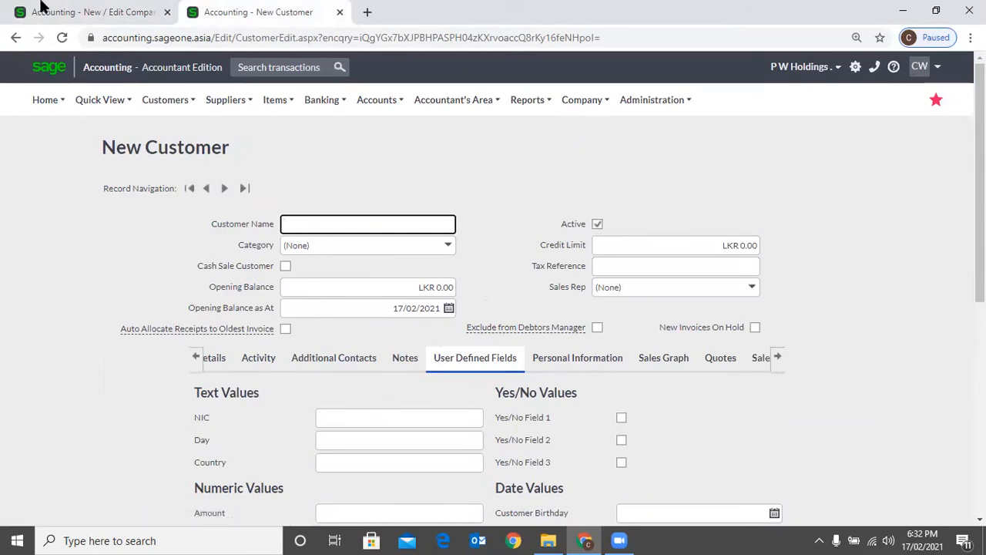
left_click(75, 14)
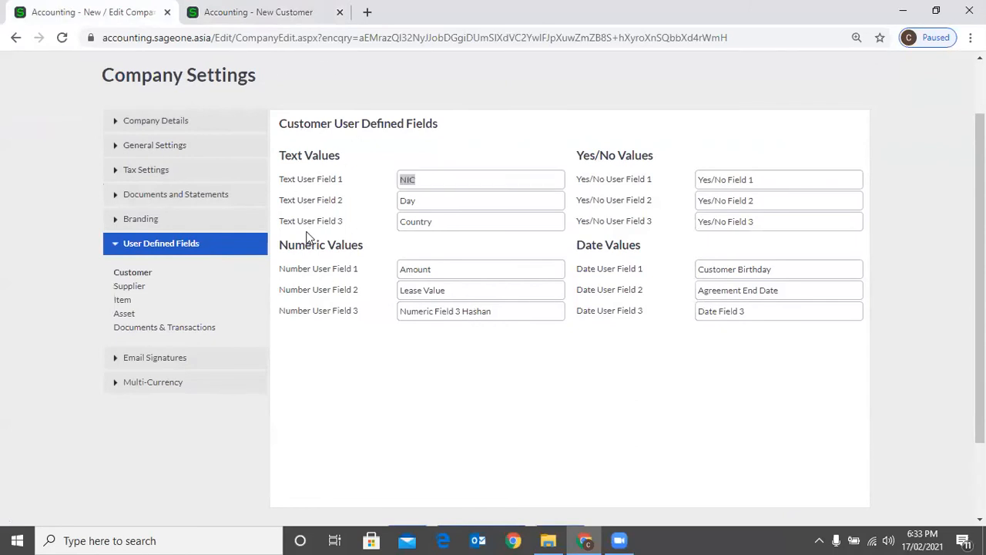
key("ctrl+Tab")
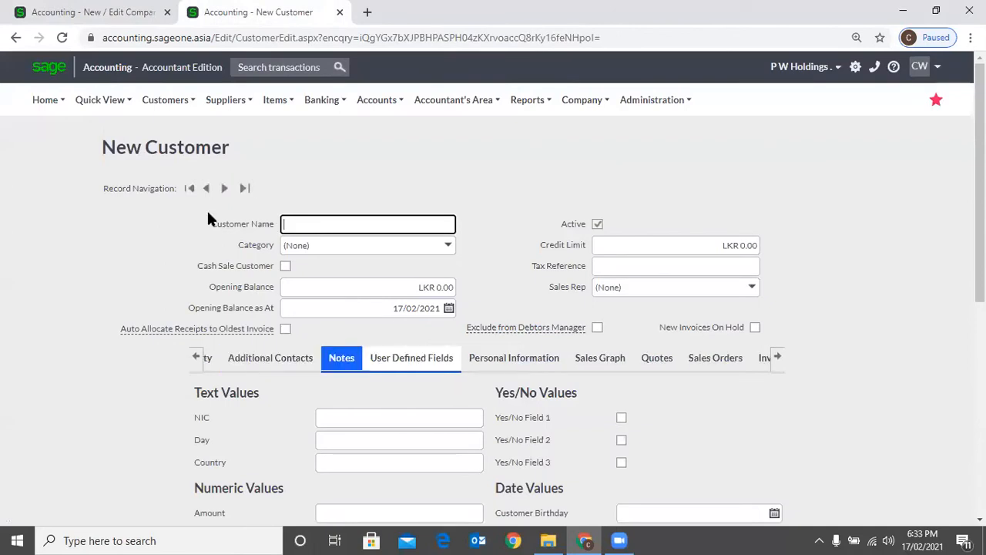
scroll(208, 215, "down", 3)
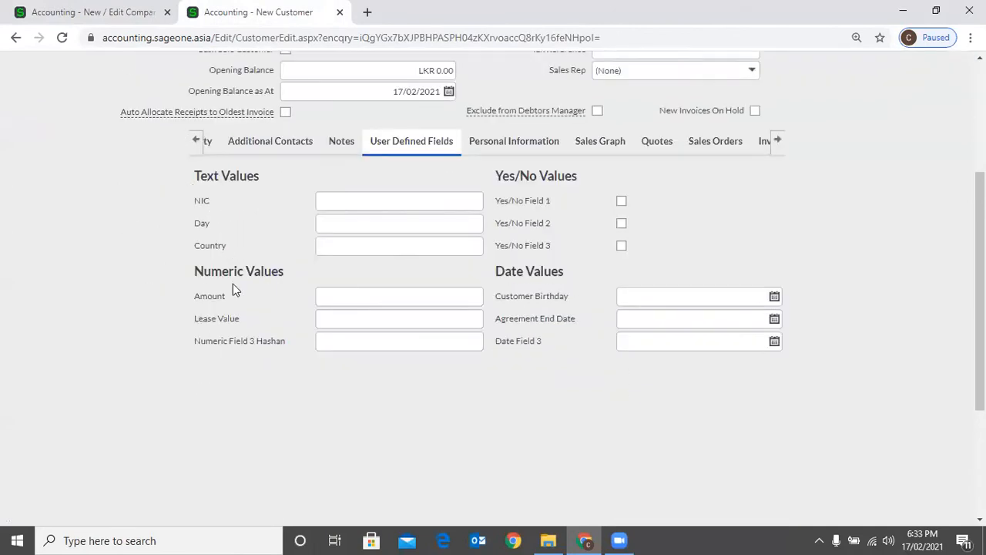
Step: View the supplier user defined fields in the company settings and on a new supplier form
key("ctrl+Tab")
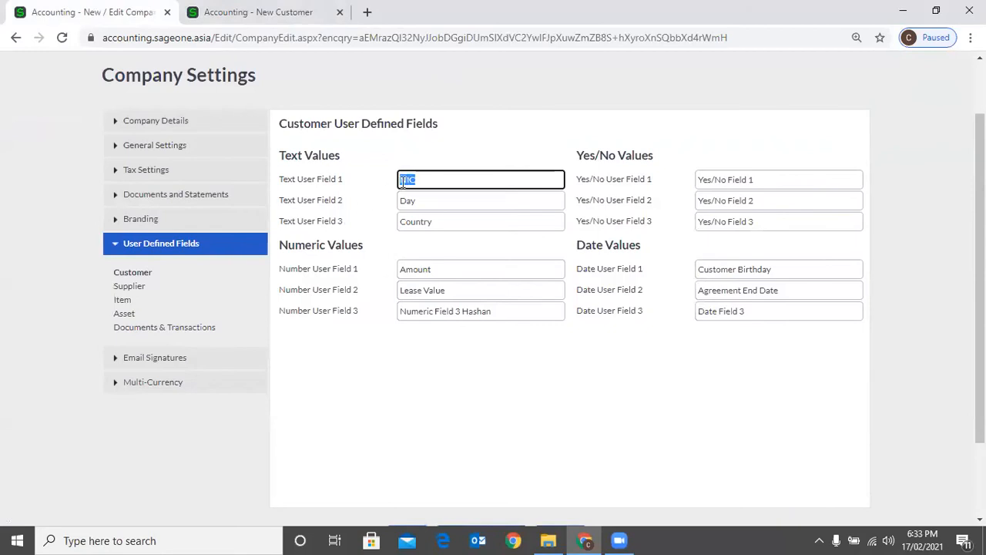
left_click(131, 288)
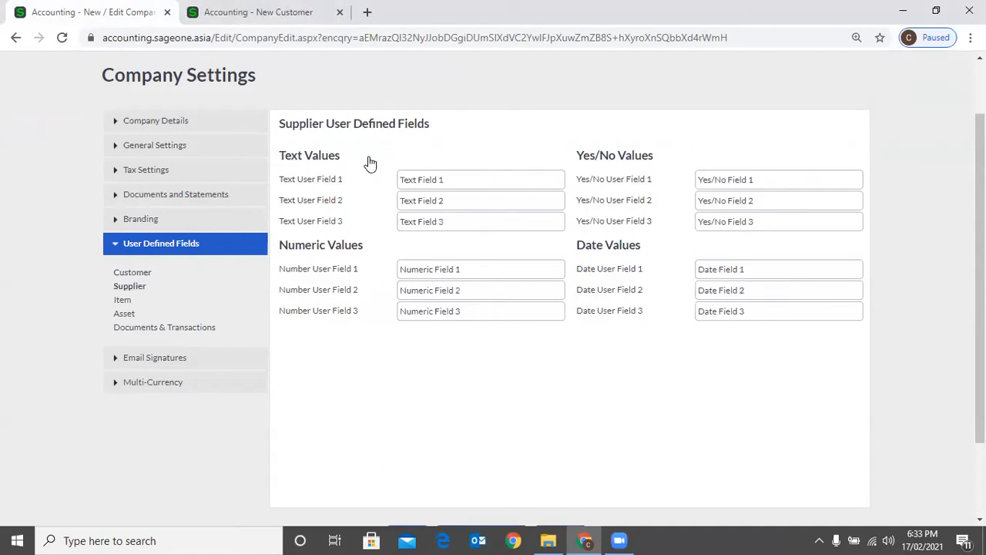
key("ctrl+Tab")
scroll(370, 163, "up", 3)
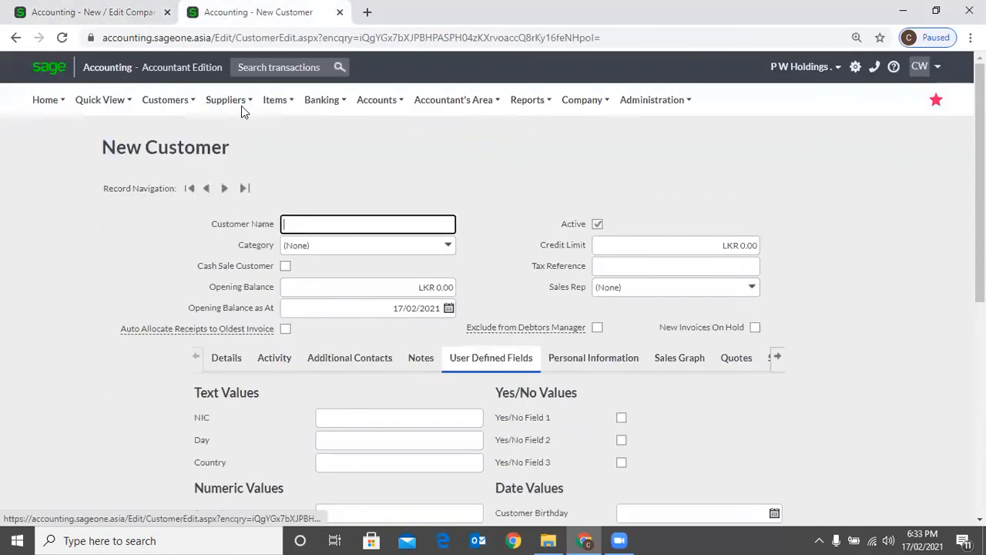
left_click(241, 106)
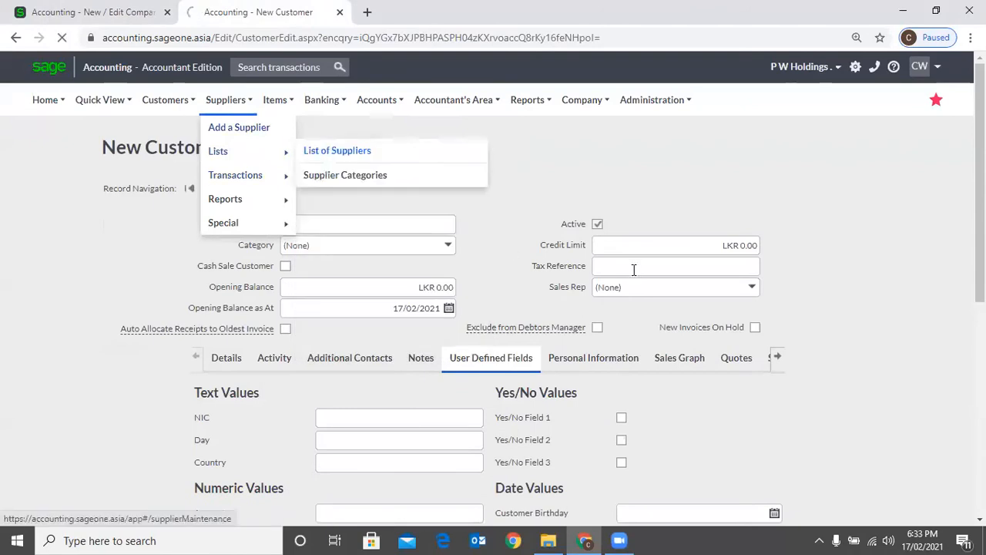
left_click(239, 127)
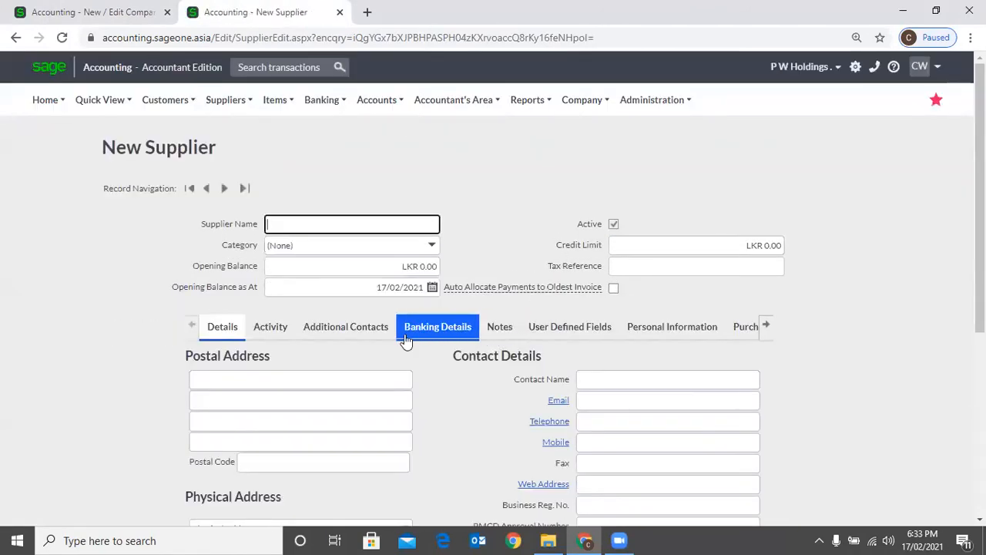
left_click(548, 334)
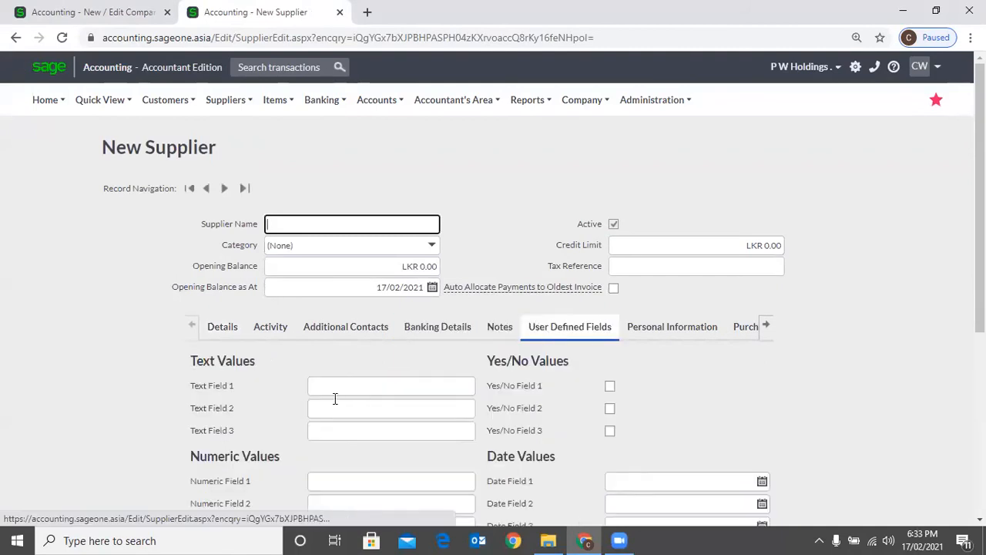
scroll(202, 278, "down", 2)
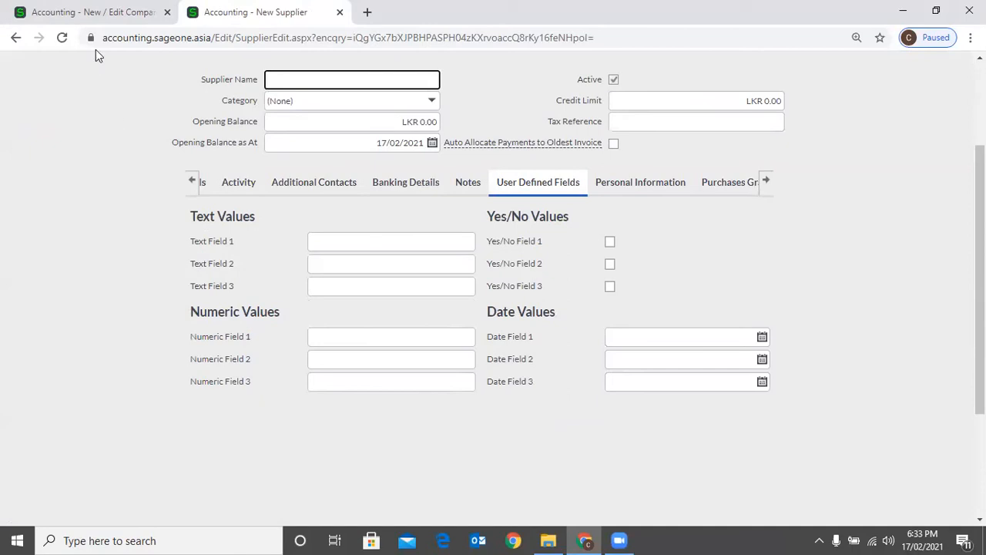
Step: Rename the supplier's Text User Field 1 as Cash Supplier, save the company settings, and check the field on the new supplier form
left_click(104, 14)
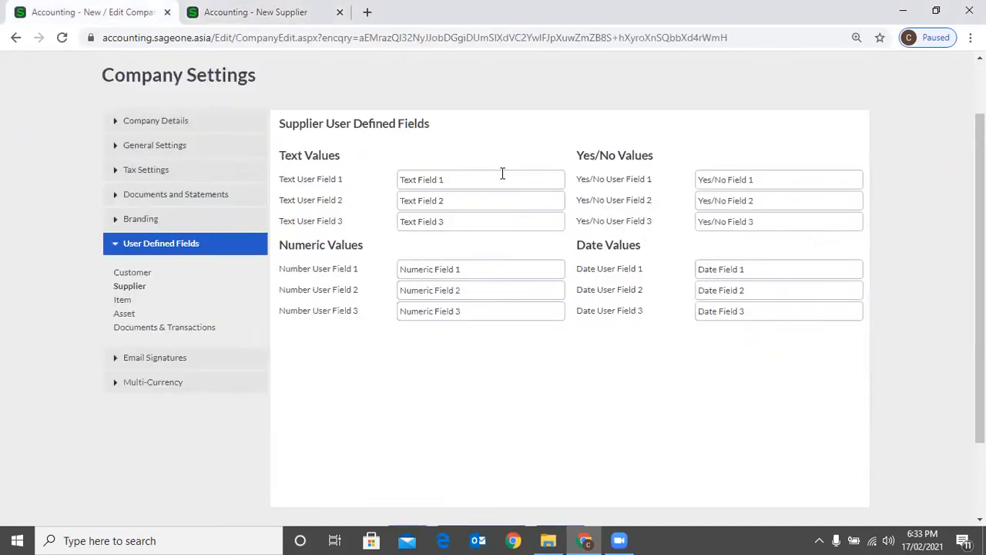
triple_click(497, 176)
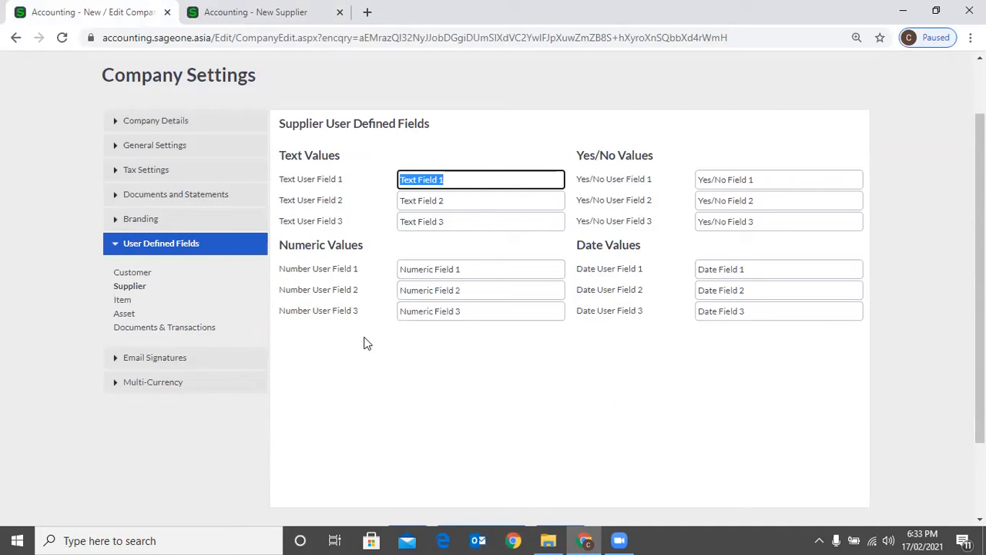
type("Cash SUpplier")
key("Left")
key("Left")
key("Left")
key("Left")
key("Left")
key("Left")
key("Left")
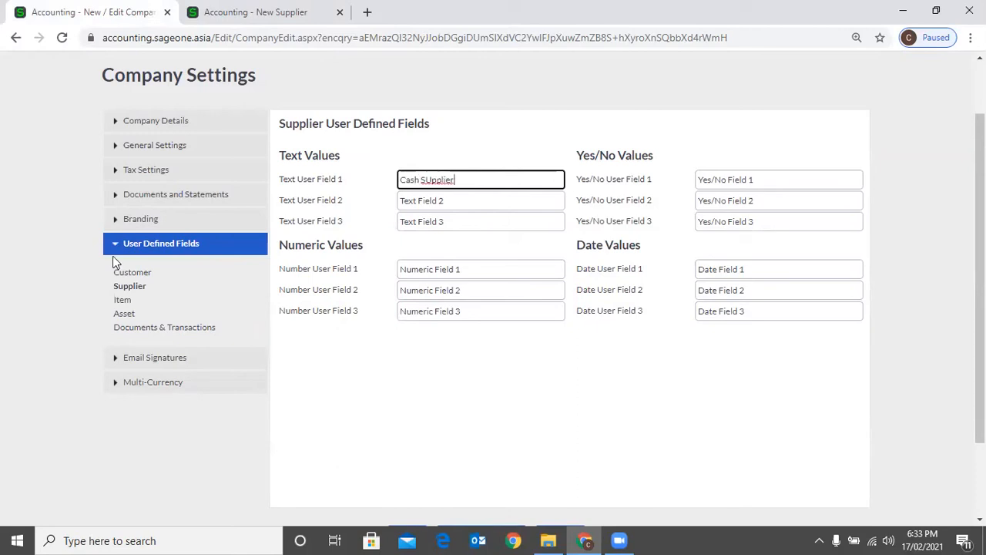
key("BackSpace")
type("u")
scroll(306, 315, "down", 1)
scroll(306, 314, "down", 3)
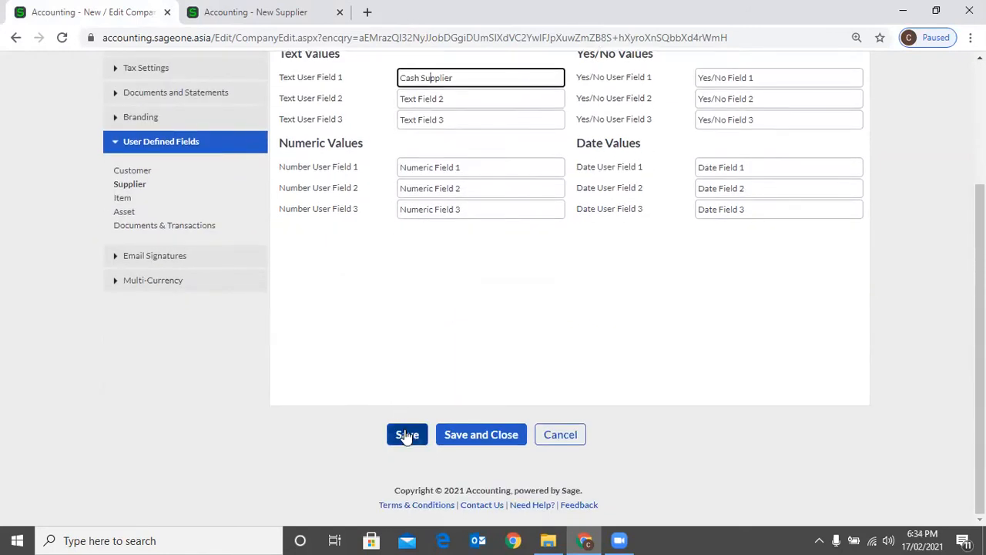
left_click(407, 432)
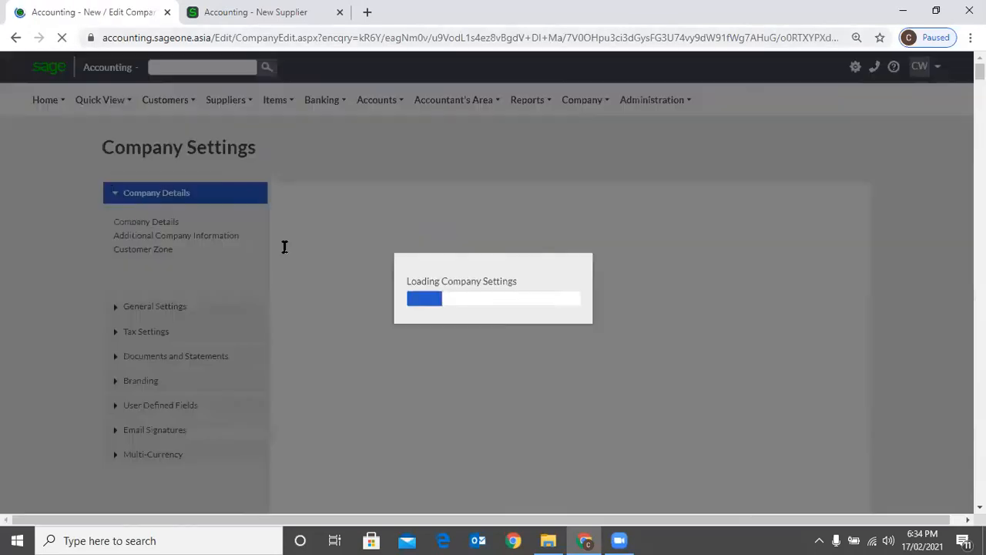
key("ctrl+Tab")
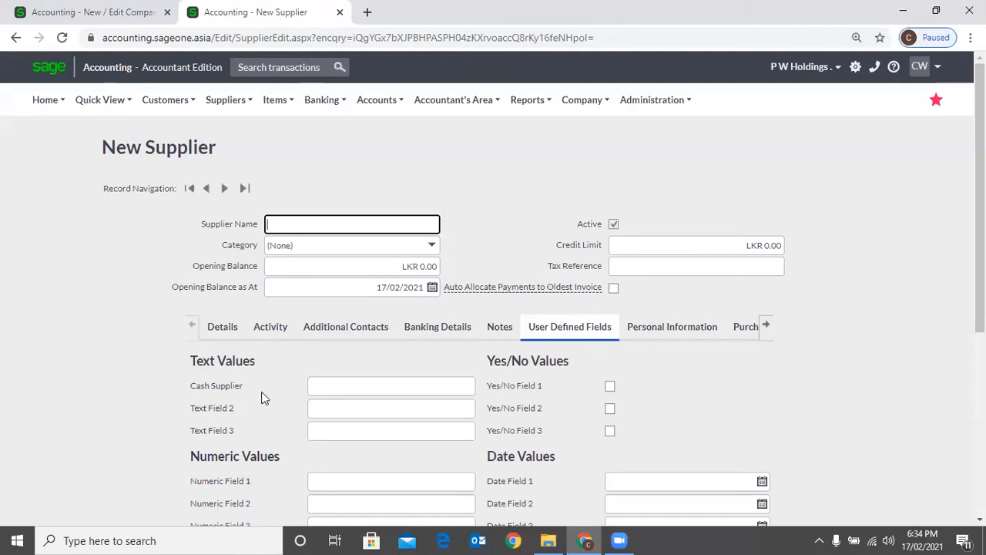
Step: View the item user defined fields in the company settings and on a new item form
left_click(99, 12)
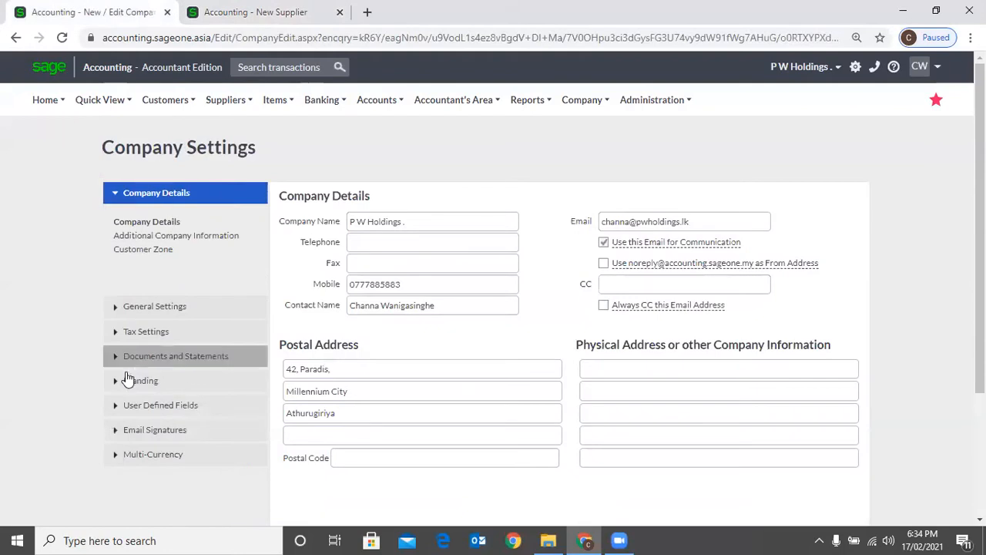
left_click(143, 405)
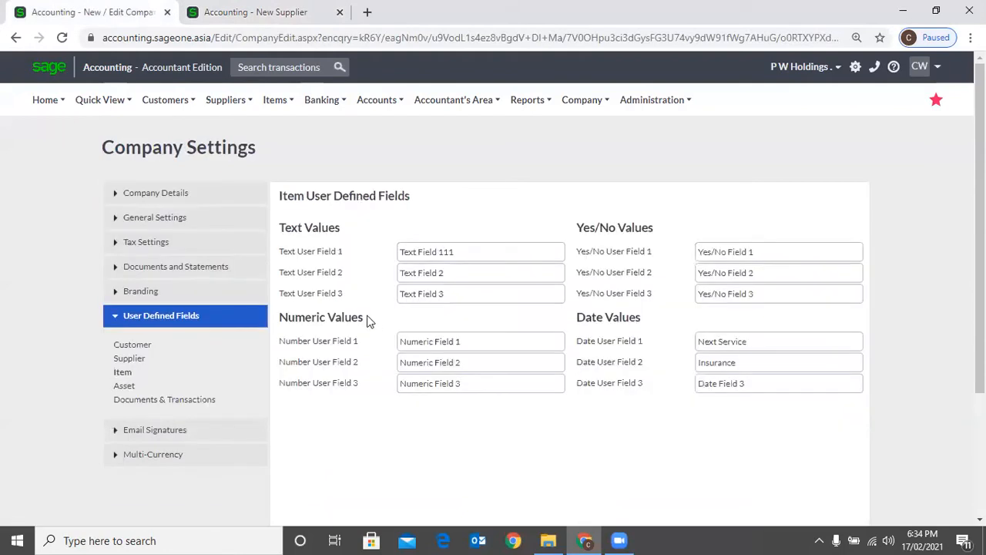
left_click(275, 99)
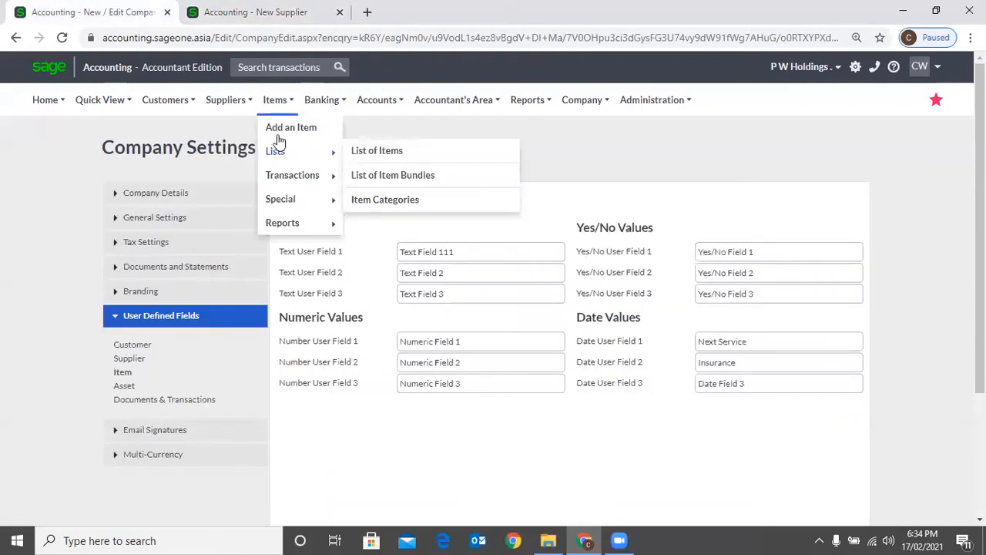
left_click(277, 135)
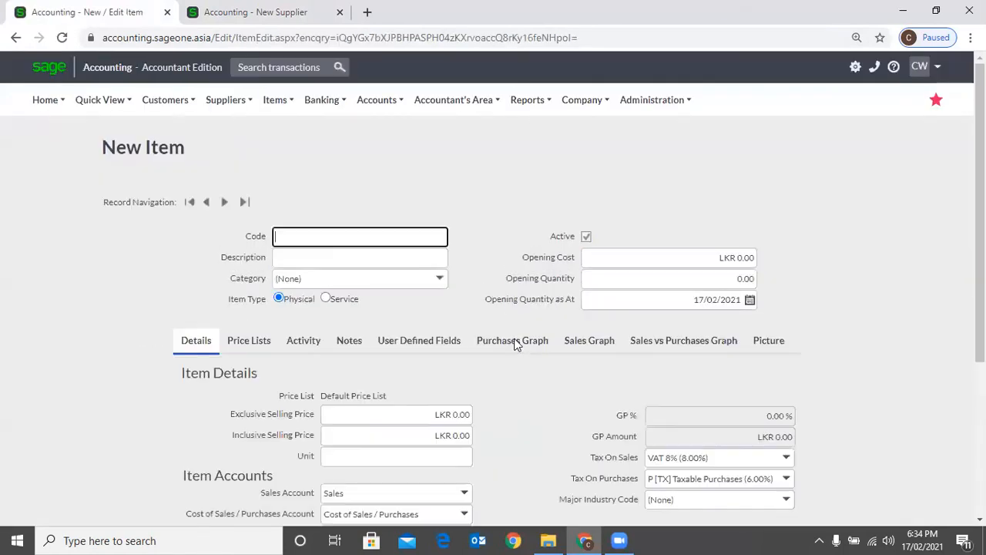
left_click(417, 344)
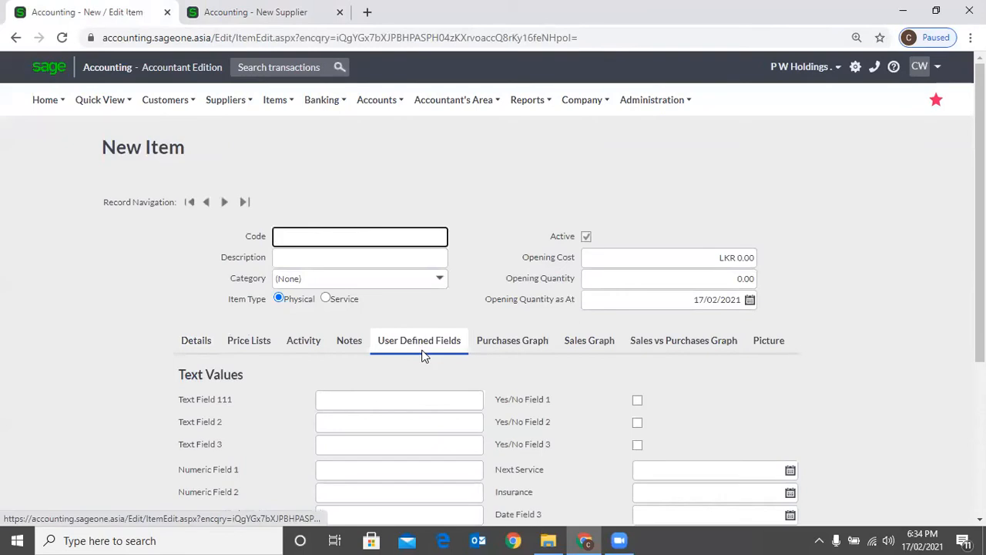
scroll(454, 350, "down", 2)
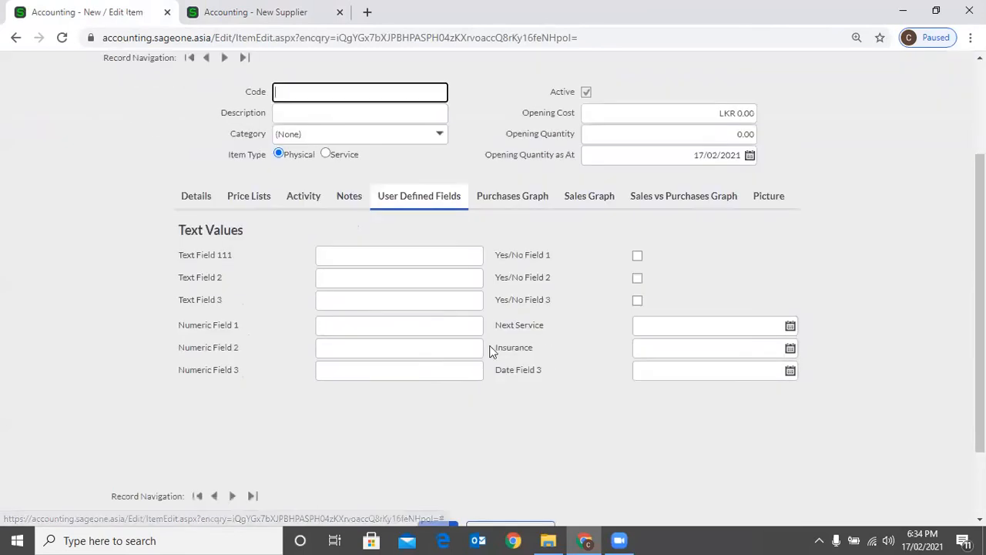
Step: Reopen the user defined fields section of the company settings and replace the new supplier form with a new item form
left_click(176, 22)
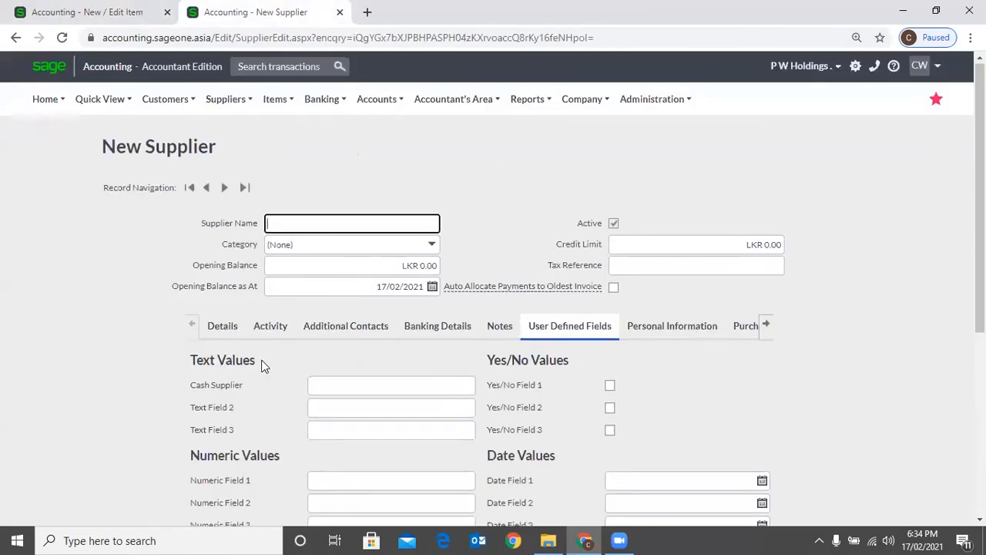
scroll(261, 363, "down", 1)
left_click(77, 12)
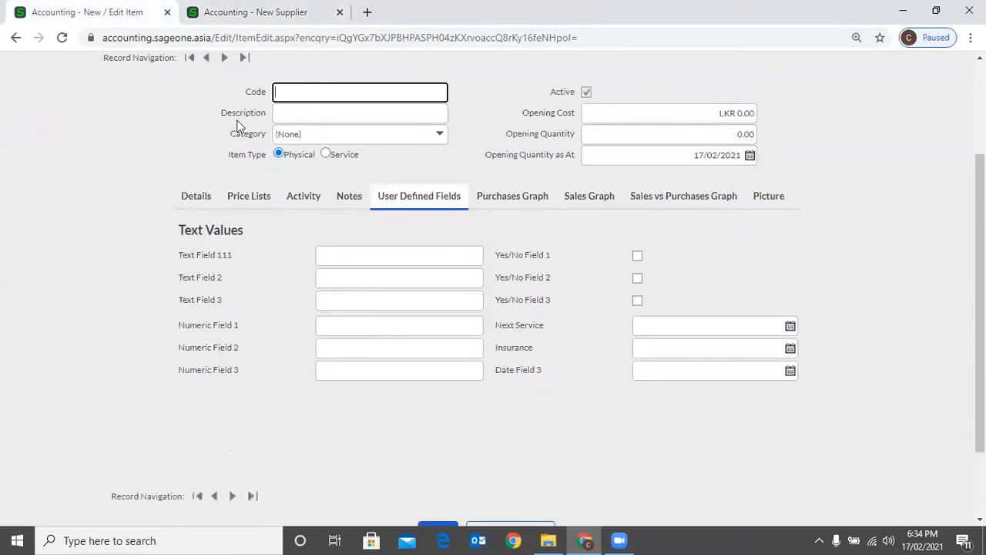
scroll(541, 114, "up", 2)
mouse_move(542, 112)
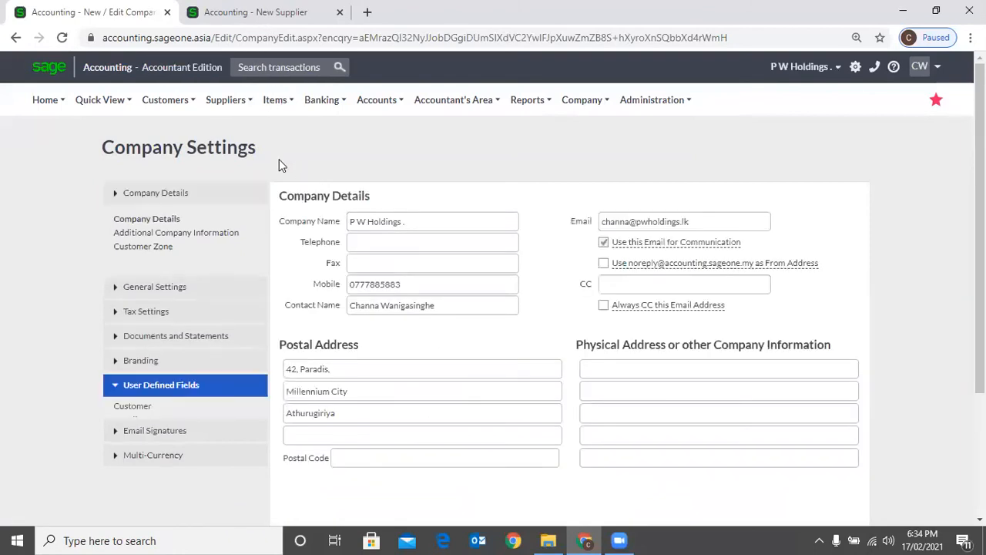
key("ctrl+Tab")
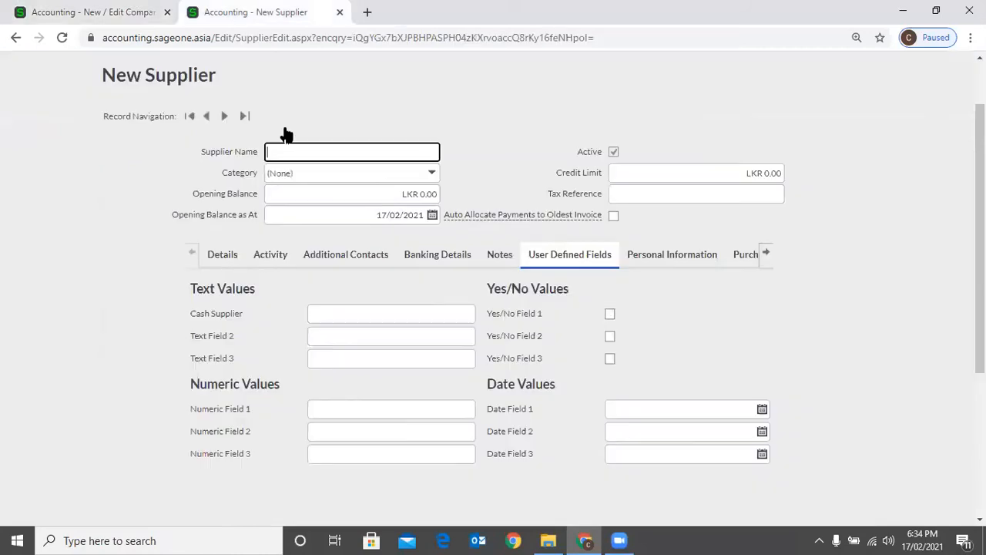
scroll(406, 207, "down", 1)
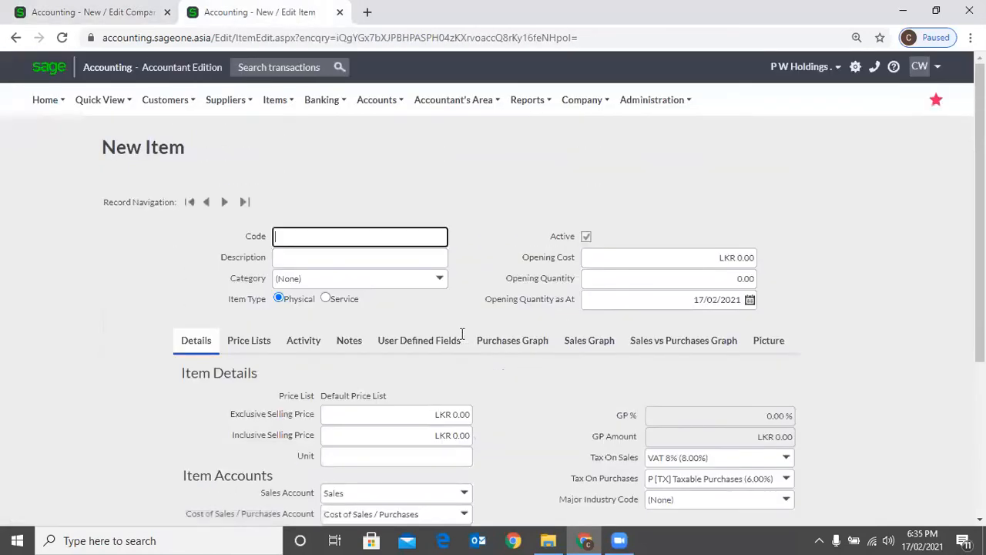
Step: View the new item's user defined fields, and compare the asset fields in the company settings with those on a new asset form
left_click(401, 309)
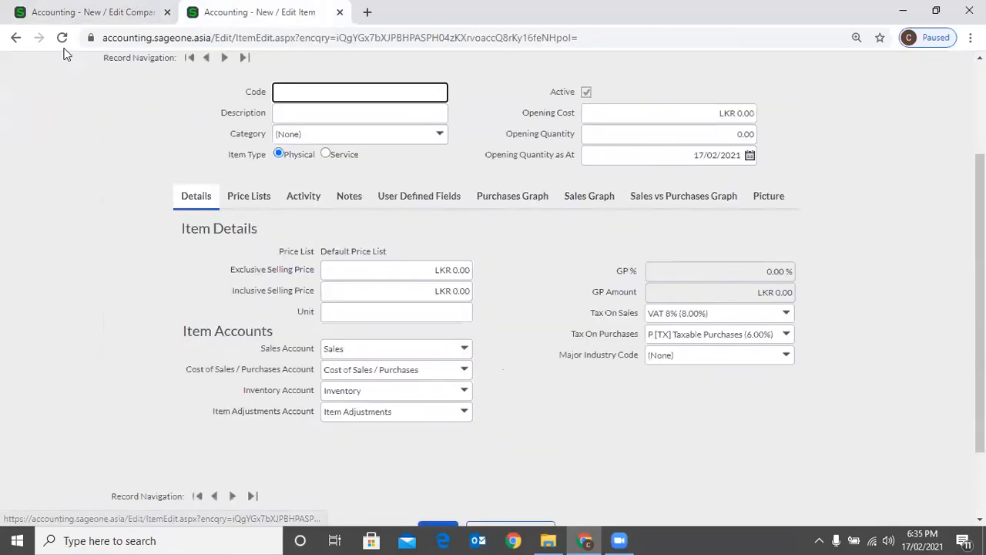
left_click(69, 17)
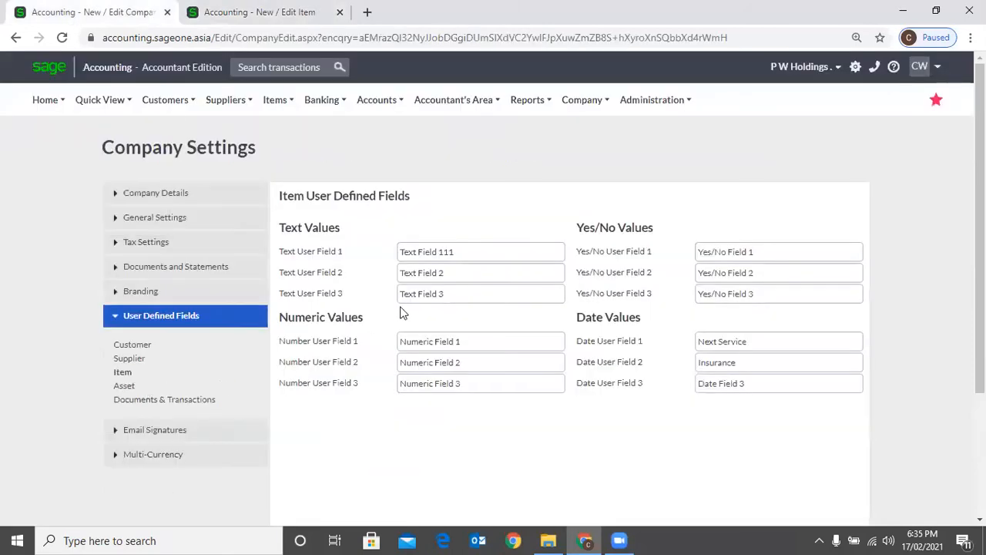
left_click(124, 386)
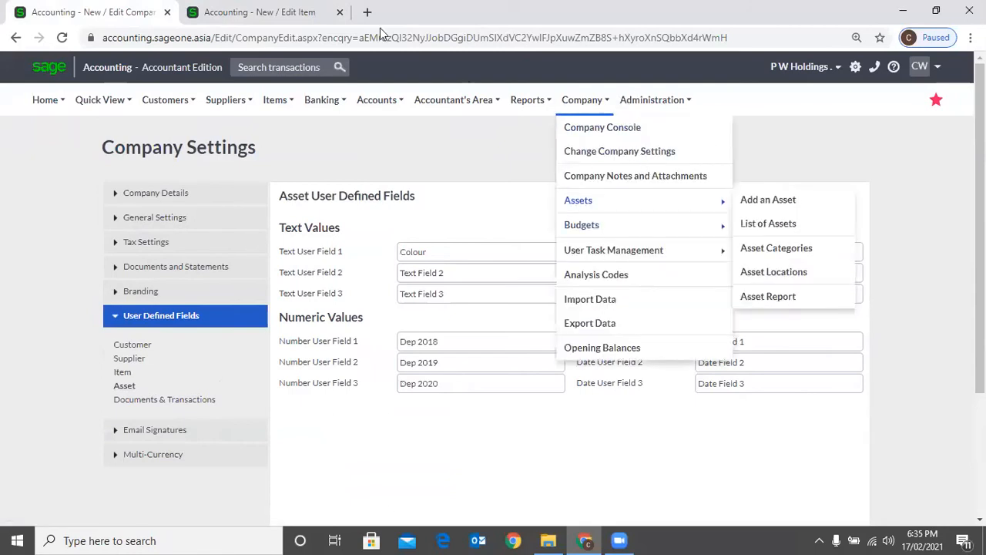
mouse_move(584, 115)
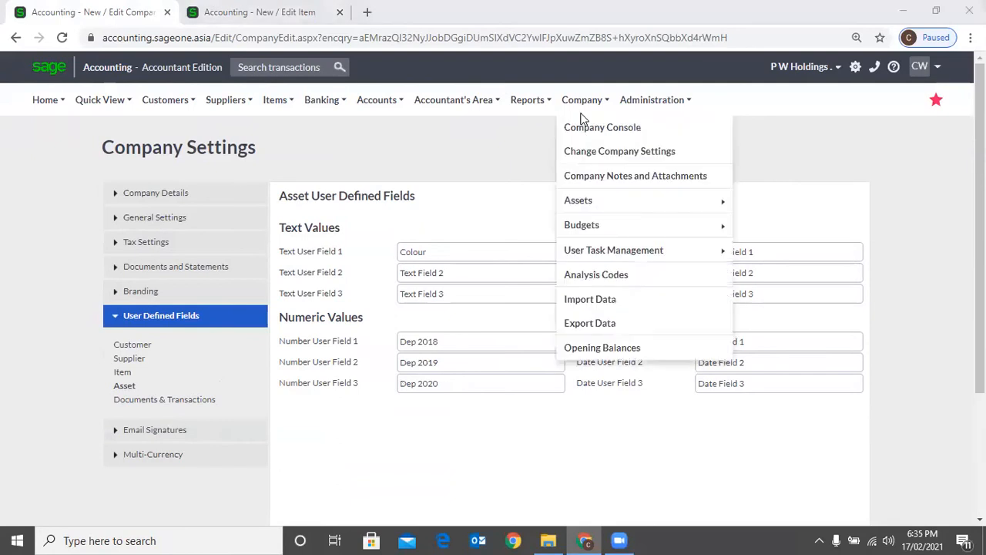
left_click(801, 204)
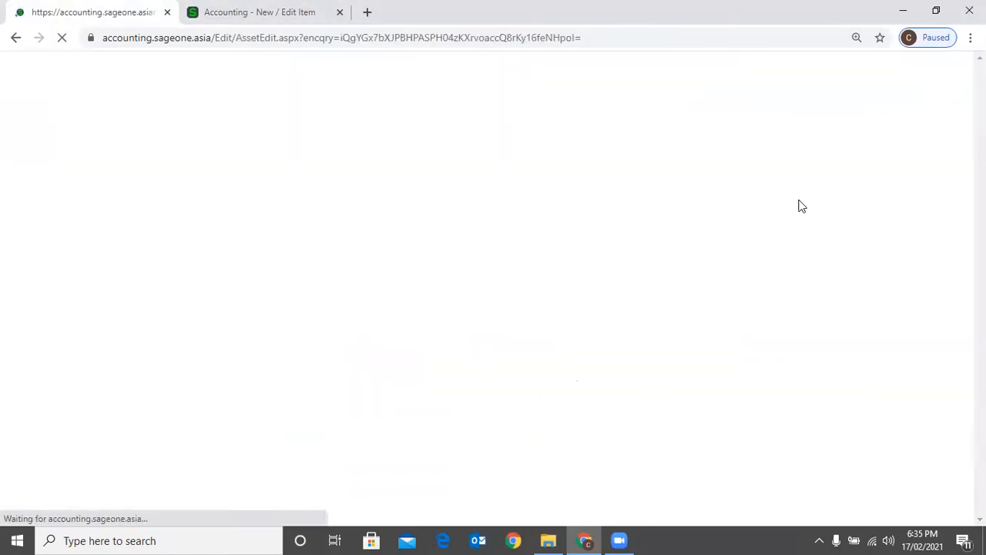
scroll(171, 270, "down", 3)
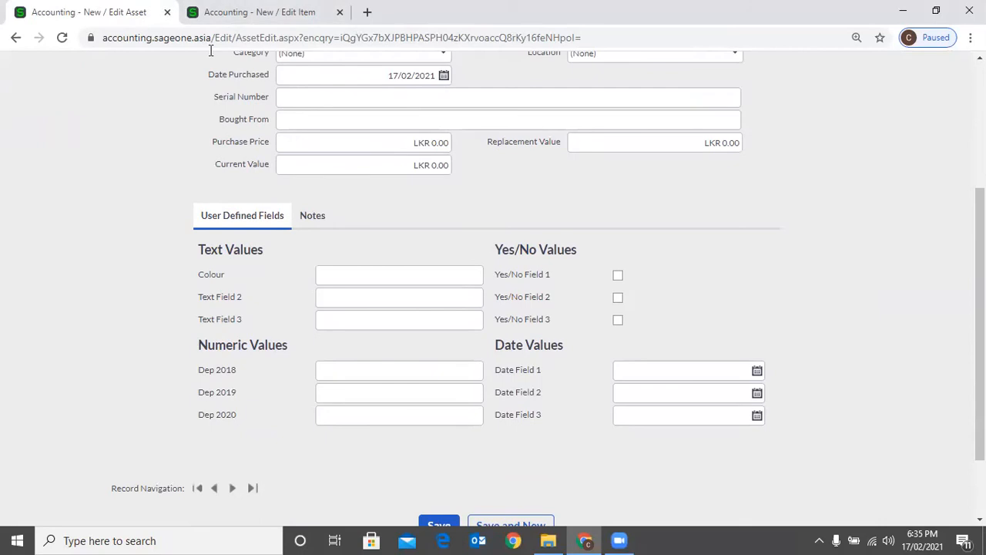
left_click(231, 12)
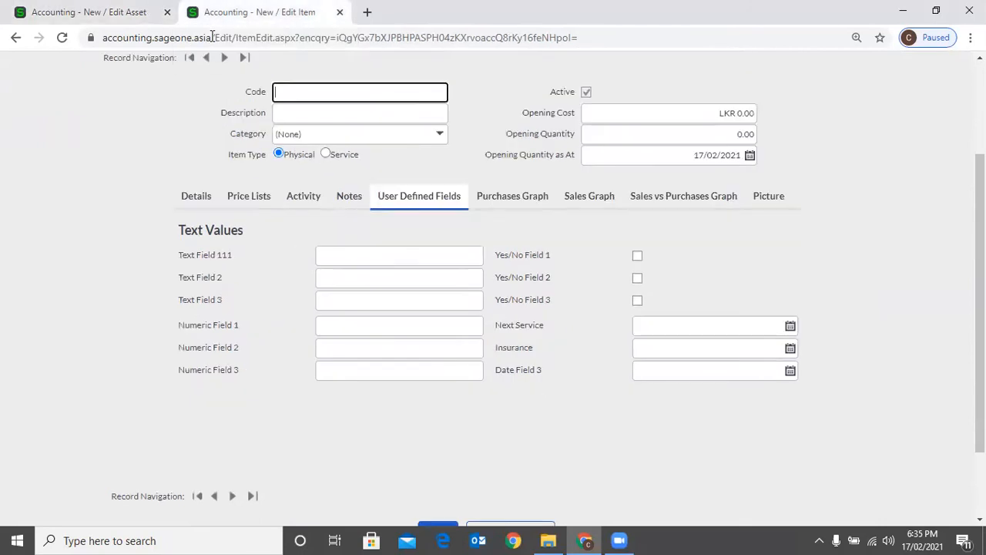
left_click(127, 10)
scroll(288, 235, "up", 3)
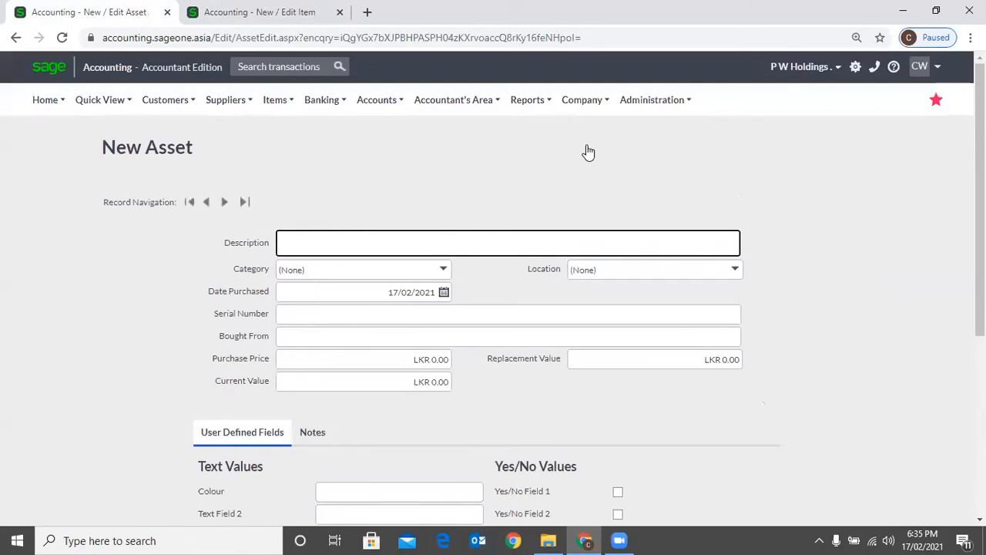
Step: Reopen the company settings and view the user defined fields for documents and transactions
left_click(590, 157)
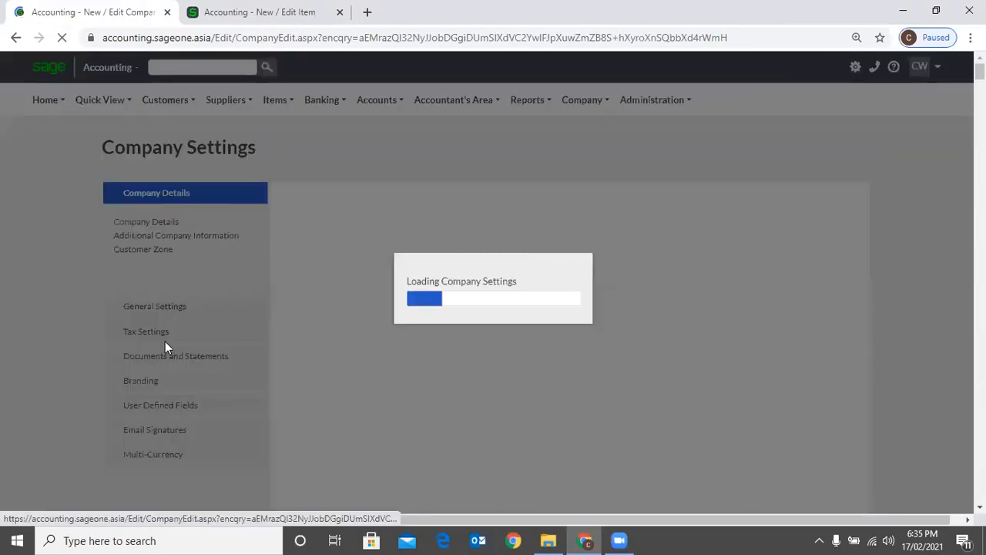
left_click(158, 405)
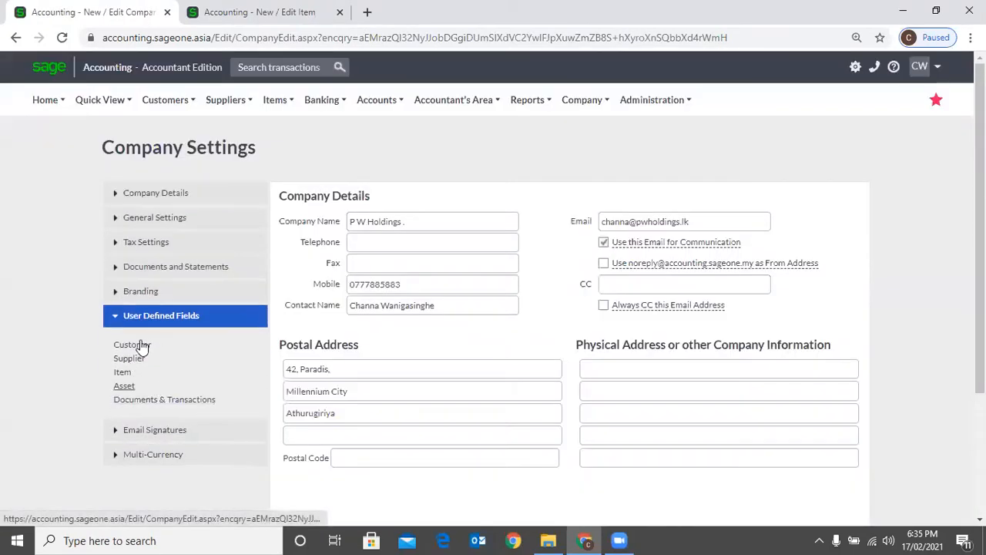
left_click(205, 403)
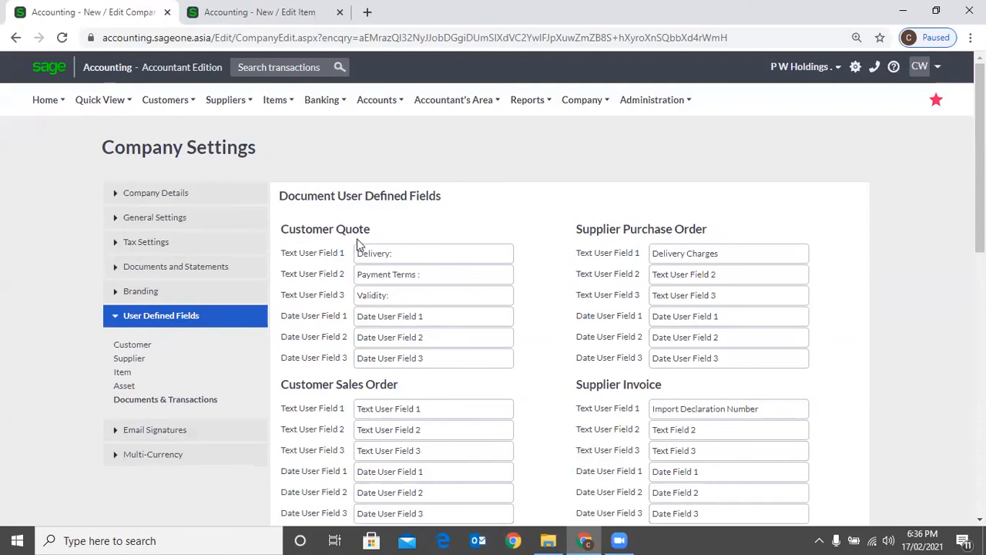
Step: Replace the new item form with a new customer quote and show the quote's user defined fields
left_click(260, 12)
scroll(274, 185, "up", 2)
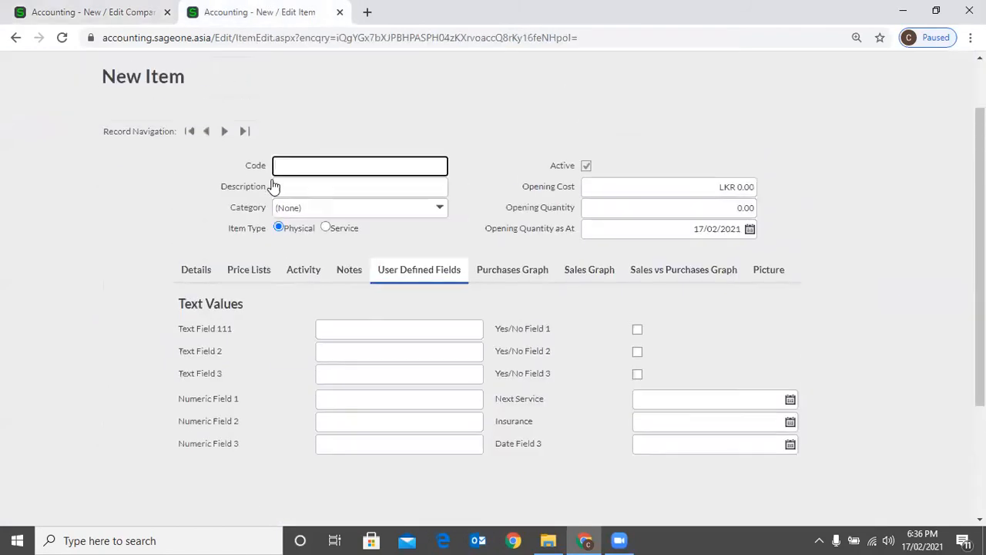
scroll(273, 186, "up", 2)
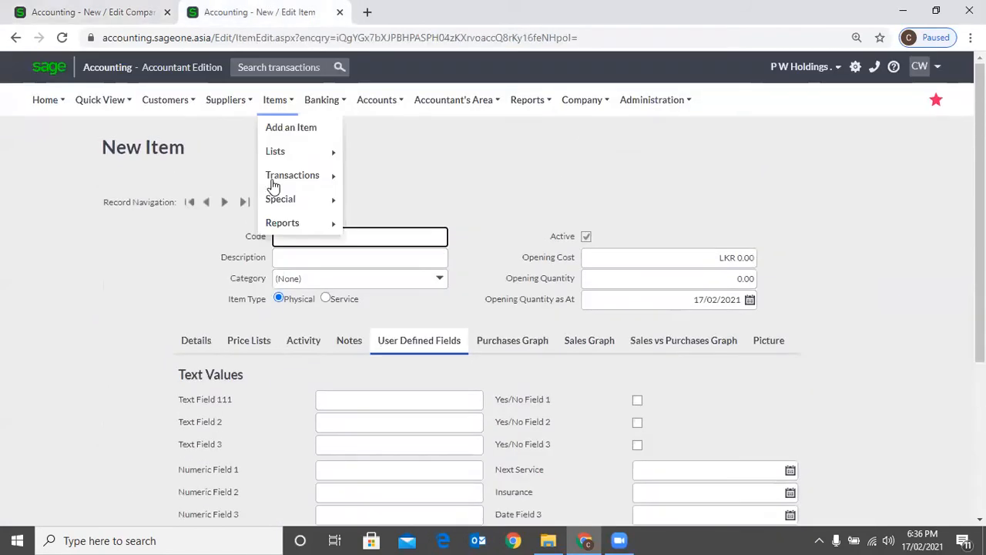
left_click(273, 185)
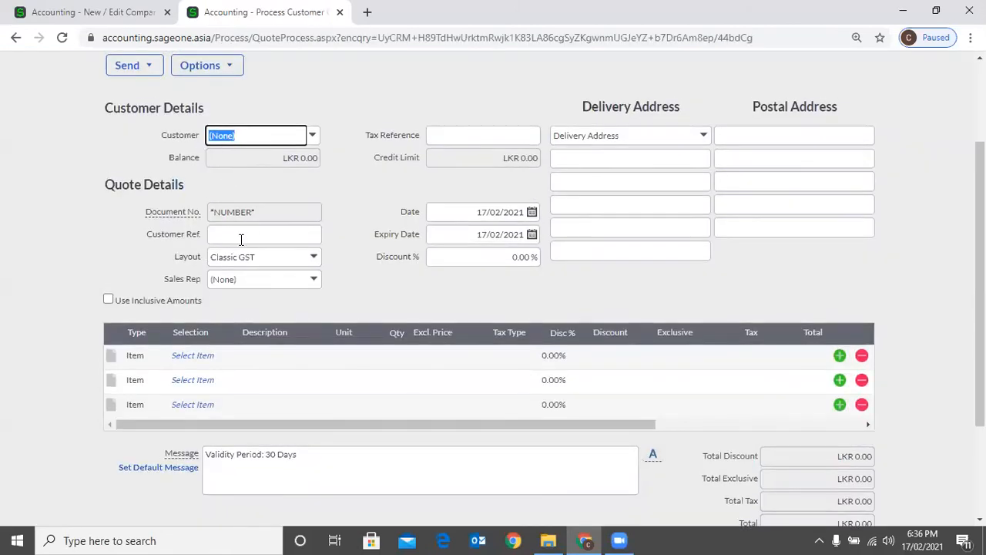
left_click(305, 235)
left_click(355, 295)
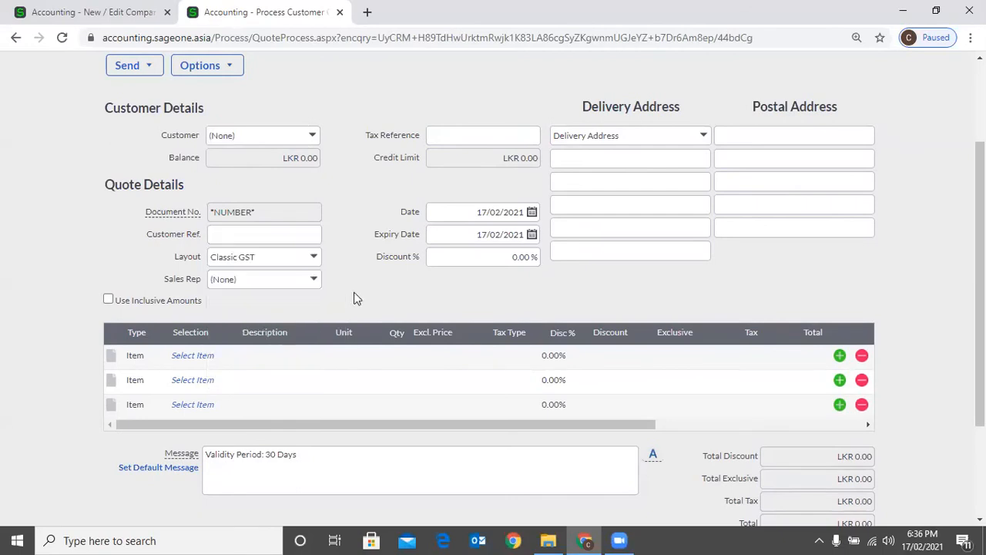
scroll(321, 195, "down", 2)
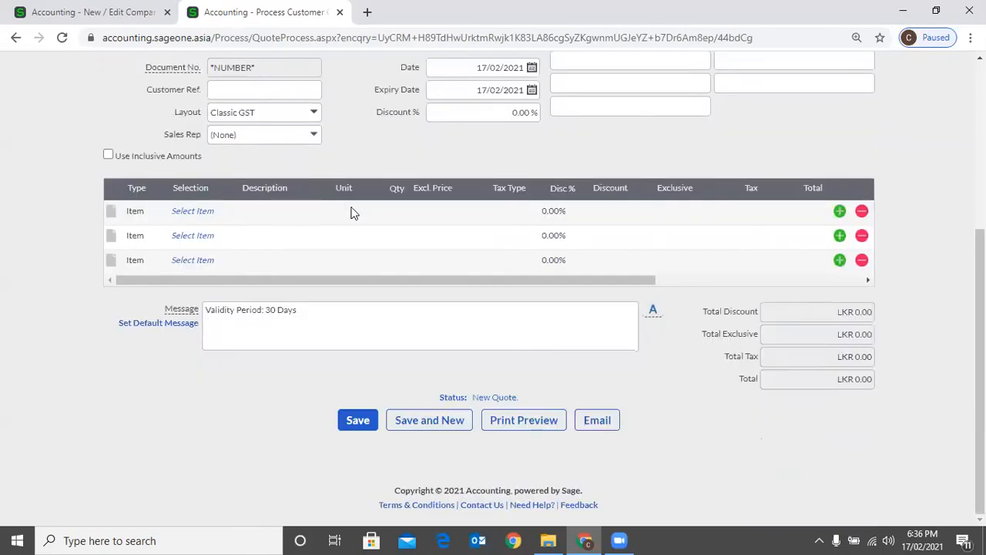
scroll(352, 216, "up", 2)
scroll(353, 218, "up", 2)
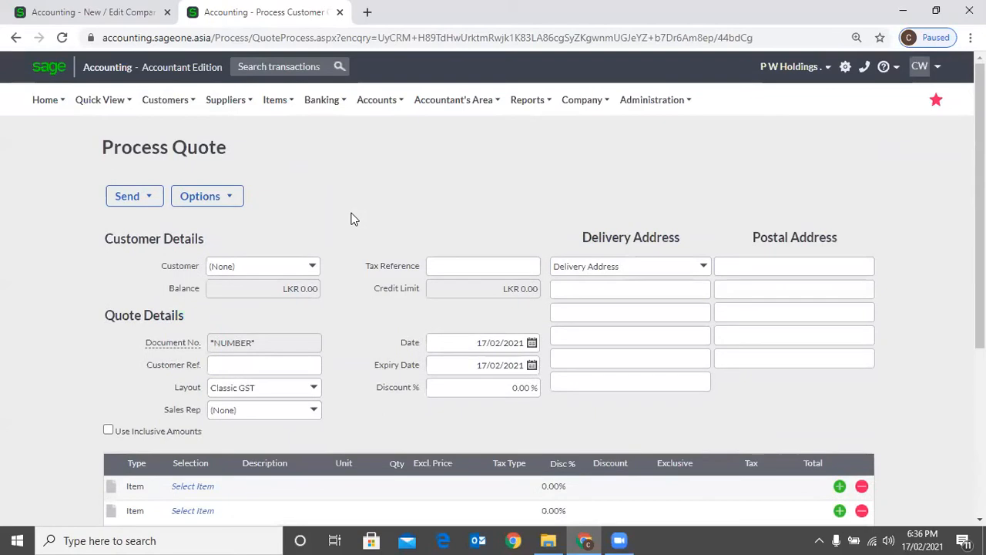
left_click(216, 202)
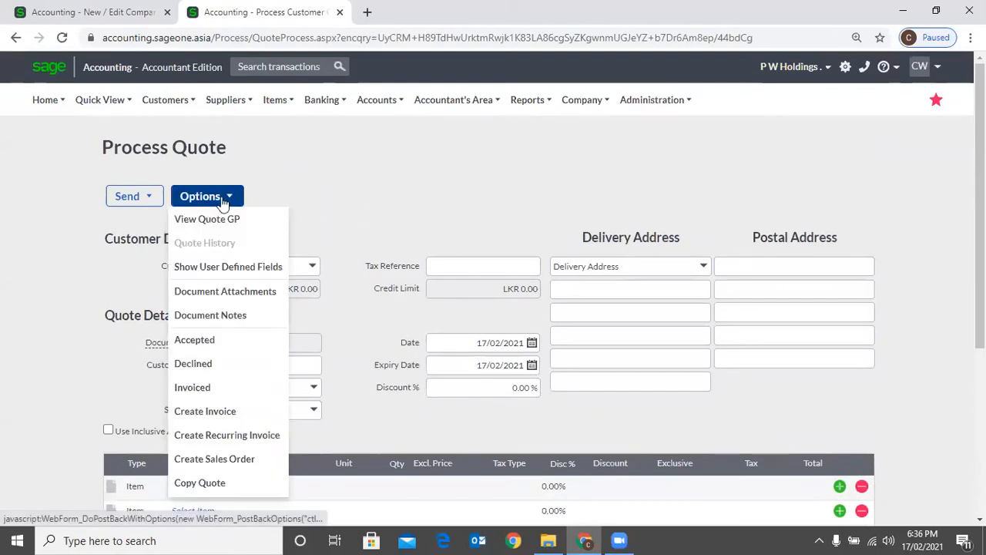
left_click(236, 271)
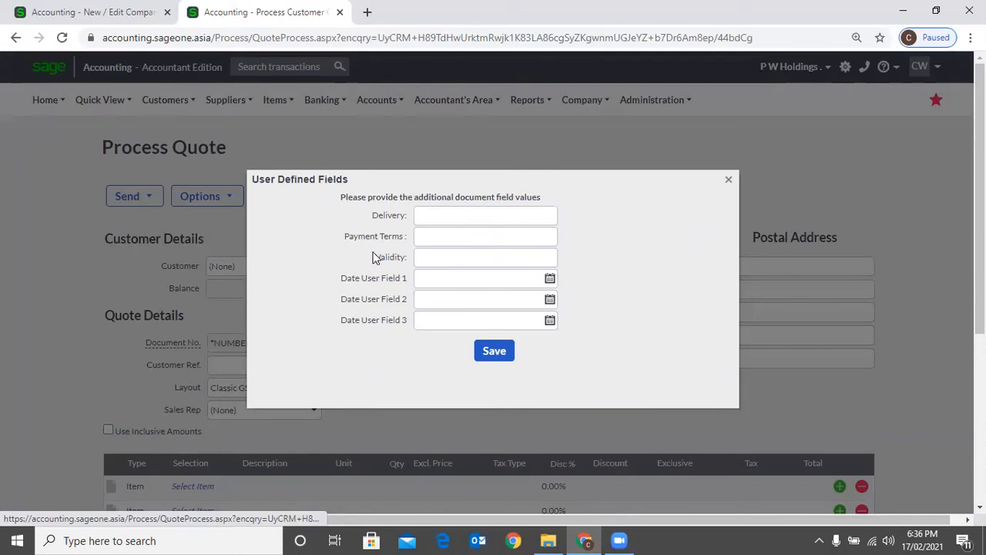
Step: Check the supplier purchase order fields in the company settings and show the user defined fields on a new purchase order
left_click(78, 17)
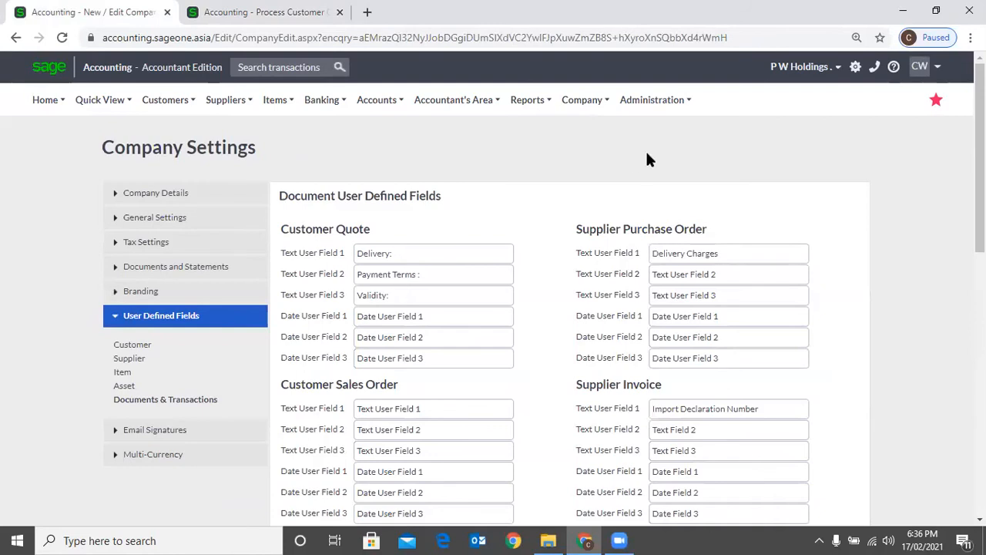
scroll(648, 158, "down", 1)
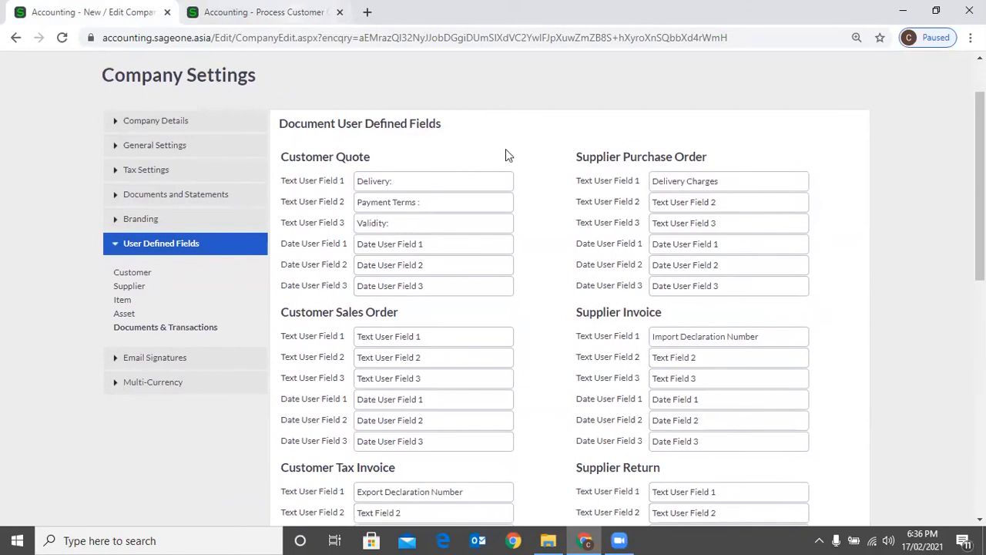
key("ctrl+Tab")
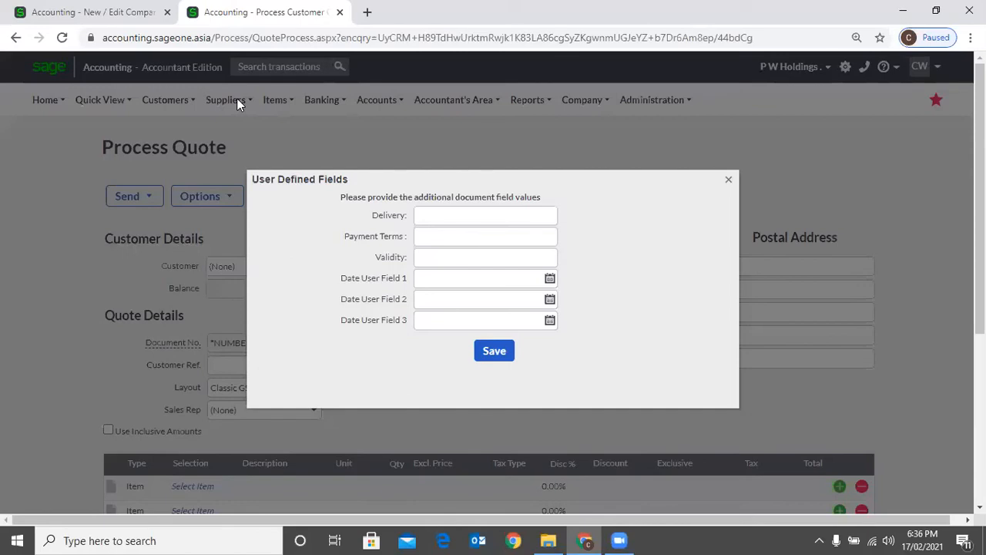
left_click(392, 171)
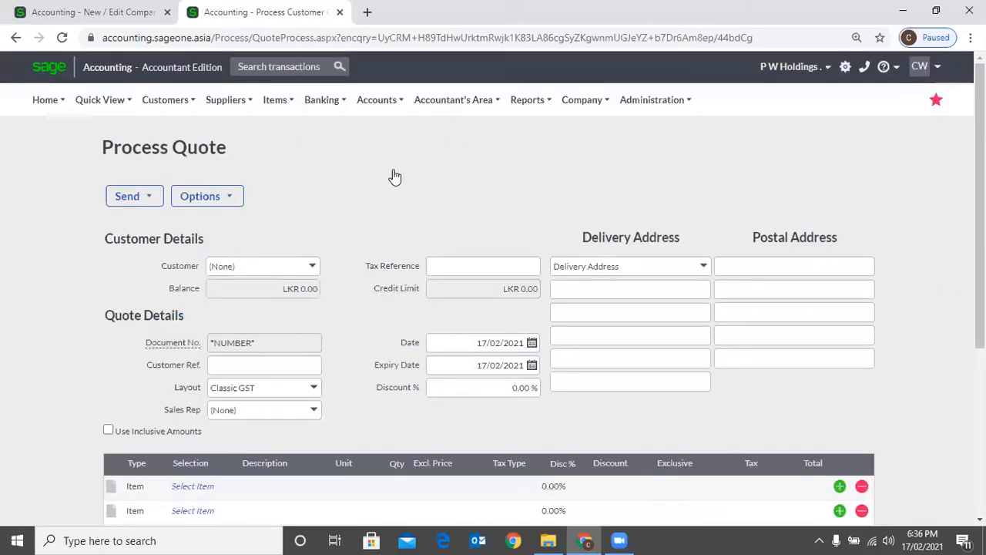
left_click(229, 99)
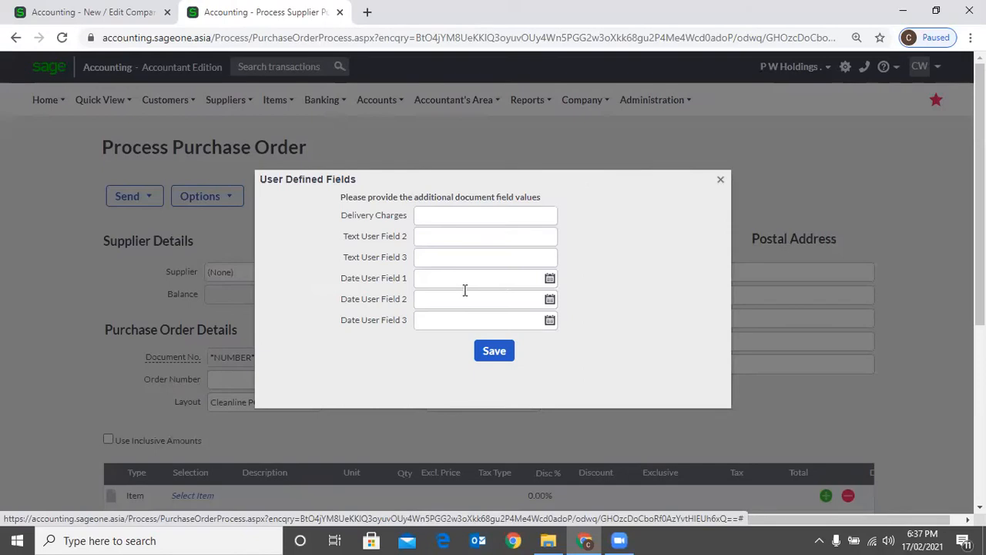
Step: Look through the document user defined fields in the company settings and open the email signatures section
left_click(108, 12)
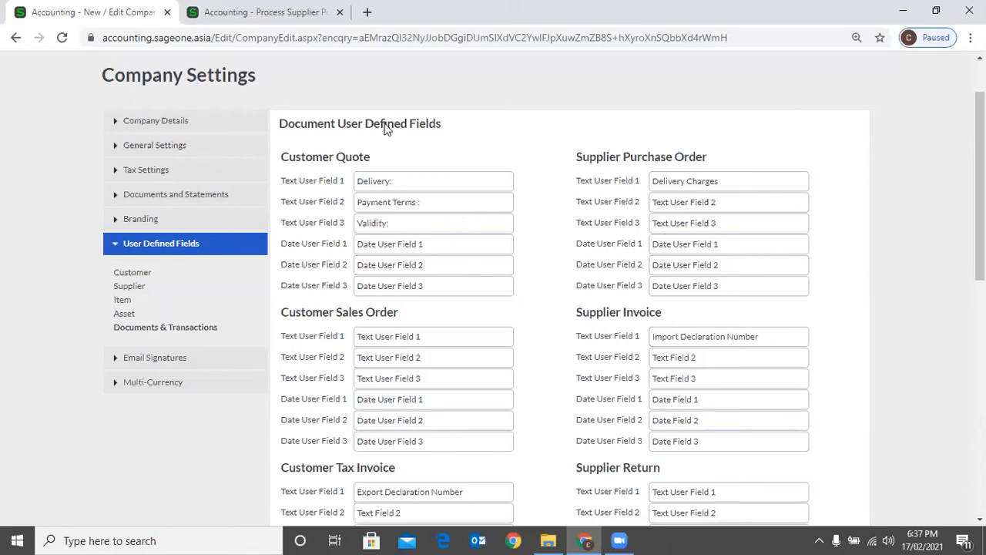
scroll(387, 131, "down", 15)
scroll(379, 136, "up", 15)
left_click(226, 357)
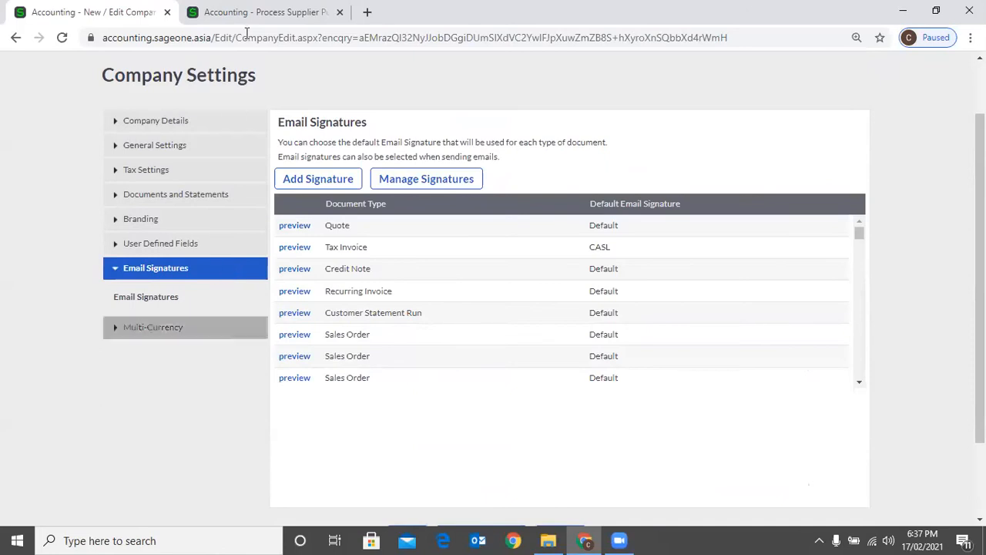
scroll(226, 273, "up", 1)
Step: Open the customer tax invoice list and examine the signature and message in the first invoice's email form
left_click(250, 13)
mouse_move(168, 100)
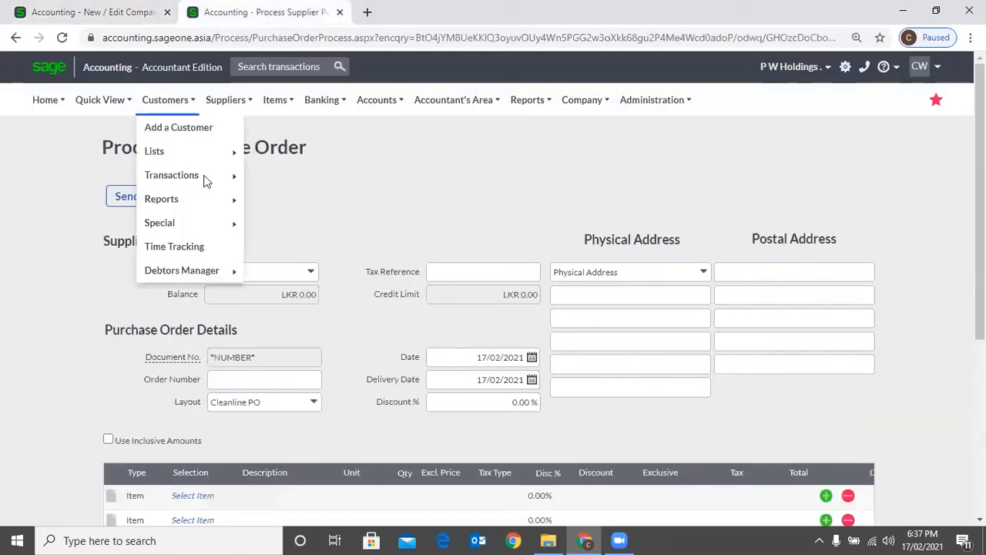
mouse_move(205, 176)
left_click(300, 223)
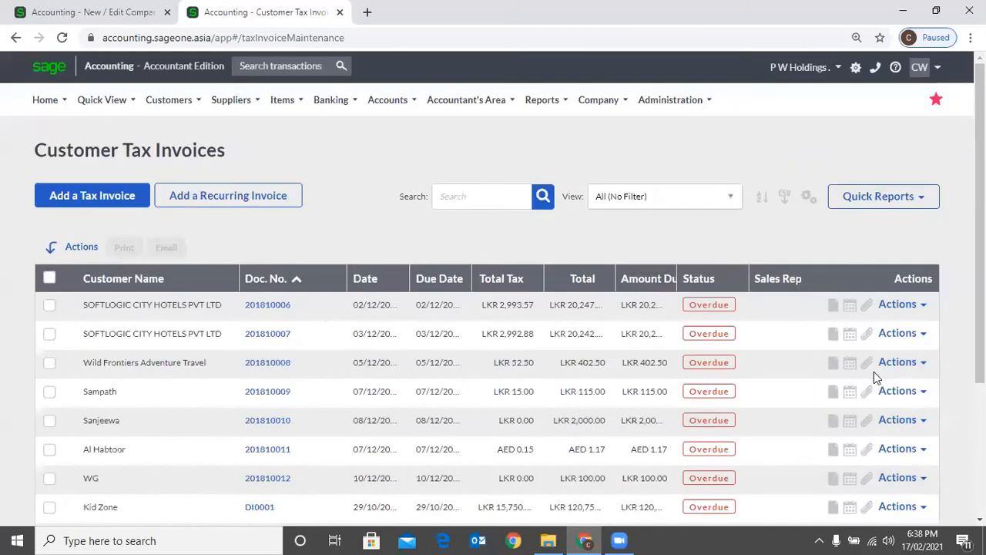
left_click(852, 371)
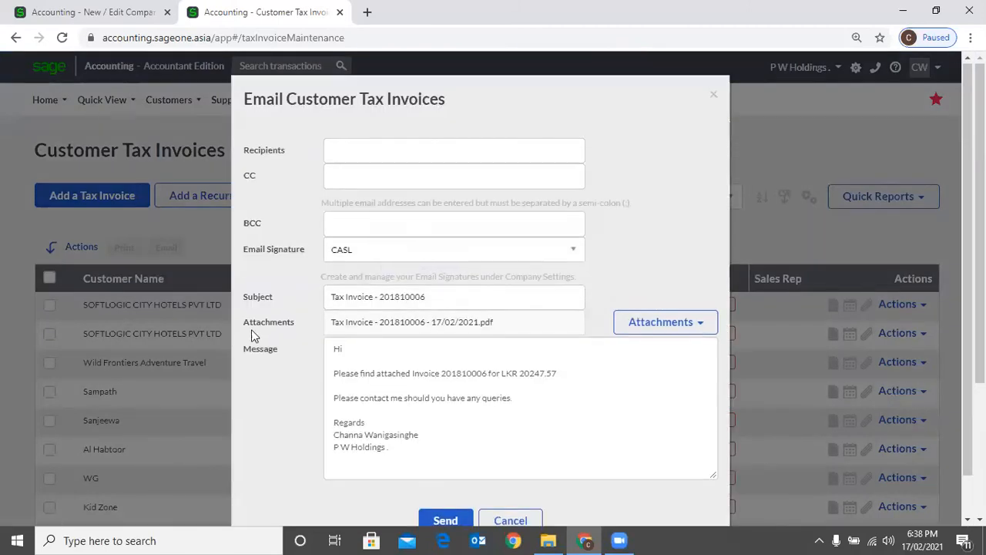
scroll(434, 359, "down", 1)
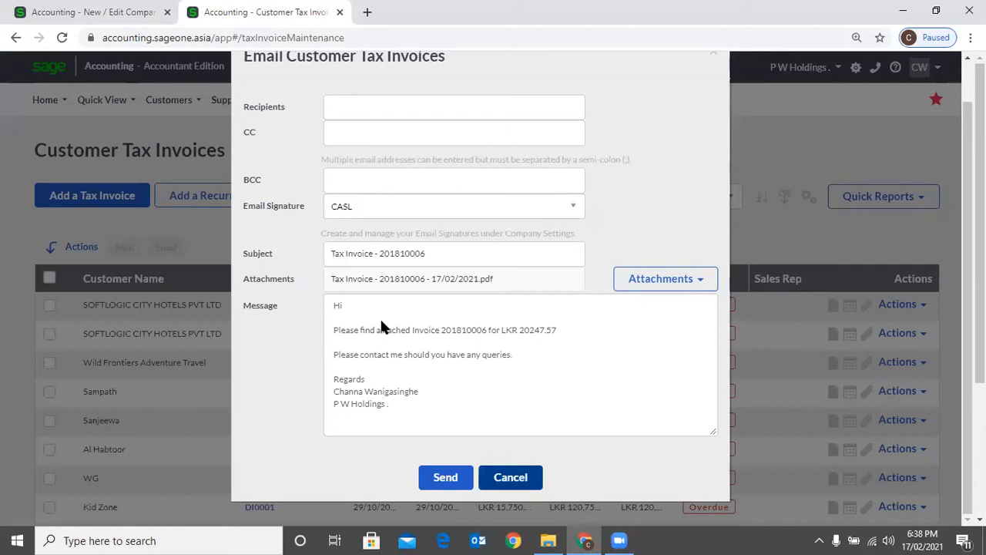
Step: Preview the Tax Invoice email template in the company settings' email signatures and close the preview
left_click(93, 13)
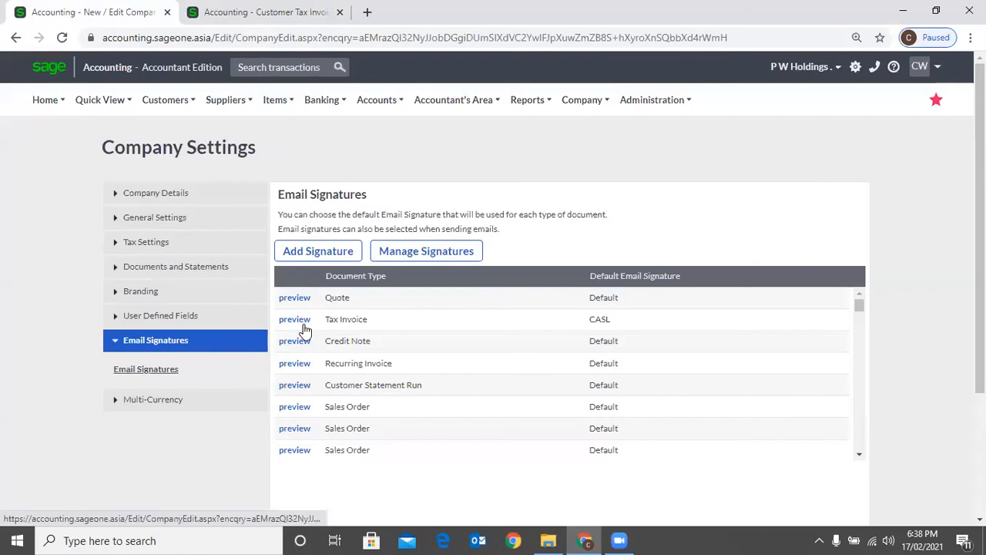
left_click(302, 325)
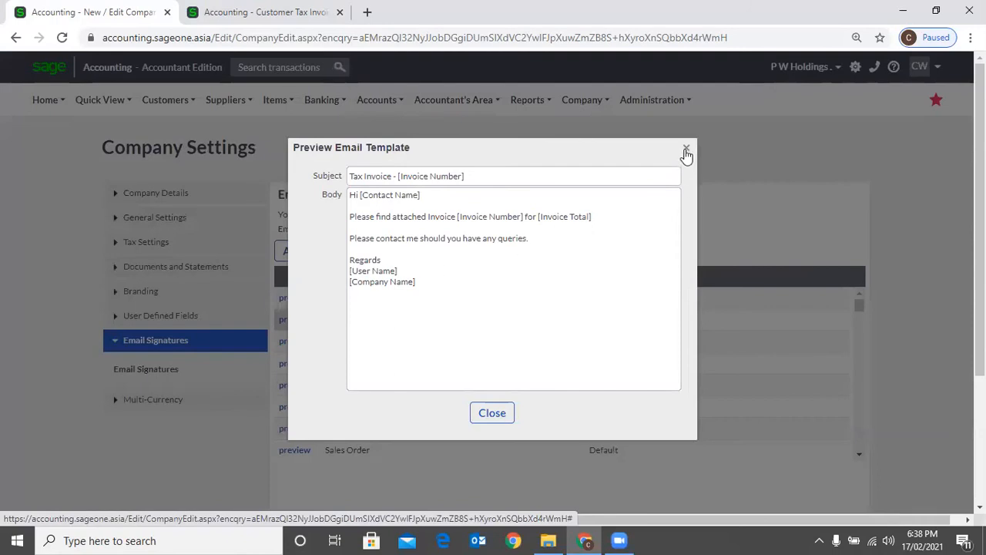
left_click(686, 148)
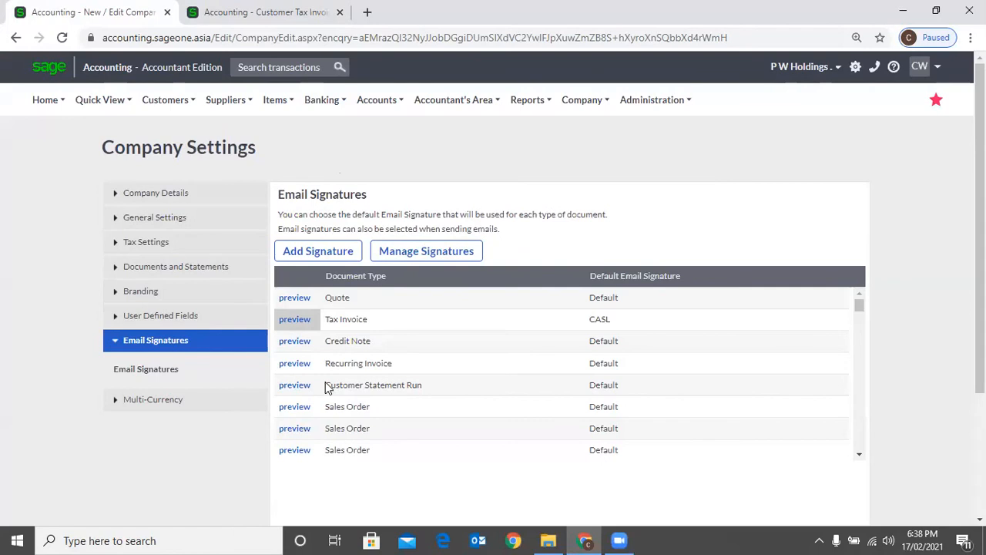
Step: Start a new email signature of type Tax Invoice and insert the [Invoice Number] placeholder in its subject
left_click(324, 254)
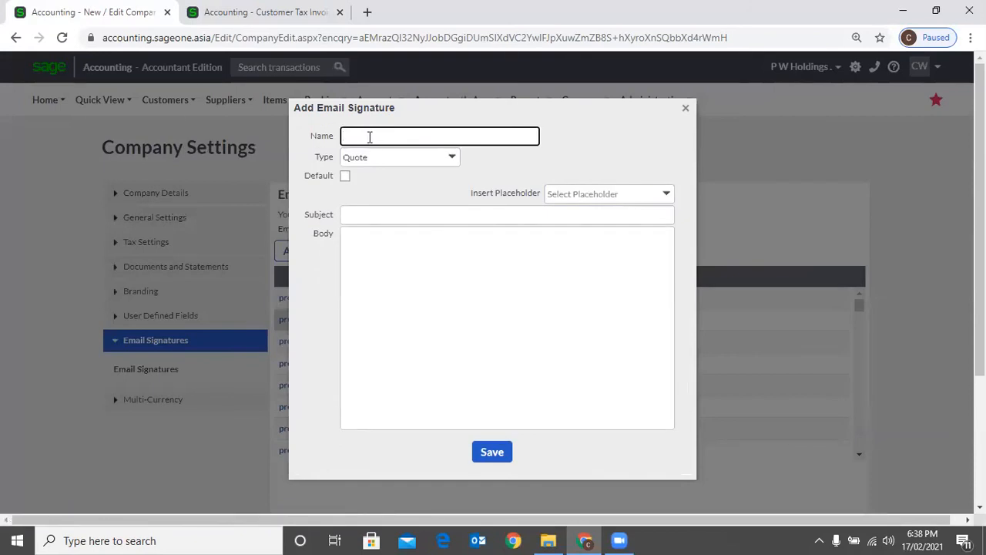
left_click(454, 159)
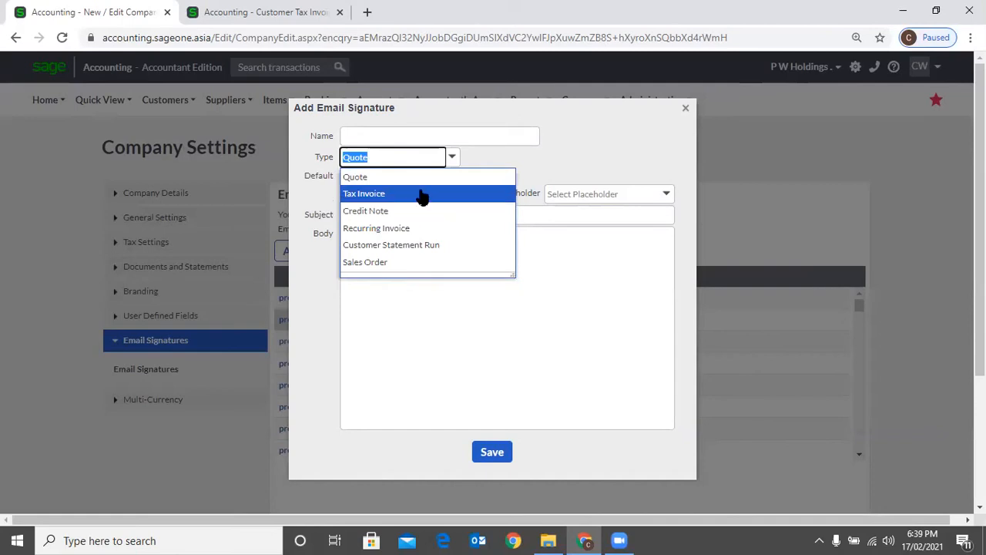
left_click(423, 196)
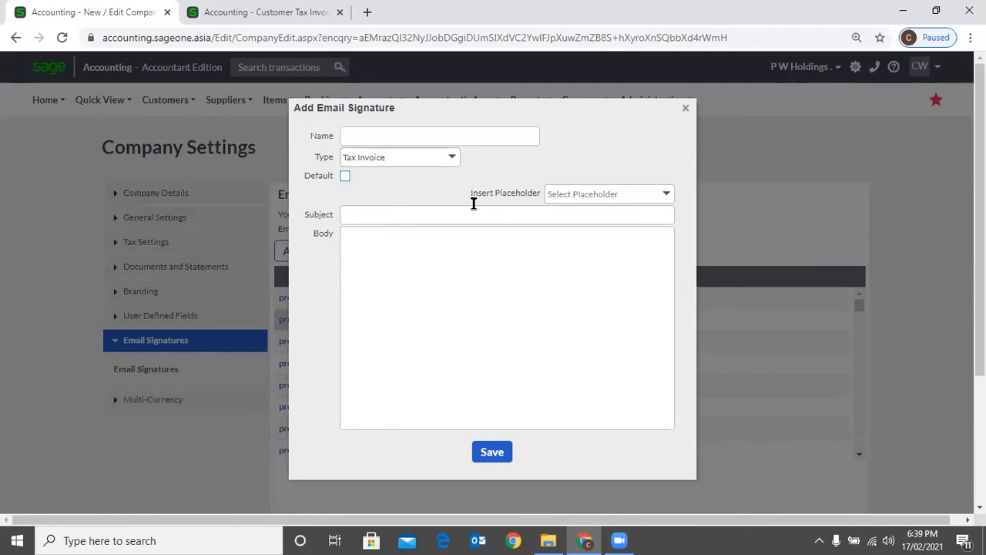
left_click(240, 12)
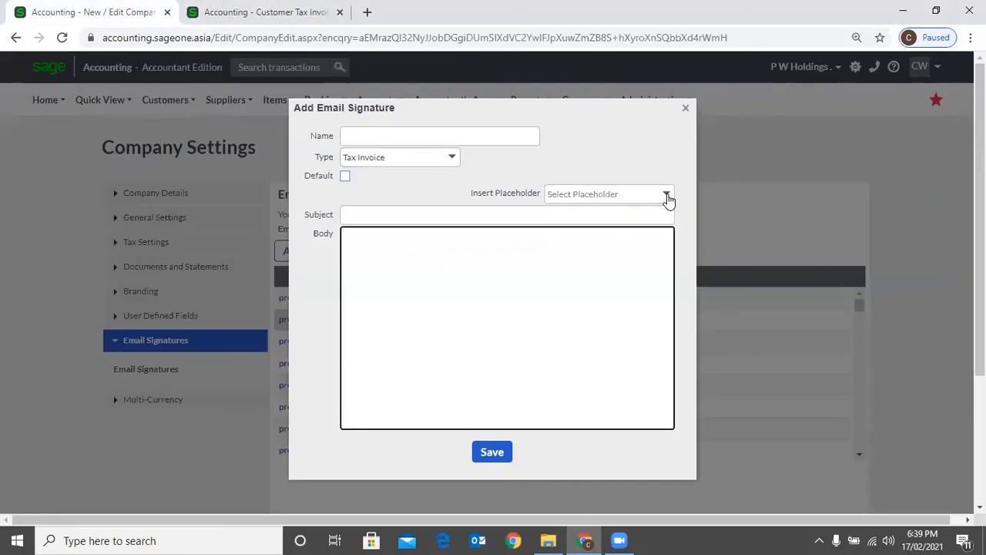
left_click(668, 198)
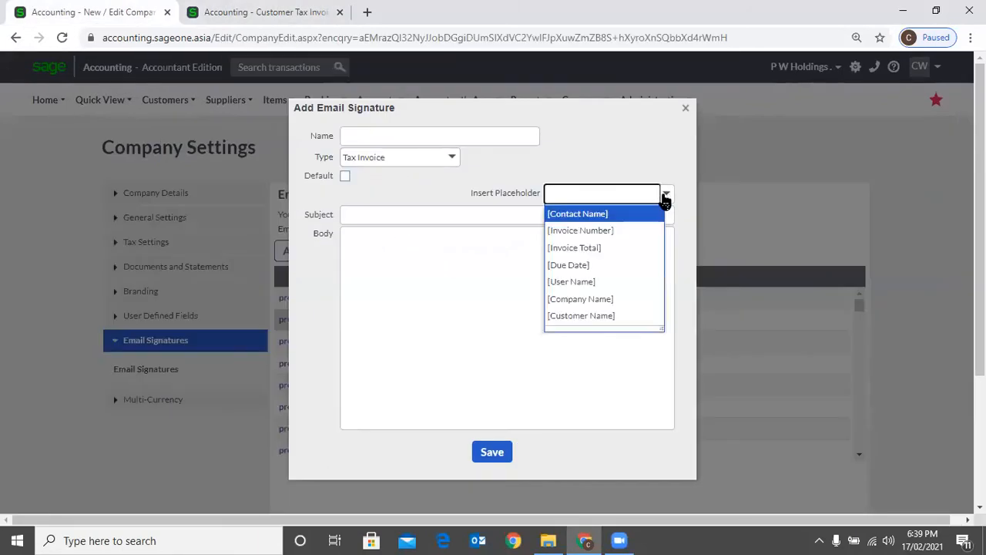
left_click(445, 217)
left_click(668, 195)
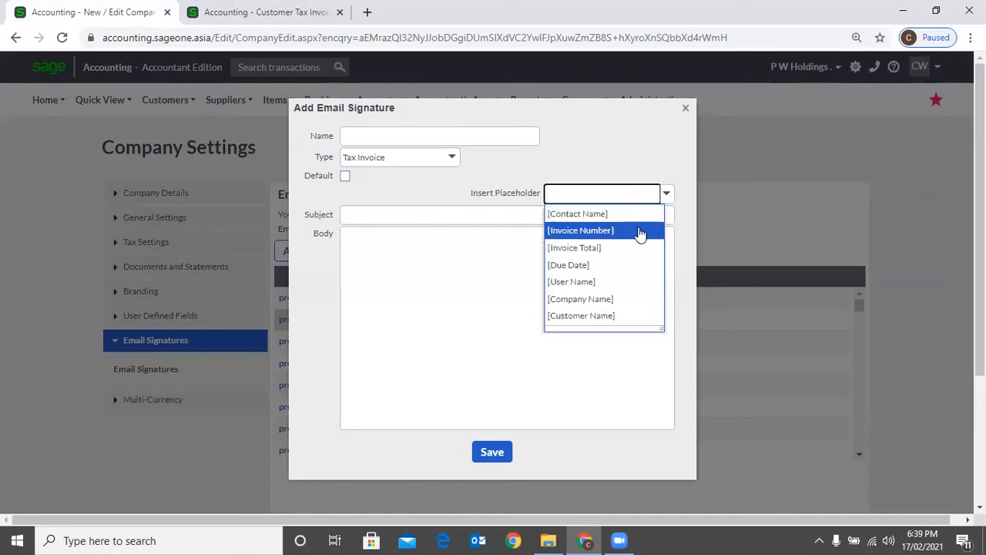
left_click(639, 231)
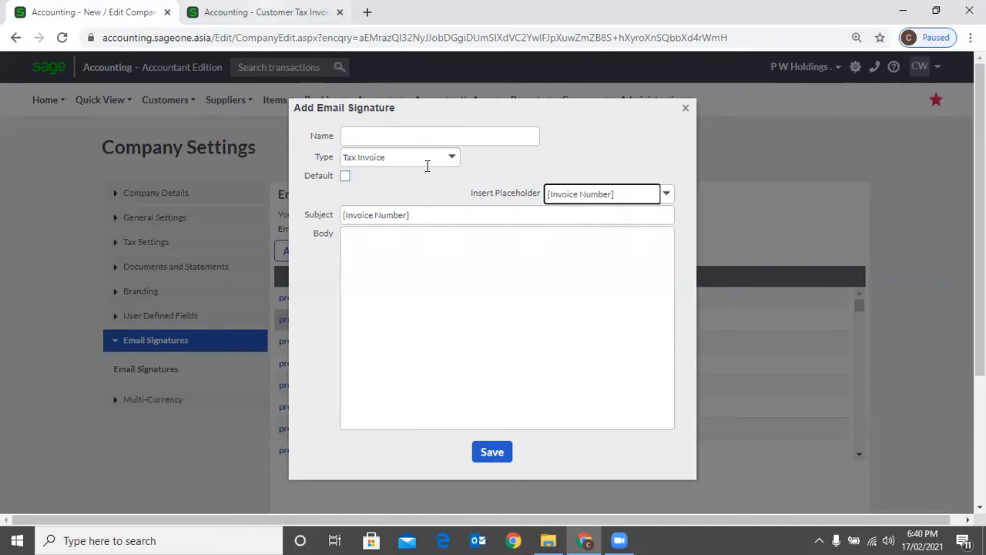
Step: Check the subject and message in the customer tax invoice email form, and return to the new signature's subject
left_click(266, 12)
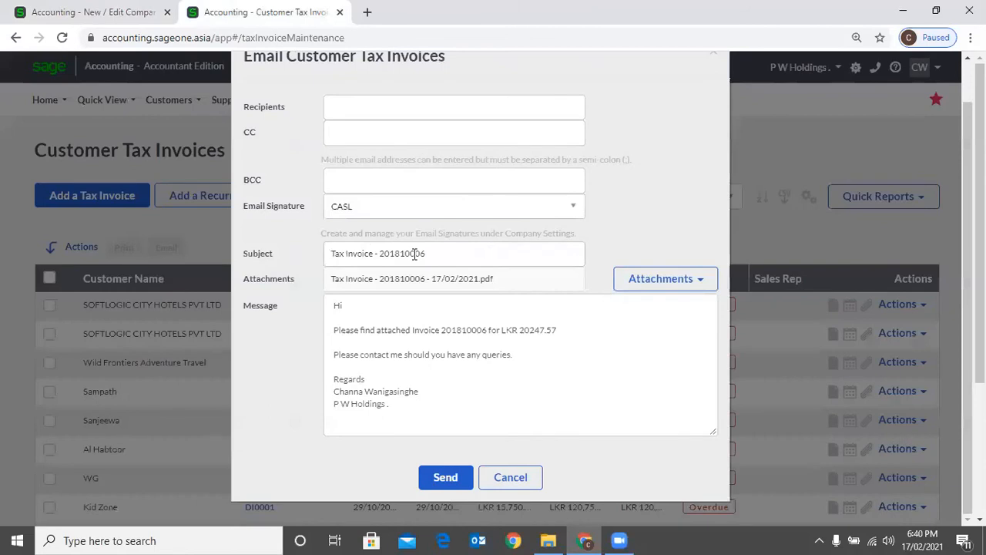
left_click(348, 254)
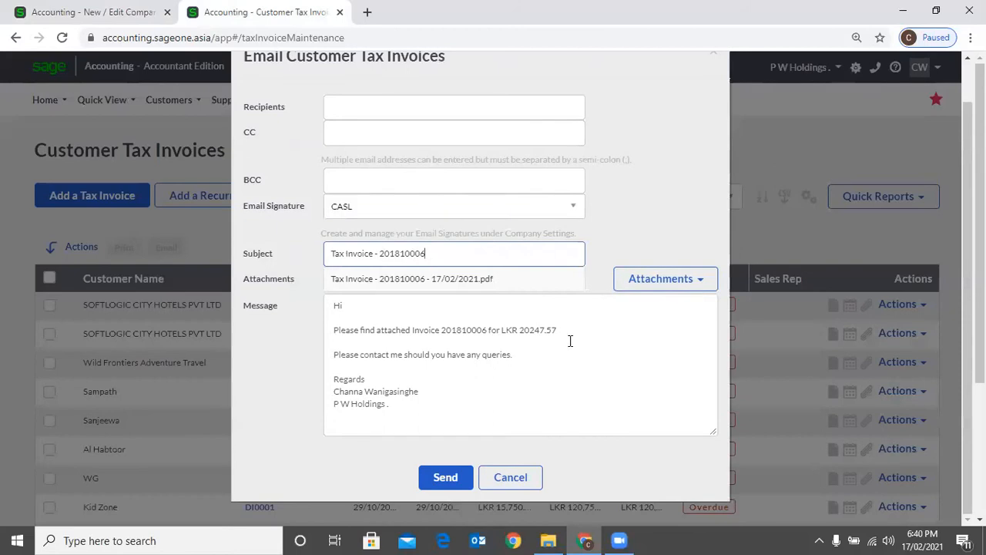
left_click(108, 12)
triple_click(445, 213)
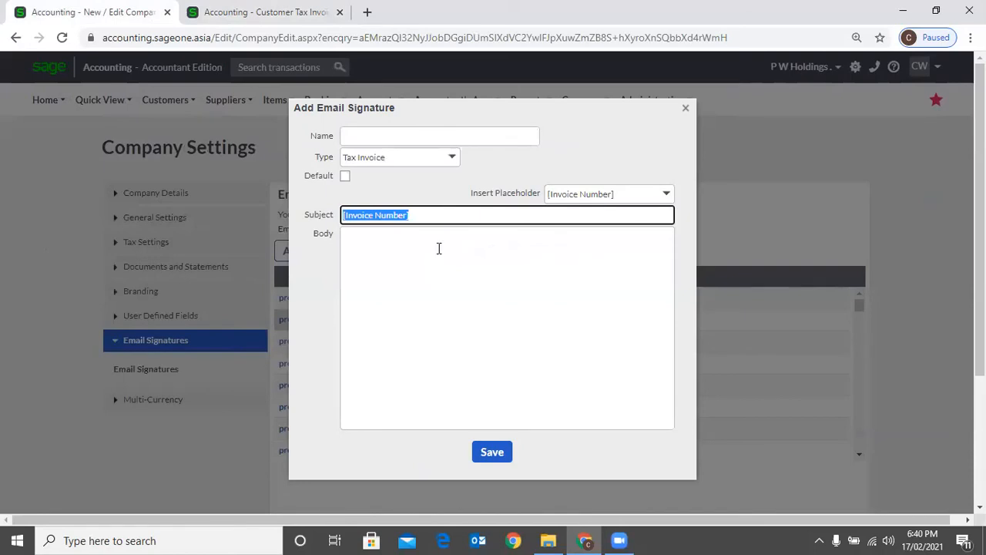
Step: Insert the [Contact Name] placeholder in the signature body and put "Dear" in front of it
left_click(437, 249)
left_click(666, 196)
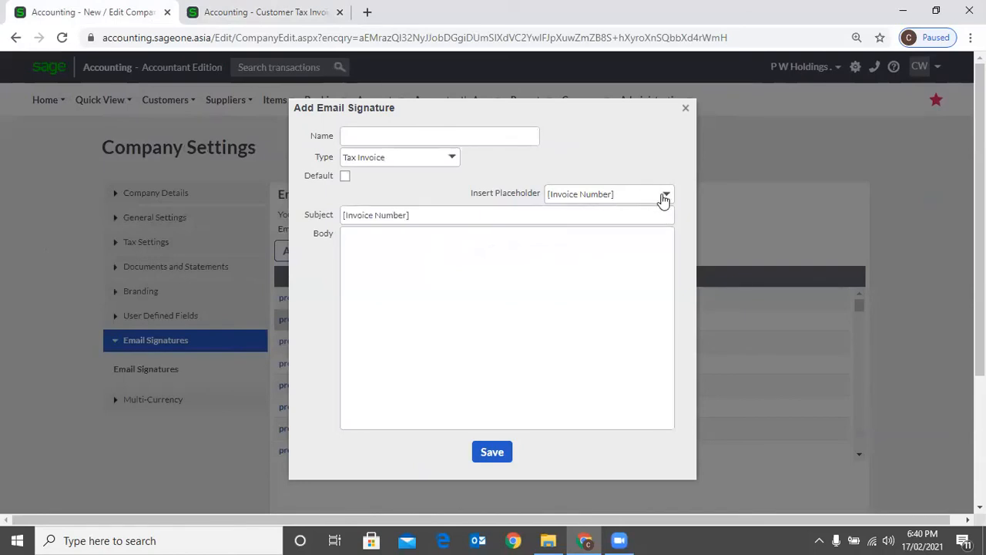
left_click(668, 198)
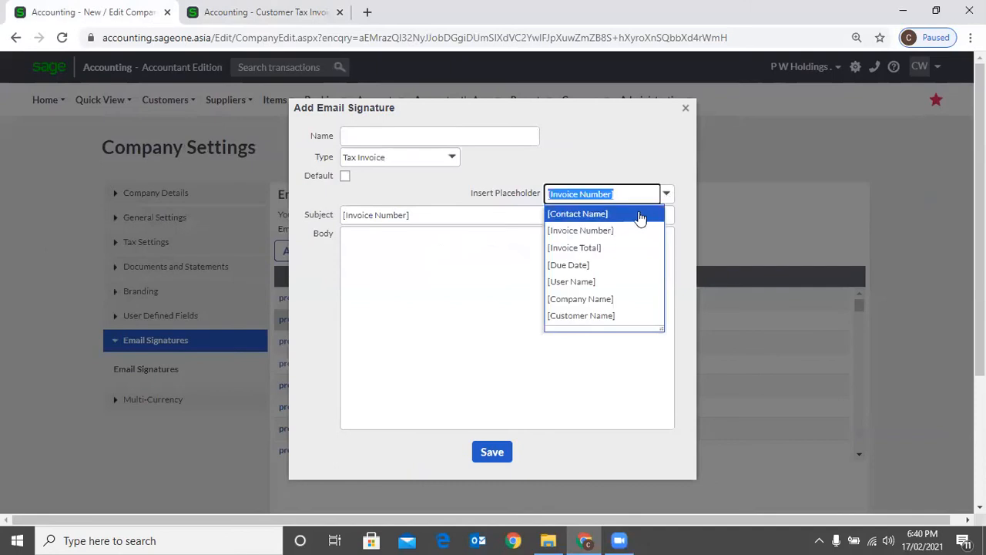
left_click(640, 215)
triple_click(423, 237)
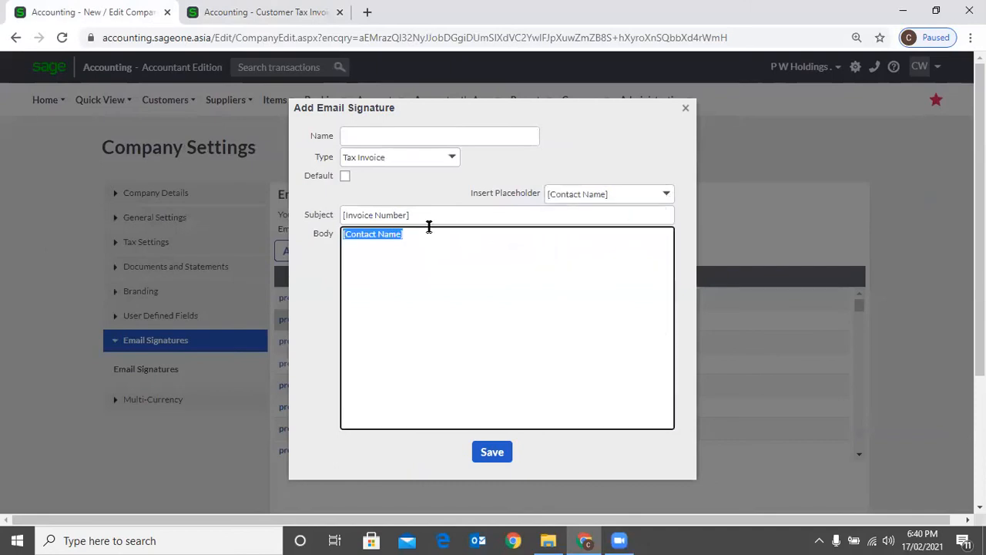
left_click(429, 226)
type("Dear")
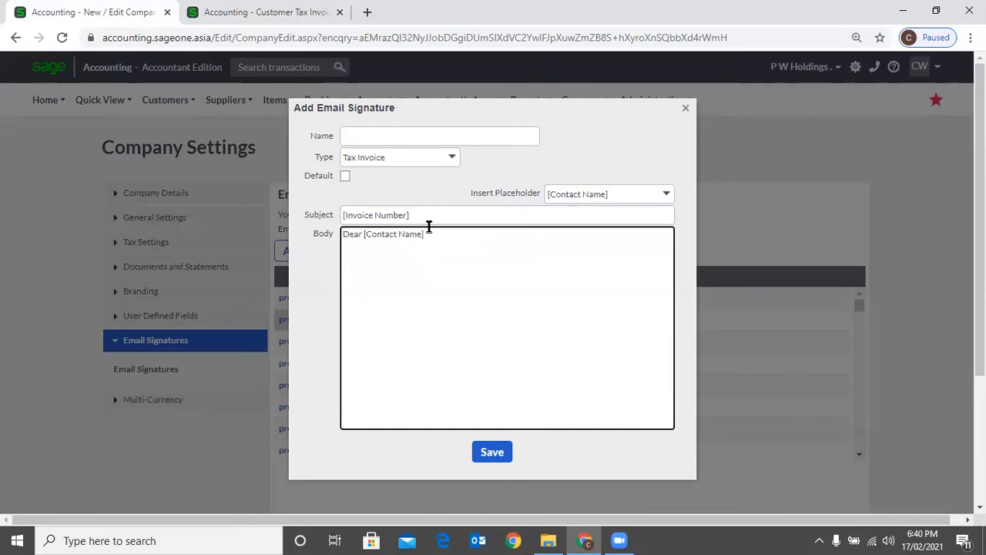
Step: Insert the [Invoice Total] placeholder in the signature body, separated from the greeting by a blank line
left_click(266, 50)
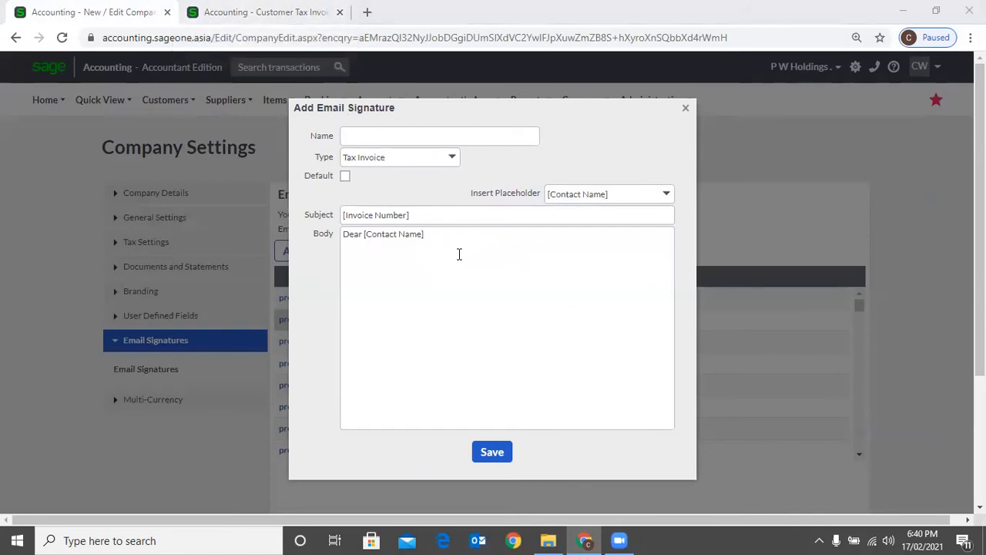
triple_click(453, 230)
left_click(453, 230)
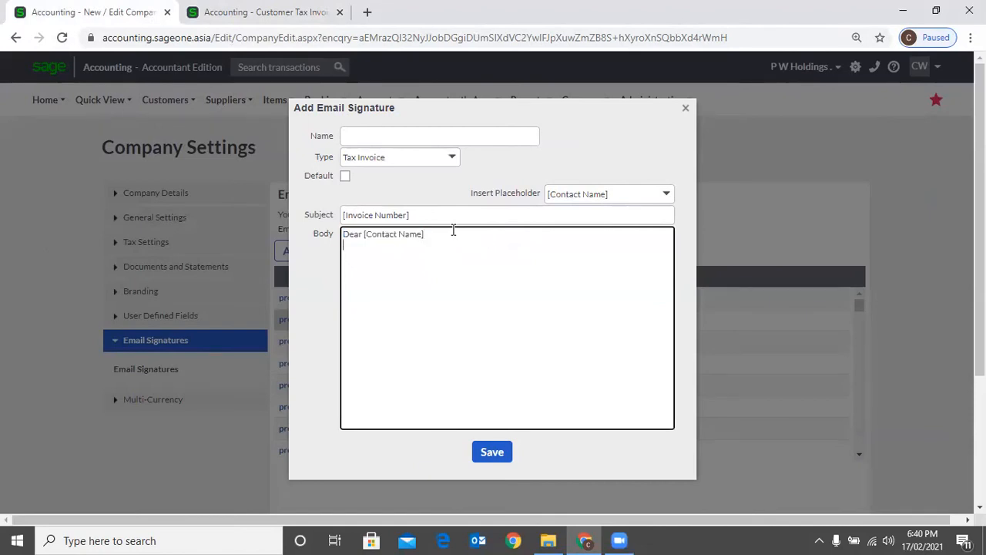
key("Return")
left_click(667, 194)
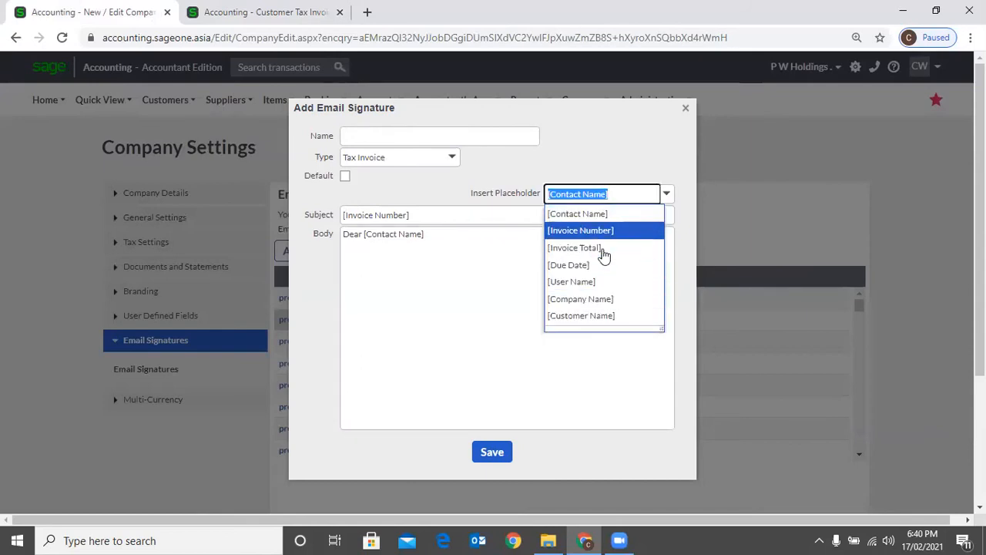
left_click(604, 251)
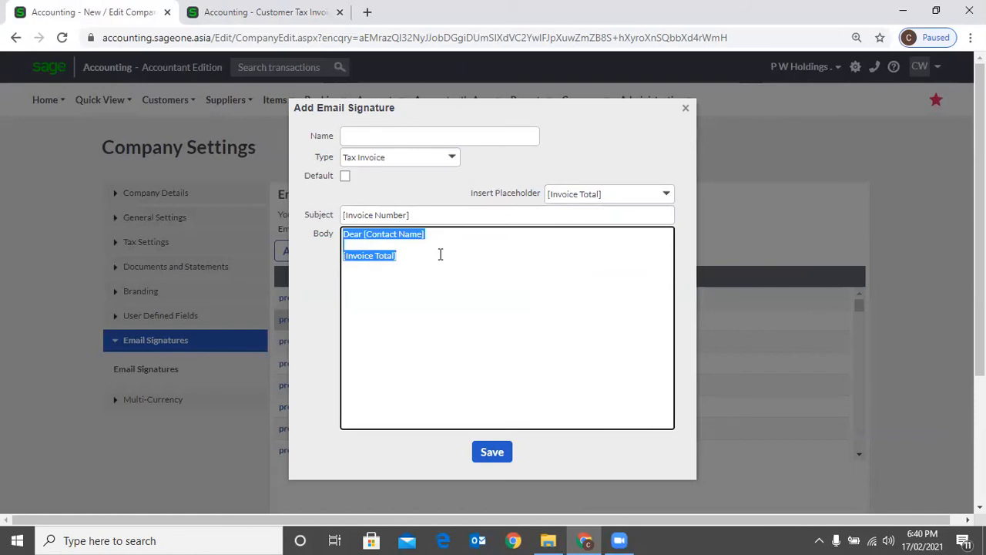
left_click(440, 254)
key("Return")
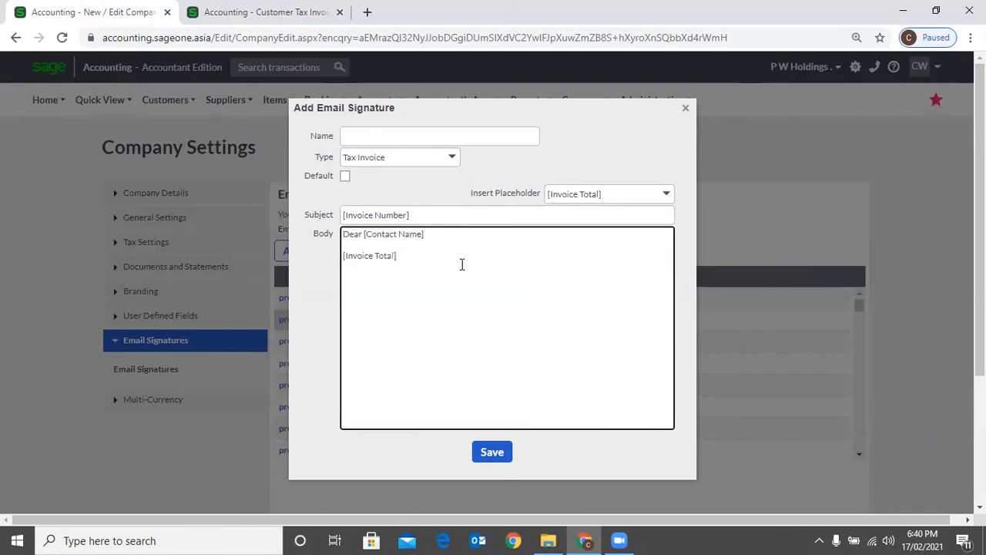
Step: Add the [User Name] and [Company Name] placeholders on separate lines of the body, and close the signature form without saving
left_click(667, 196)
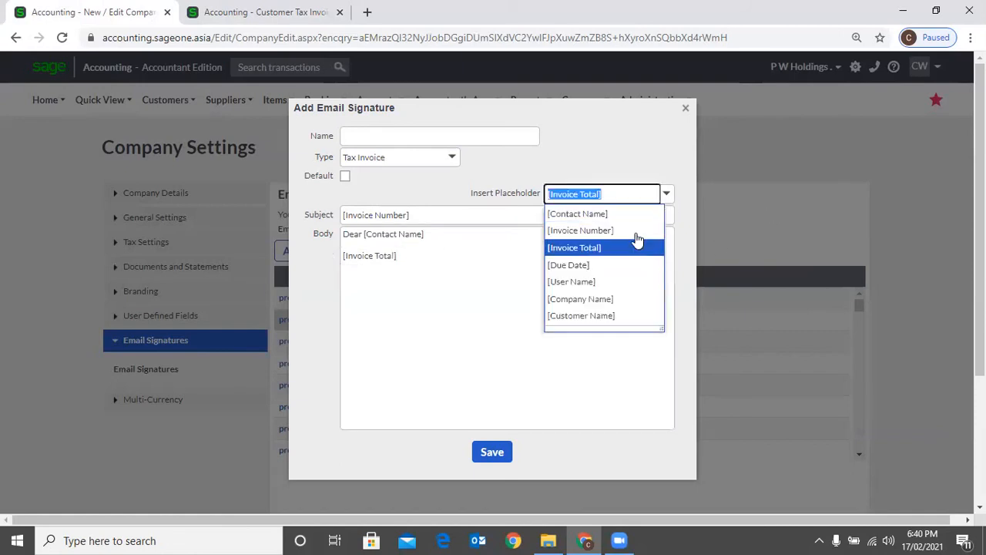
left_click(608, 285)
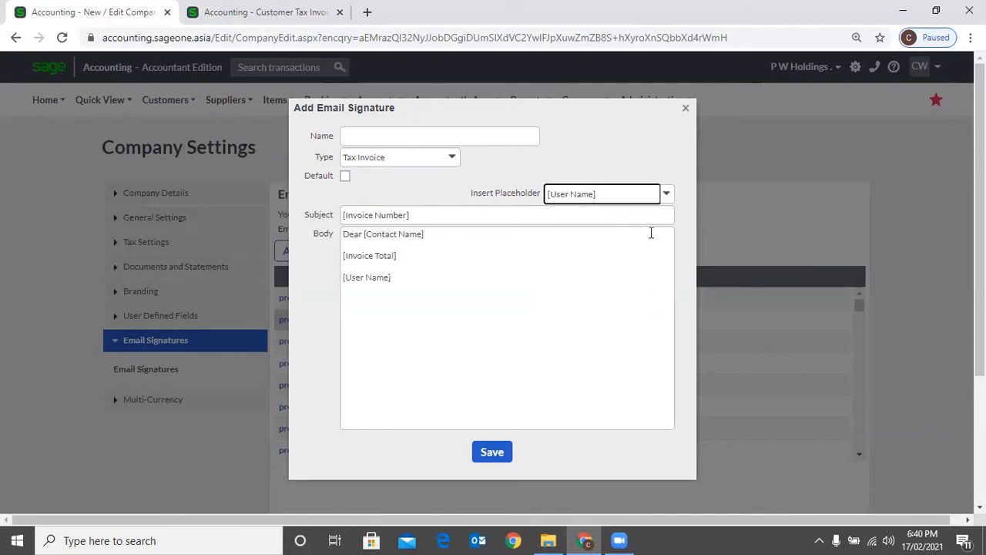
left_click(560, 267)
key("ctrl+a")
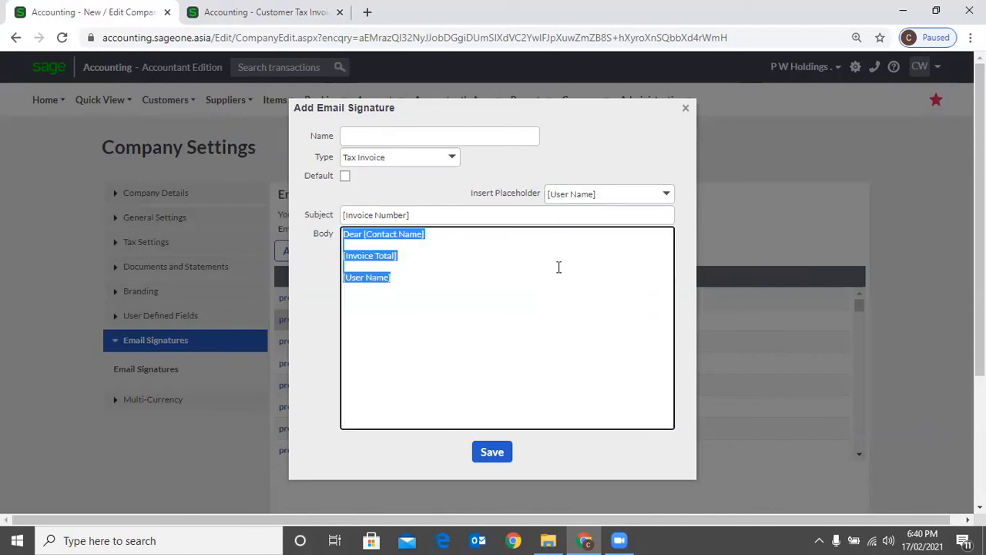
key("Right")
left_click(665, 202)
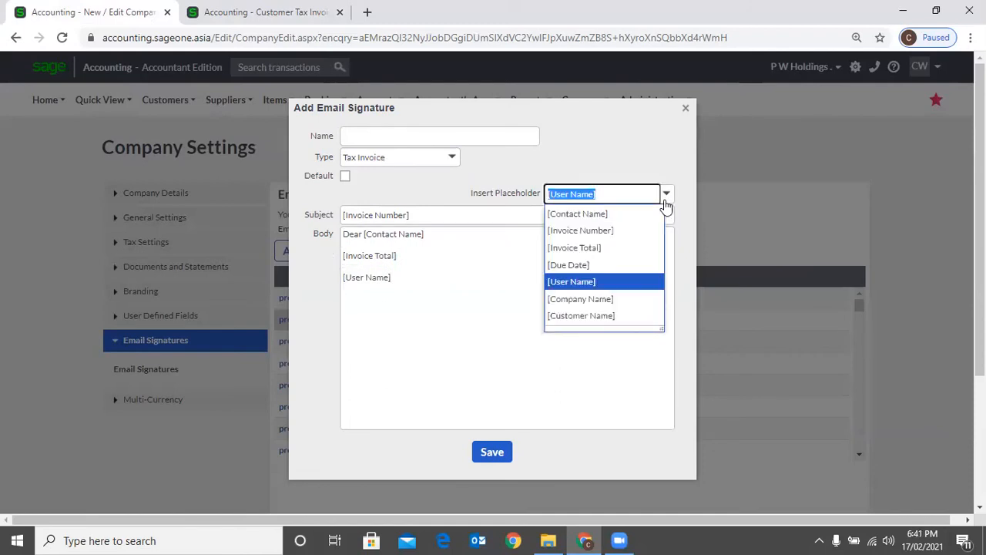
left_click(625, 299)
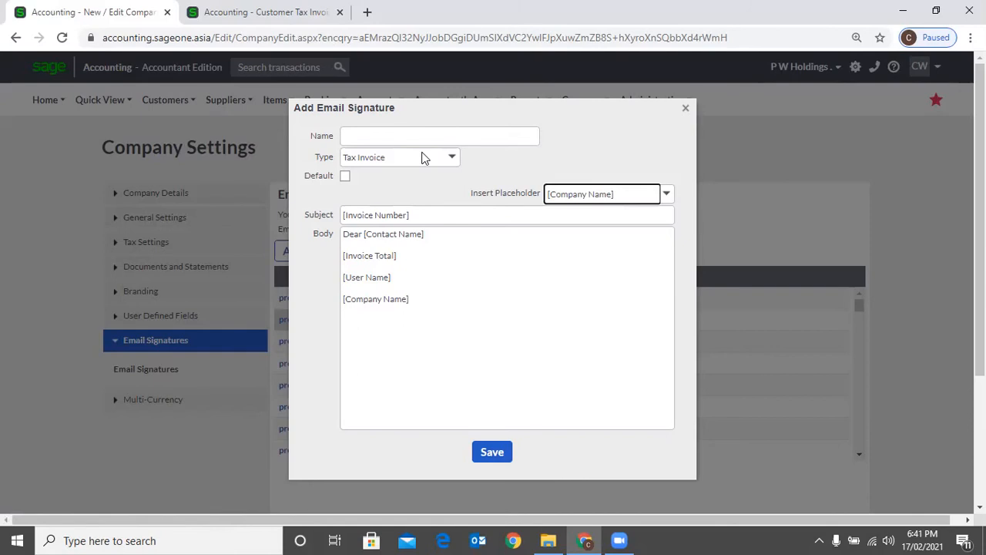
left_click(685, 108)
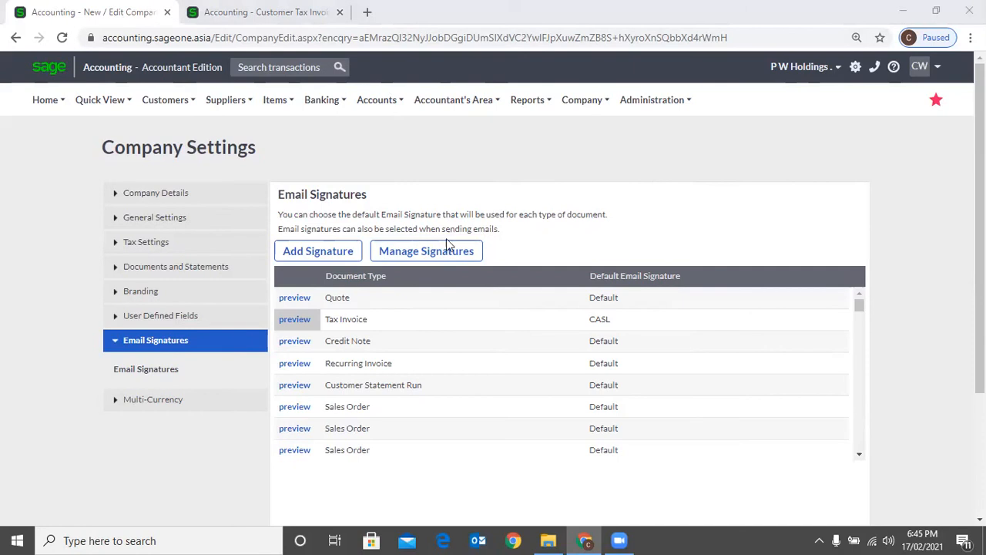
Step: Show the Multi-Currency company settings, and open the package upgrade from the billing information in My Profile
left_click(200, 409)
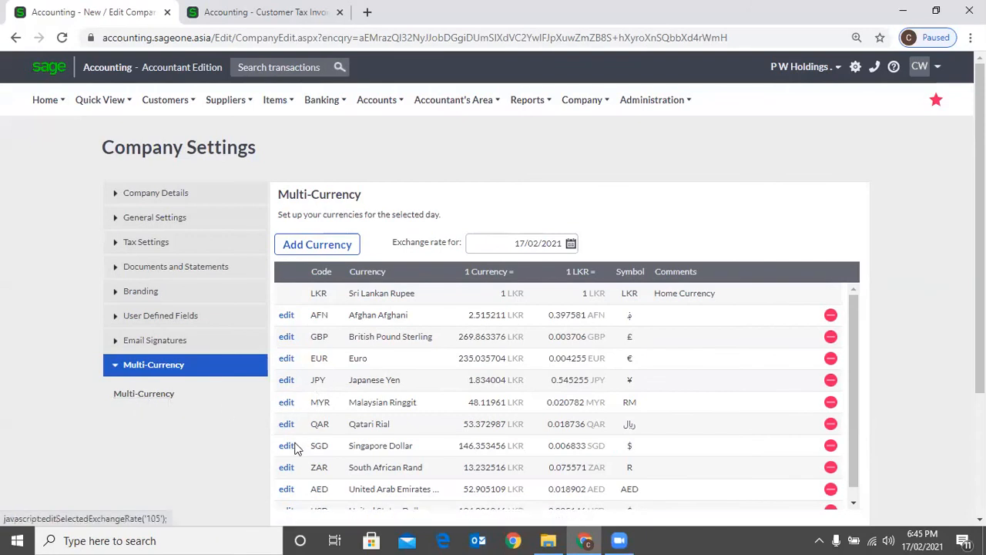
left_click(667, 113)
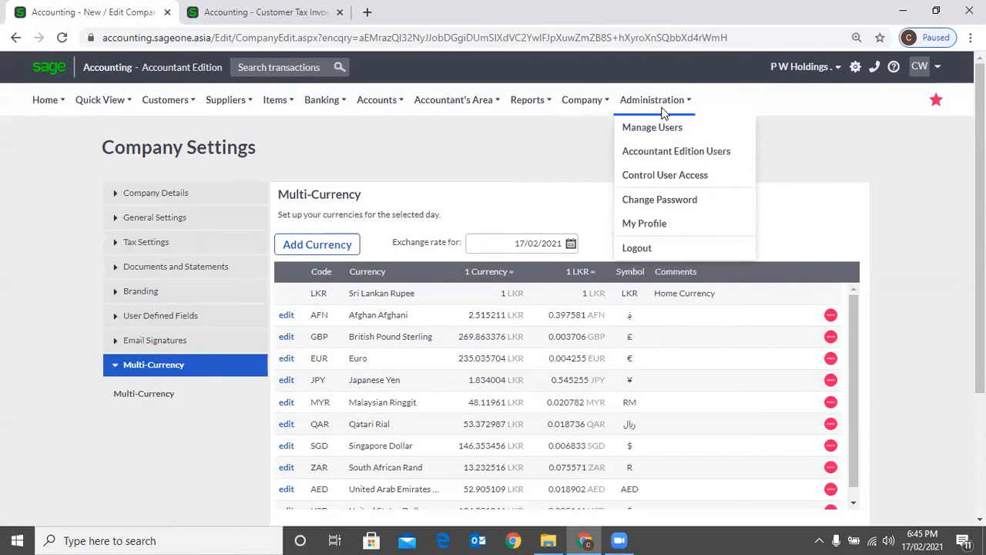
left_click(651, 231)
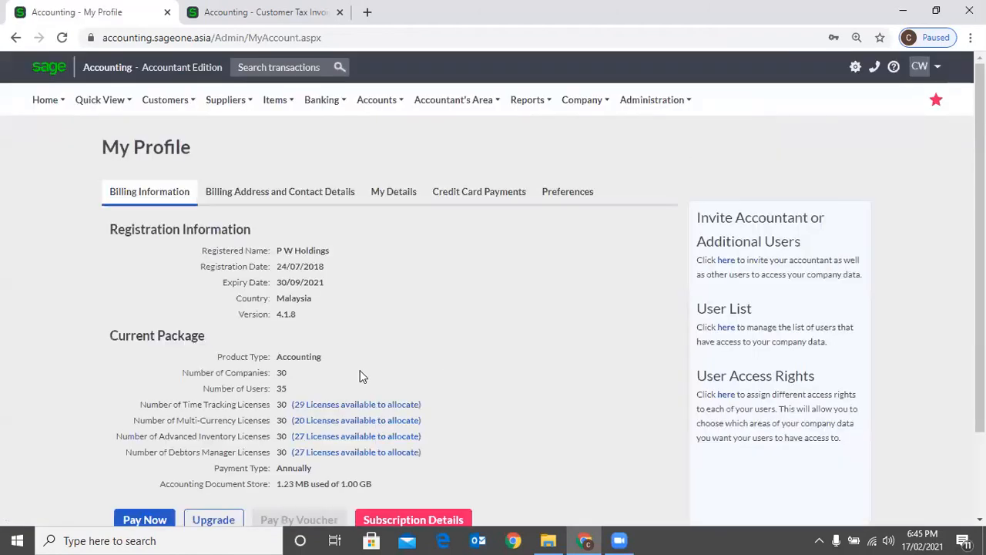
scroll(212, 422, "down", 1)
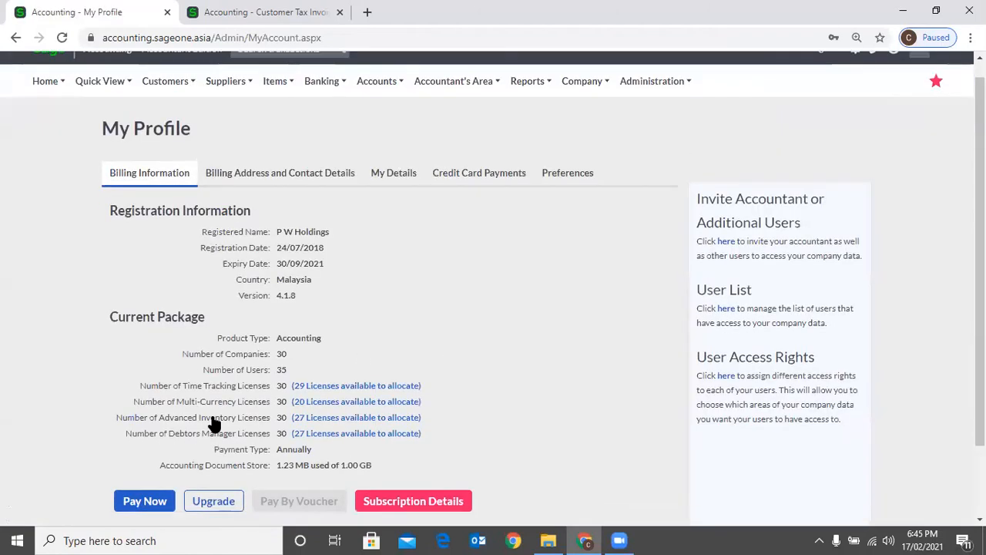
scroll(213, 422, "down", 3)
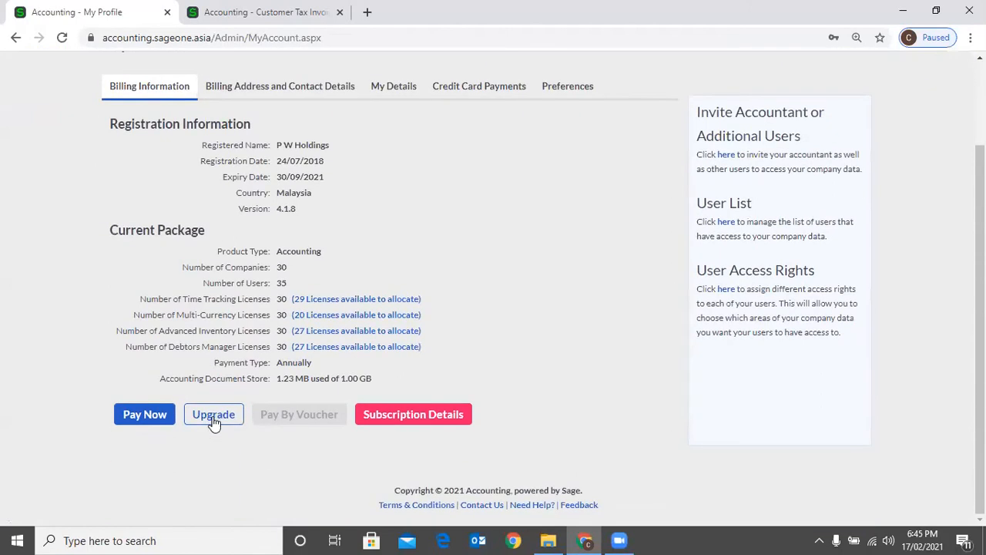
left_click(214, 422)
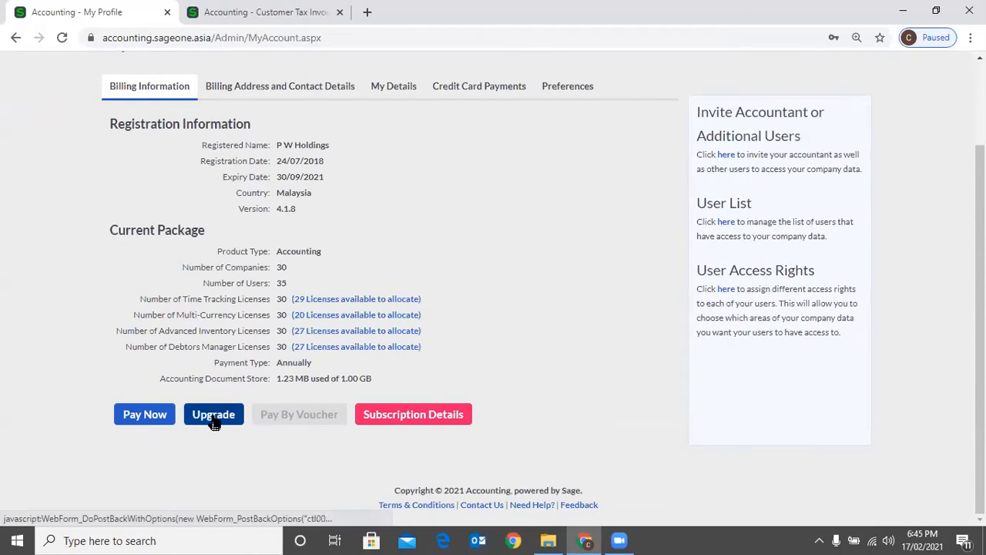
left_click(215, 421)
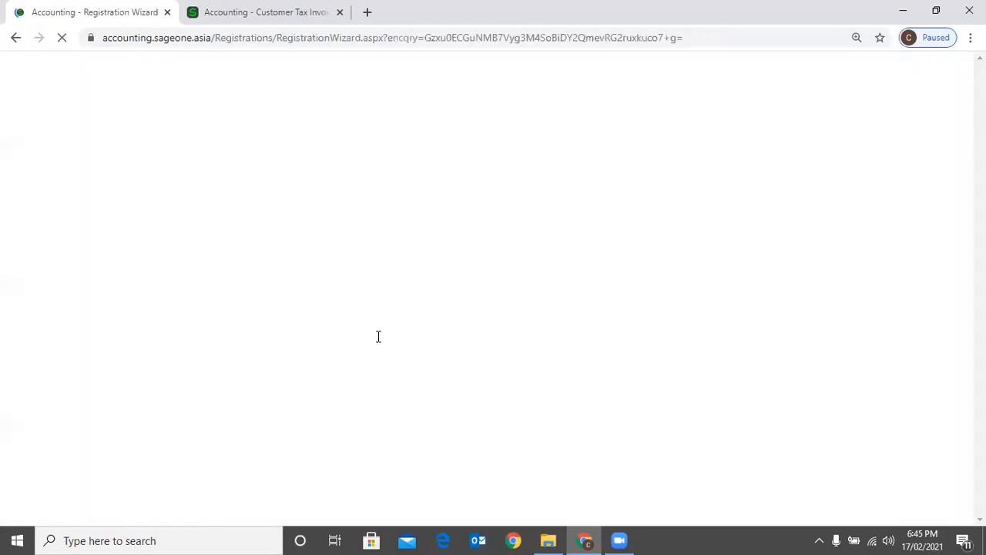
Step: Request 1 Multi-Currency licence in the upgrade form and point out the fields for additional companies, users and document store
scroll(407, 359, "down", 3)
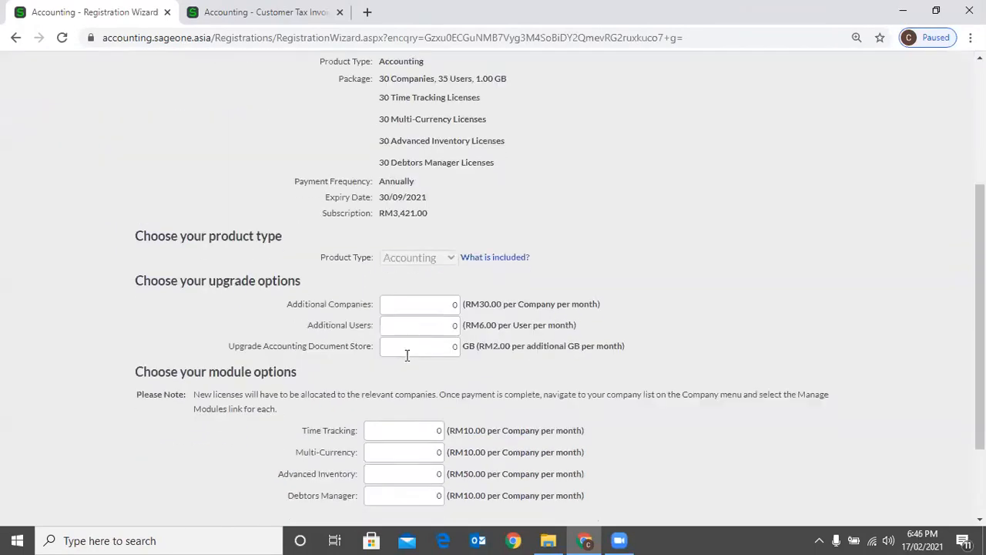
scroll(406, 355, "down", 1)
scroll(407, 355, "down", 1)
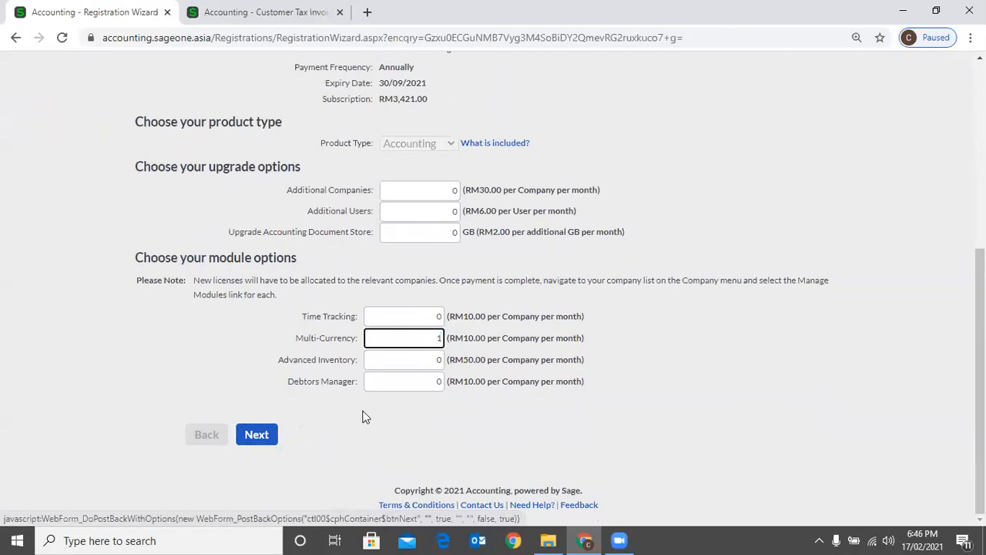
left_click(395, 196)
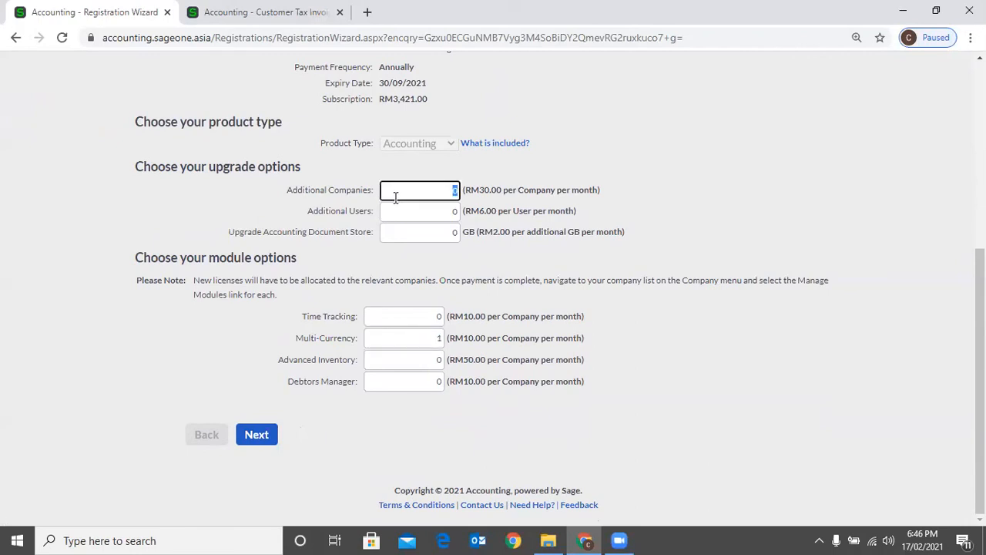
left_click(394, 206)
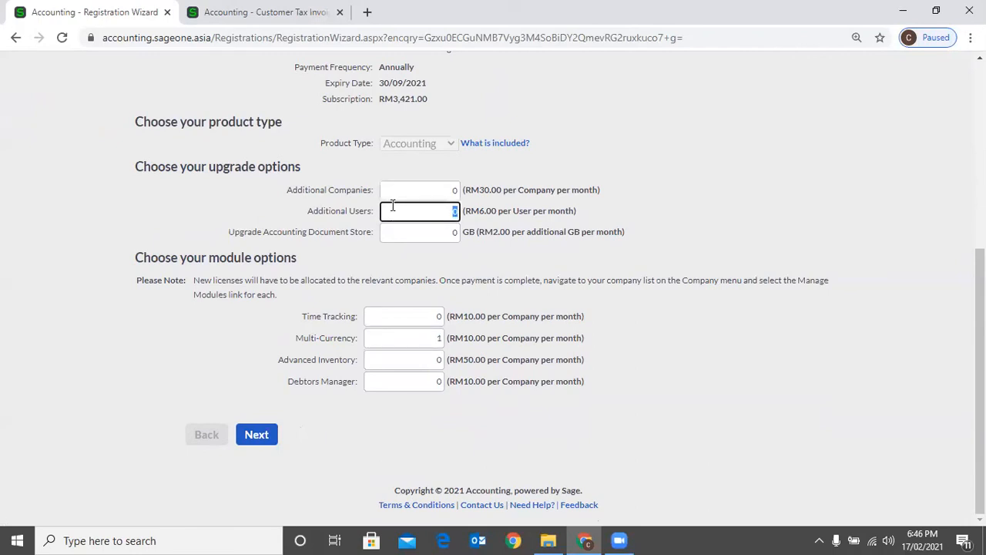
left_click(407, 224)
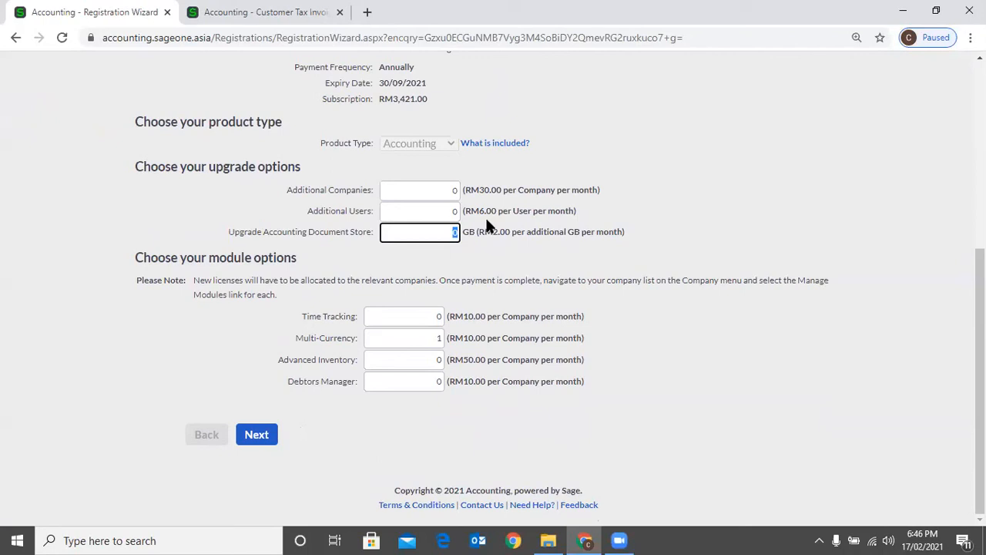
Step: Set the additional Advanced Inventory, Debtors Manager and Time Tracking licences to 1 each in the module options
left_click(414, 359)
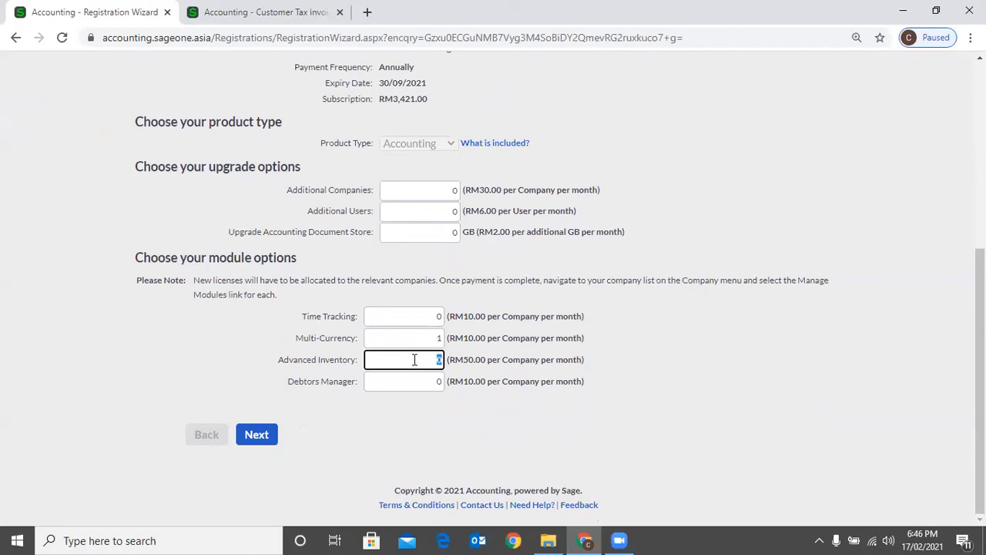
type("1")
left_click(409, 379)
type("1")
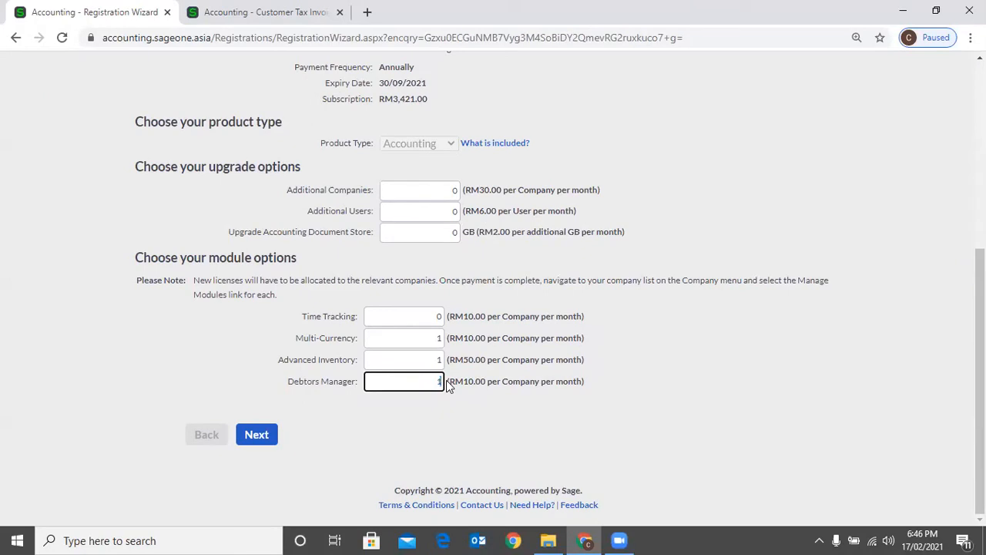
left_click(442, 318)
type("1")
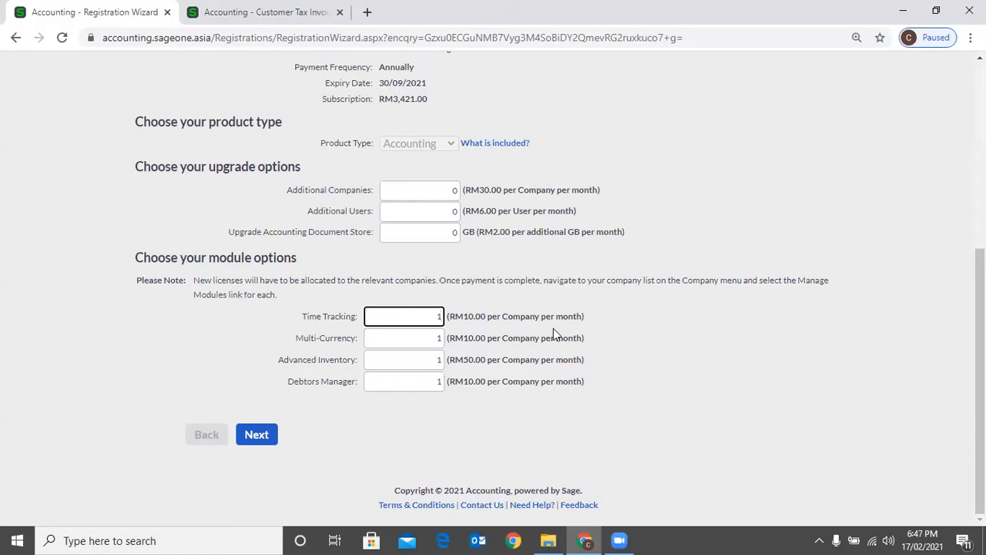
Step: Go back to My Profile and reopen the package upgrade from the billing information
scroll(647, 100, "up", 2)
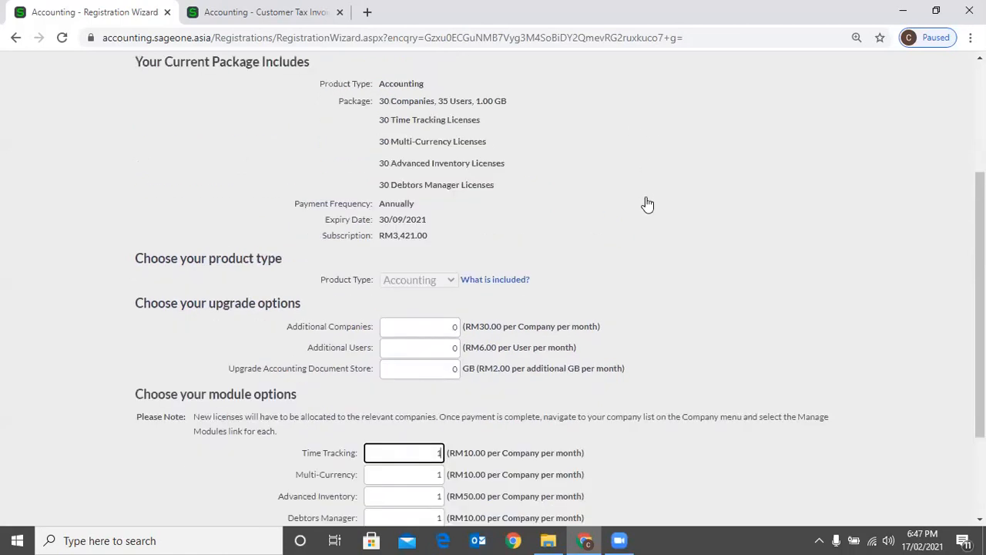
scroll(647, 204, "up", 3)
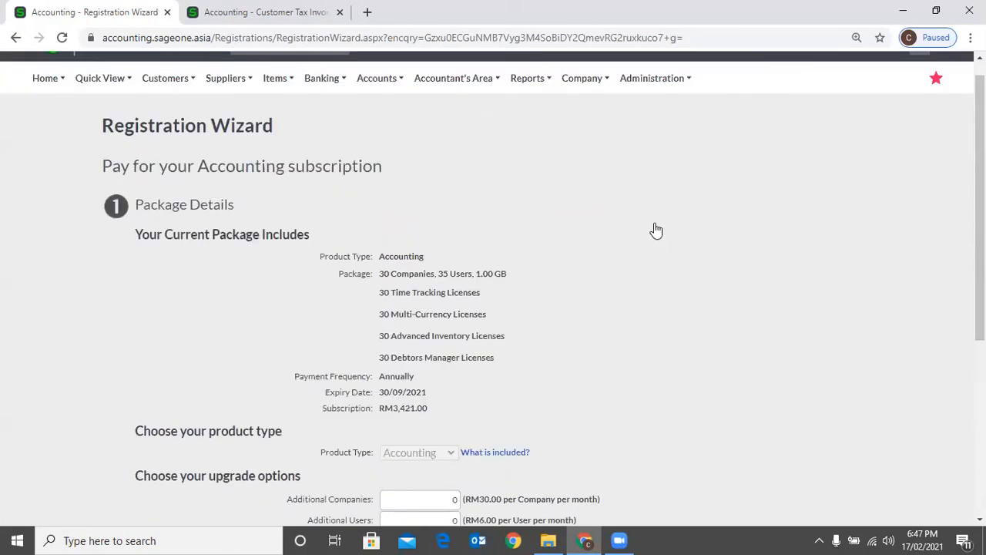
scroll(656, 231, "up", 1)
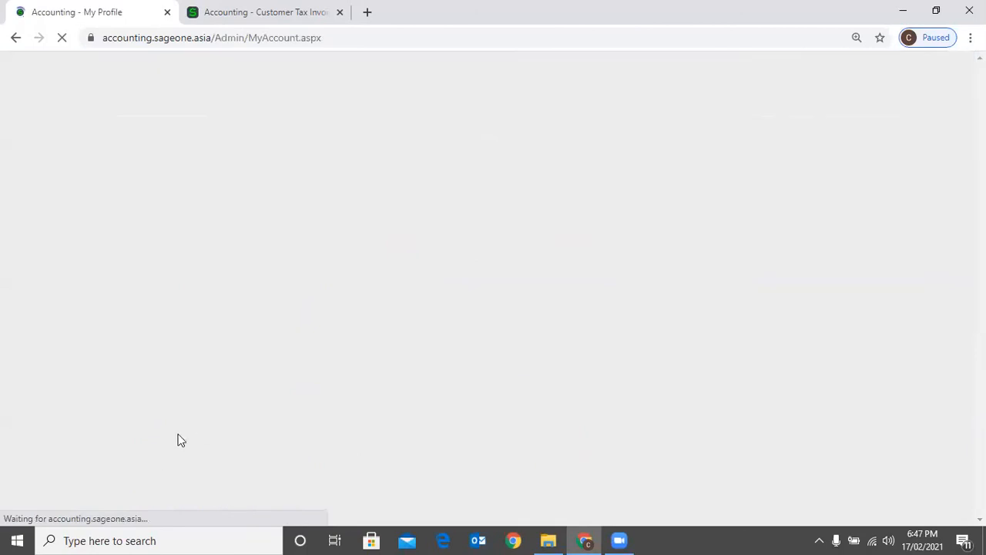
scroll(204, 429, "down", 1)
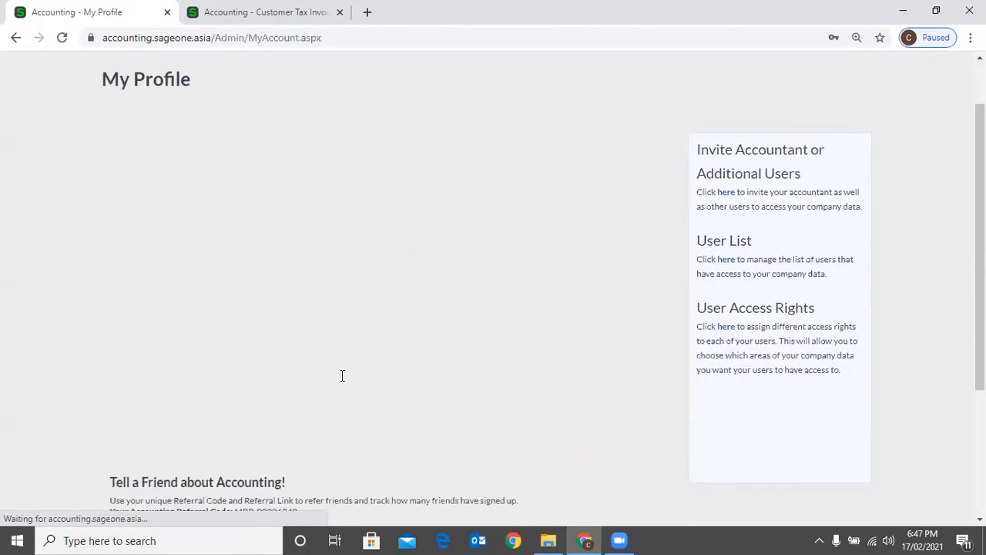
scroll(446, 300, "down", 1)
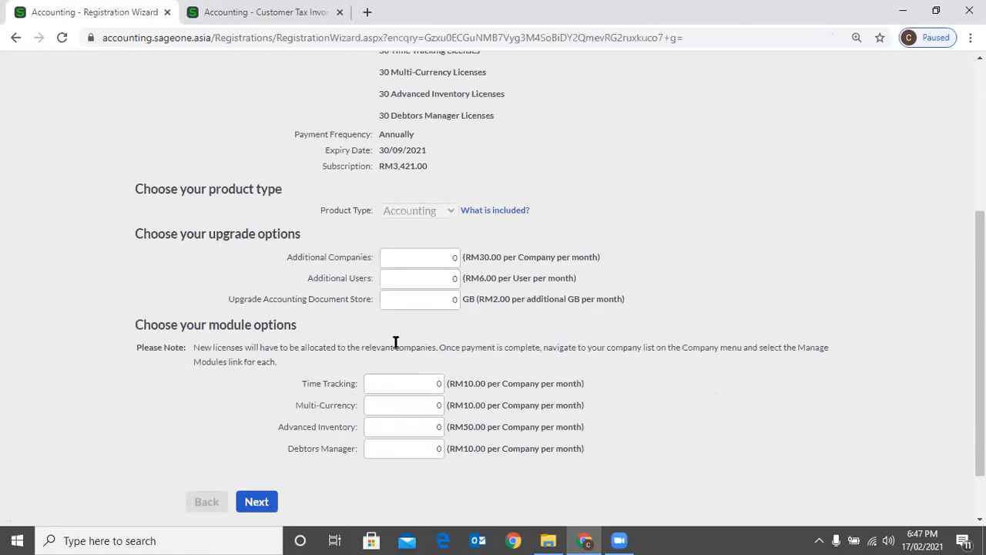
Step: Set the Time Tracking, Multi-Currency, Advanced Inventory and Debtors Manager licences to 1 each in the module options
scroll(396, 342, "down", 1)
type("1")
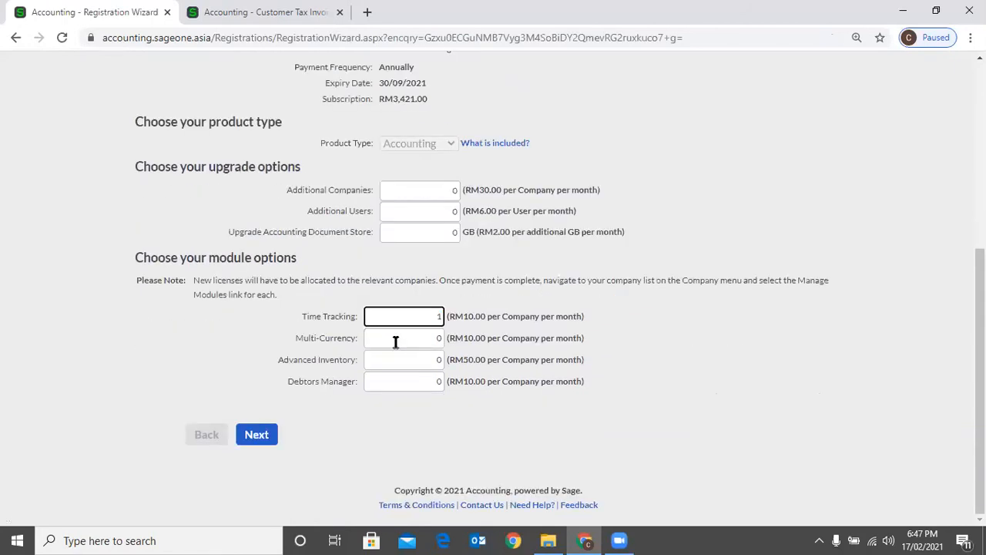
key("Tab")
type("1")
type("1")
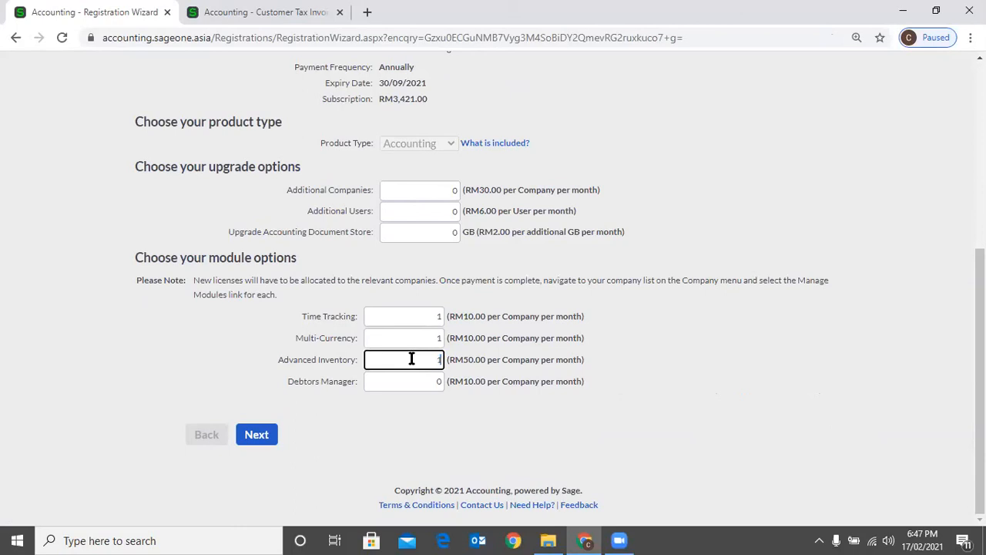
left_click(417, 385)
type("1")
left_click(333, 440)
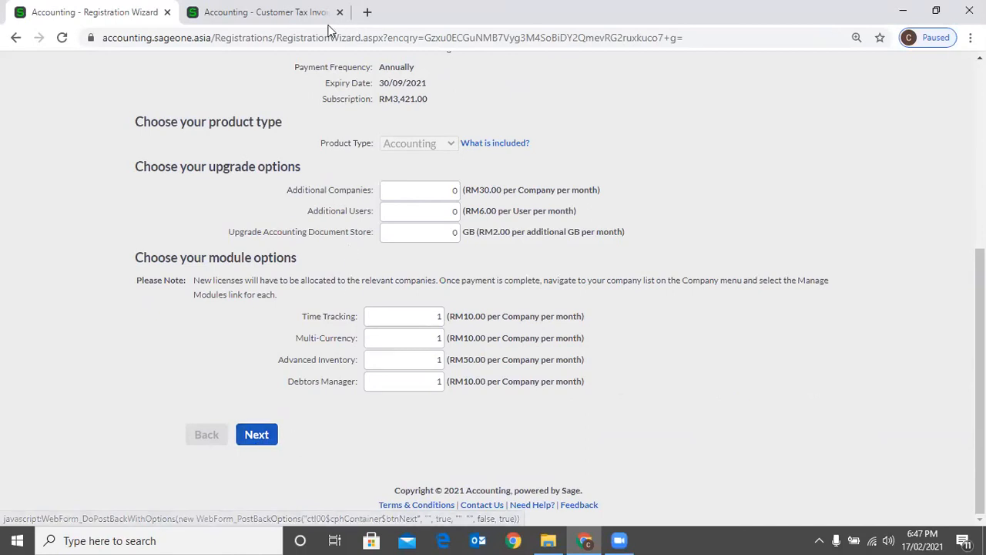
Step: Close the unsent tax invoice email in the other browser tab, and briefly show the Manage Modules form from the Company Console
key("ctrl+Tab")
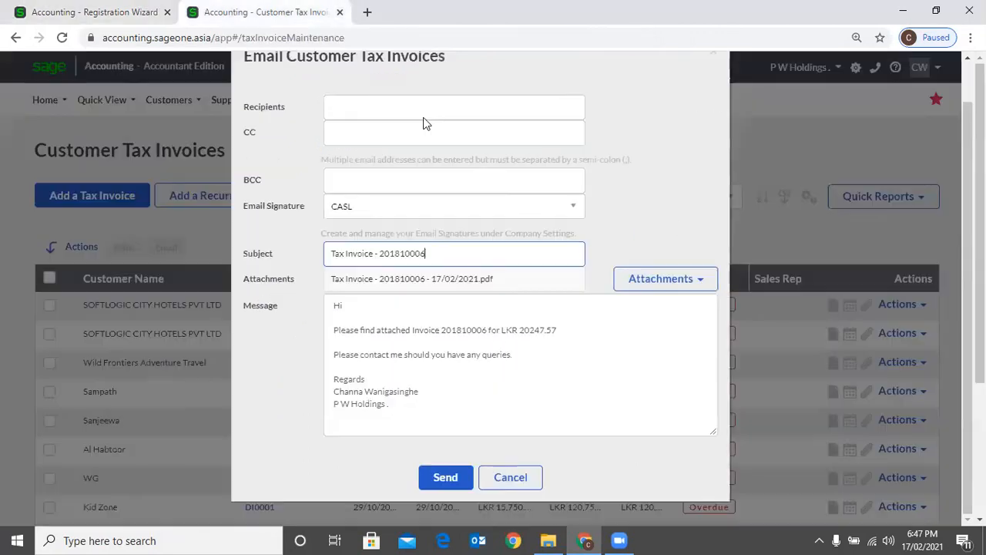
left_click(713, 58)
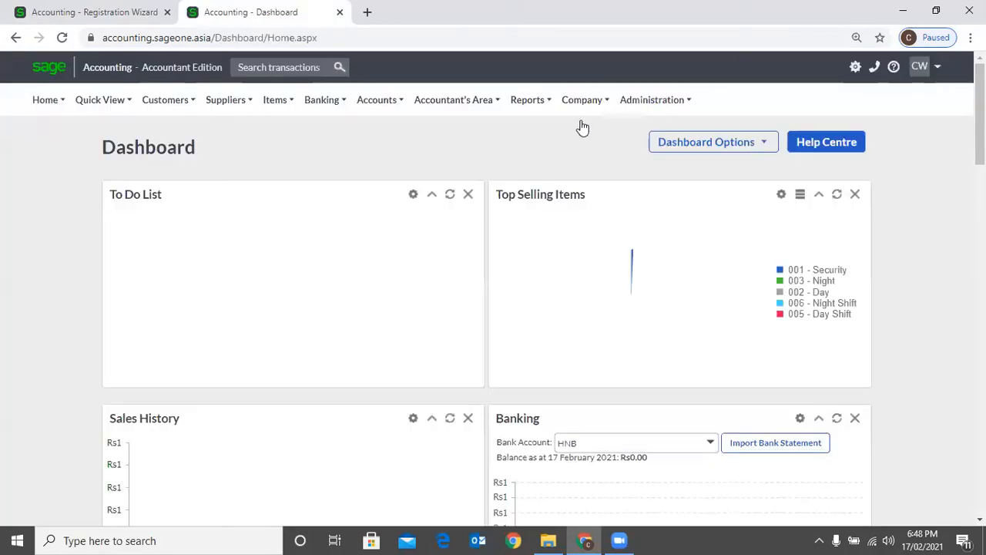
mouse_move(582, 127)
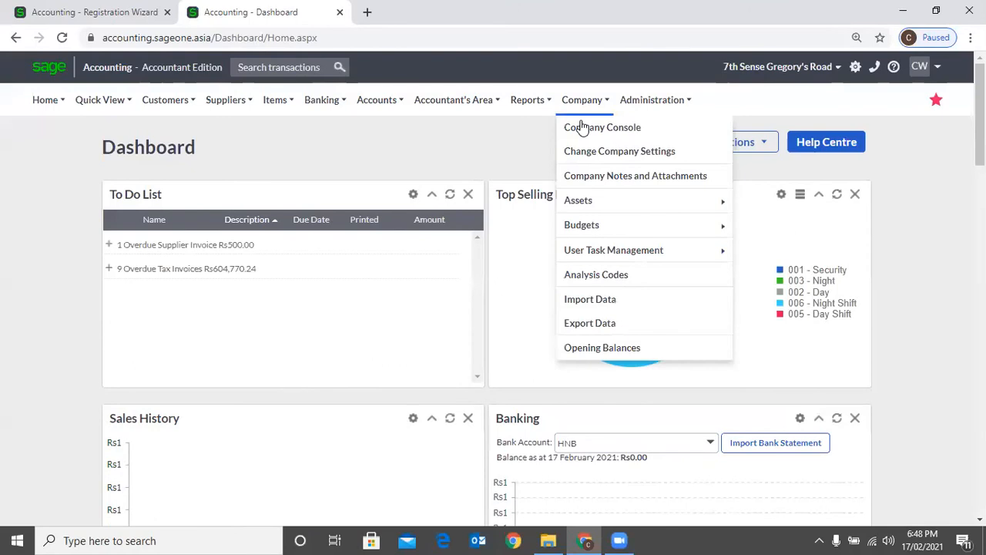
left_click(583, 127)
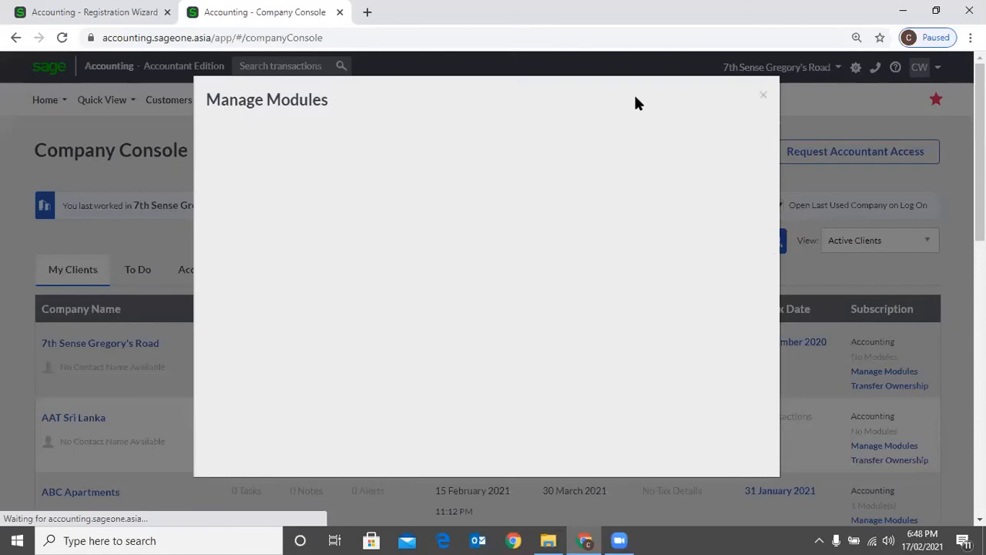
key("Escape")
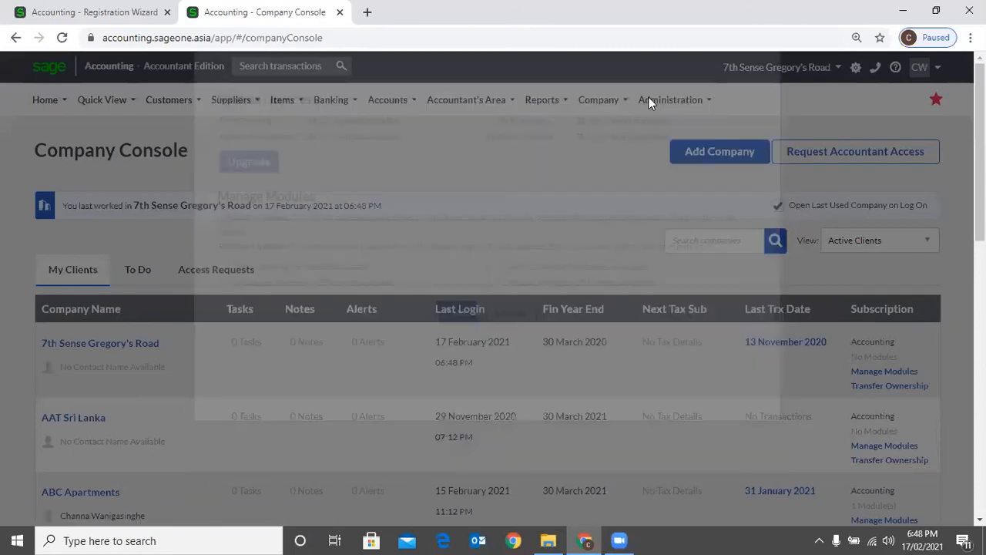
Step: Open the package upgrade from My Profile and review its module options and current package details without entering any quantities
mouse_move(650, 97)
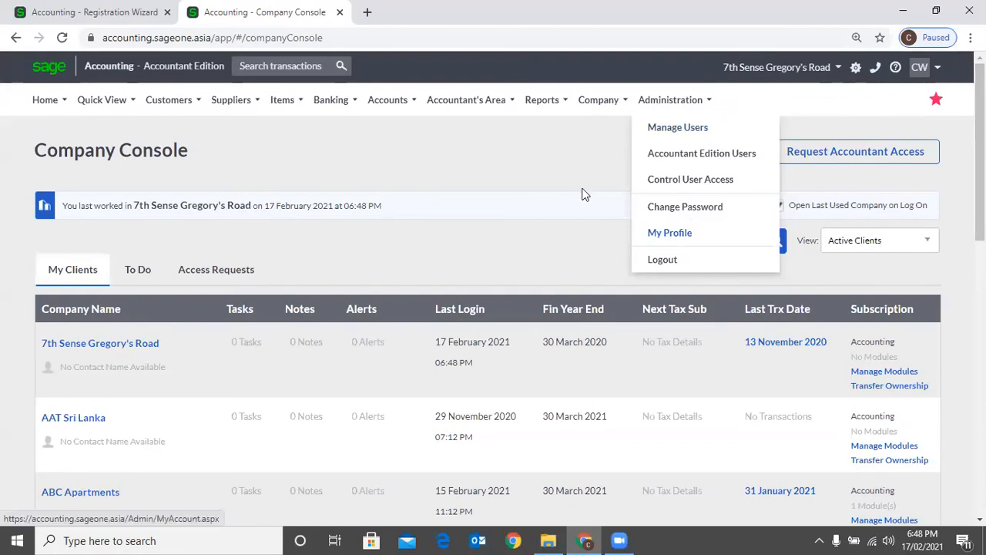
left_click(669, 233)
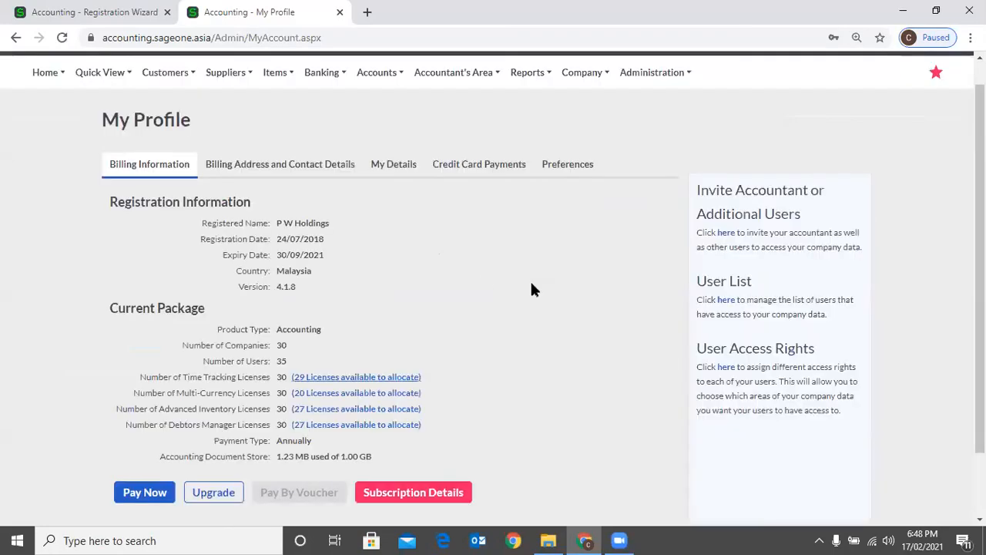
scroll(429, 271, "down", 1)
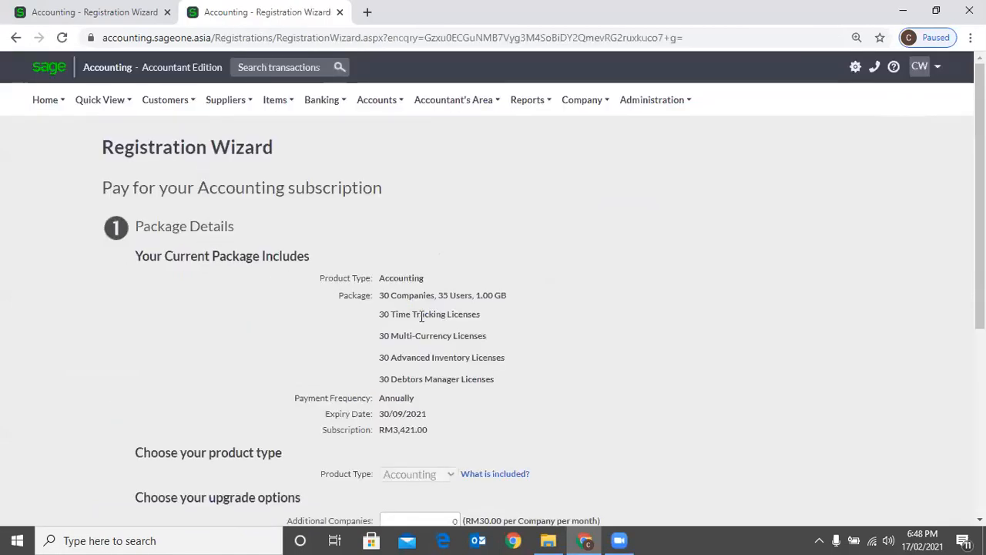
scroll(421, 316, "down", 4)
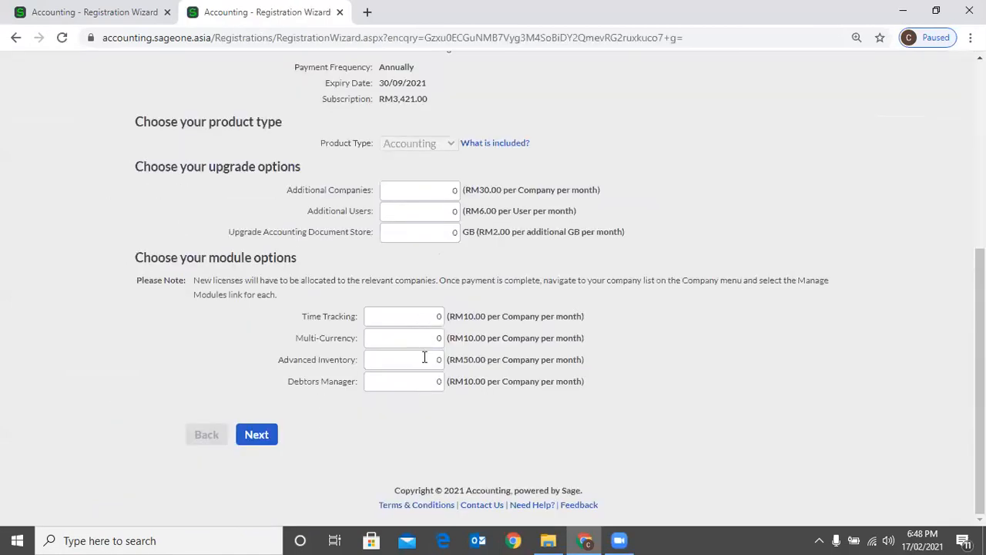
key("Tab")
key("Tab")
key("Tab")
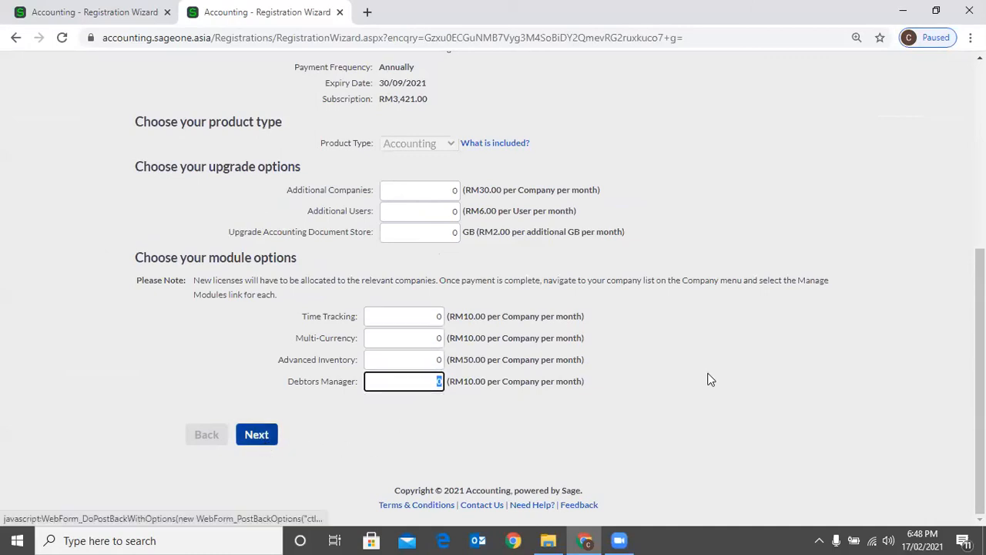
scroll(704, 332, "up", 2)
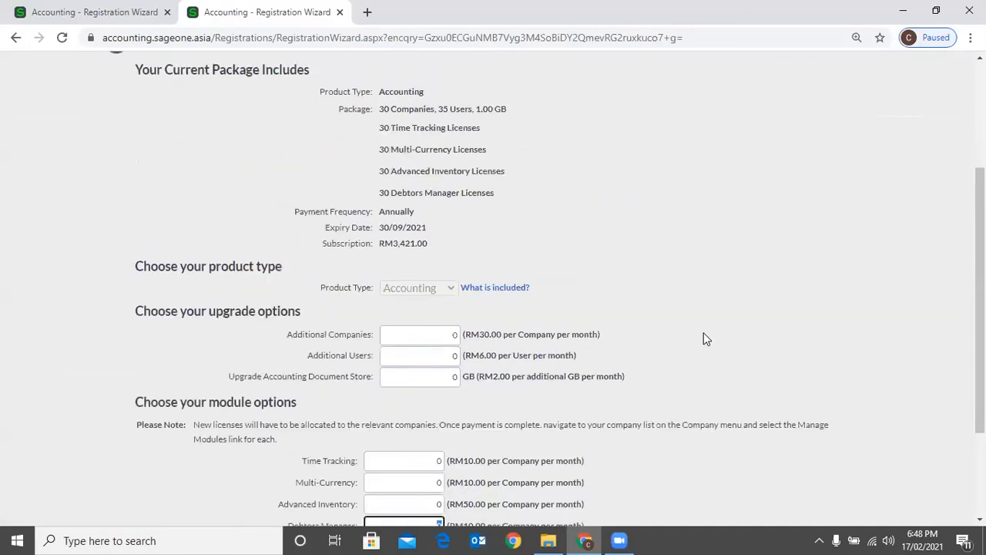
scroll(608, 289, "up", 2)
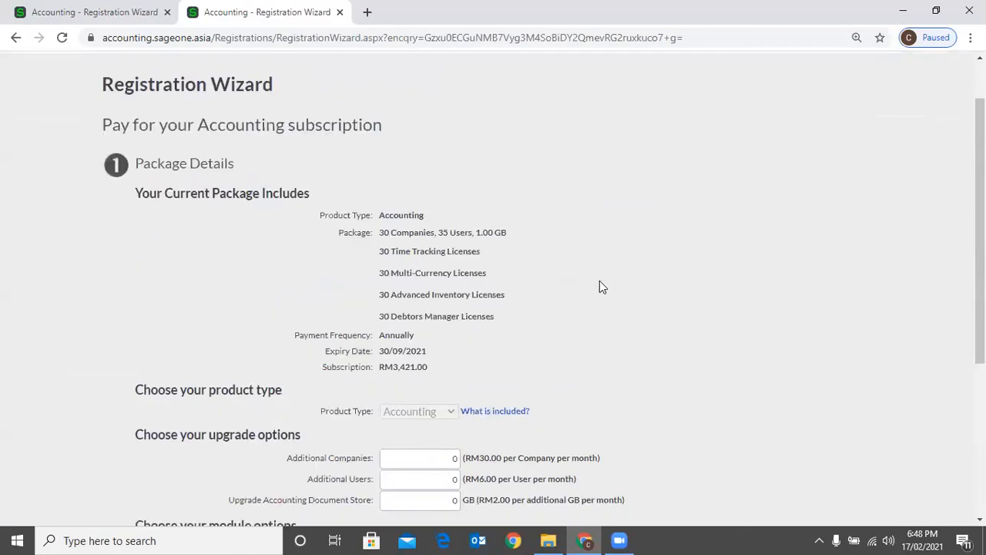
scroll(589, 246, "up", 1)
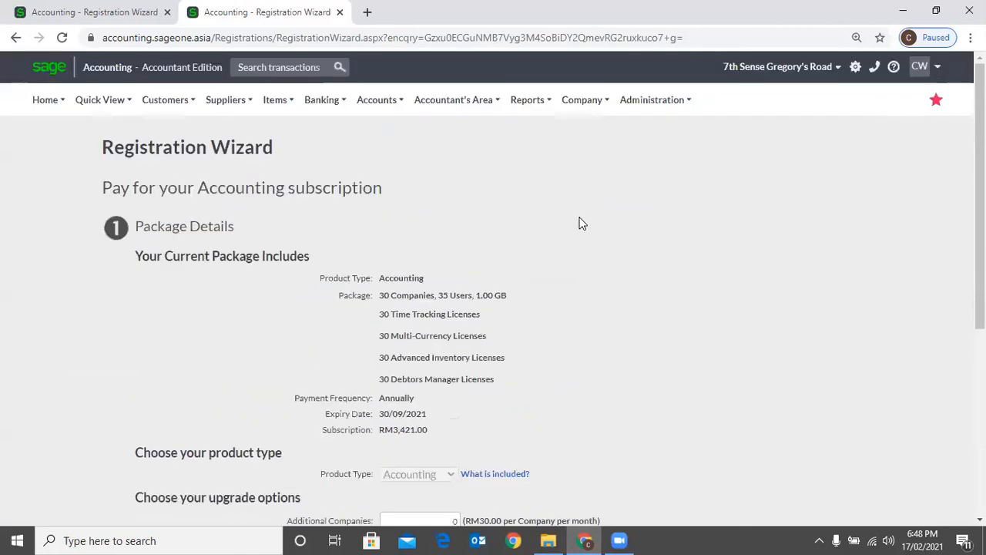
Step: Return to the Company Console and open the Manage Modules form for 7th Sense Gregory's Road
left_click(583, 102)
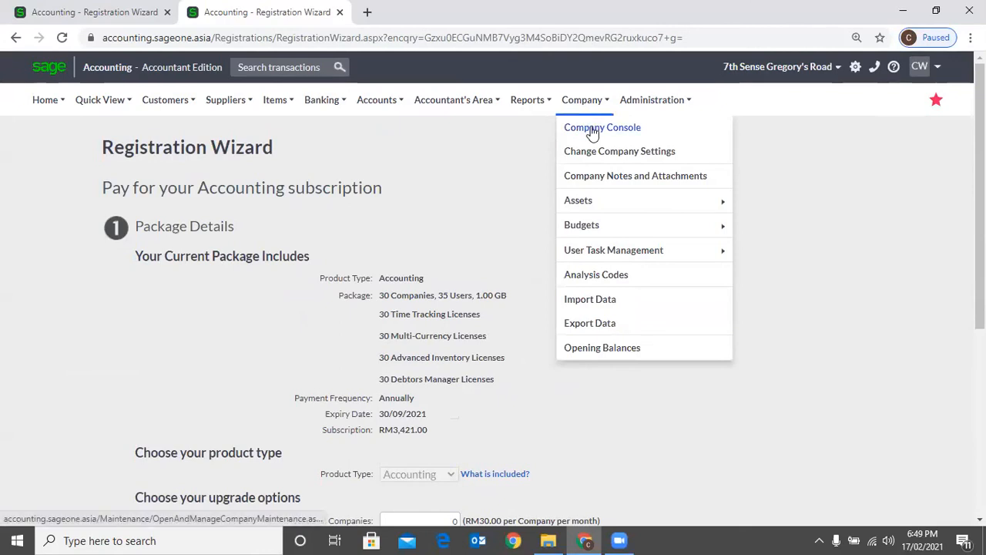
left_click(592, 131)
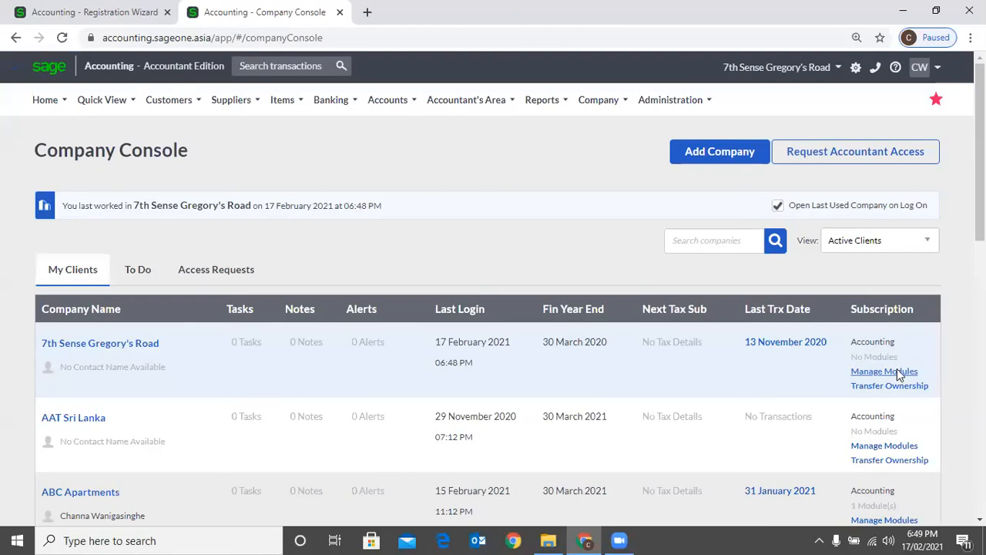
left_click(137, 343)
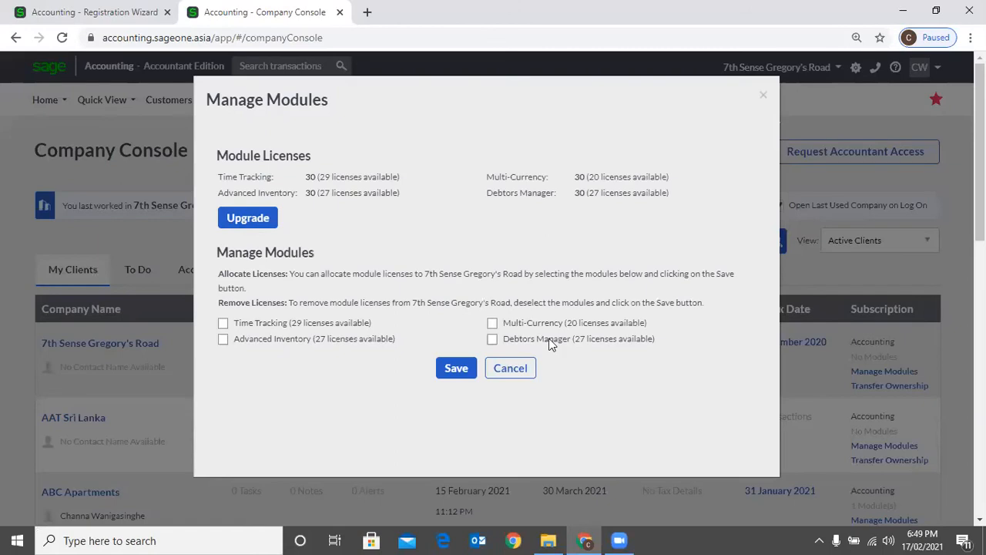
Step: Select Time Tracking, Advanced Inventory, Multi-Currency and Debtors Manager for the company, and cancel the form without saving
left_click(223, 323)
left_click(223, 339)
left_click(493, 323)
left_click(493, 339)
left_click(505, 371)
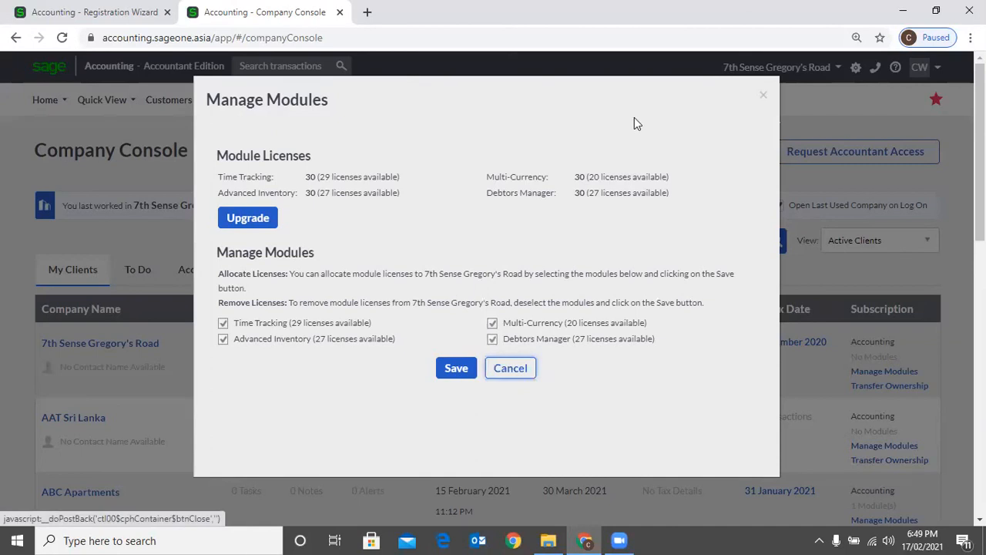
Step: Reopen the Manage Modules form for 7th Sense Gregory's Road from the Company Console, select all four modules, and close it without saving
mouse_move(606, 109)
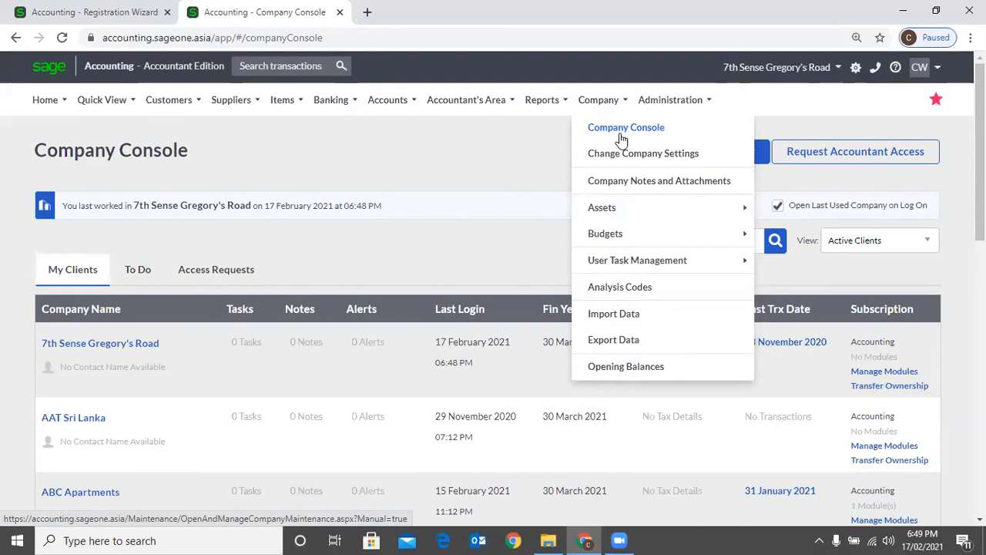
left_click(621, 137)
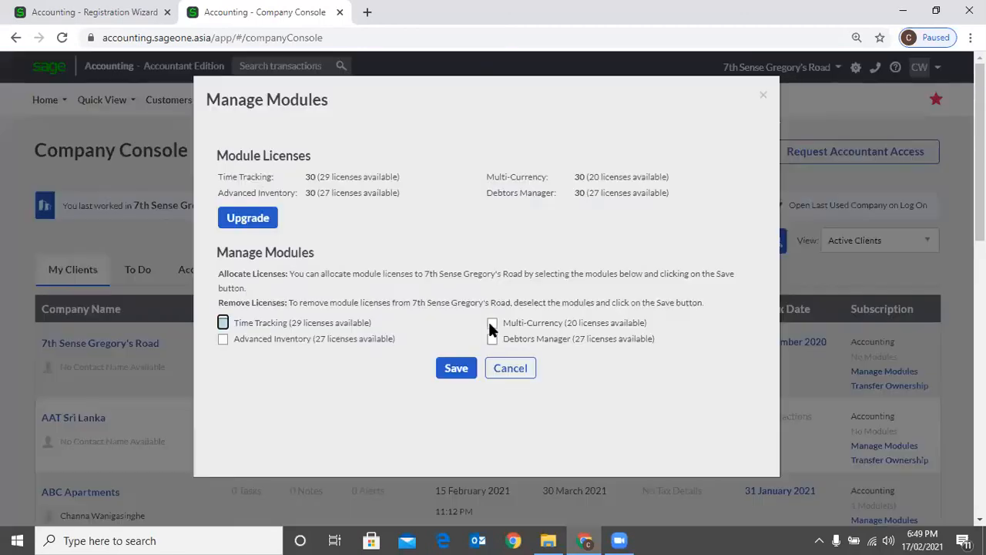
left_click(490, 323)
left_click(493, 339)
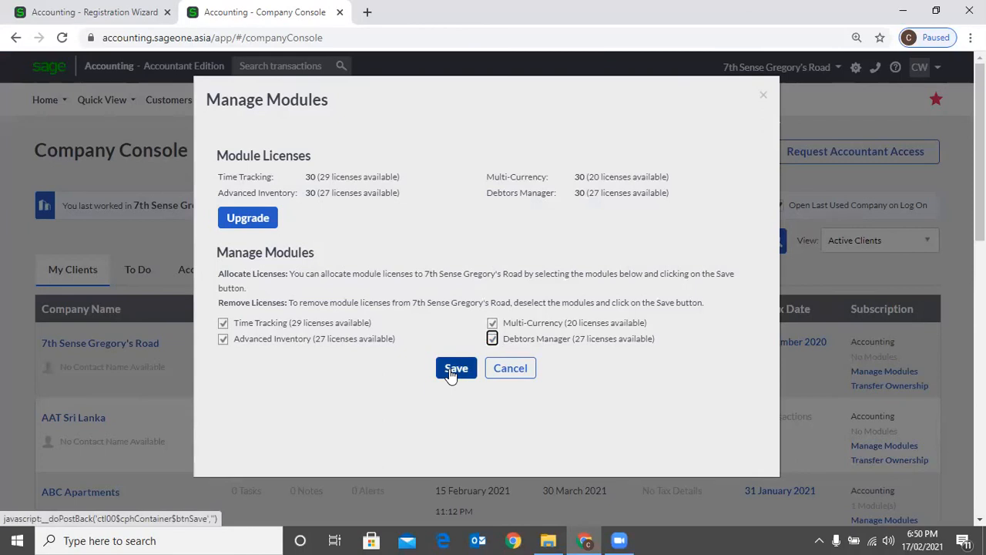
left_click(763, 94)
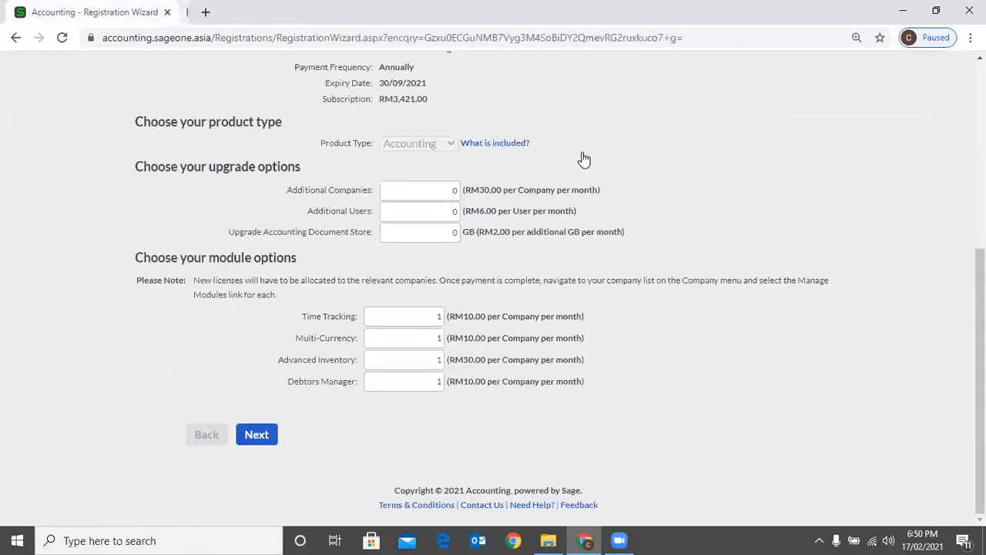
Step: Review the current package details in the Registration Wizard and return to the Multi-Currency section of Company Settings
scroll(214, 193, "up", 4)
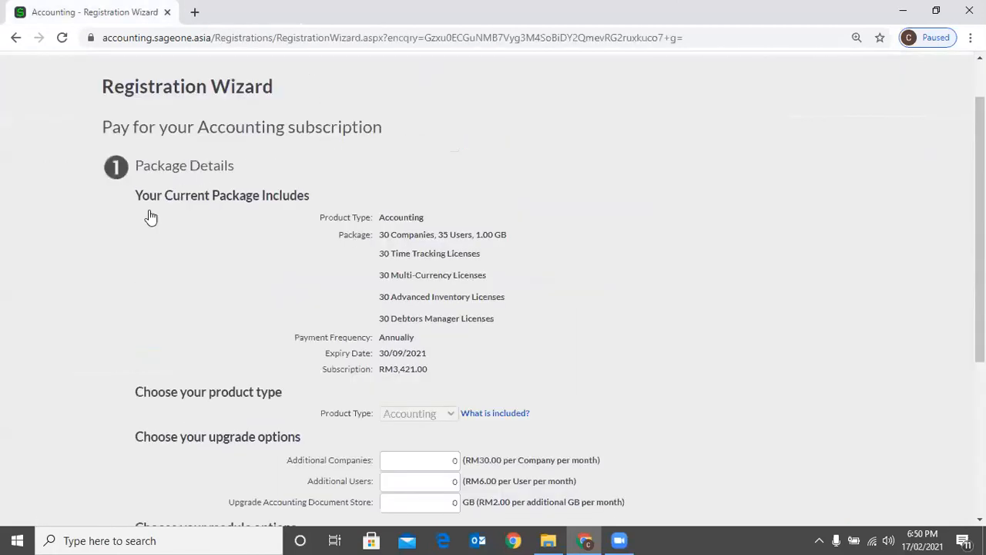
scroll(150, 213, "up", 3)
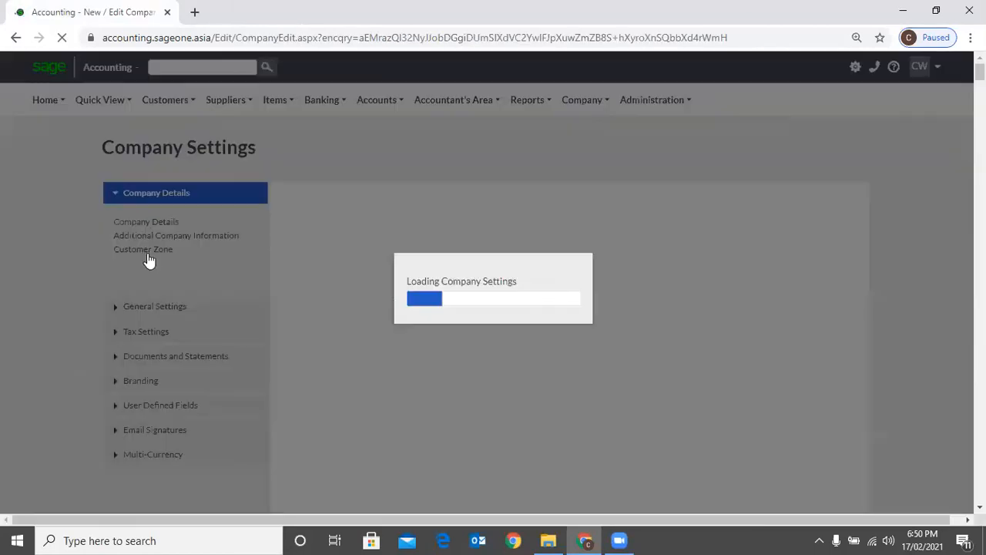
scroll(386, 241, "down", 1)
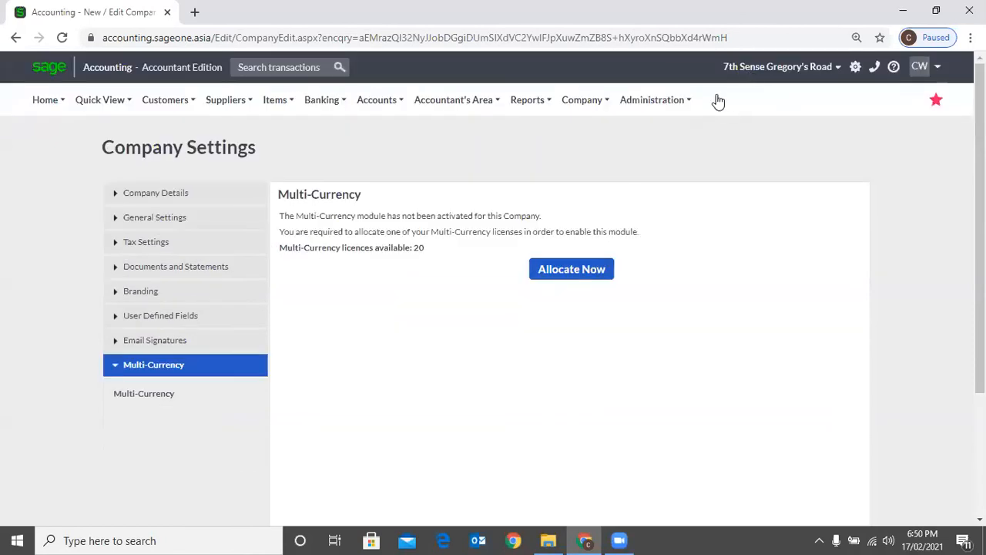
Step: Switch to the P W Holdings . company and back to 7th Sense Gregory's Road
left_click(770, 70)
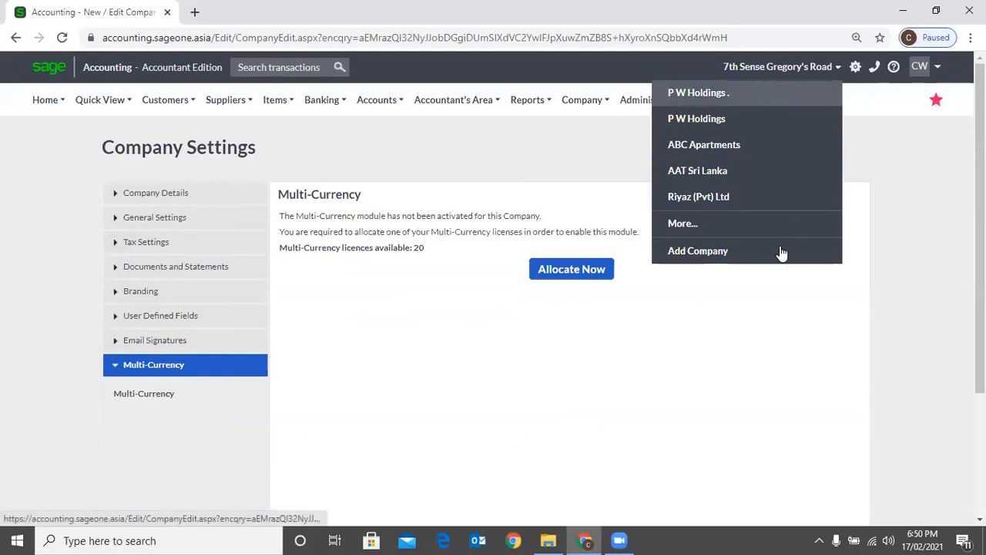
left_click(772, 196)
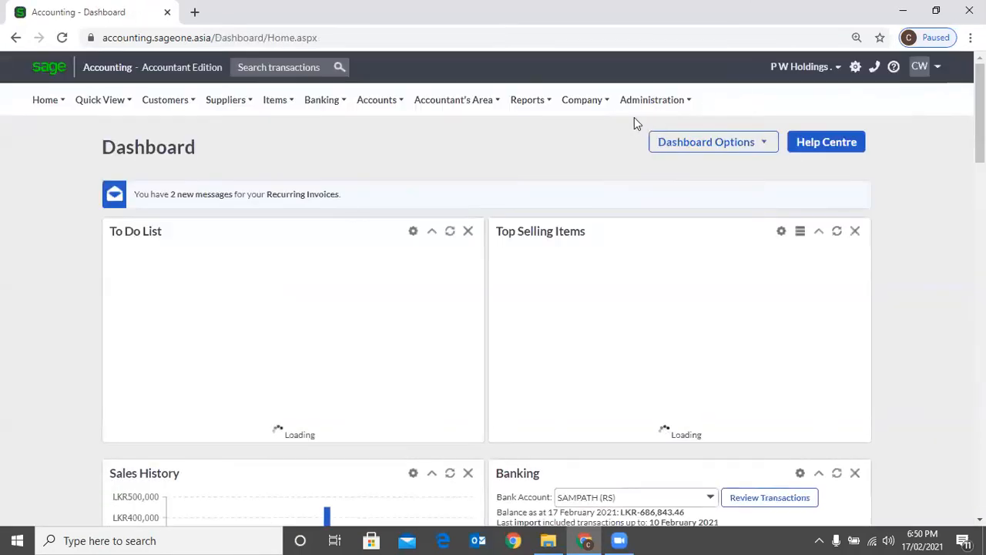
left_click(795, 68)
left_click(771, 92)
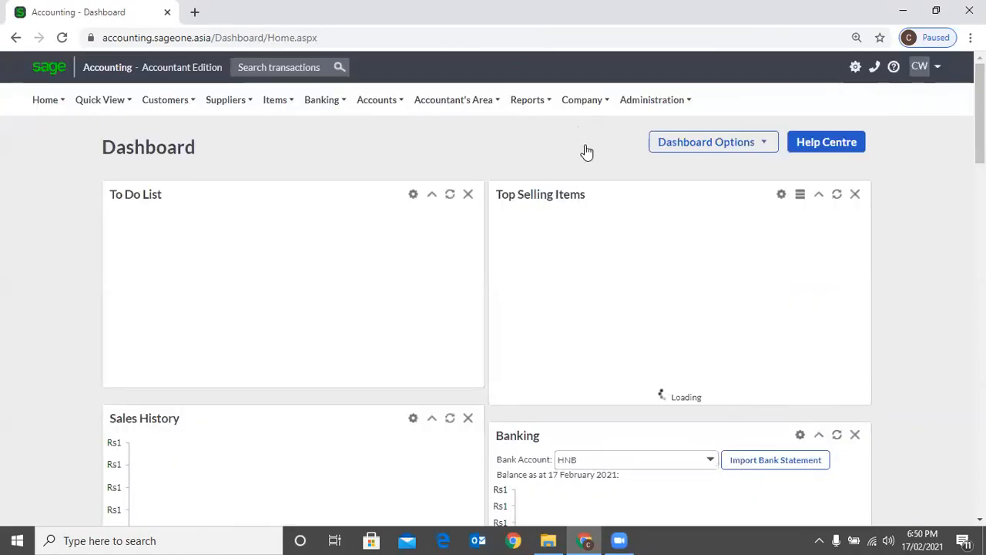
Step: Open the Multi-Currency section of Company Settings for 7th Sense Gregory's Road and allocate a Multi-Currency licence to the company
left_click(582, 99)
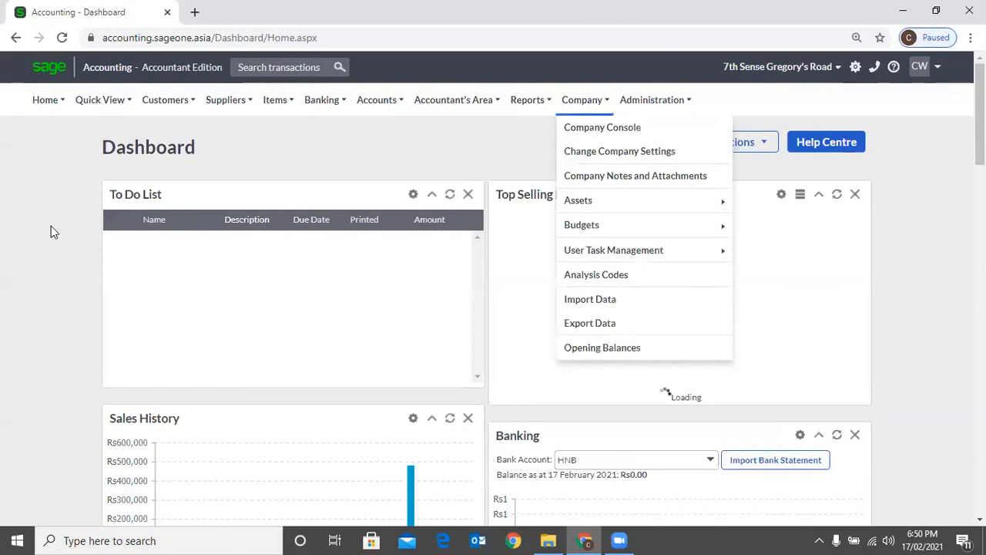
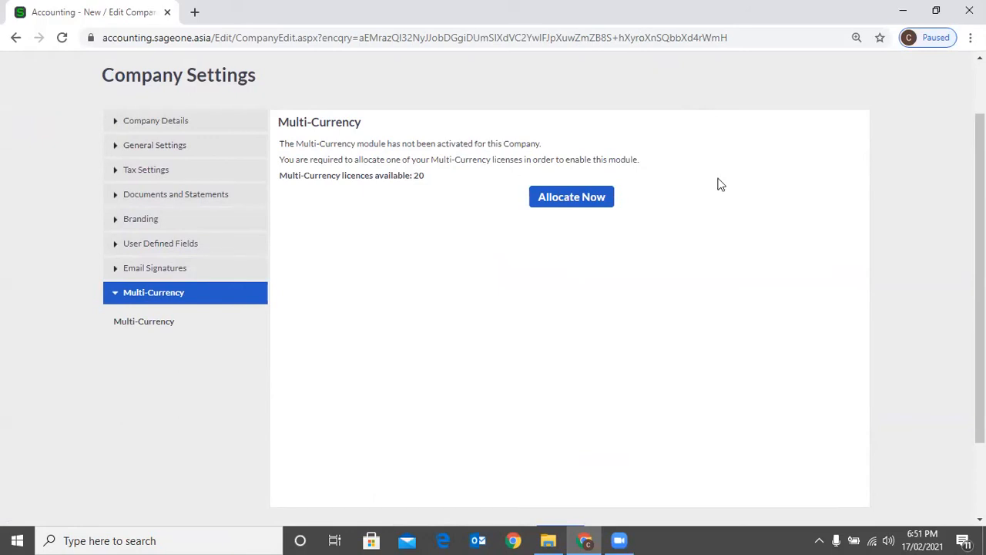
scroll(597, 112, "up", 1)
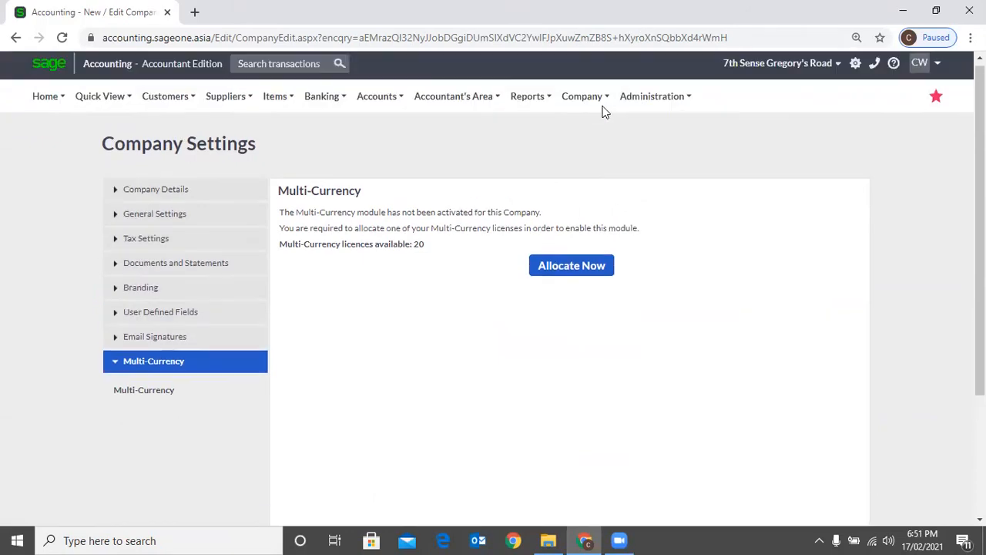
left_click(601, 112)
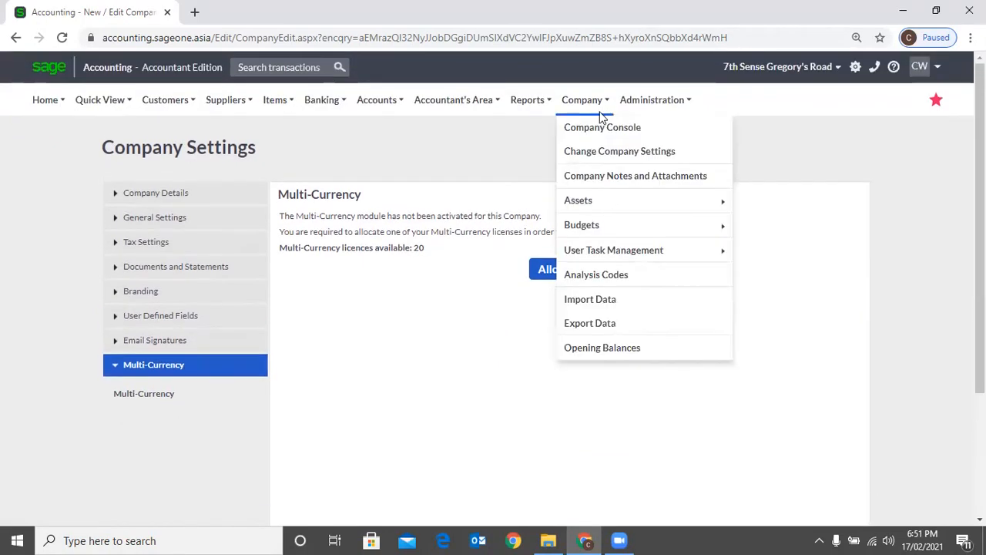
left_click(615, 157)
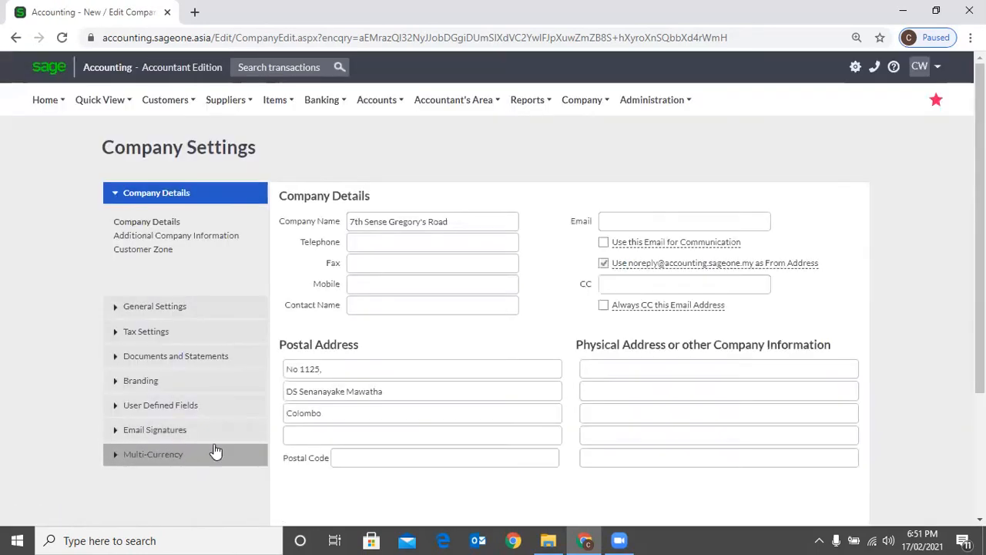
left_click(215, 452)
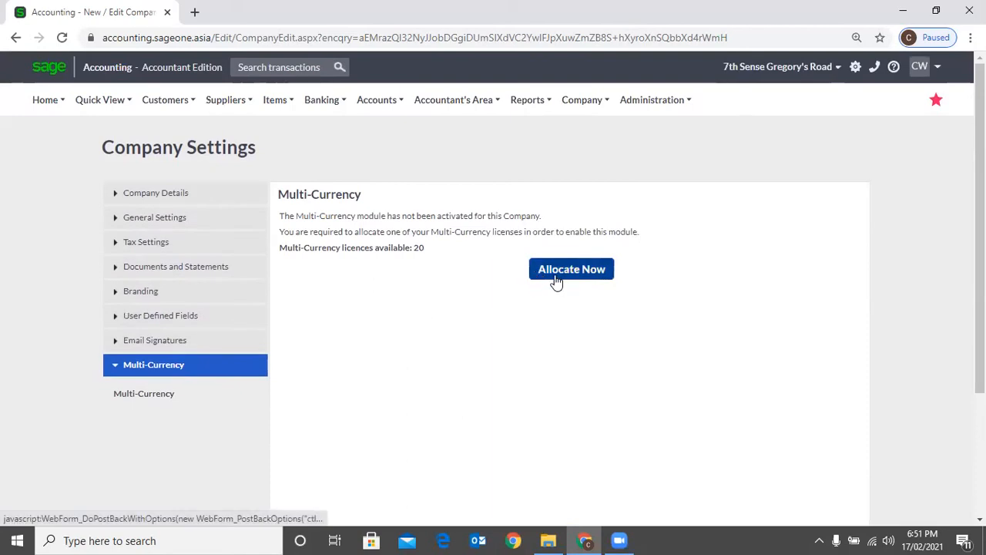
left_click(555, 281)
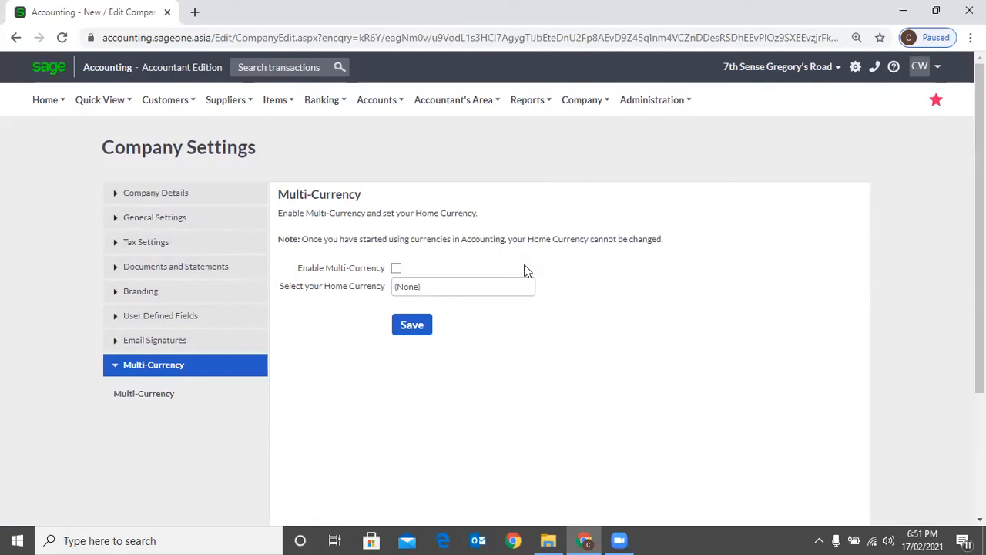
Step: Enable Multi-Currency for the company and look at the available home currencies without choosing one
left_click(396, 270)
left_click(528, 291)
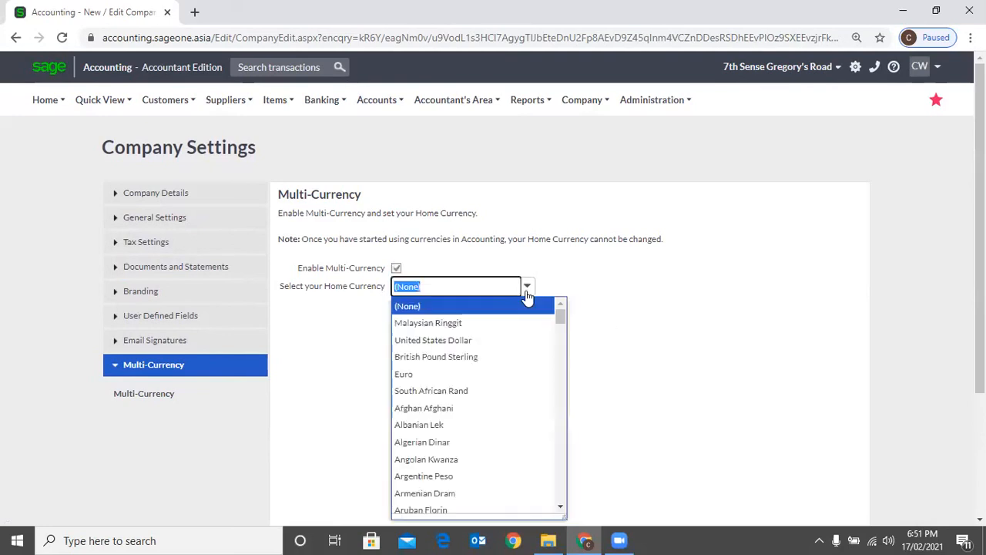
left_click(590, 279)
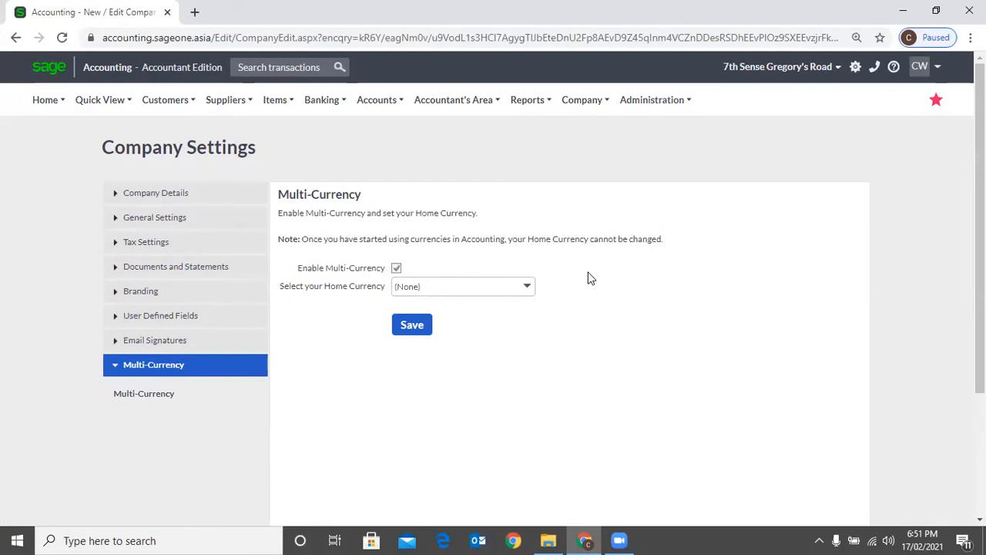
Step: Try to find Sri Lankan Rupee as the home currency and leave the list without selecting it
left_click(527, 285)
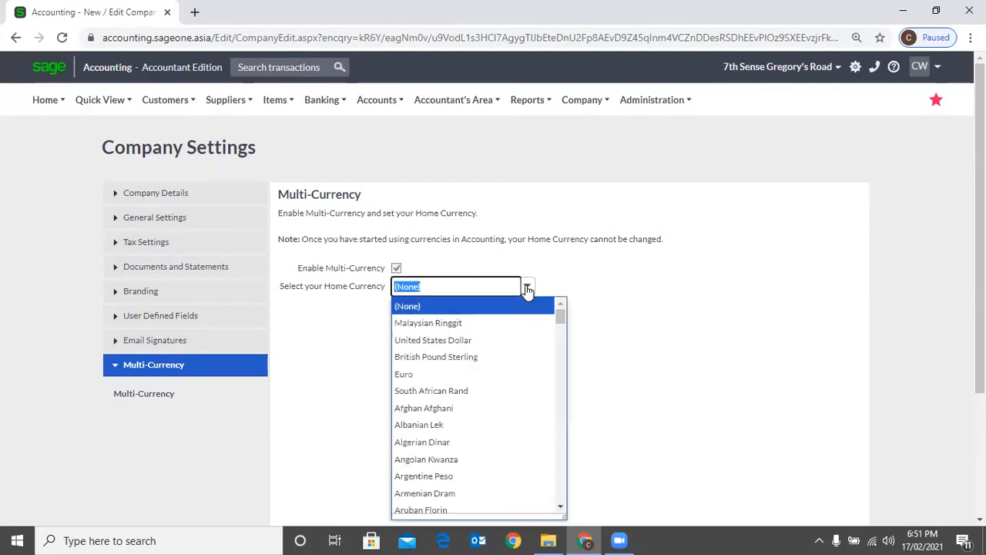
type("S")
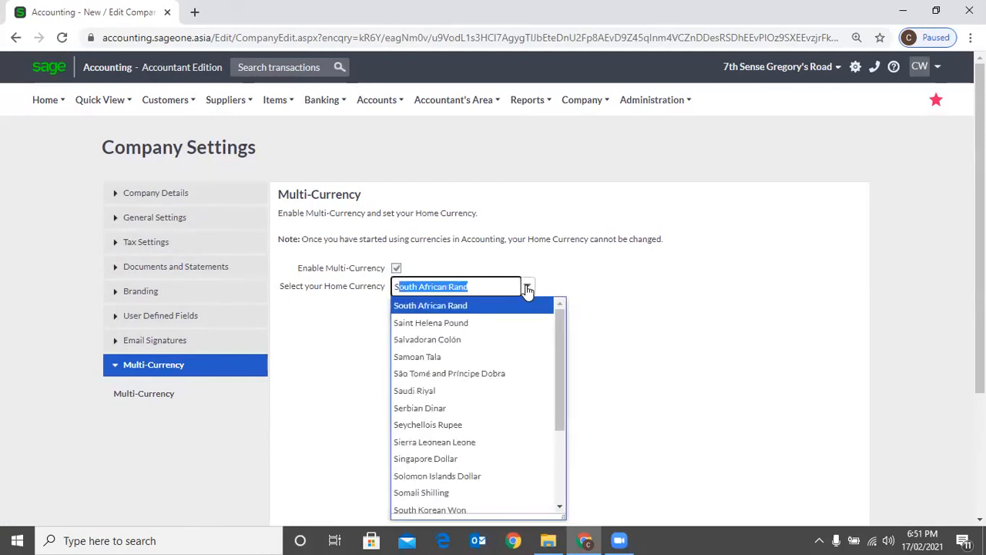
type("ri Lankan Rupee")
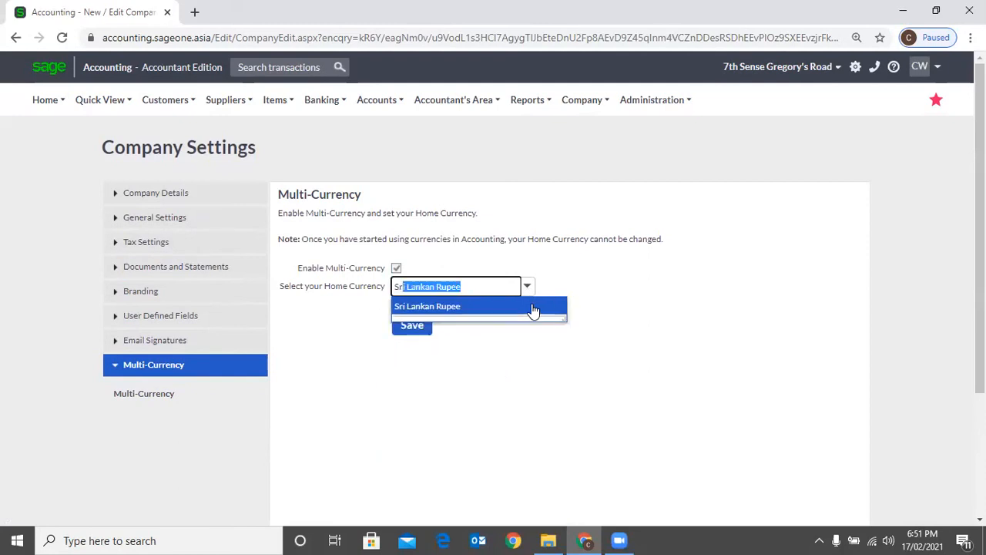
left_click(607, 288)
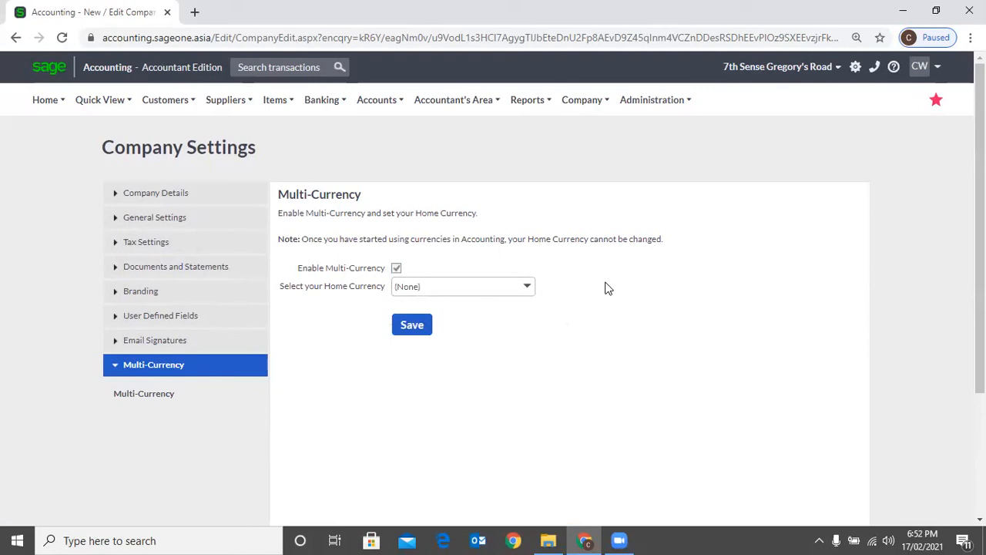
Step: Set the home currency to United States Dollar and save the multi-currency settings
left_click(530, 291)
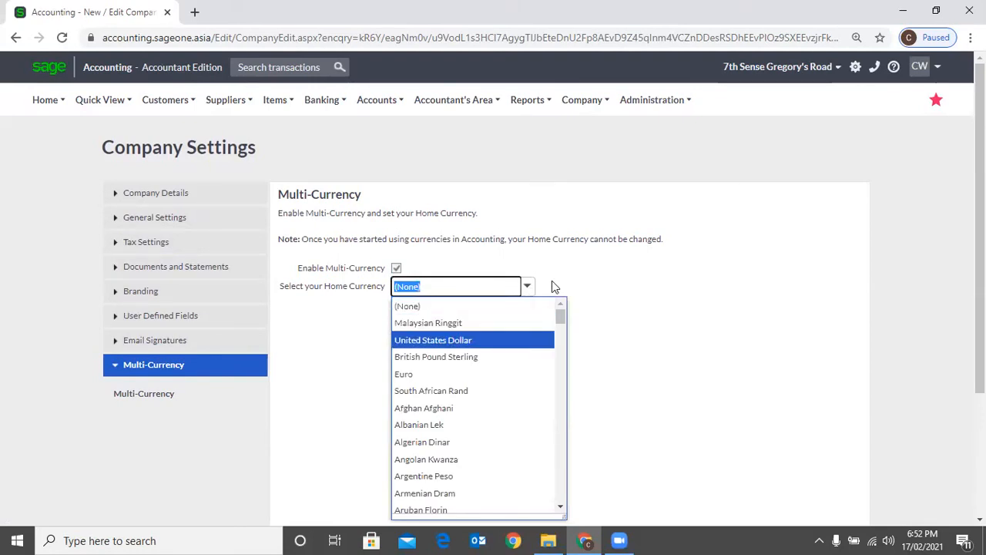
left_click(494, 340)
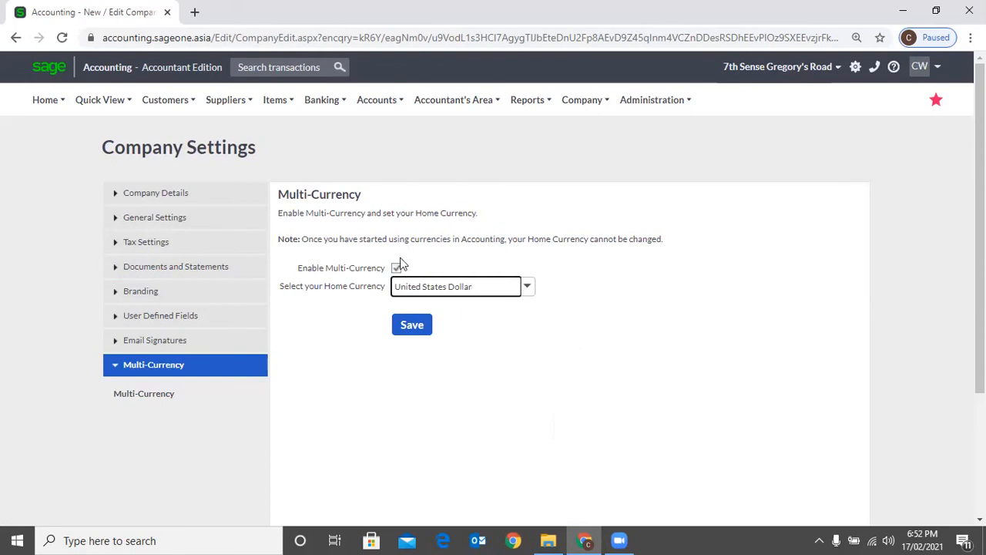
left_click(527, 287)
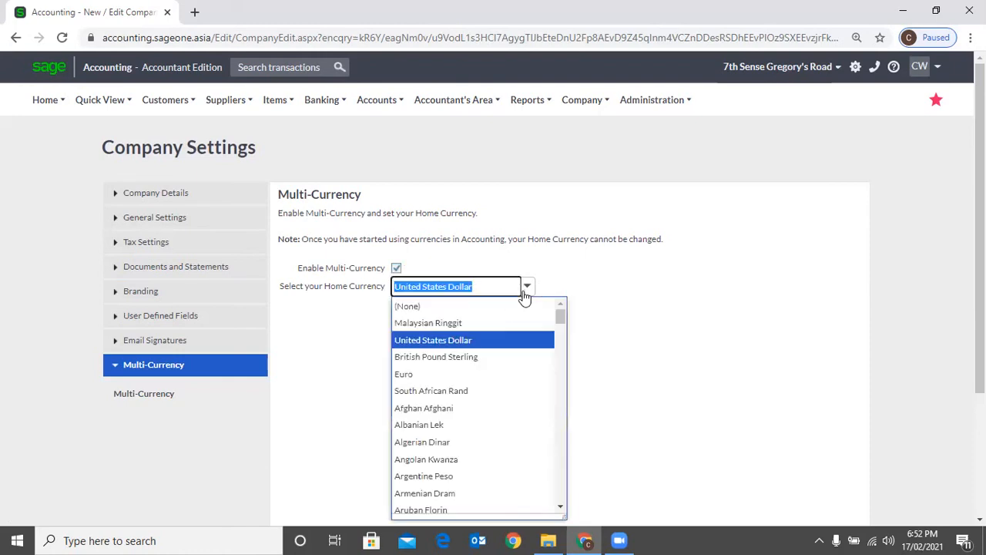
scroll(504, 354, "down", 3)
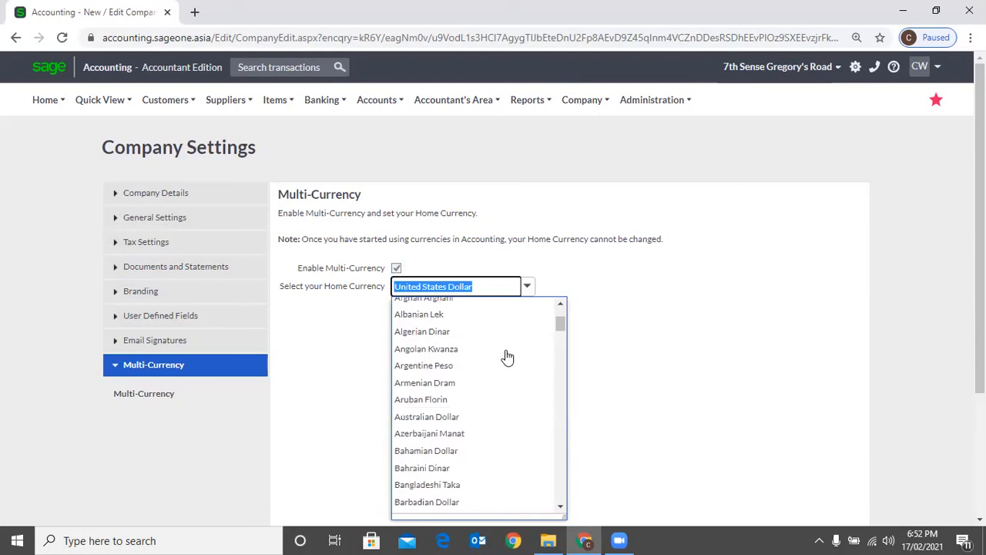
left_click(558, 276)
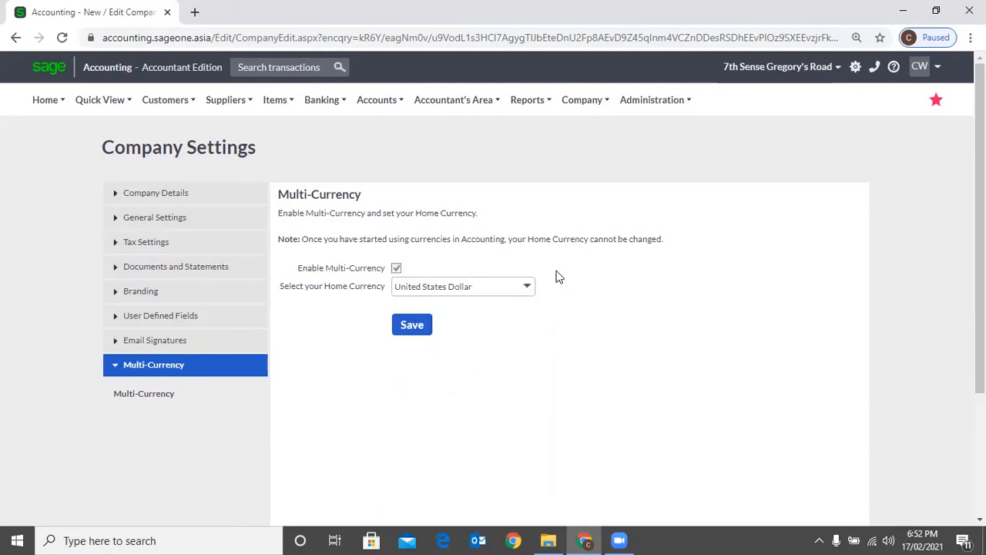
left_click(416, 329)
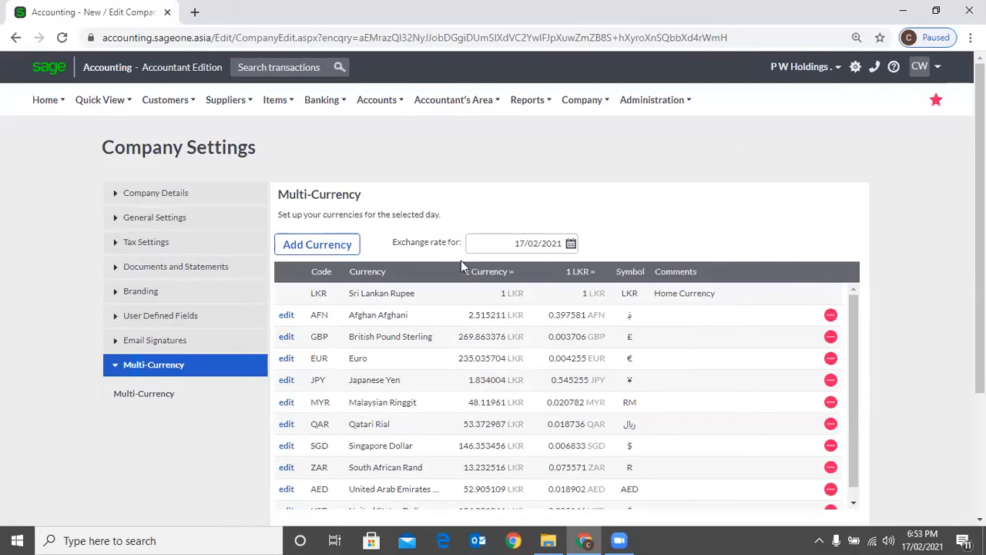
Step: Add Australian Dollar to the currencies of P W Holdings . and check its entry in the exchange rate list
left_click(330, 254)
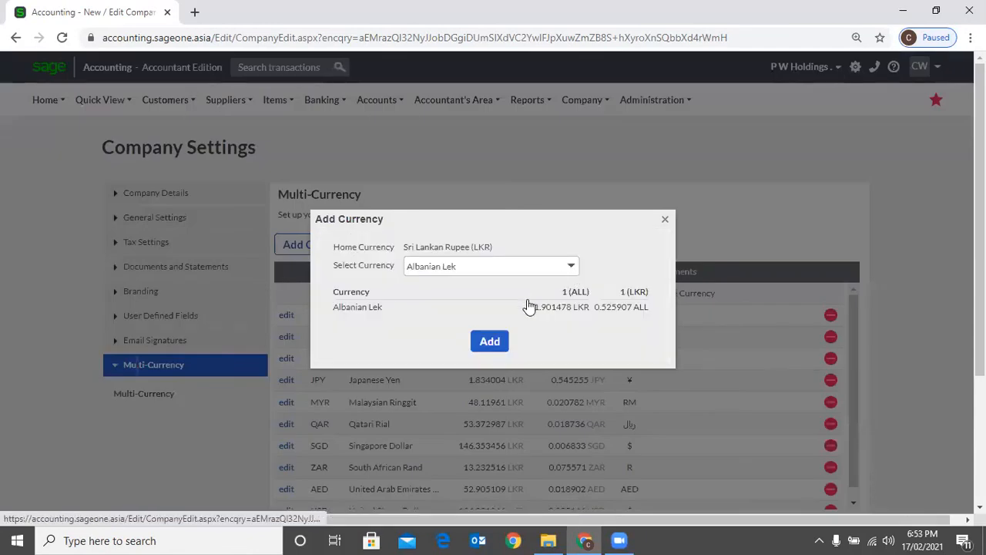
left_click(571, 266)
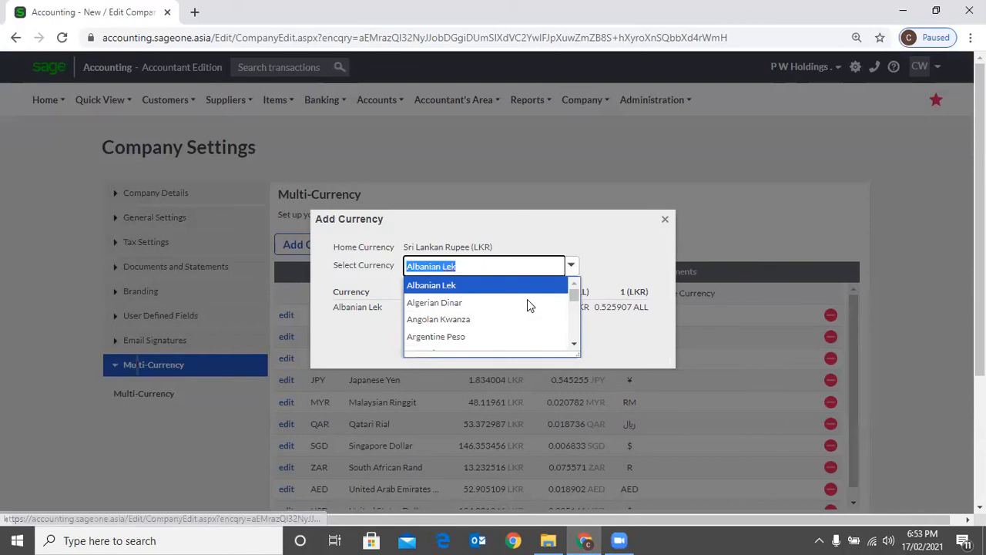
scroll(497, 331, "down", 2)
left_click(485, 316)
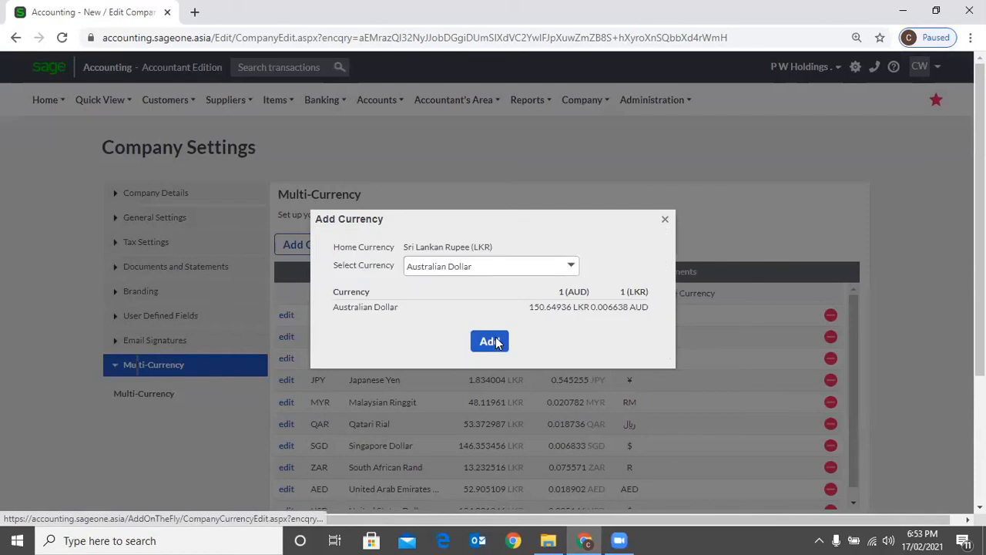
left_click(489, 343)
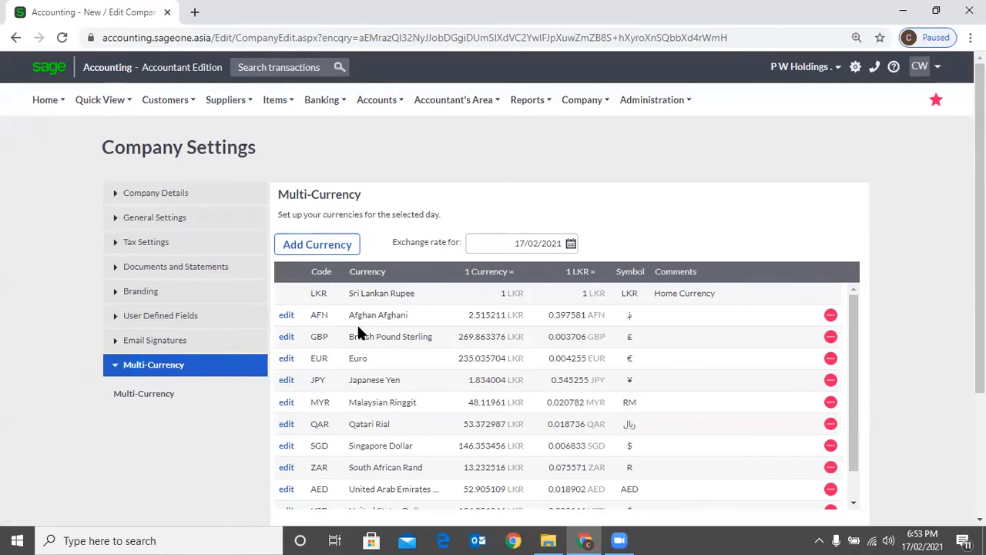
scroll(310, 497, "down", 1)
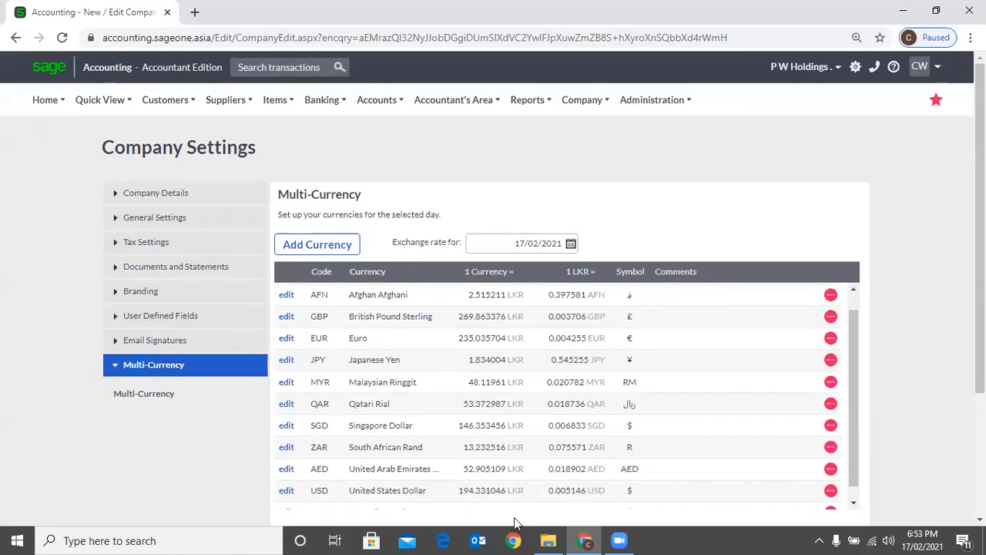
scroll(502, 497, "down", 1)
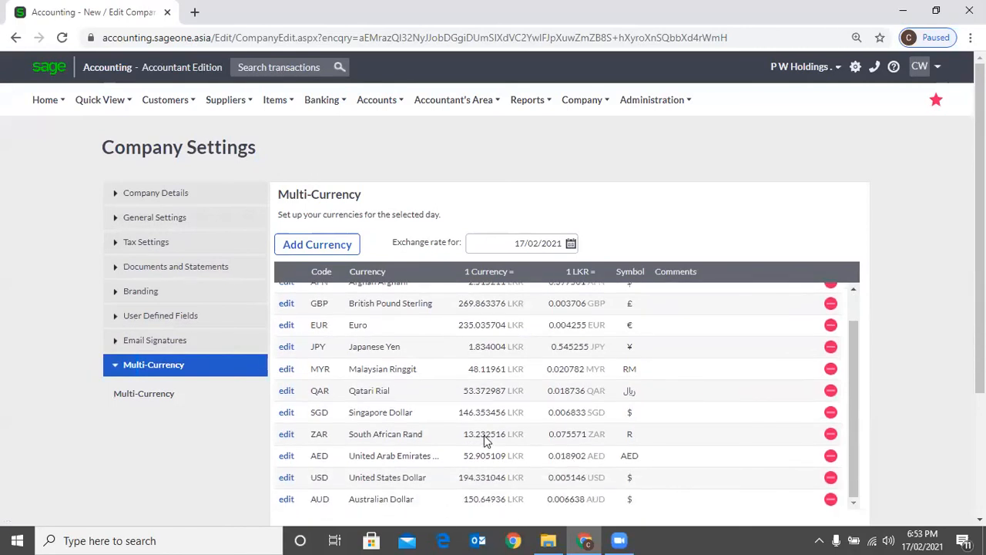
Step: Look at the custom exchange rate option for British Pound Sterling and close the rate editor without updating it
scroll(481, 302, "up", 1)
scroll(478, 293, "up", 1)
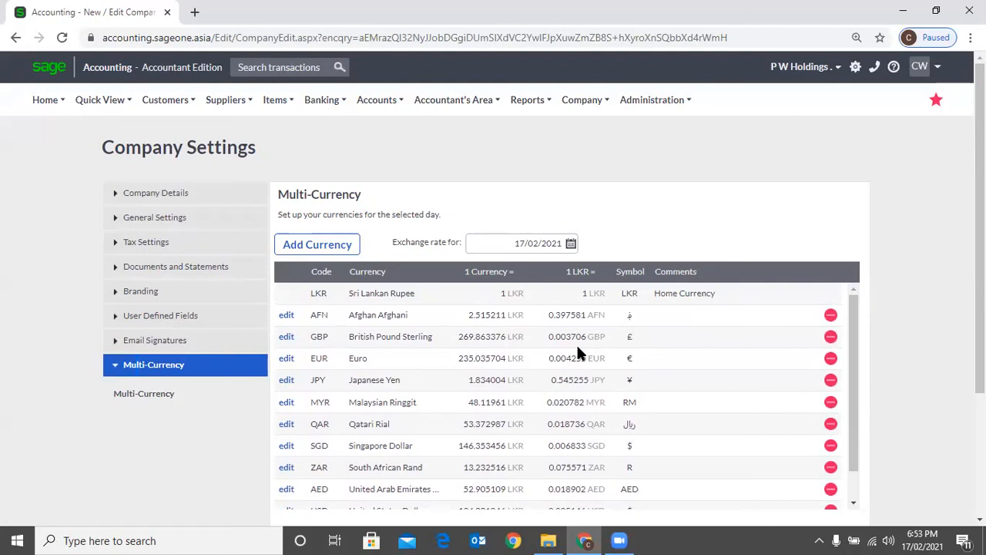
left_click(284, 339)
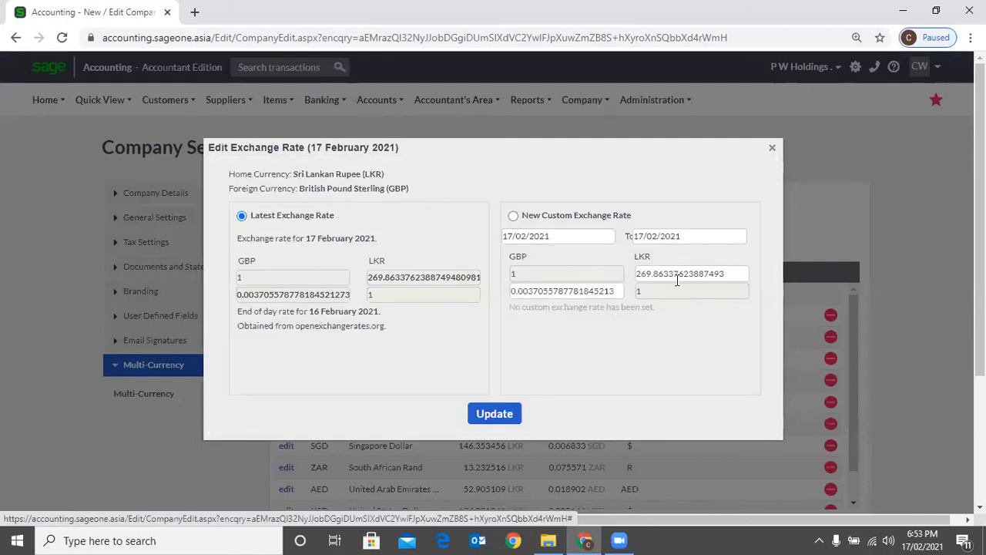
left_click(679, 280)
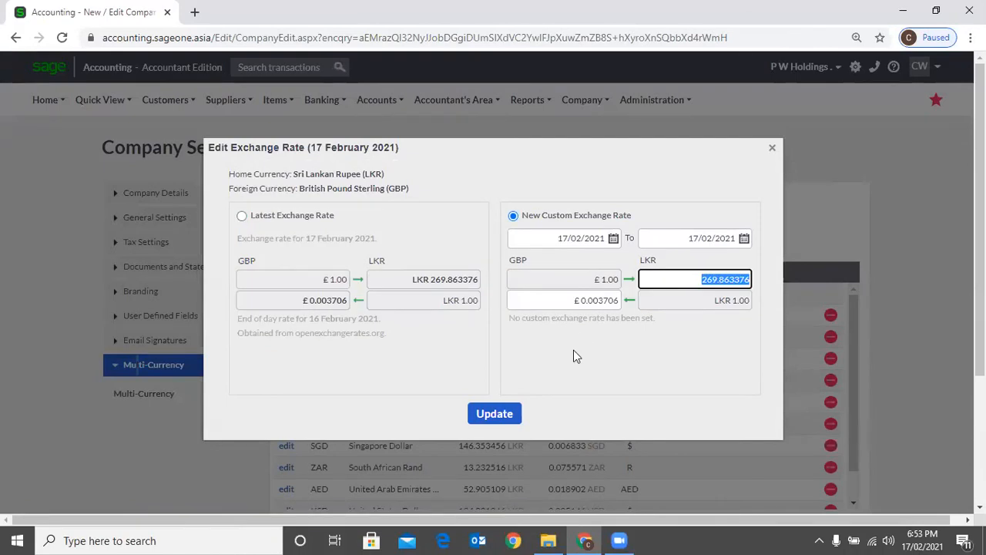
left_click(498, 417)
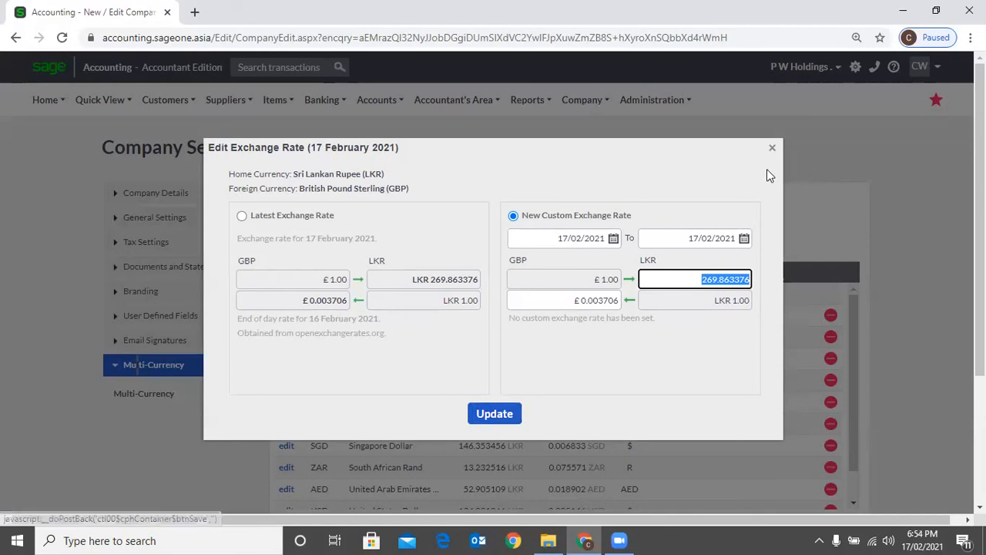
left_click(773, 151)
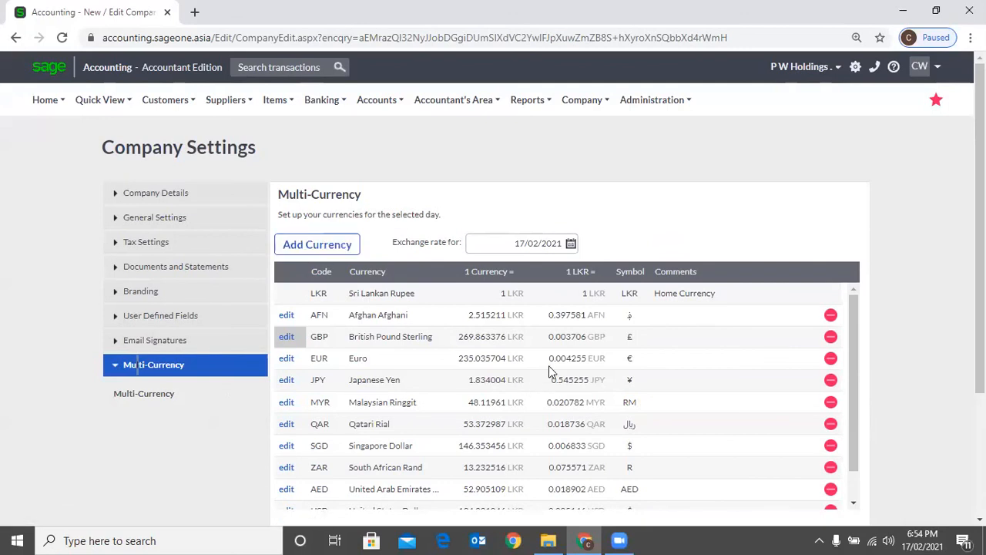
Step: Examine the full list of company currencies and their exchange rates for 17/02/2021
scroll(546, 361, "down", 1)
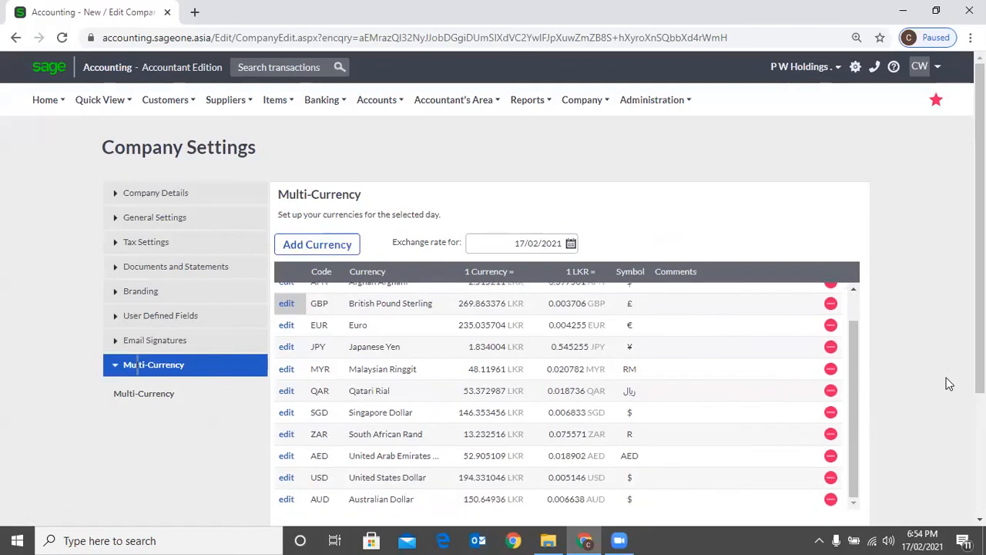
scroll(949, 384, "down", 2)
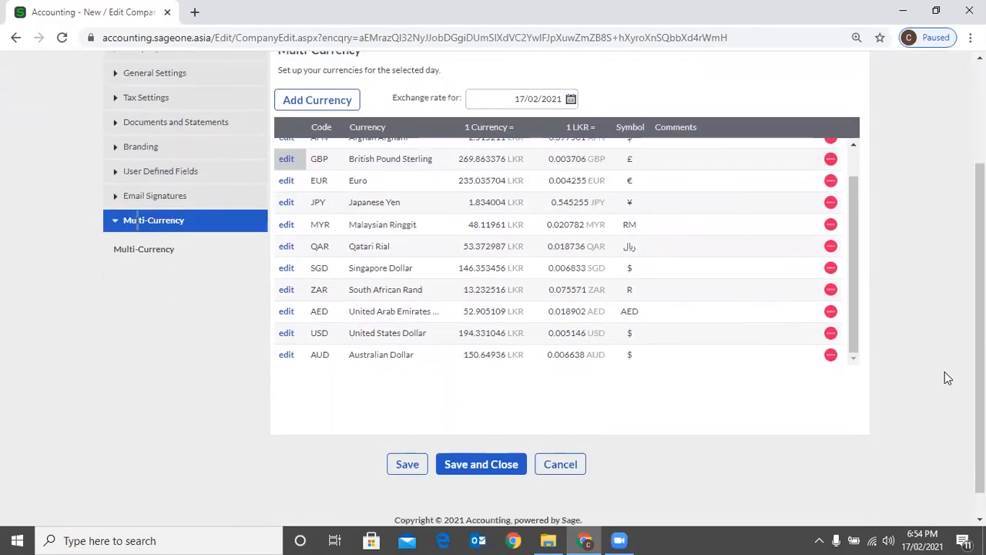
scroll(943, 374, "up", 1)
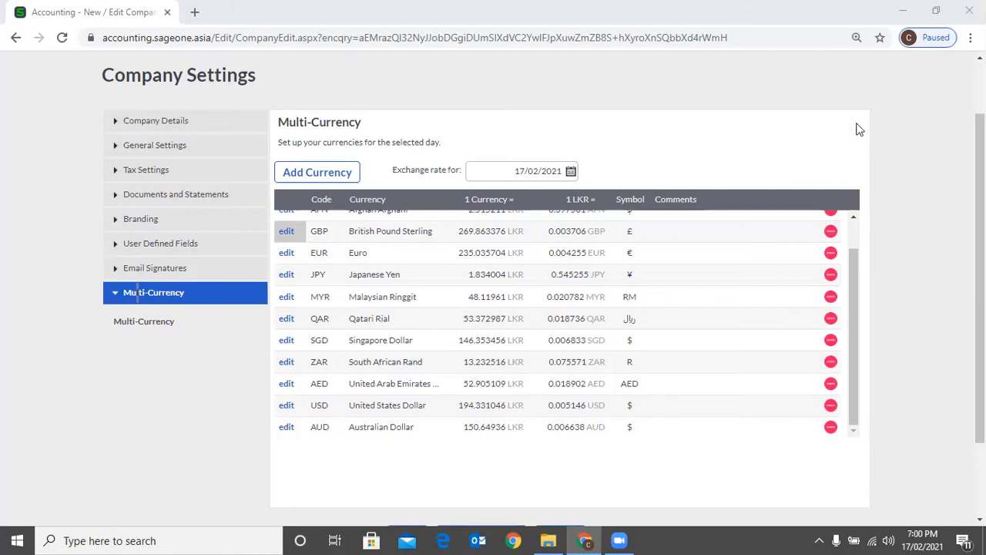
scroll(740, 389, "up", 2)
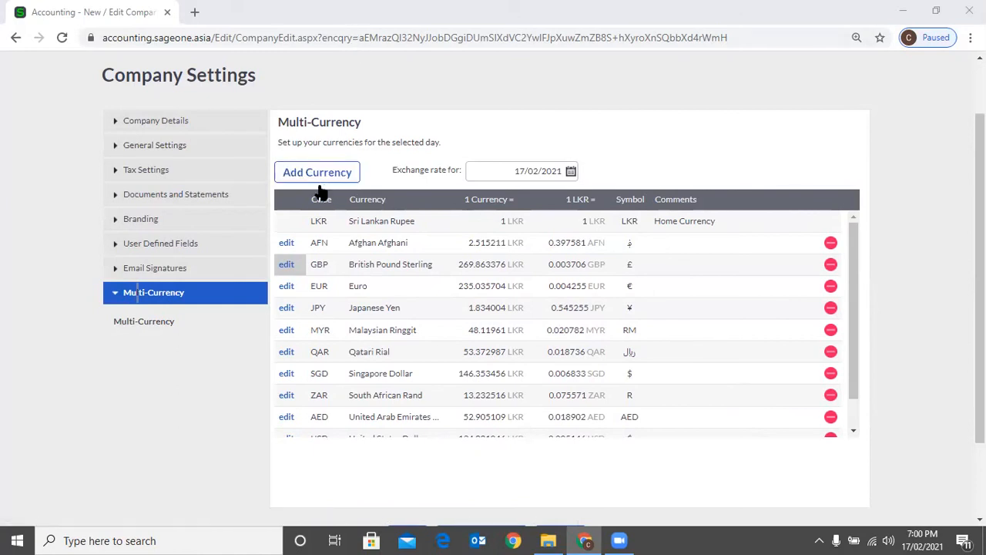
scroll(385, 288, "down", 2)
scroll(838, 287, "down", 3)
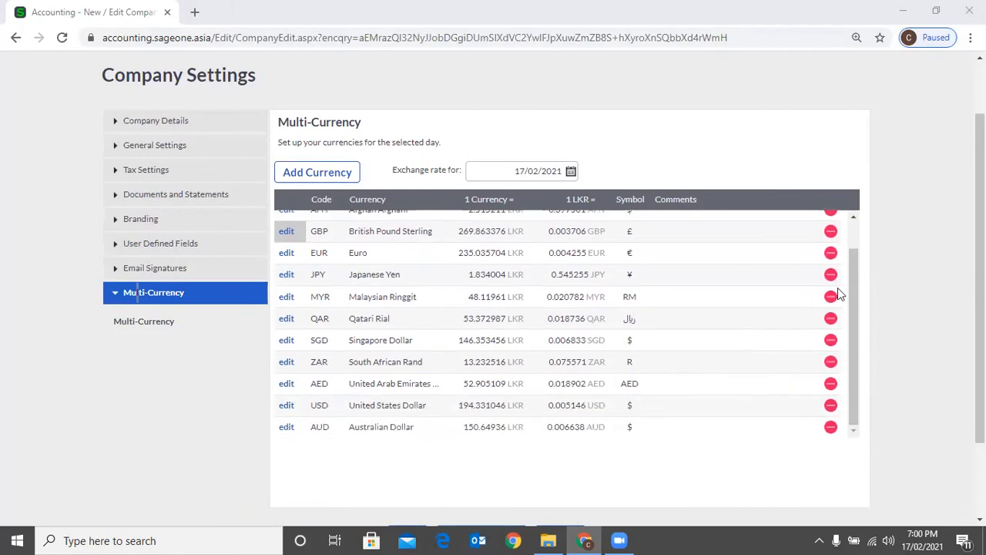
scroll(455, 355, "up", 3)
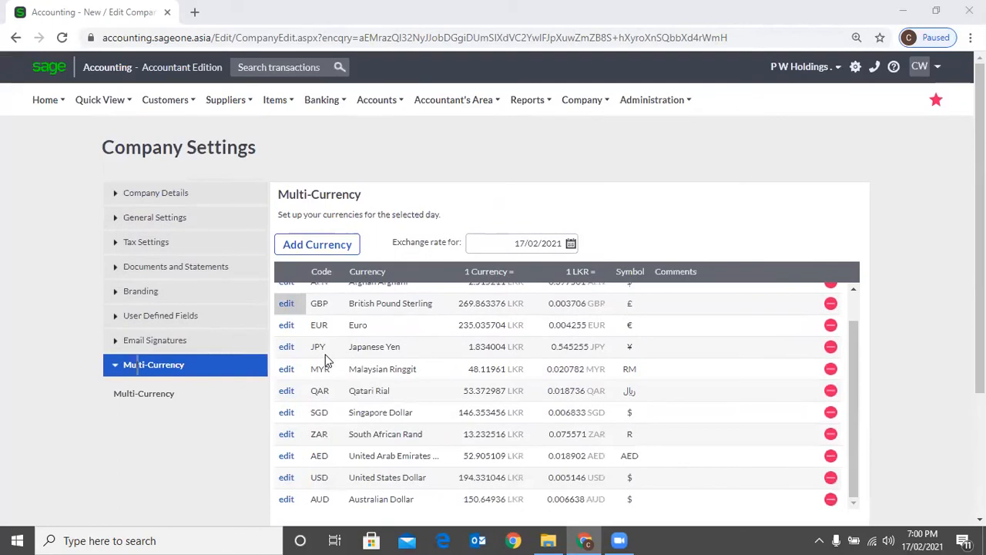
Step: Review the General, Tax, Document Numbers and Branding settings, and return to the Multi-Currency list
left_click(216, 205)
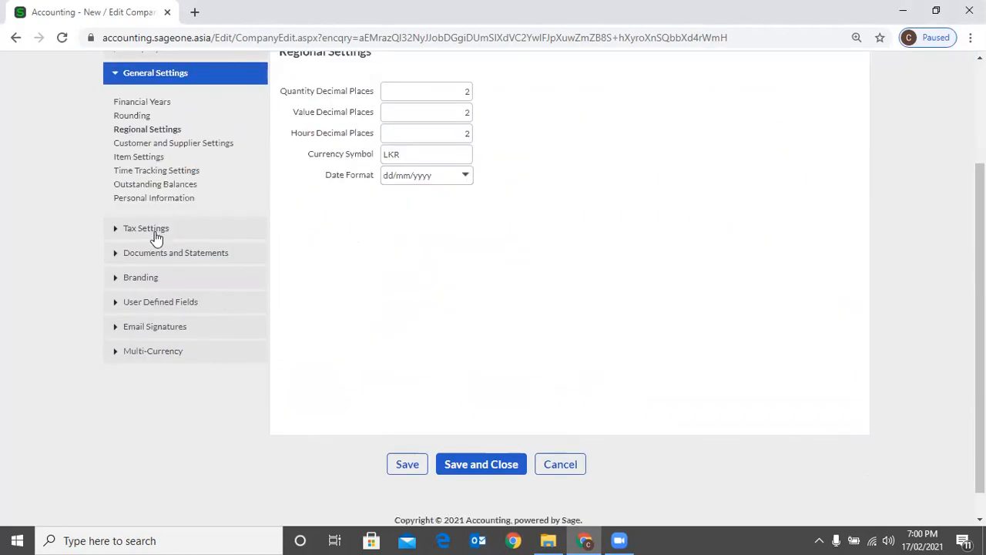
scroll(156, 239, "up", 1)
left_click(174, 215)
left_click(148, 300)
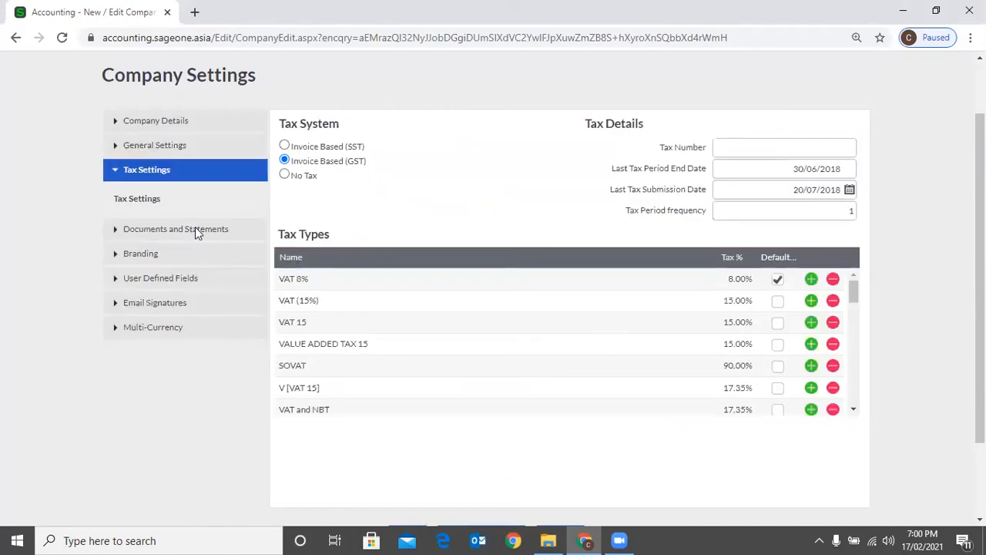
left_click(193, 230)
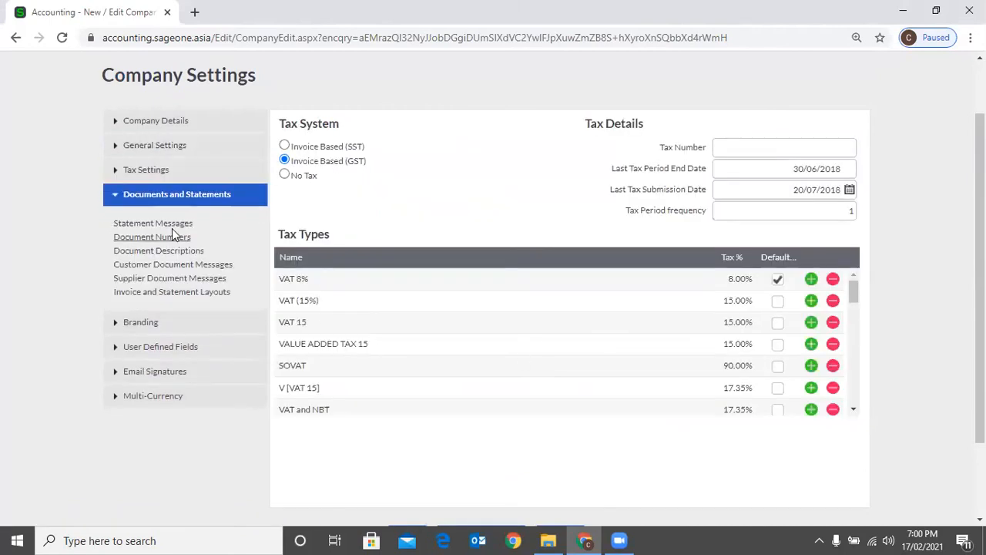
left_click(190, 235)
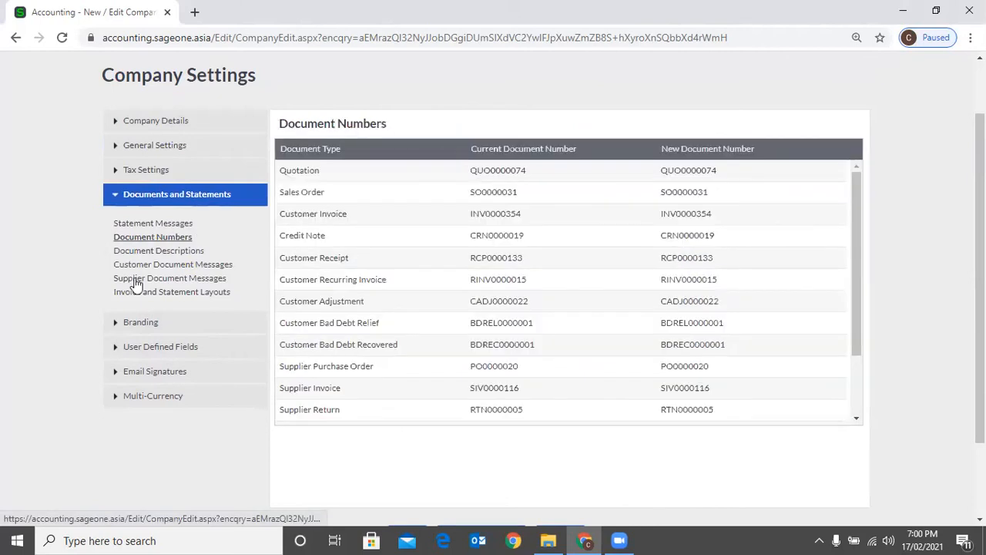
left_click(149, 320)
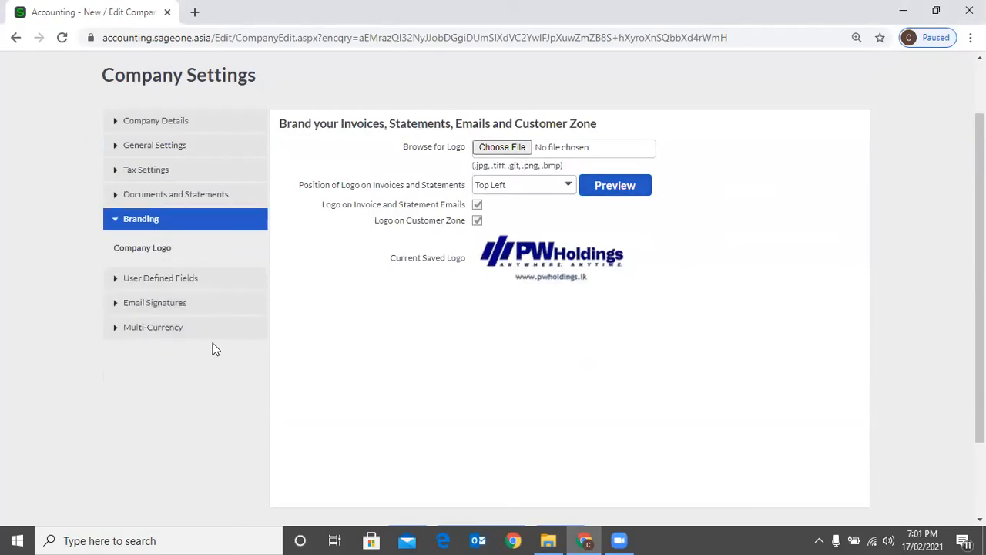
left_click(216, 348)
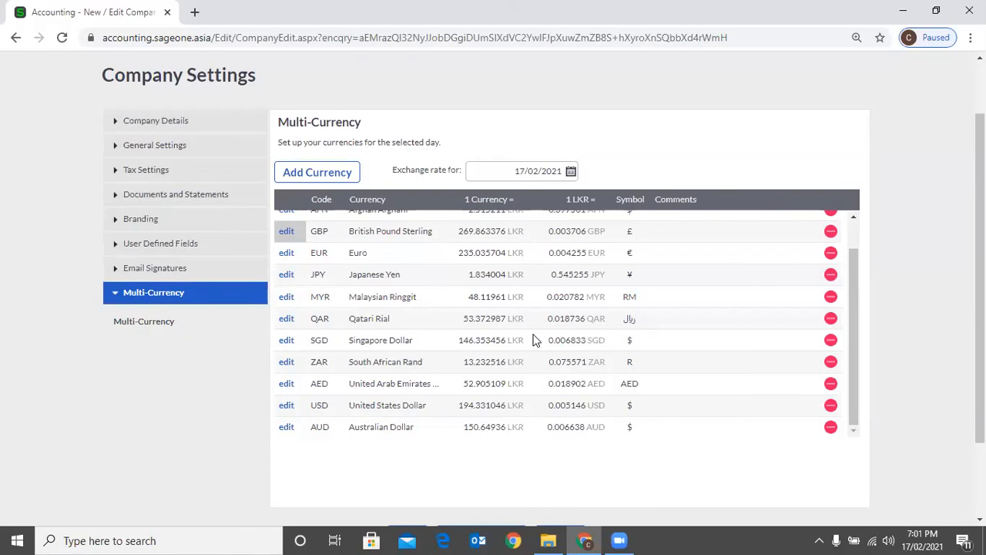
scroll(740, 358, "up", 1)
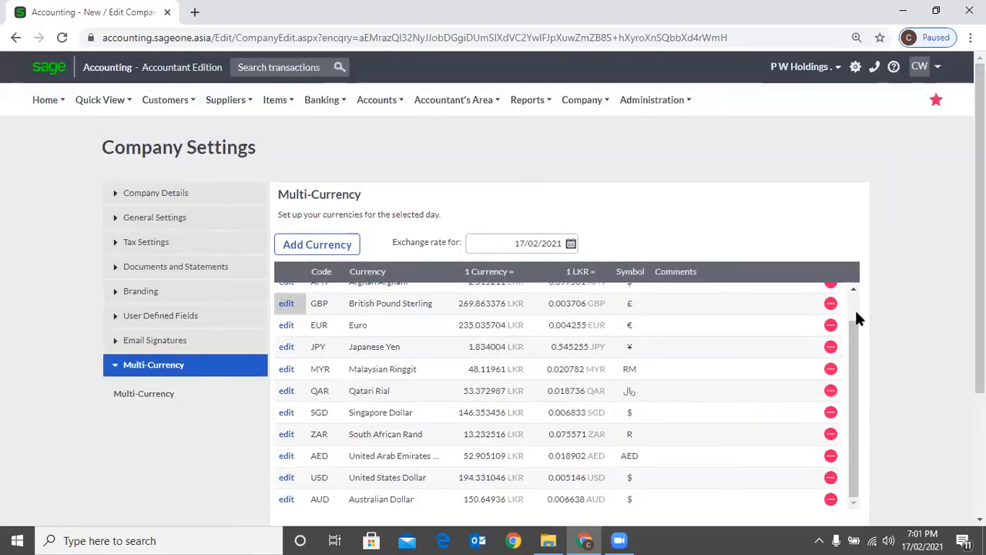
scroll(857, 319, "up", 1)
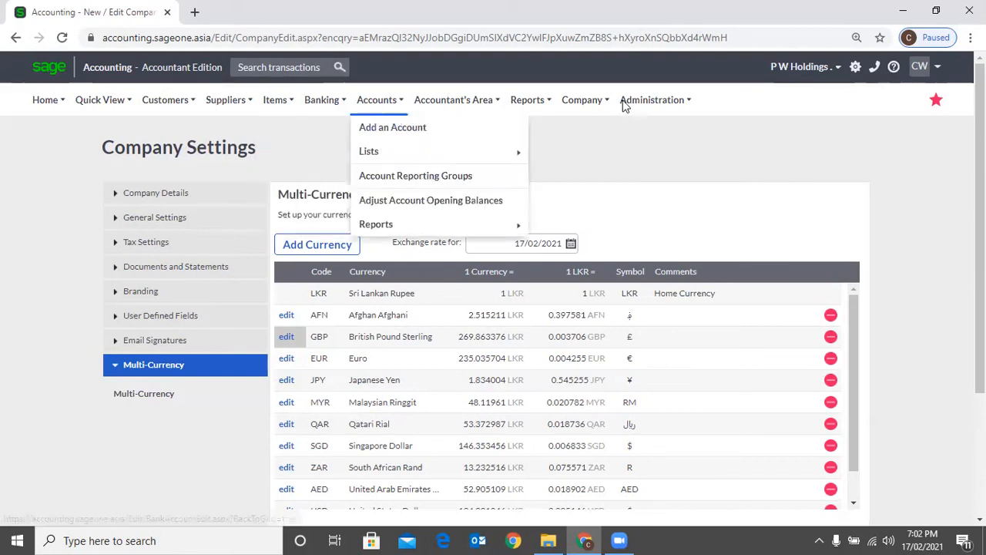
Step: Open a blank new customer record and look at the available customer categories without choosing one
mouse_move(527, 99)
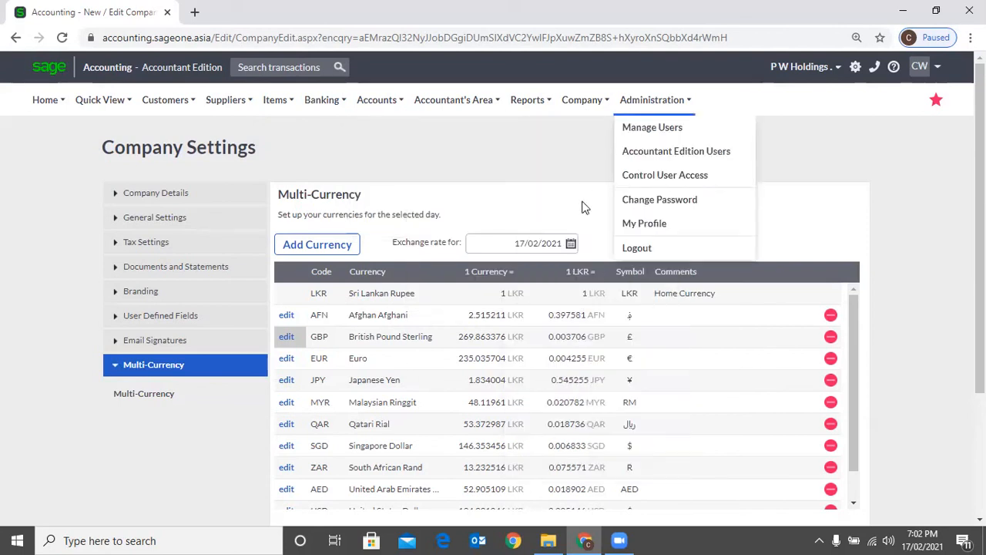
mouse_move(584, 205)
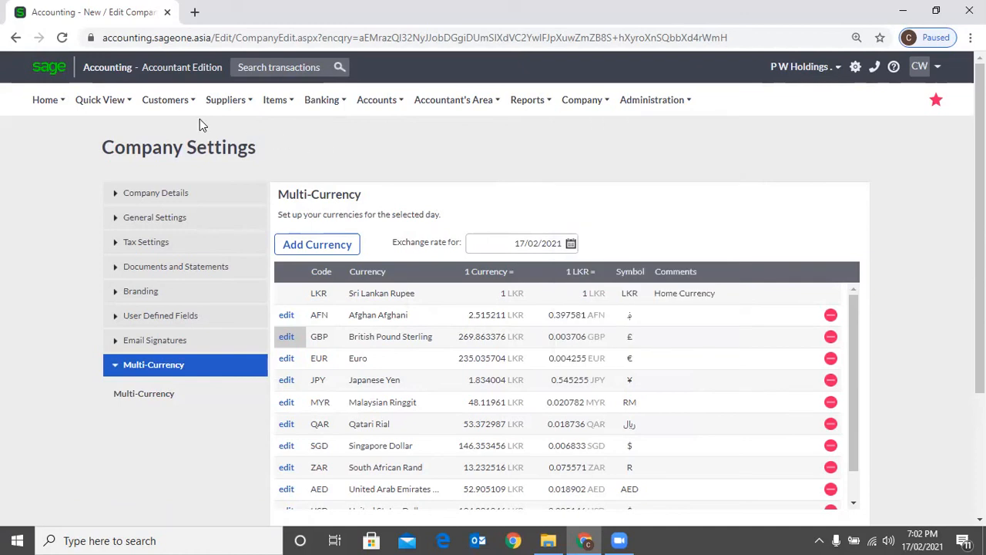
mouse_move(169, 108)
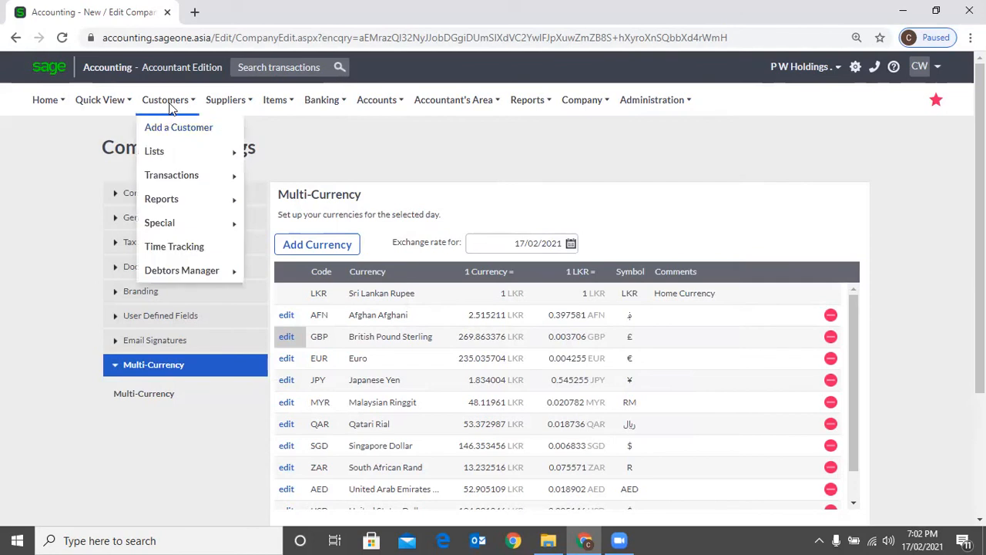
left_click(206, 135)
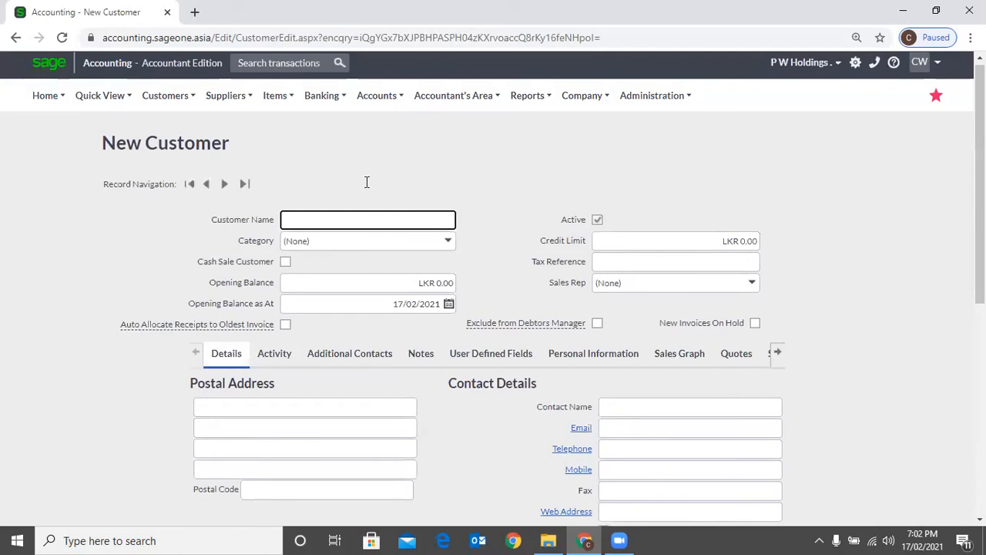
scroll(489, 177, "down", 2)
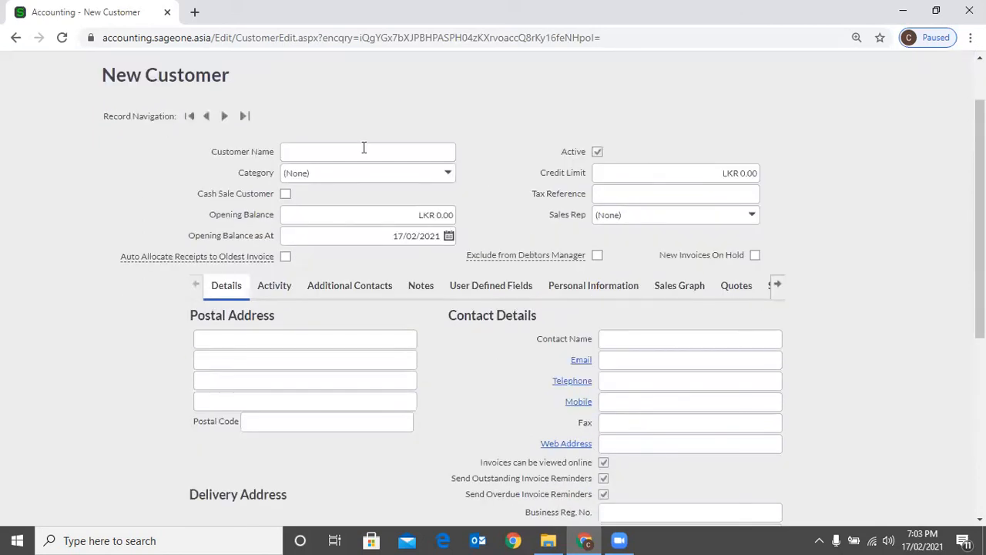
left_click(364, 151)
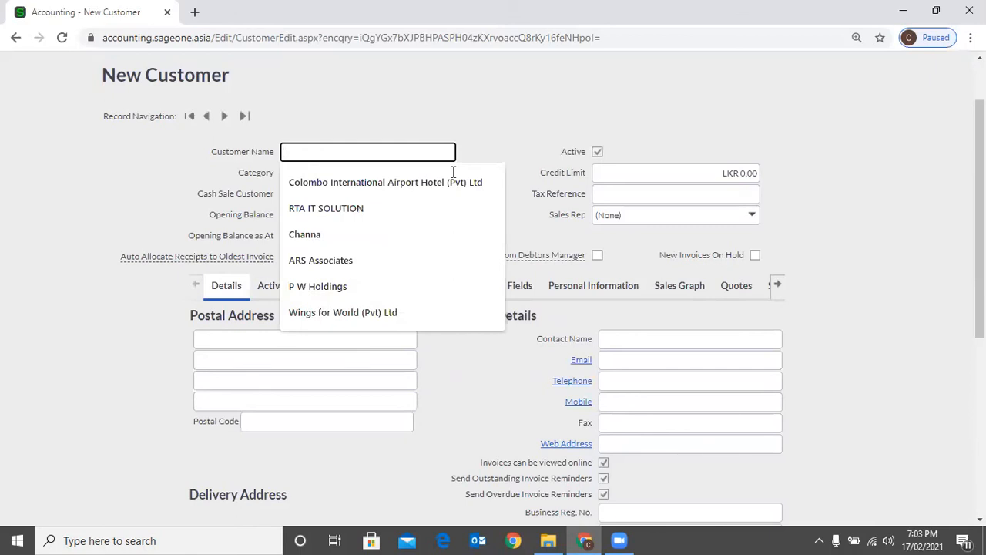
key("Tab")
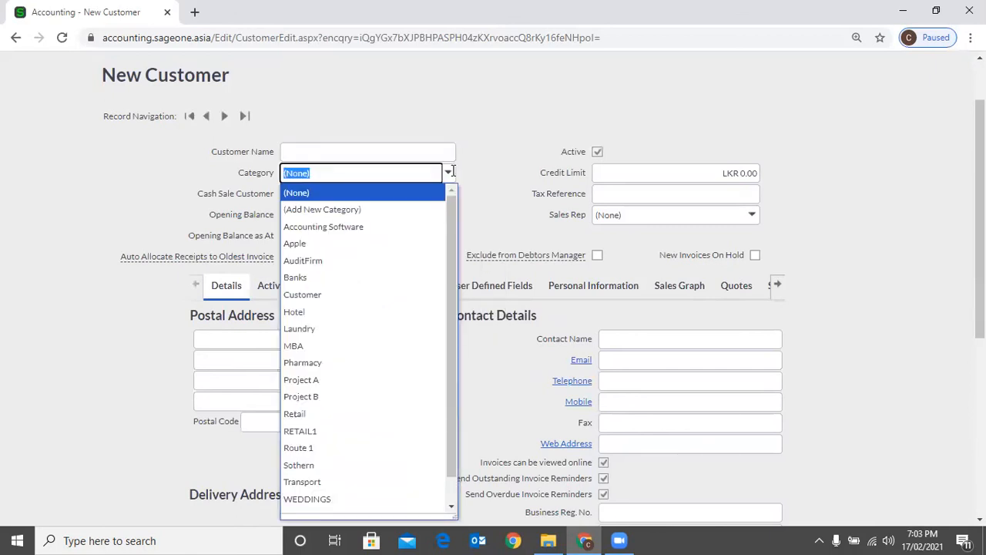
left_click(510, 154)
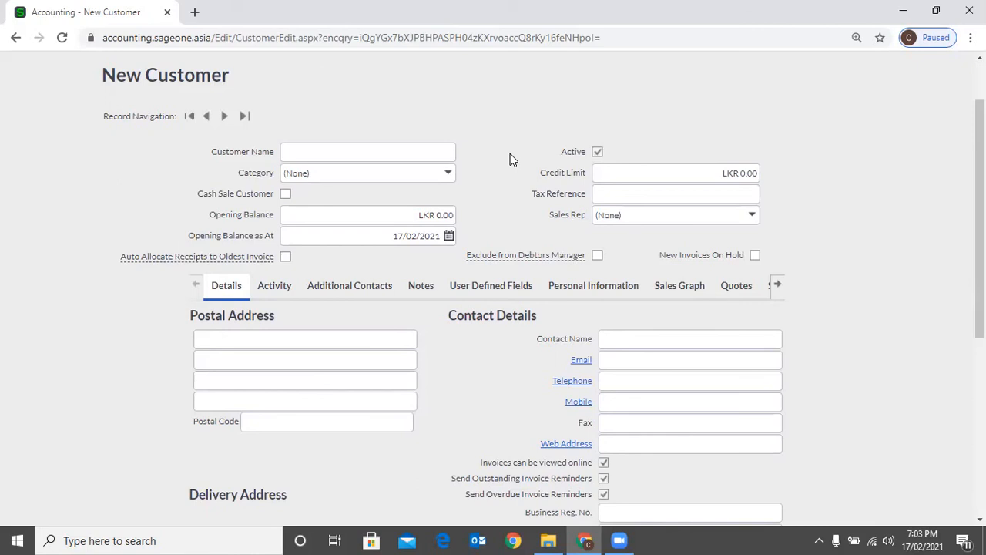
Step: Duplicate the New Customer page in a second browser tab and open the Sales By Customer Report there
right_click(143, 19)
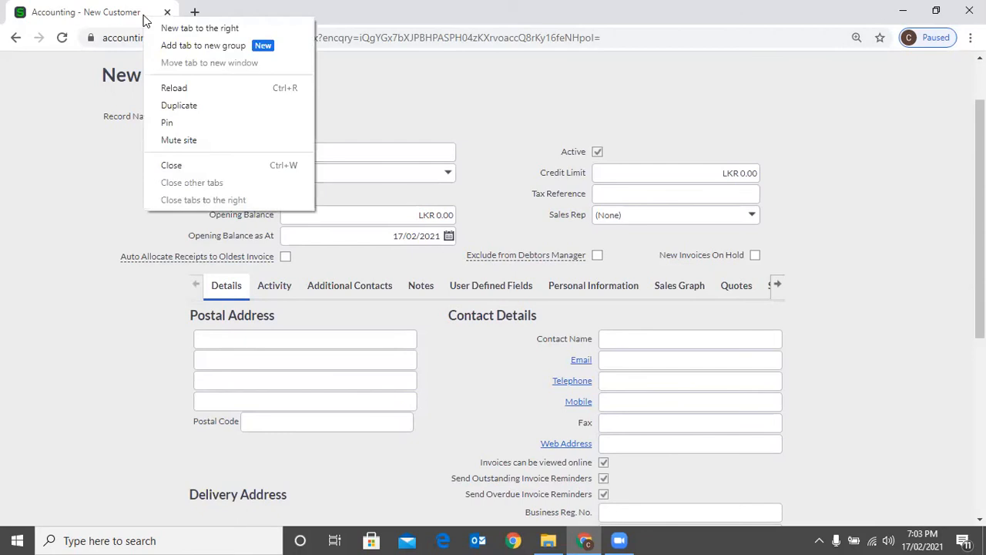
left_click(182, 96)
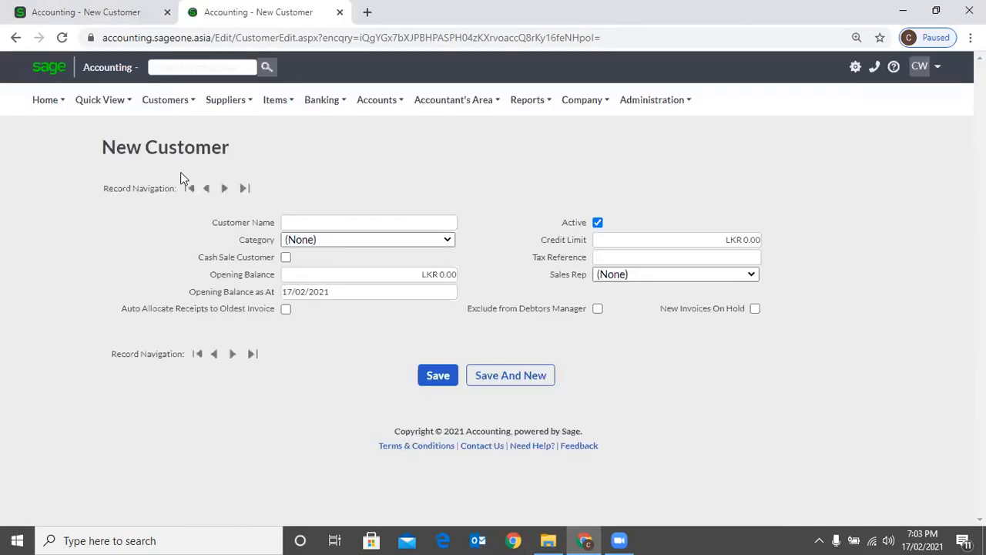
left_click(164, 99)
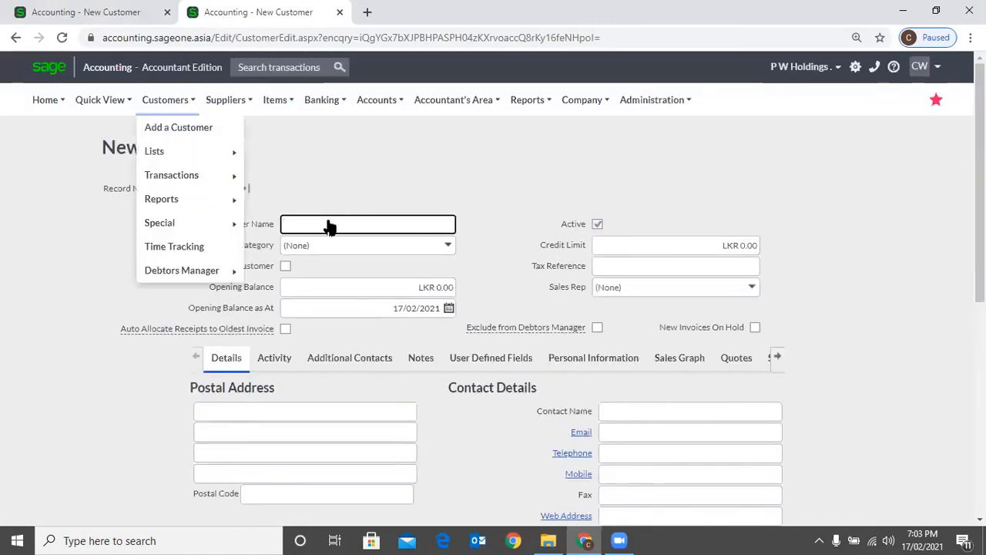
mouse_move(172, 175)
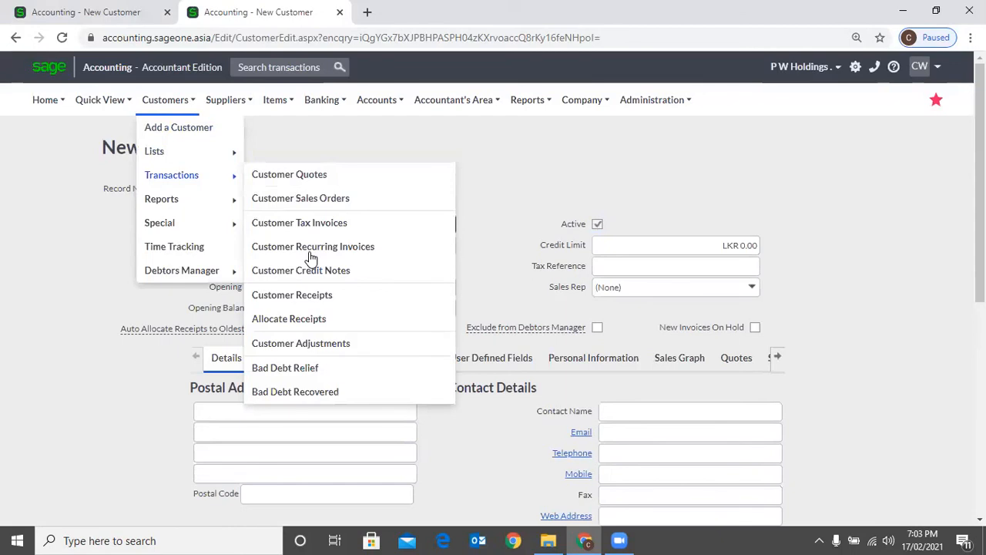
left_click(310, 253)
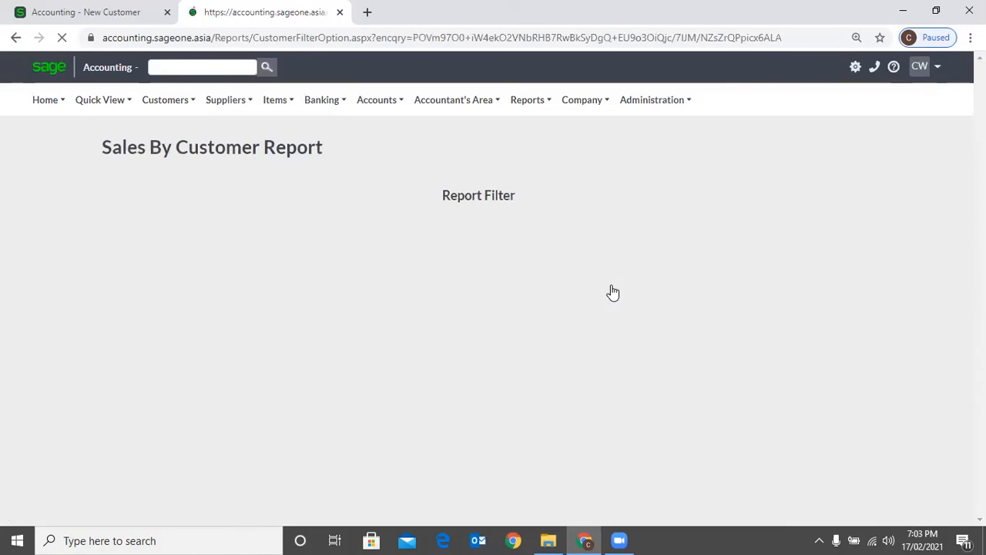
Step: Look through the From Category filter options of the Sales By Customer Report and return to the new customer record
left_click(613, 292)
key("Up")
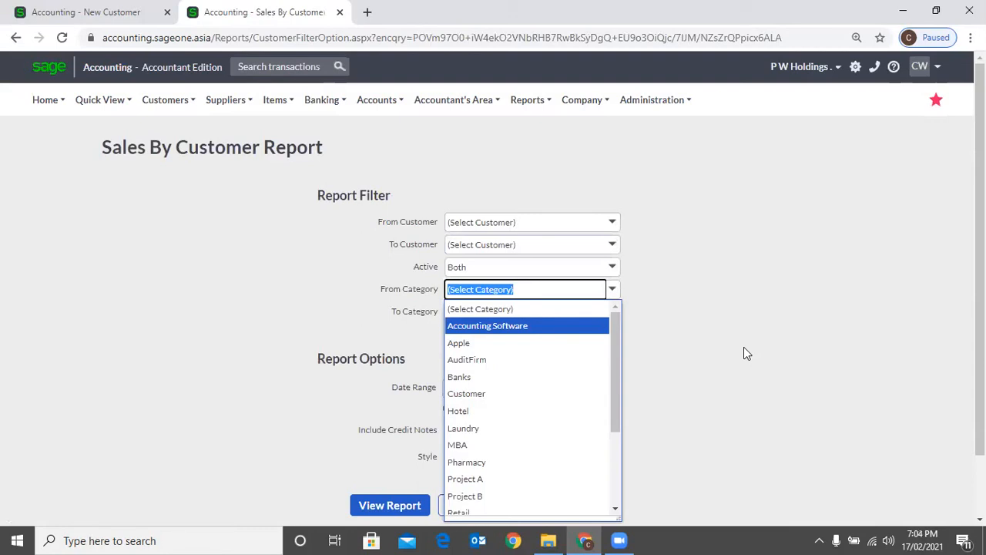
key("Down")
key("Down")
key("Down")
scroll(253, 230, "down", 1)
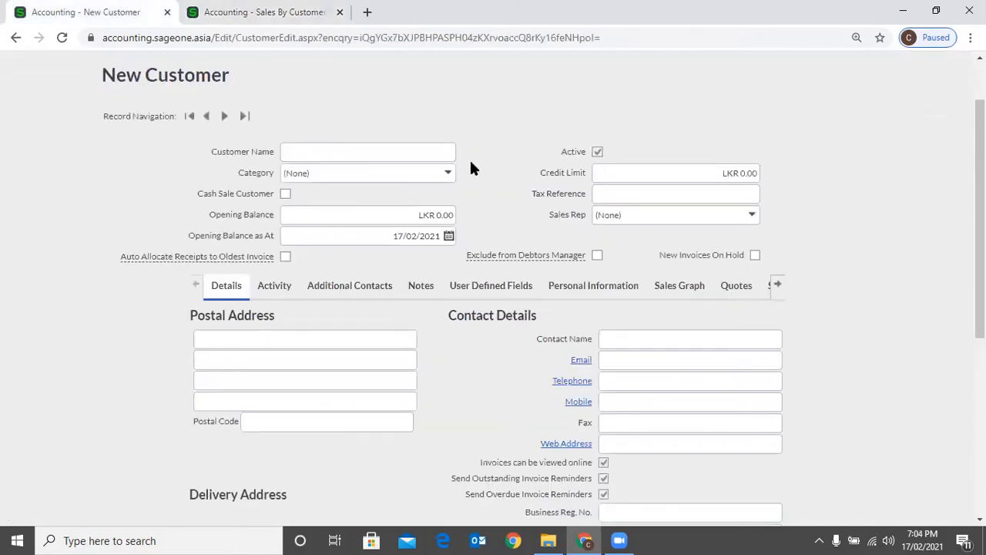
Step: Check the new customer's Category options again, leave the category at (None), and mark the record as a Cash Sale Customer
left_click(449, 173)
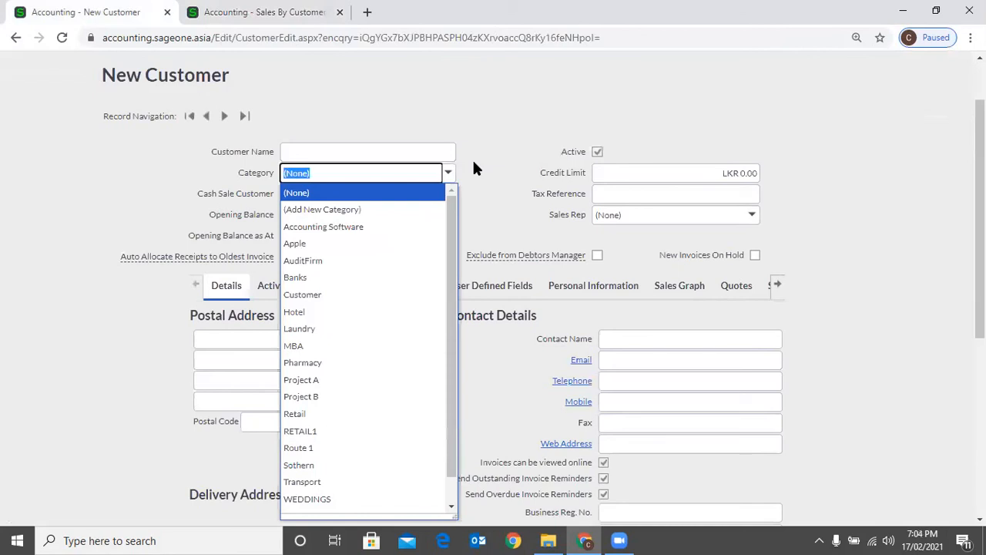
left_click(470, 171)
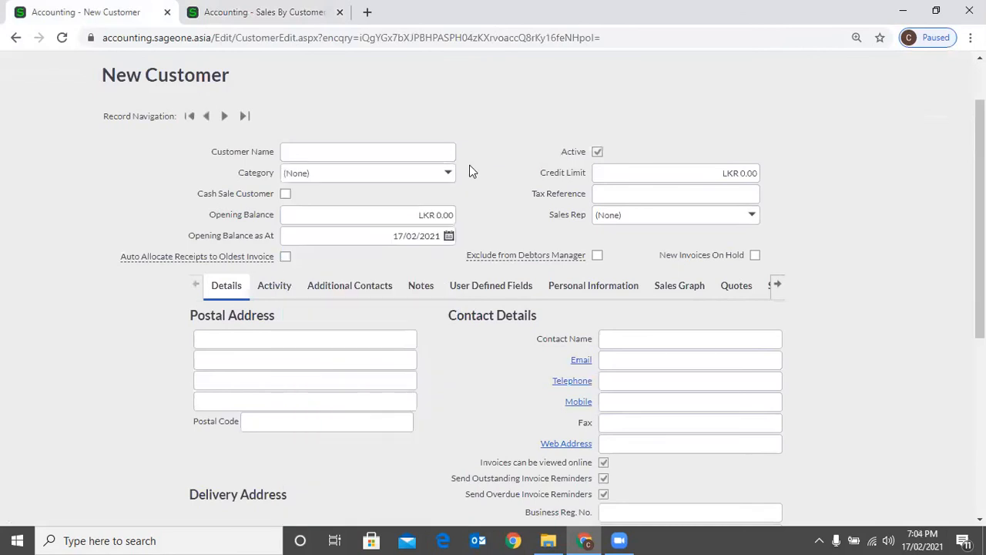
left_click(452, 172)
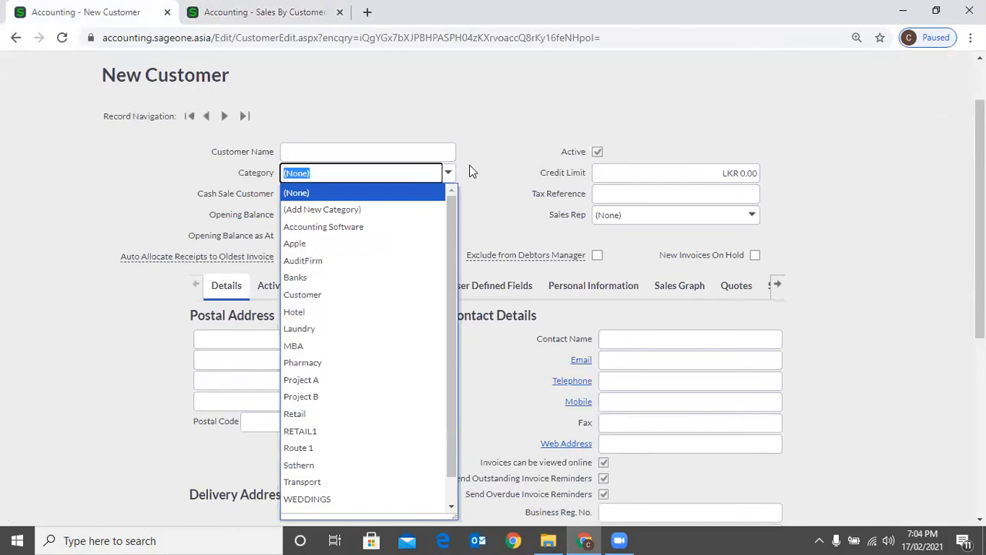
left_click(471, 171)
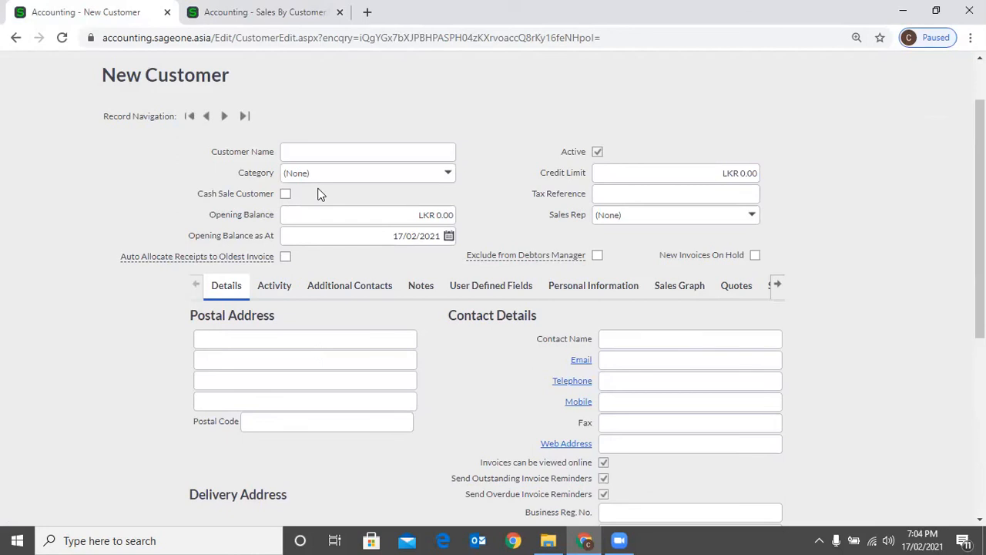
left_click(285, 193)
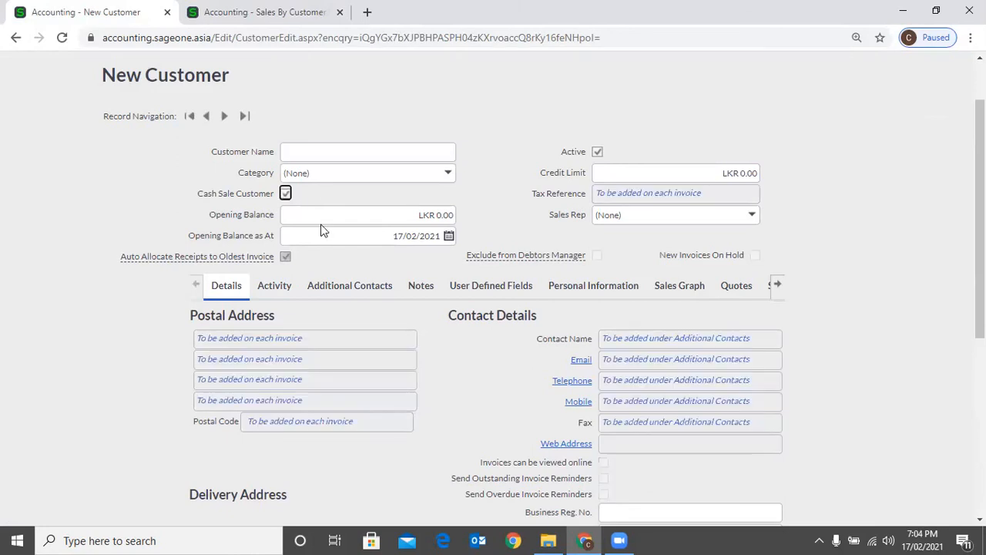